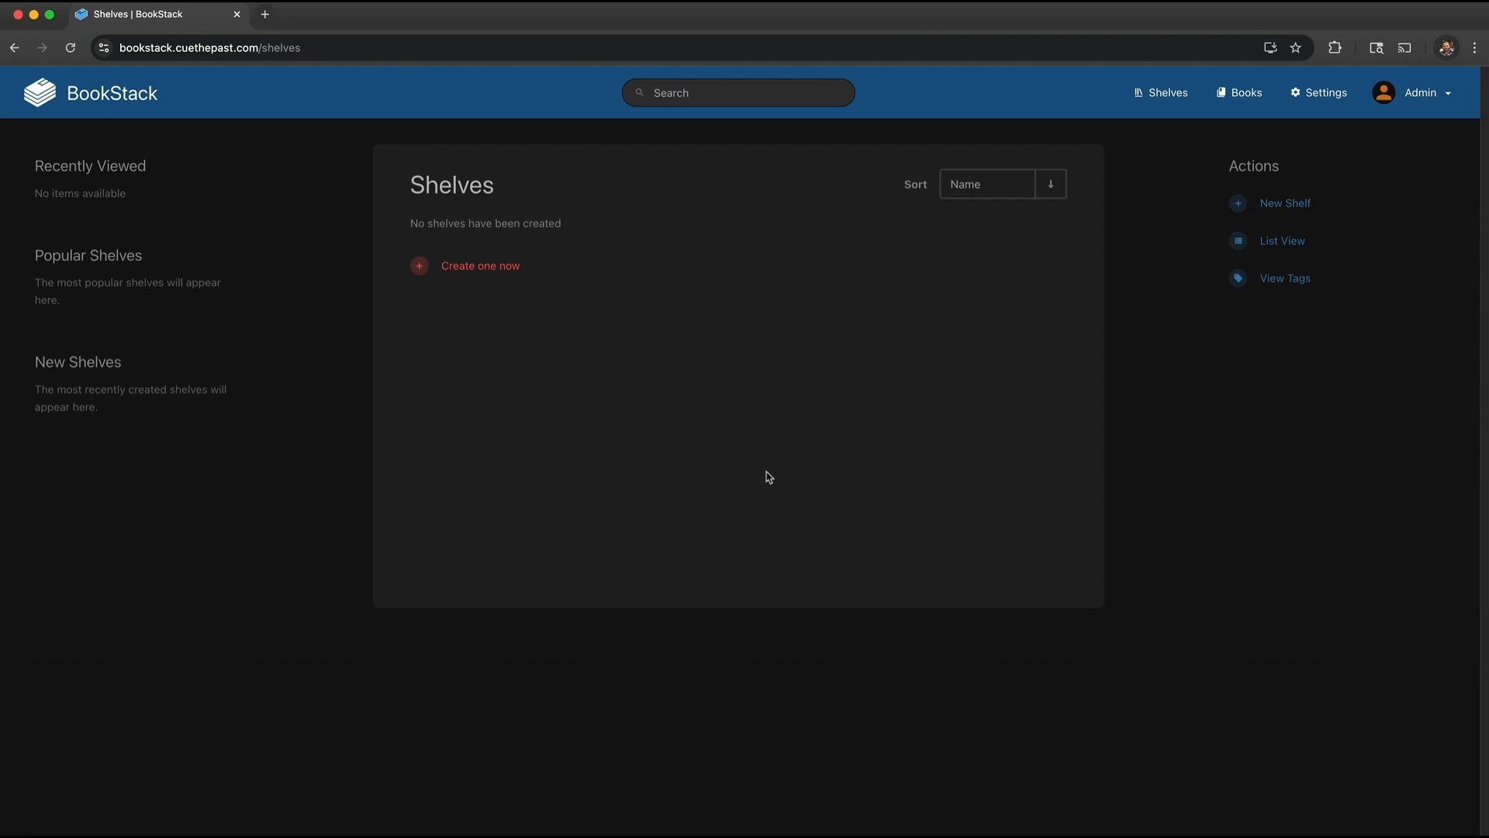
Step: Start a new shelf named "ScalaHosting" with the description "Training on how to install applications with ScalaHosting's SPanel."
{"action": "left_click", "coordinate": [498, 269]}
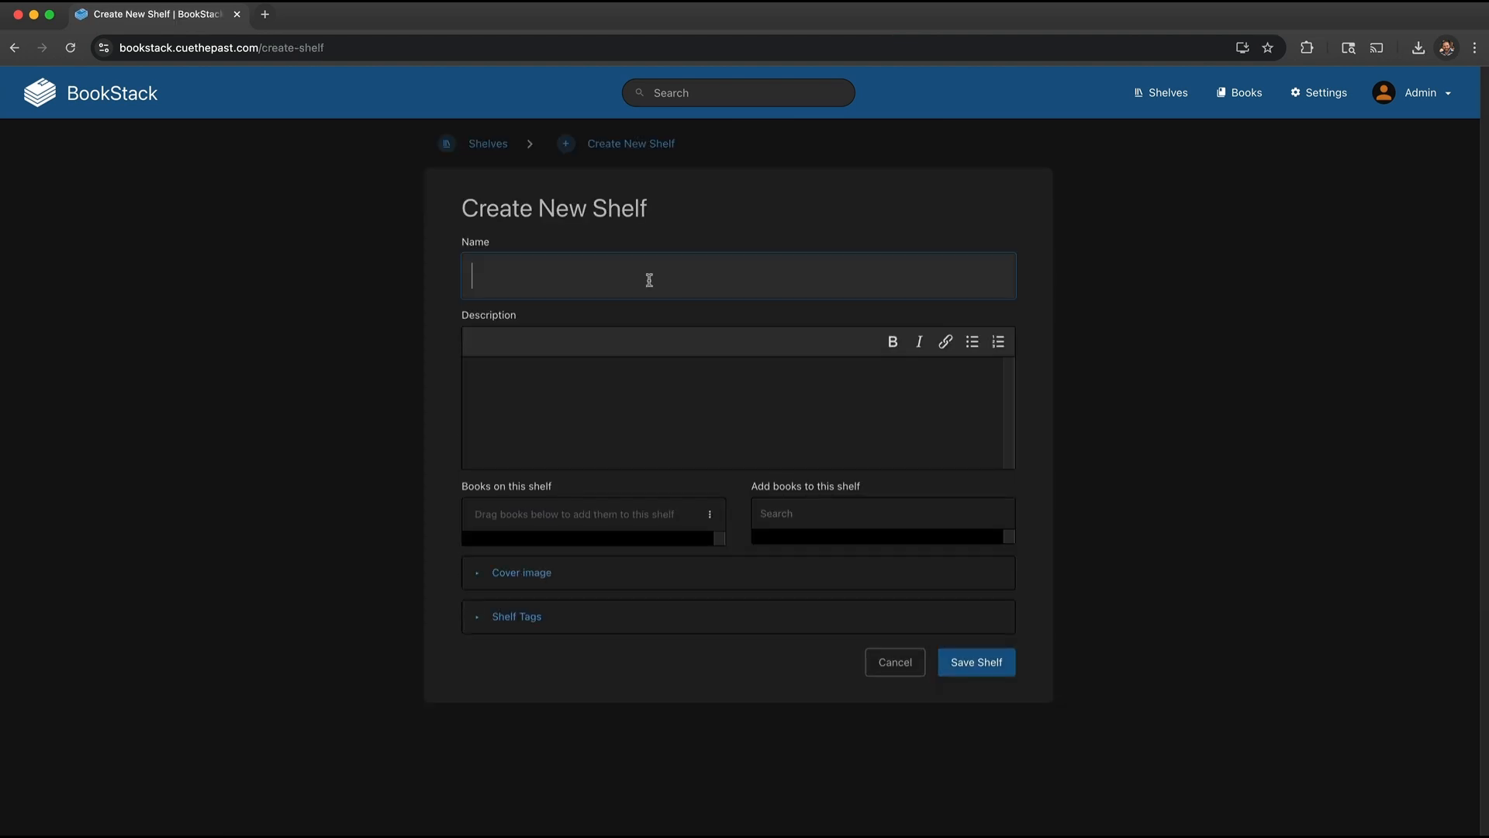
{"action": "type", "text": "ScalaHosting"}
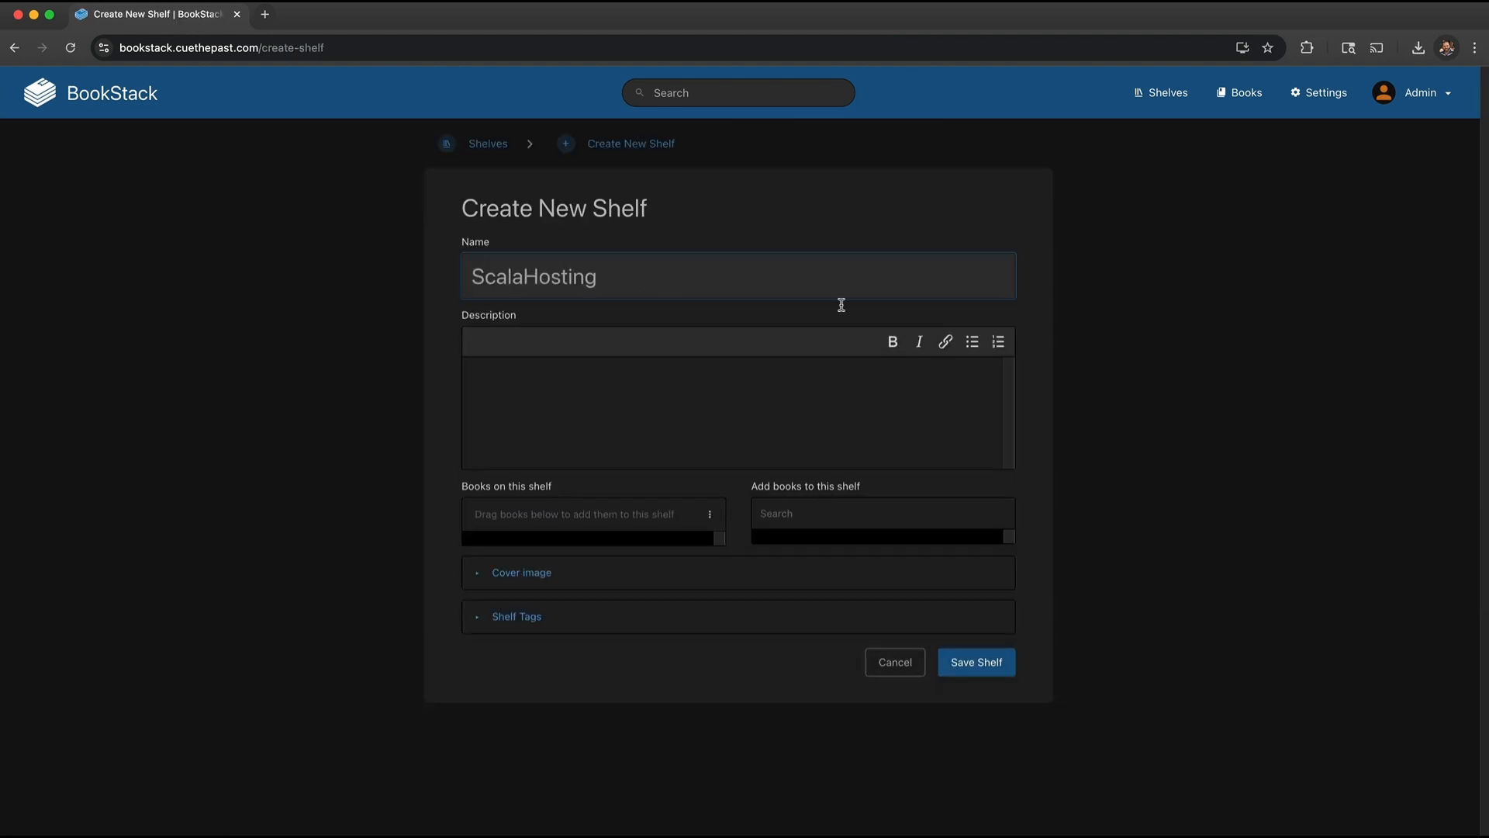
{"action": "key", "text": "super+Tab"}
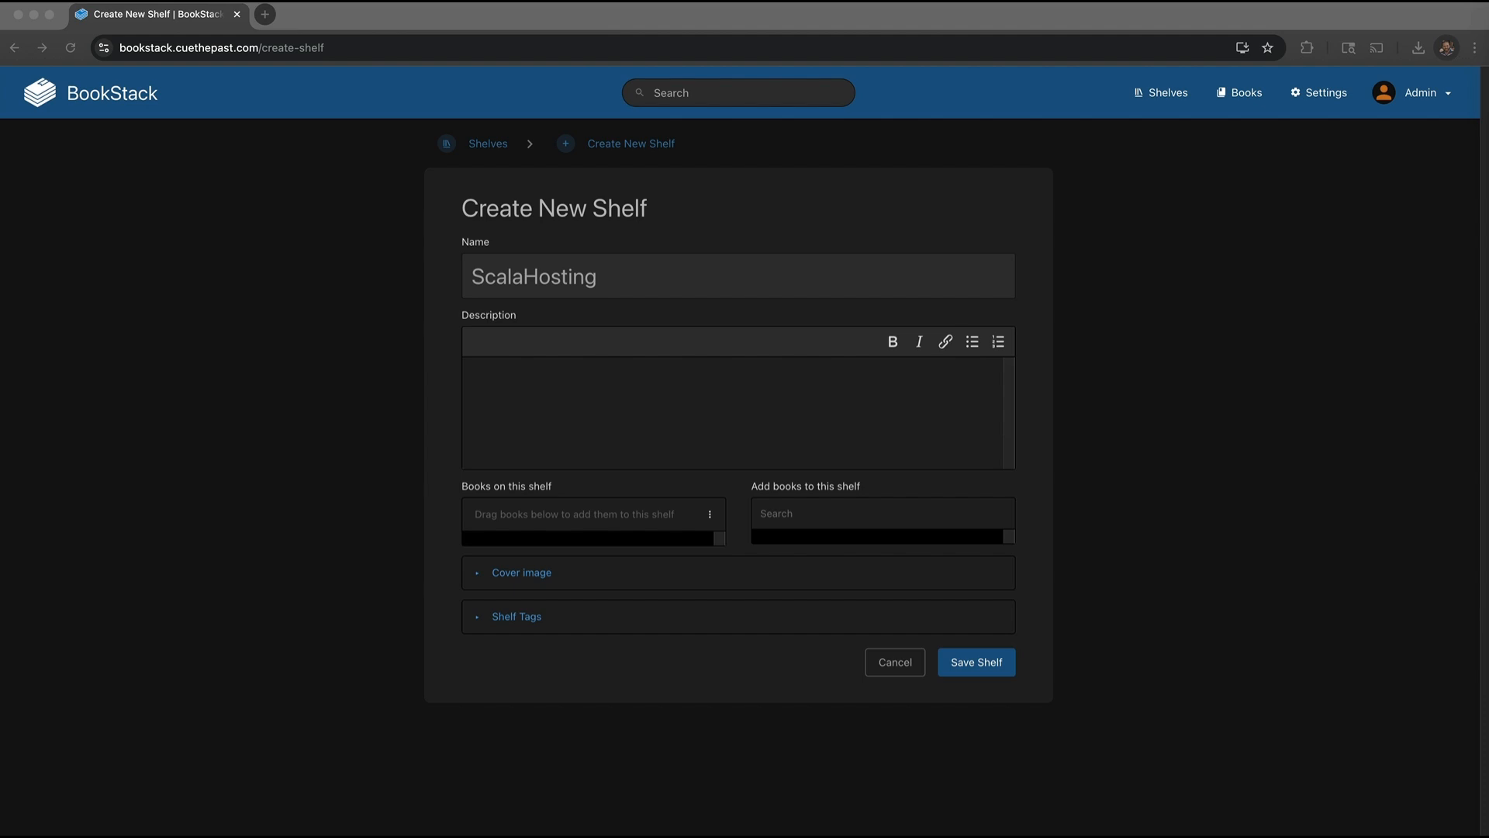
{"action": "left_click", "coordinate": [551, 412]}
{"action": "type", "text": "Training on how to install applications with ScalaHosting's SPanel."}
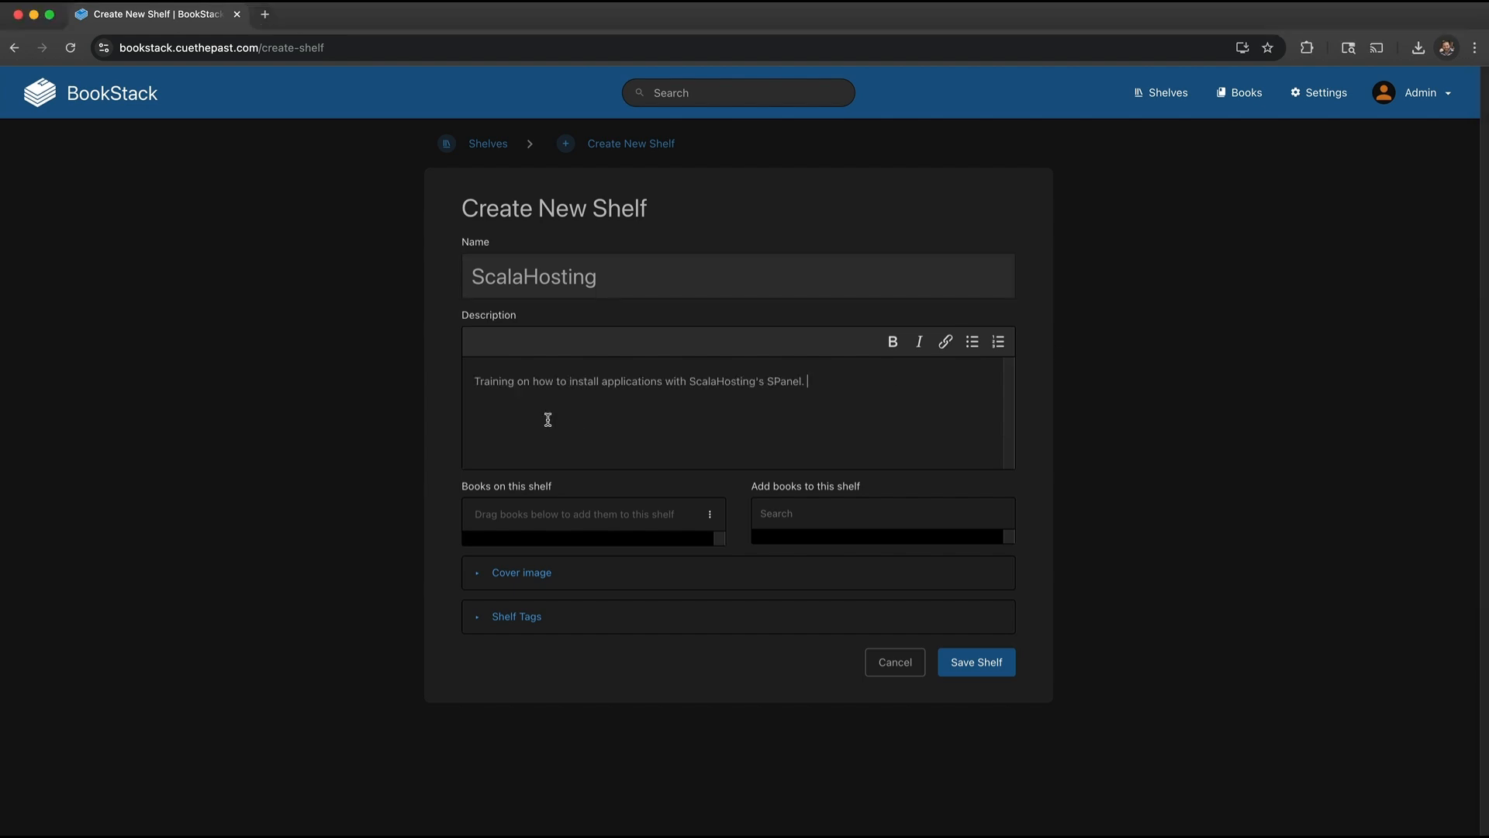
Step: Set the green ScalaHosting "S" logo as the new shelf's cover image
{"action": "left_click", "coordinate": [476, 580]}
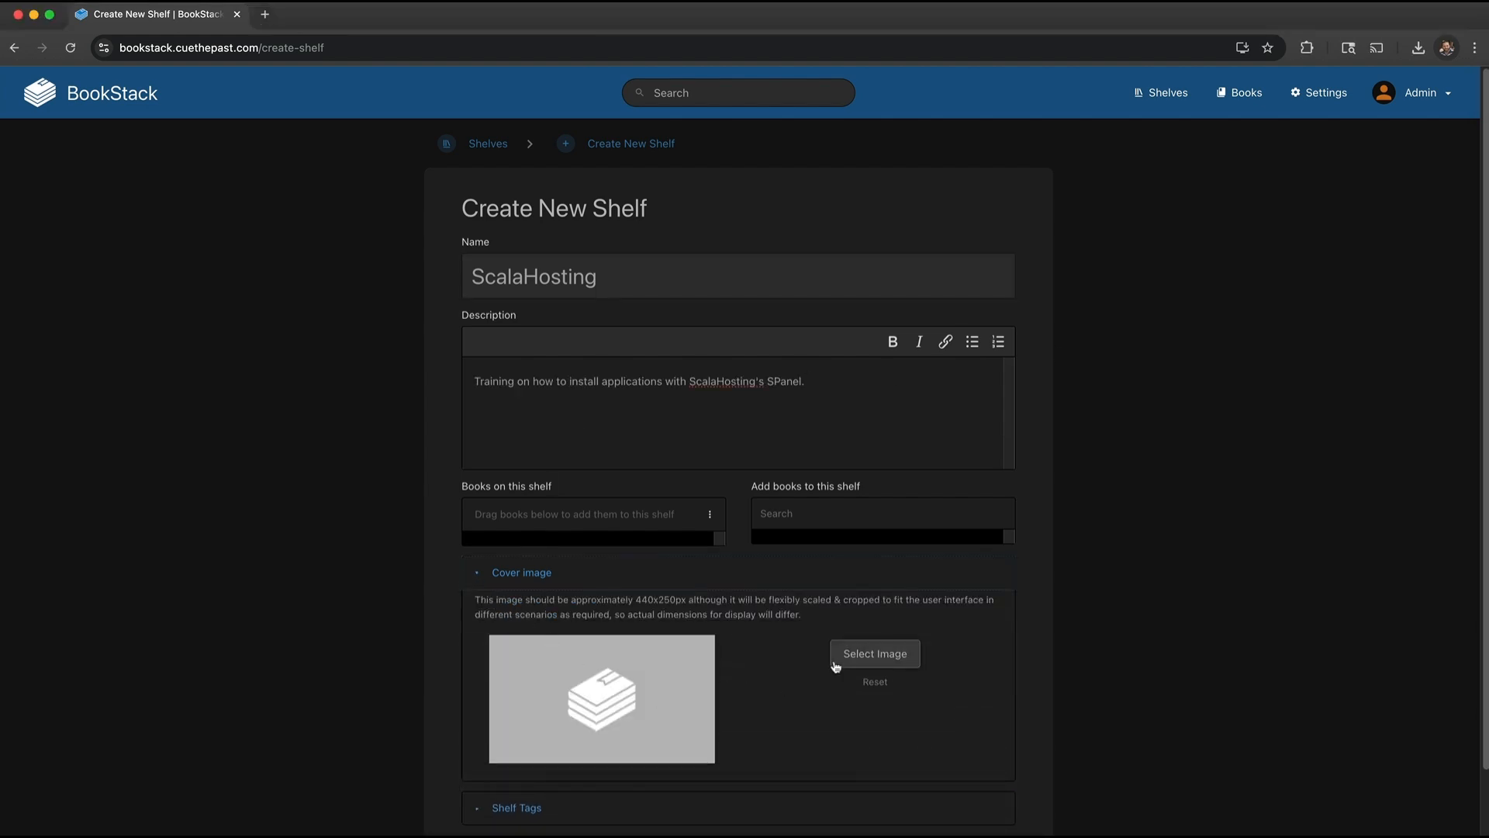
{"action": "left_click", "coordinate": [875, 653]}
{"action": "scroll", "coordinate": [762, 609], "scroll_direction": "down", "scroll_amount": 2}
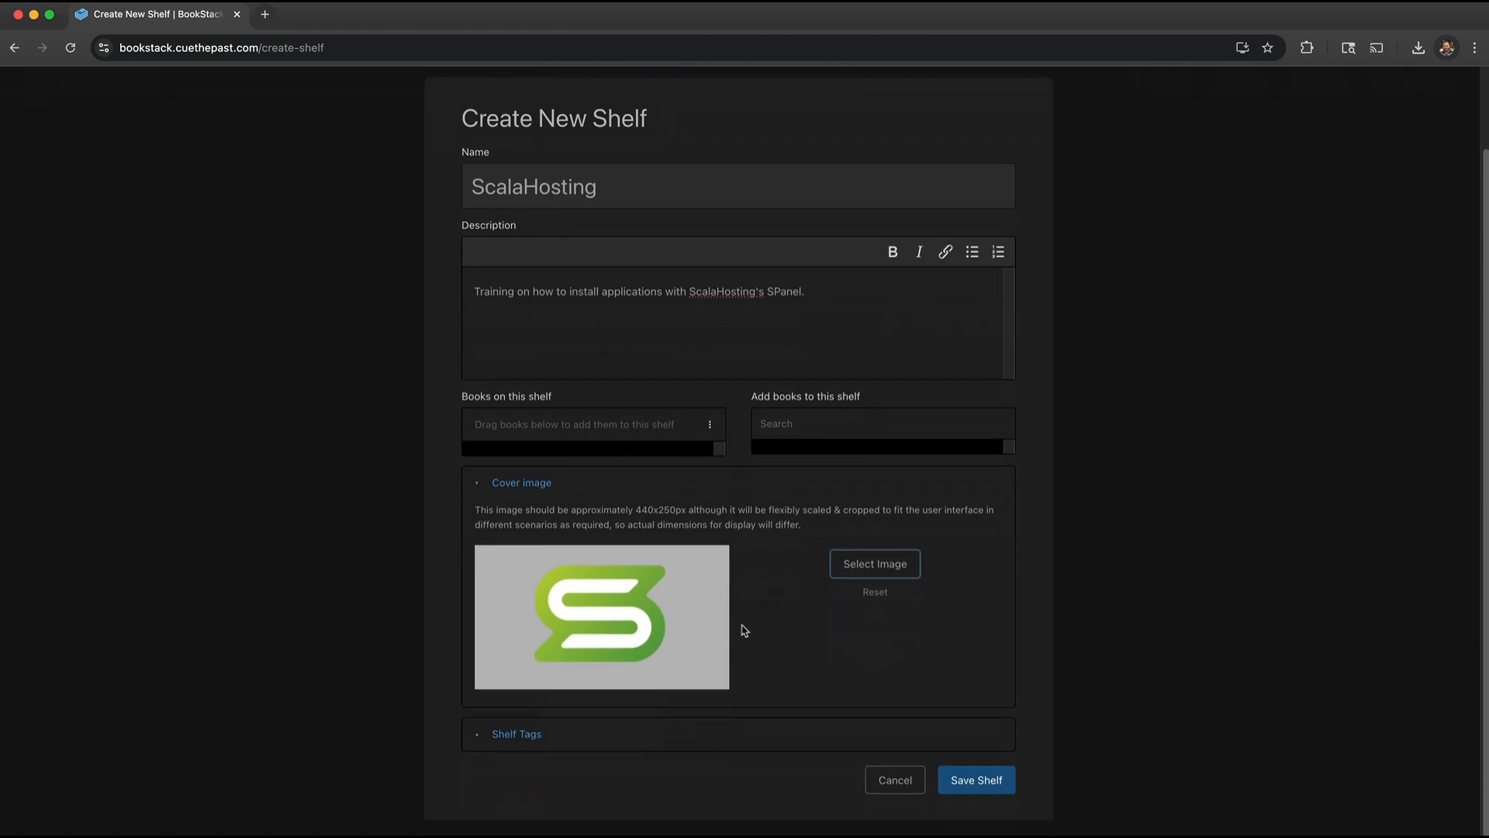
Step: Add the tag "Hosting Providers" to the shelf and save the shelf
{"action": "left_click", "coordinate": [545, 736]}
{"action": "scroll", "coordinate": [598, 625], "scroll_direction": "down", "scroll_amount": 2}
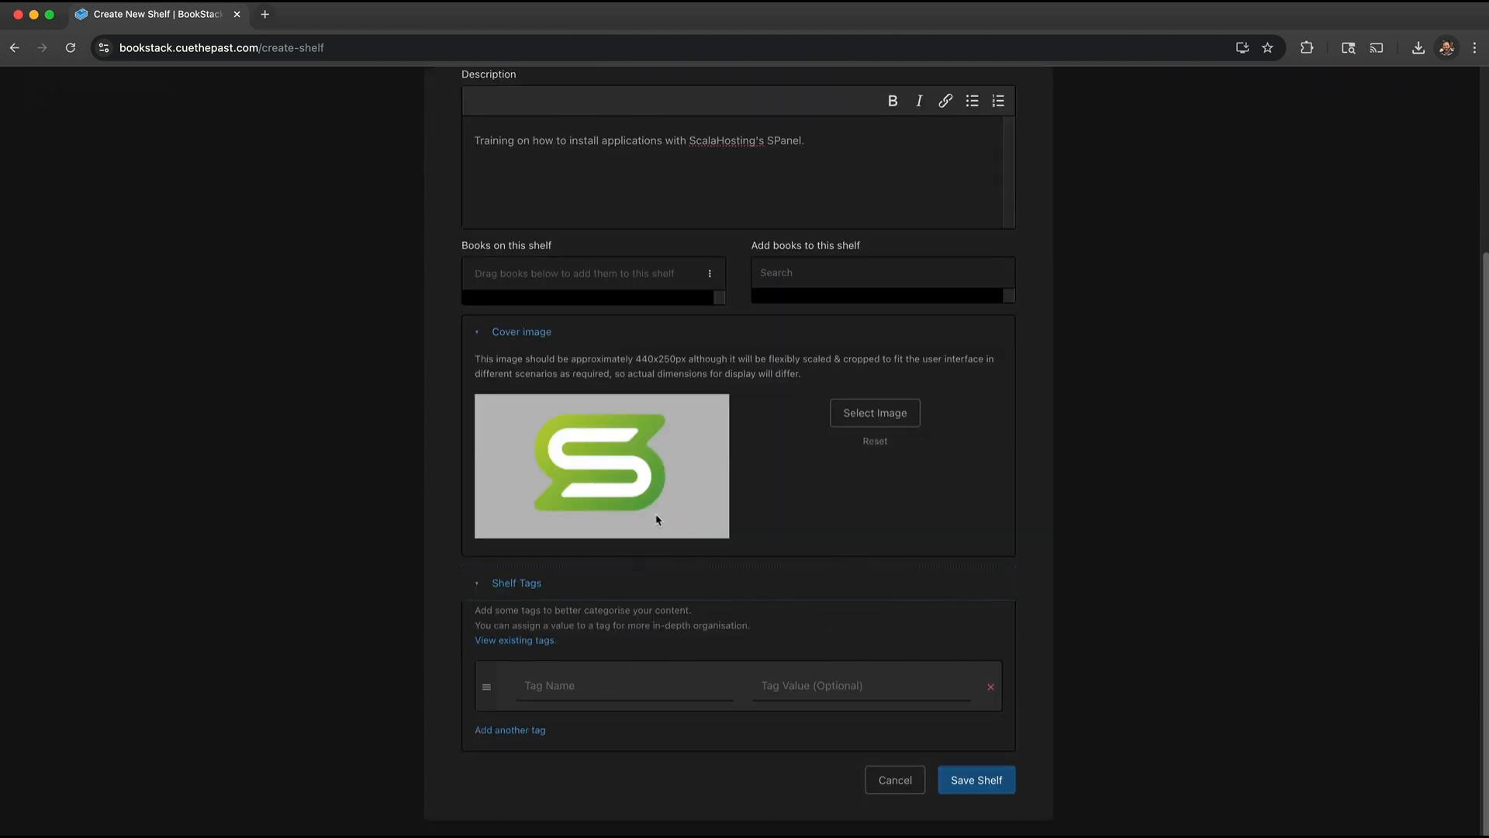
{"action": "left_click", "coordinate": [654, 681]}
{"action": "type", "text": "Hosting Providers"}
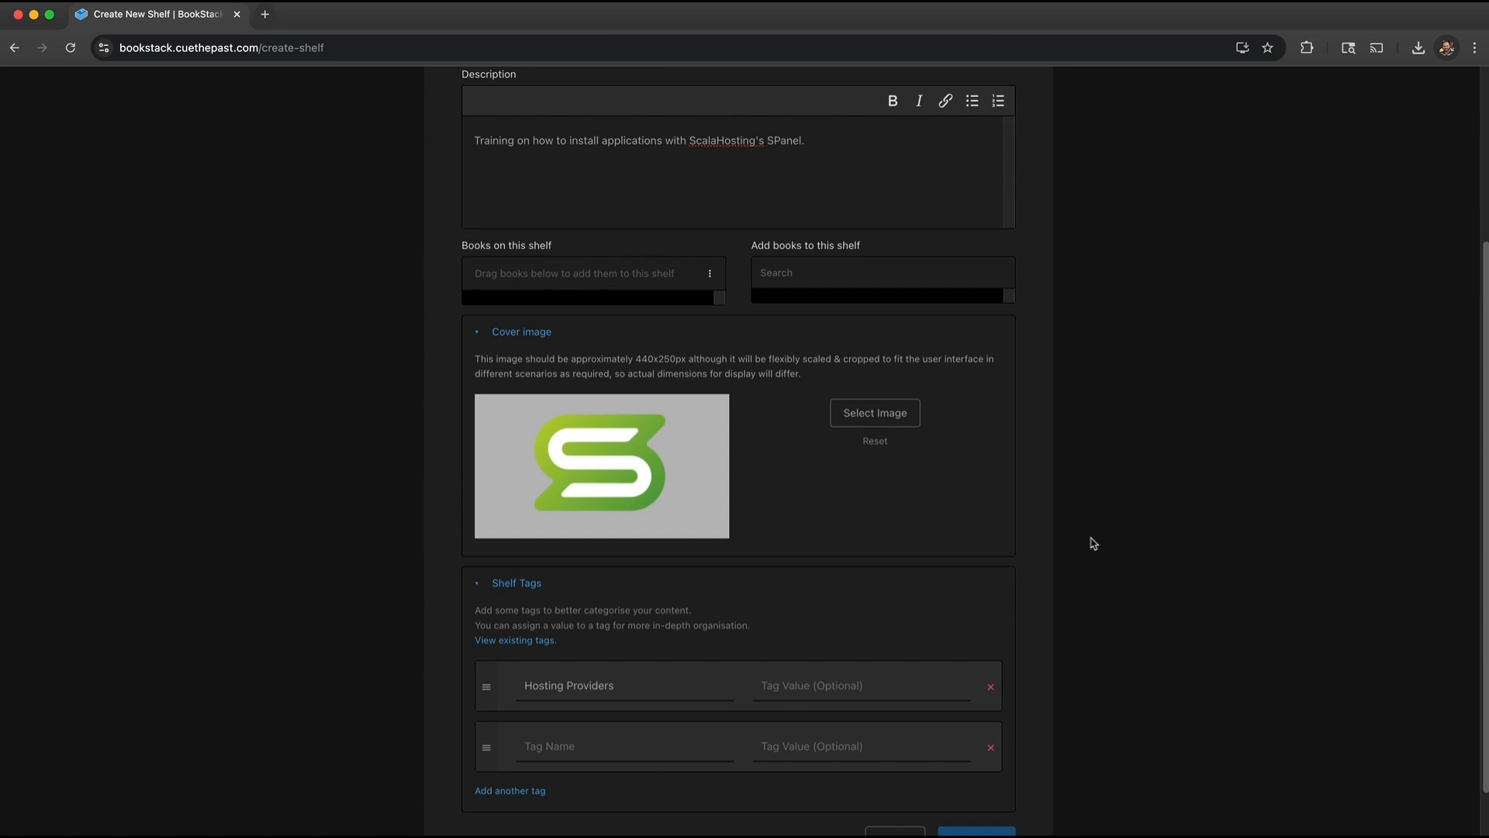
{"action": "scroll", "coordinate": [1090, 541], "scroll_direction": "down", "scroll_amount": 1}
{"action": "left_click", "coordinate": [996, 780]}
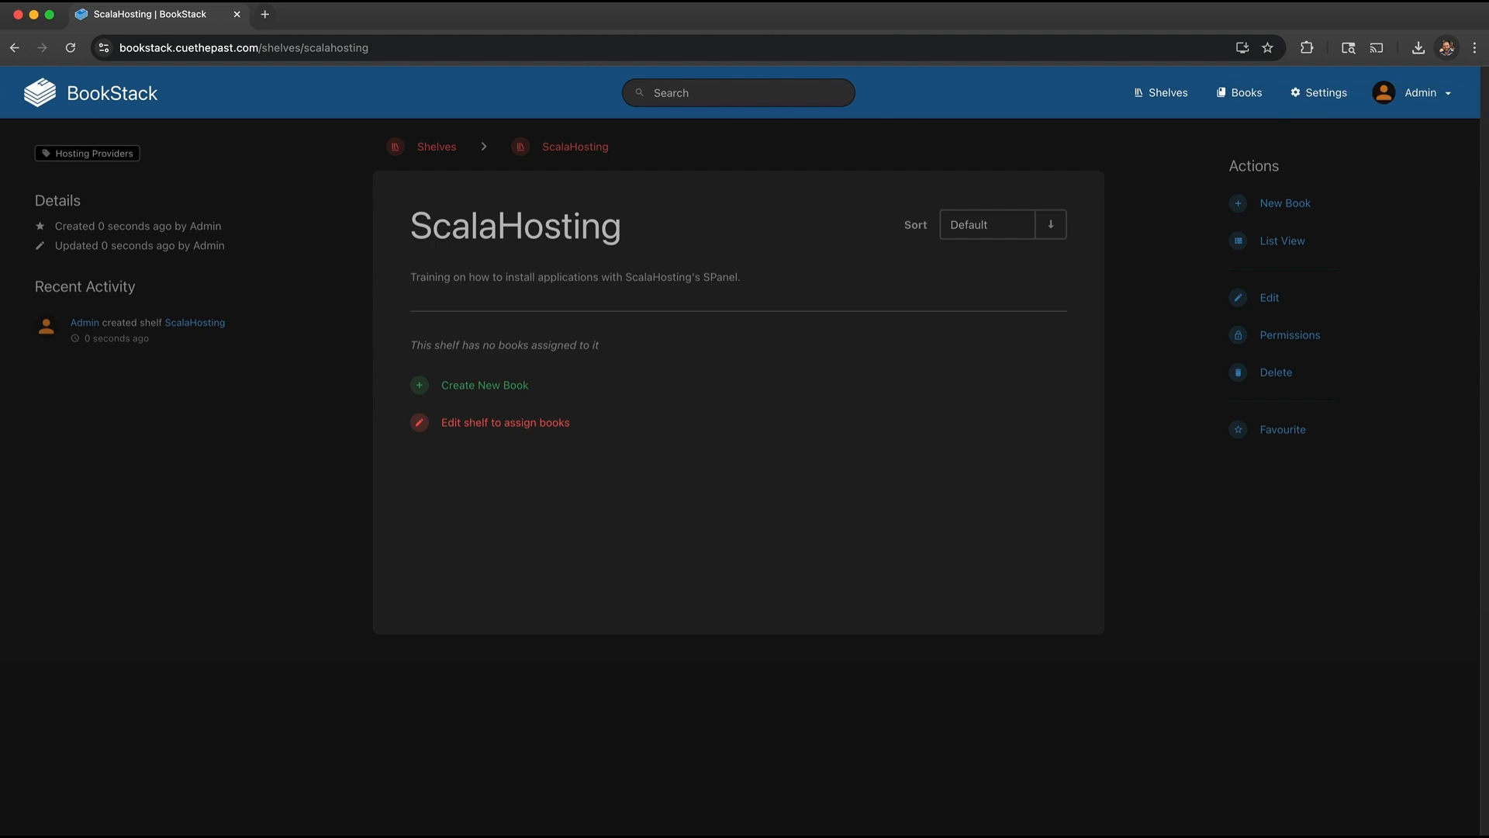
Step: Look over the shelves overview and the books overview, ending on the ScalaHosting shelf's page
{"action": "left_click", "coordinate": [435, 148]}
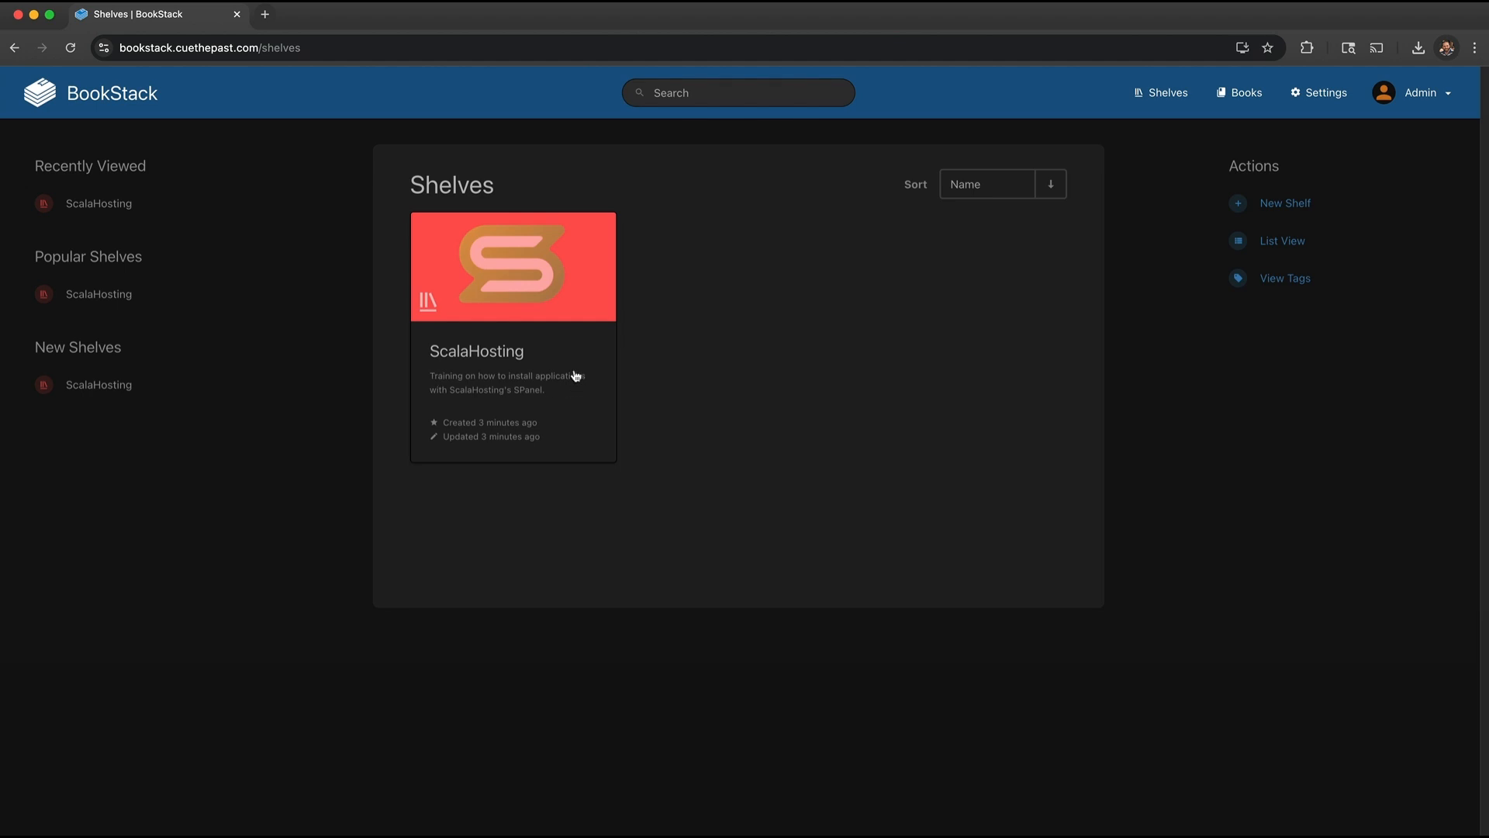
{"action": "left_click", "coordinate": [497, 357]}
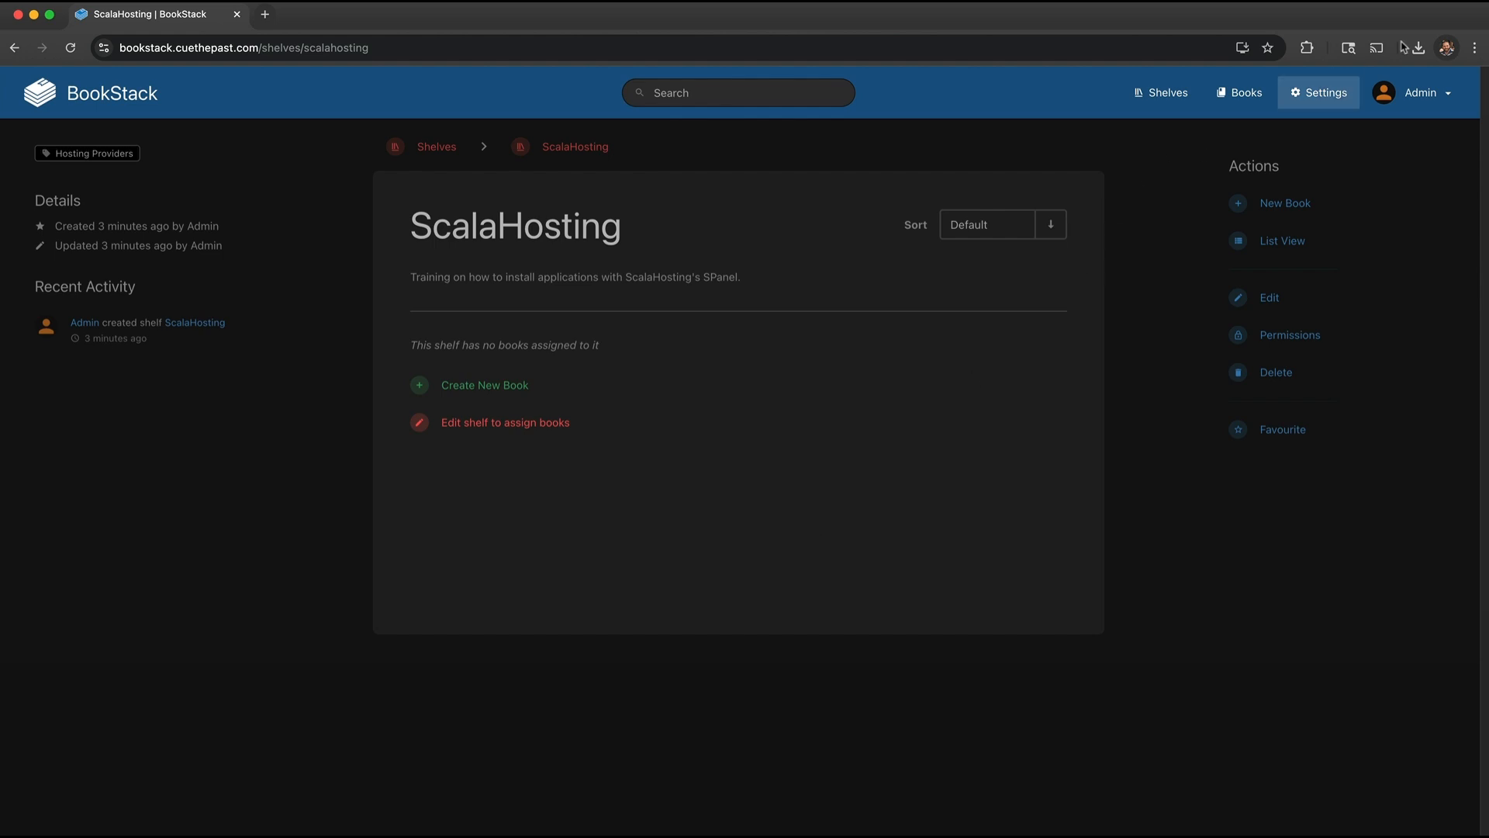
{"action": "left_click", "coordinate": [1241, 92]}
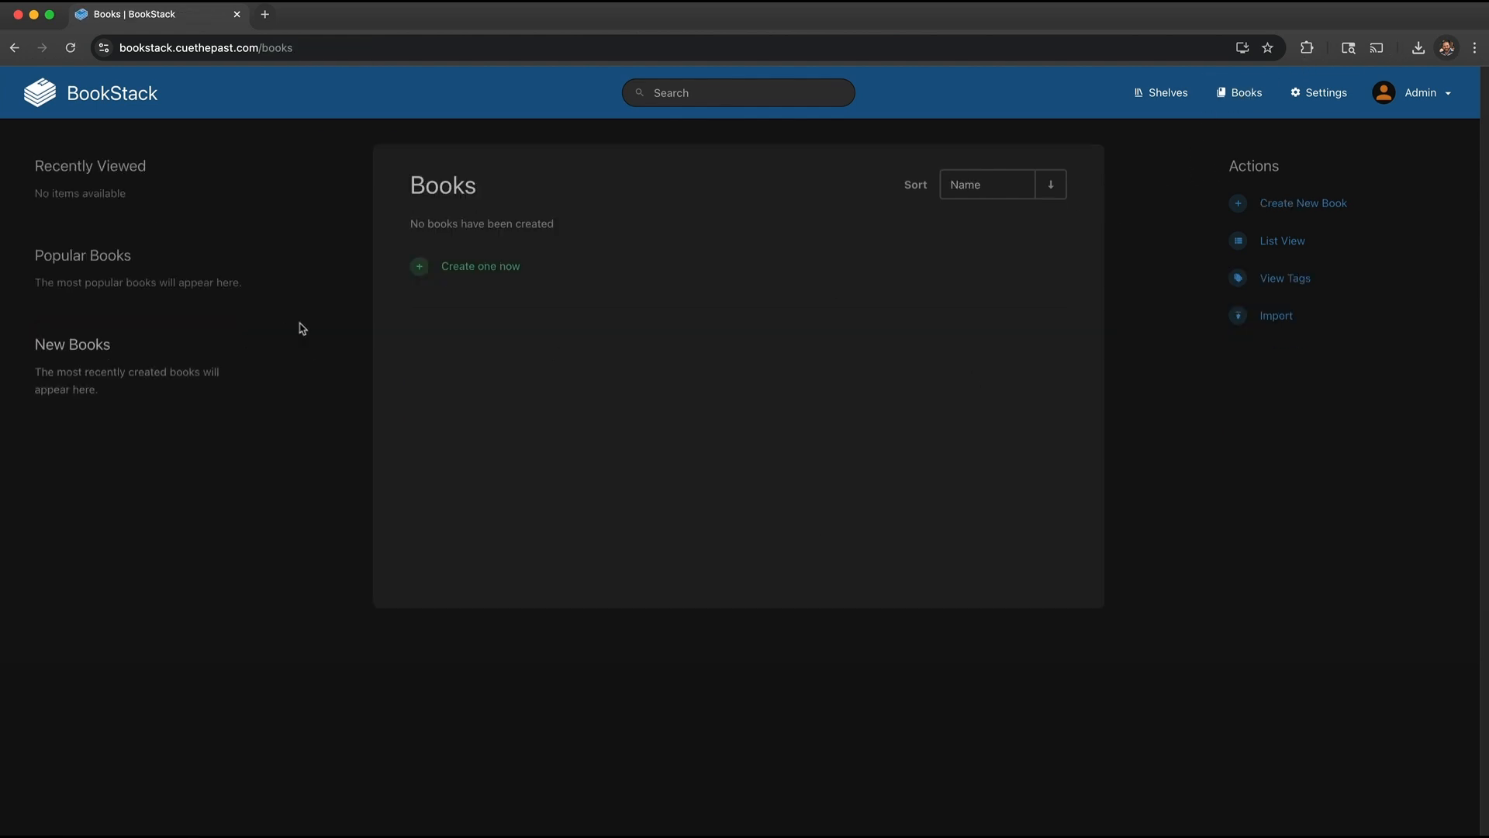
{"action": "left_click", "coordinate": [1139, 103]}
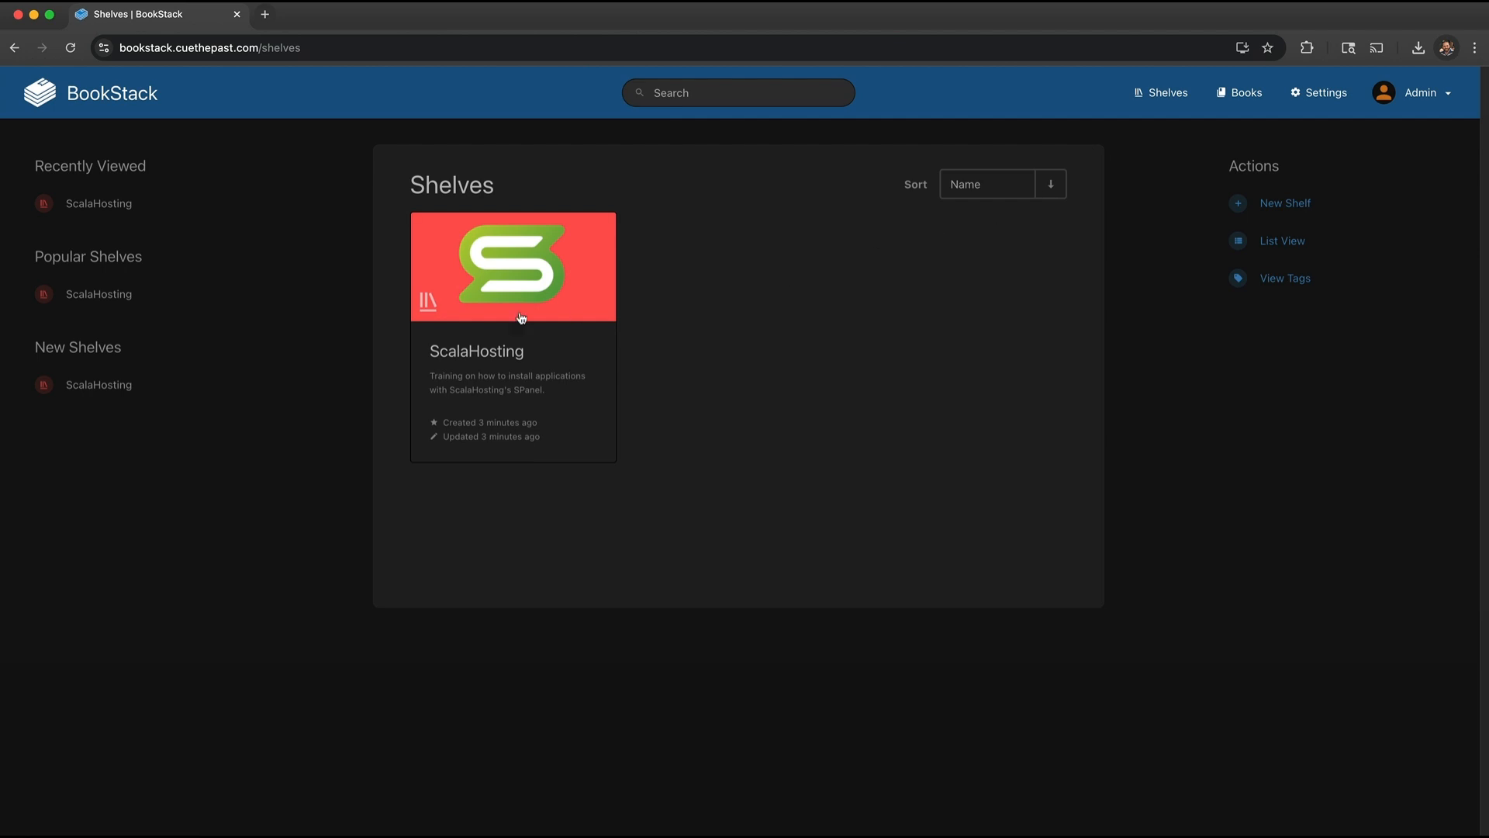
{"action": "left_click", "coordinate": [442, 353]}
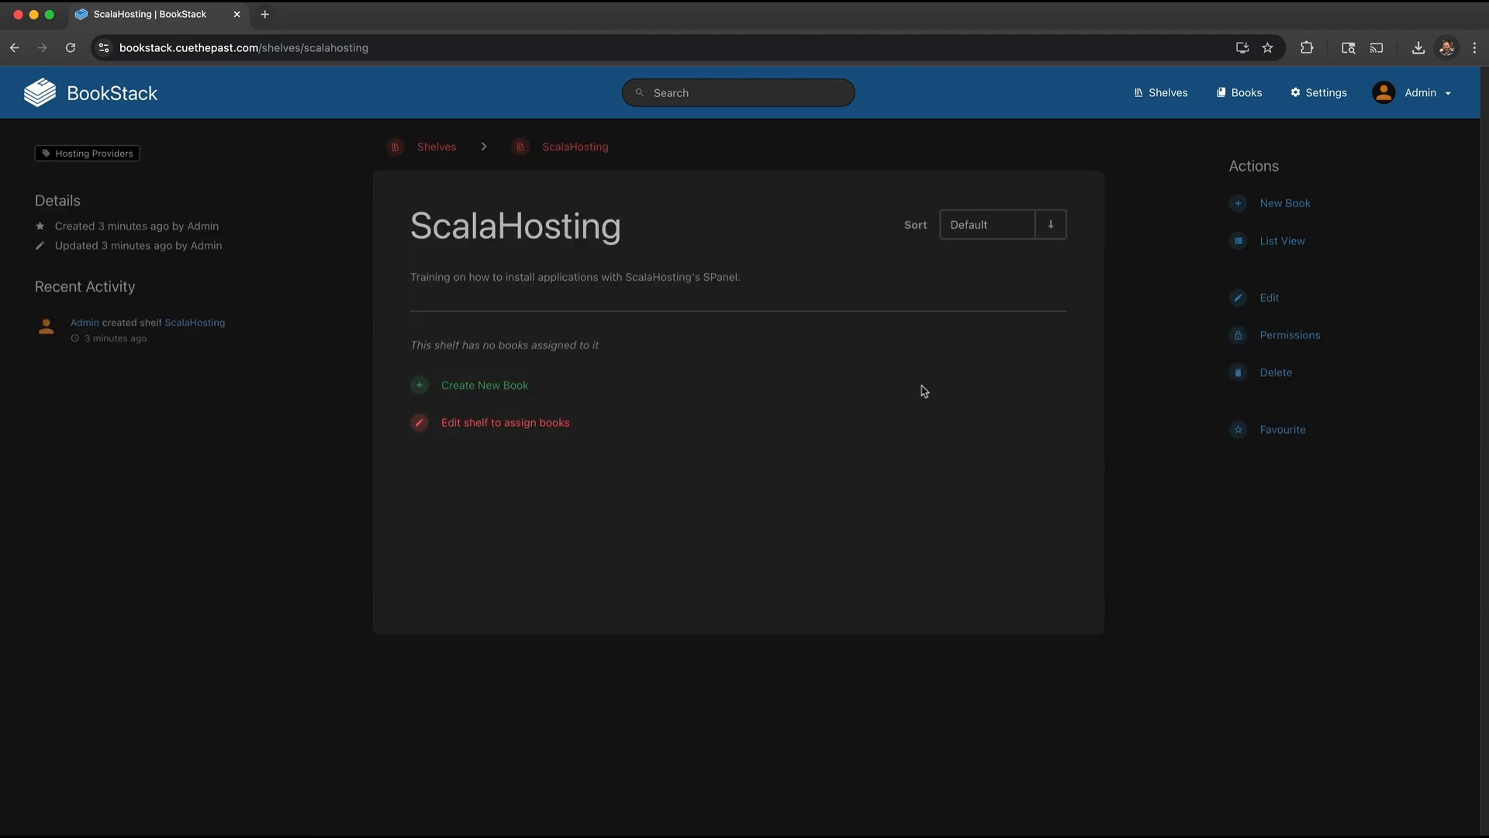
Step: Start a book on the ScalaHosting shelf named "BookStack", described as an open-source platform for creating, organizing, and sharing documentation through a user-friendly interface
{"action": "left_click", "coordinate": [530, 396]}
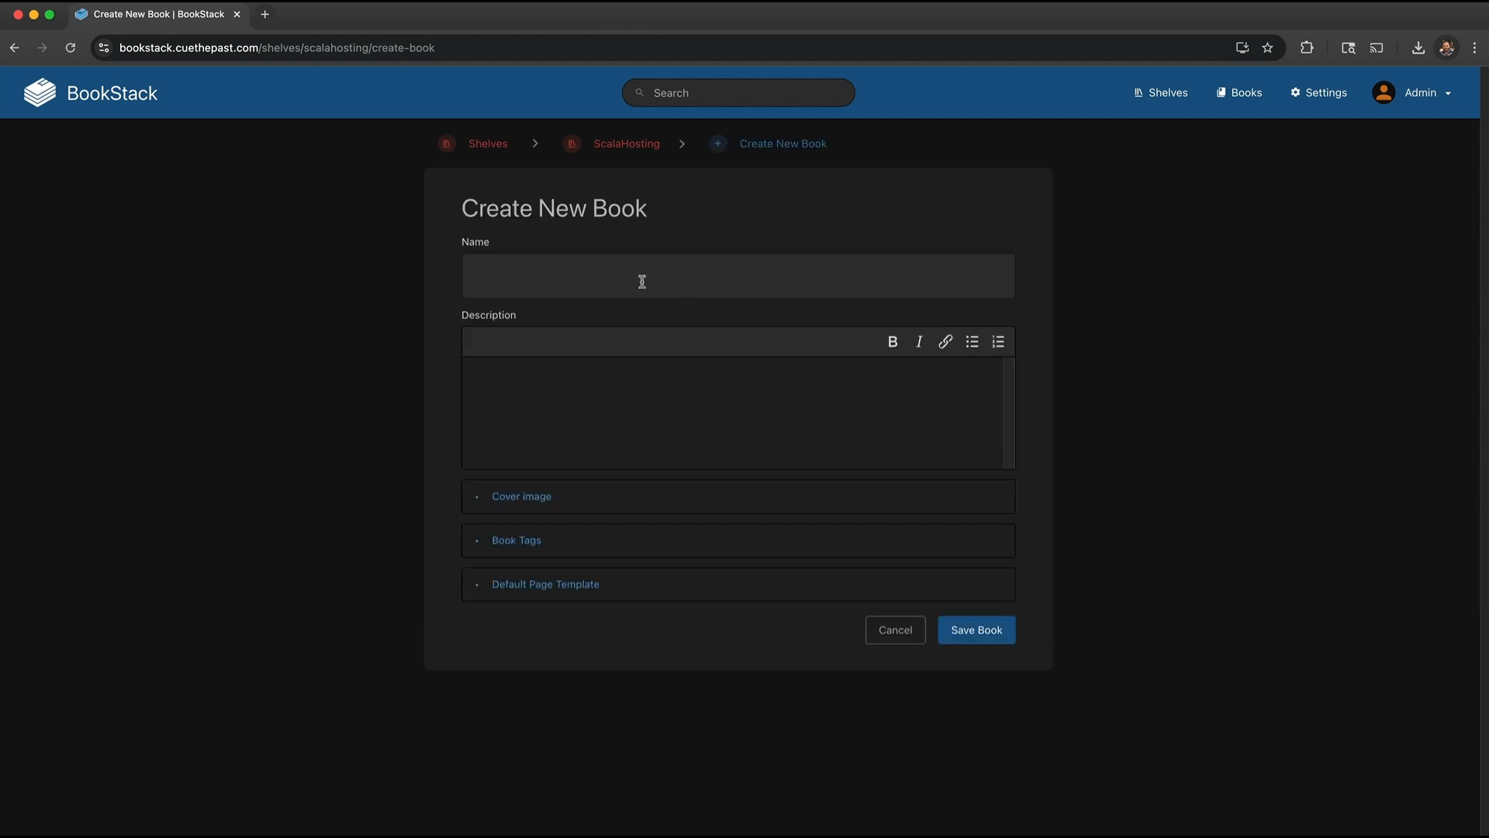
{"action": "left_click", "coordinate": [642, 281]}
{"action": "type", "text": "Book"}
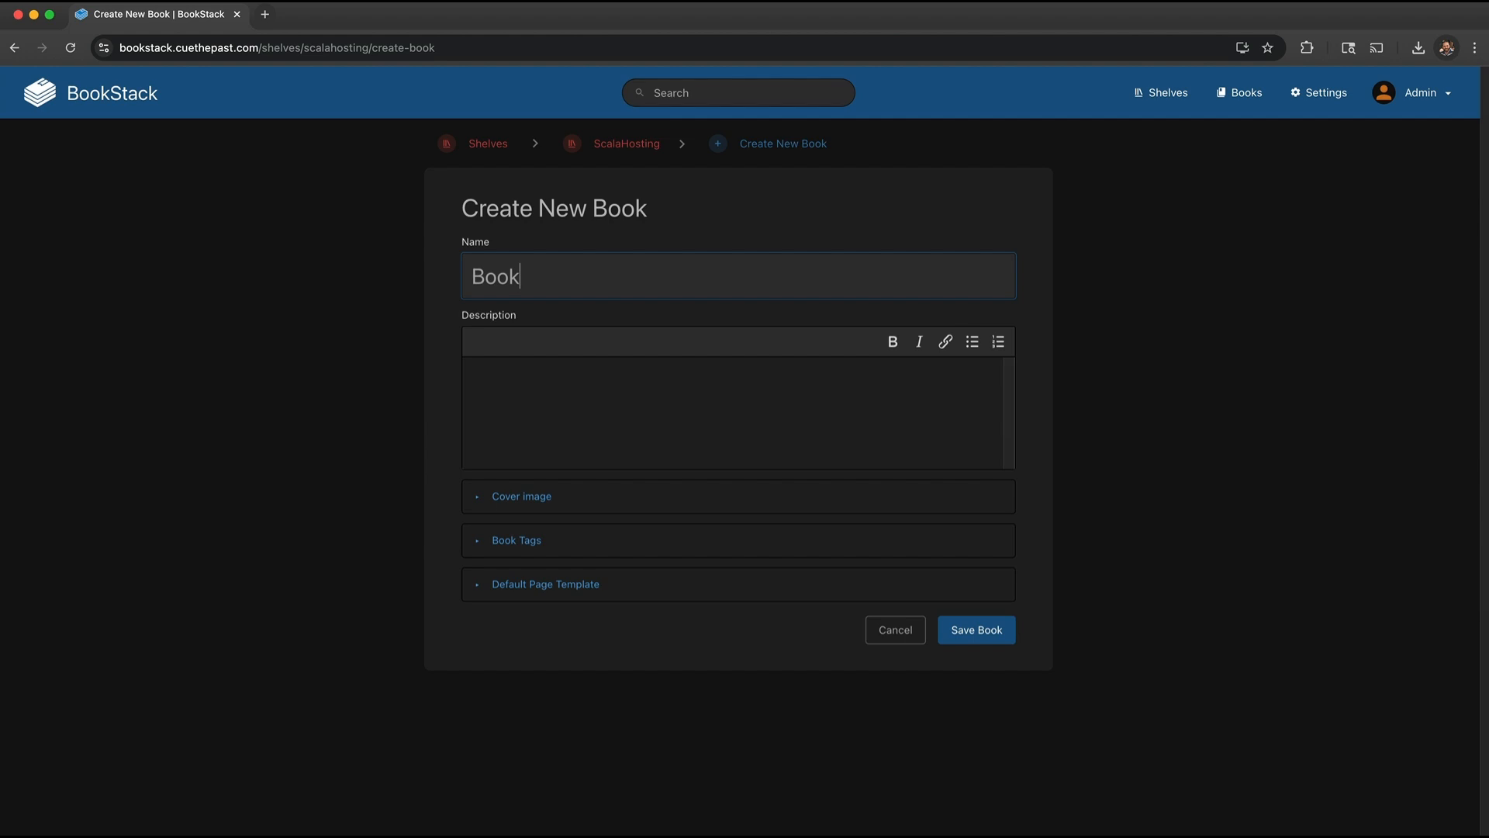
{"action": "type", "text": "Stack"}
{"action": "key", "text": "super+Tab"}
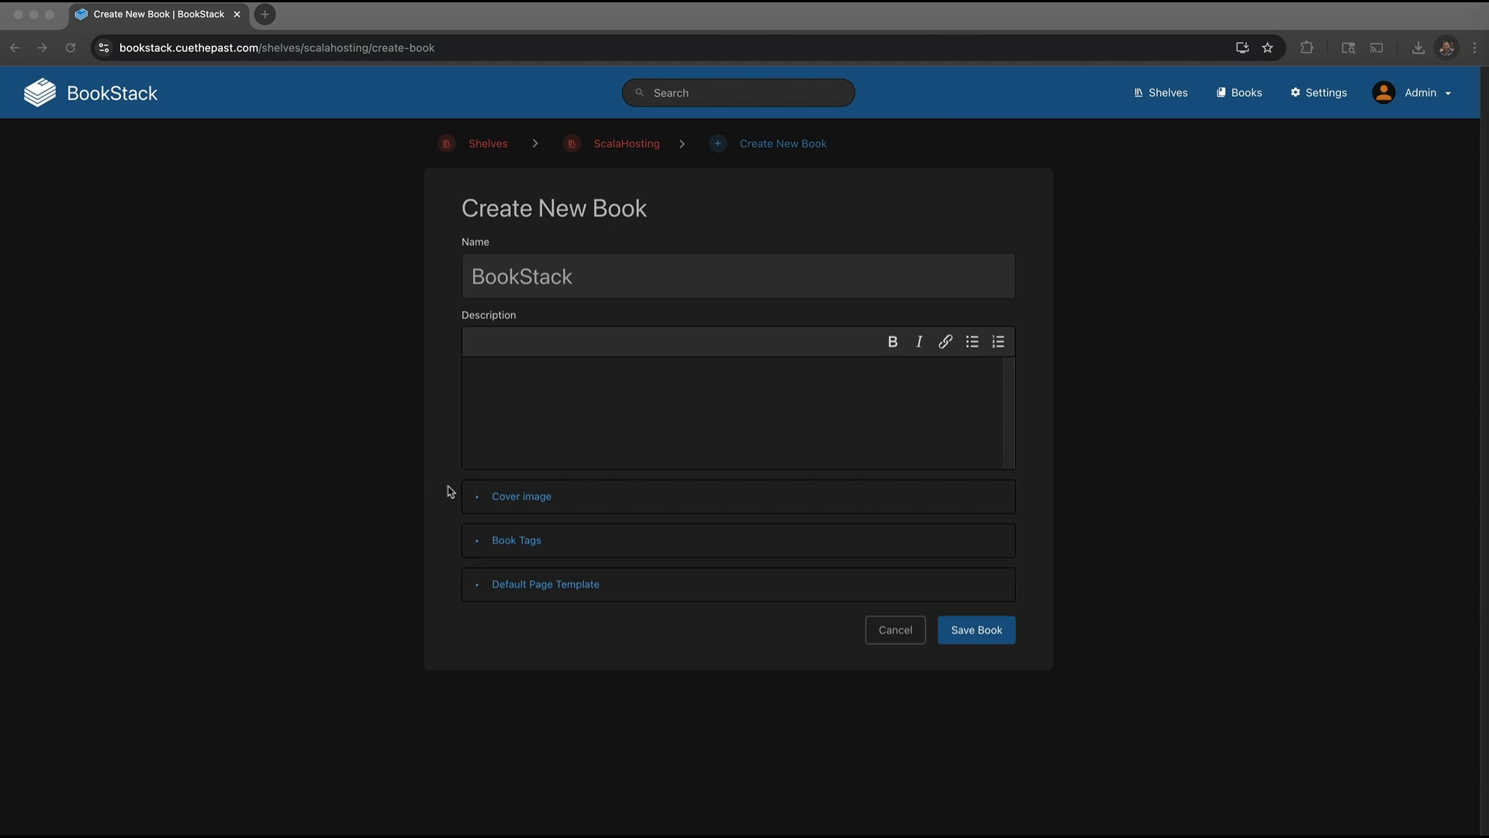
{"action": "left_click", "coordinate": [560, 391]}
{"action": "type", "text": "BookStack is an open-source platform for creating, organizing, and sharing documentation through a user-friendly interface."}
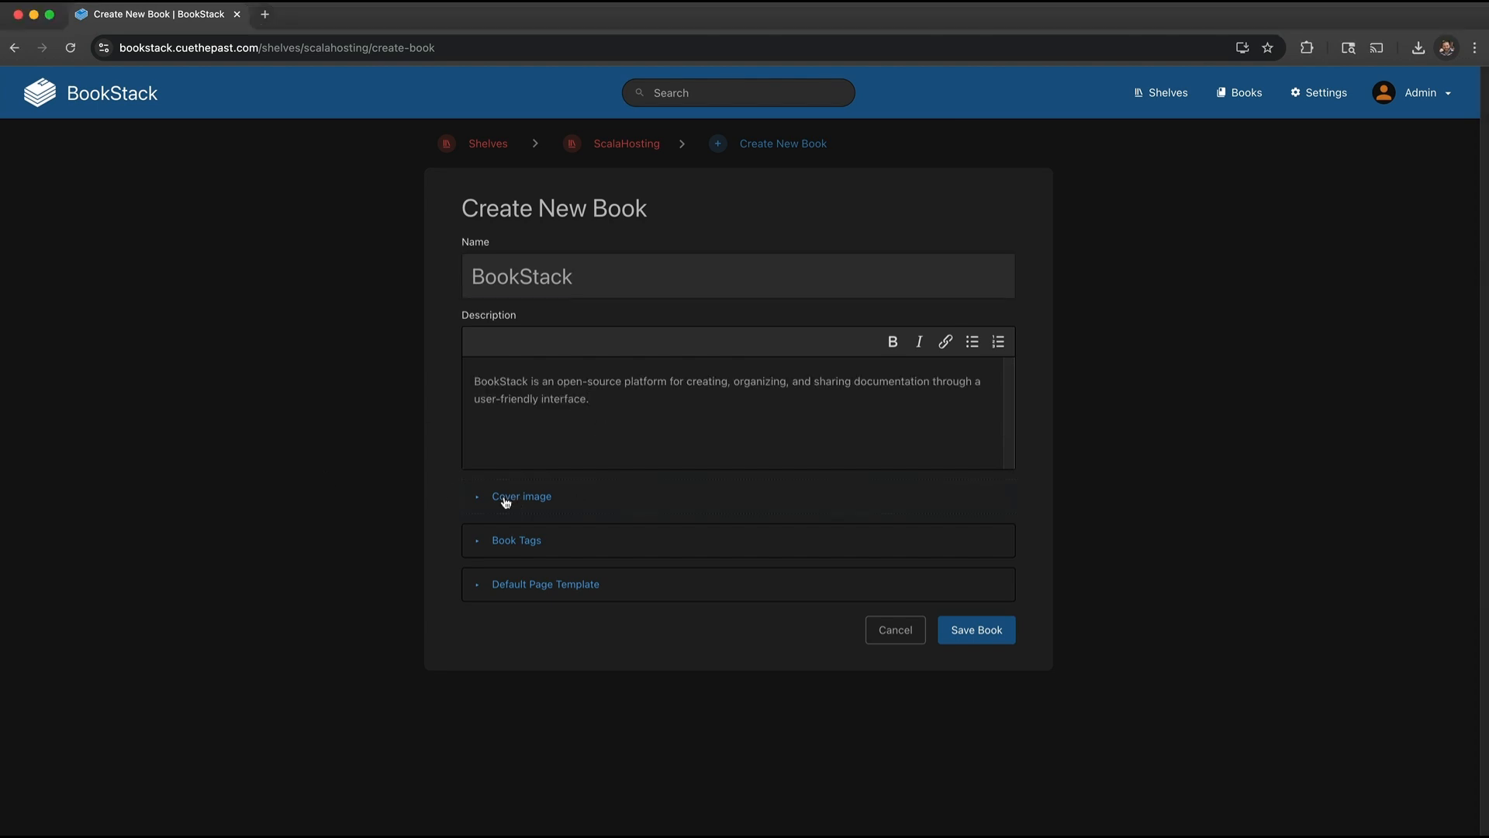
Step: Set the blue-outlined BookStack logo as the new book's cover image
{"action": "left_click", "coordinate": [505, 500]}
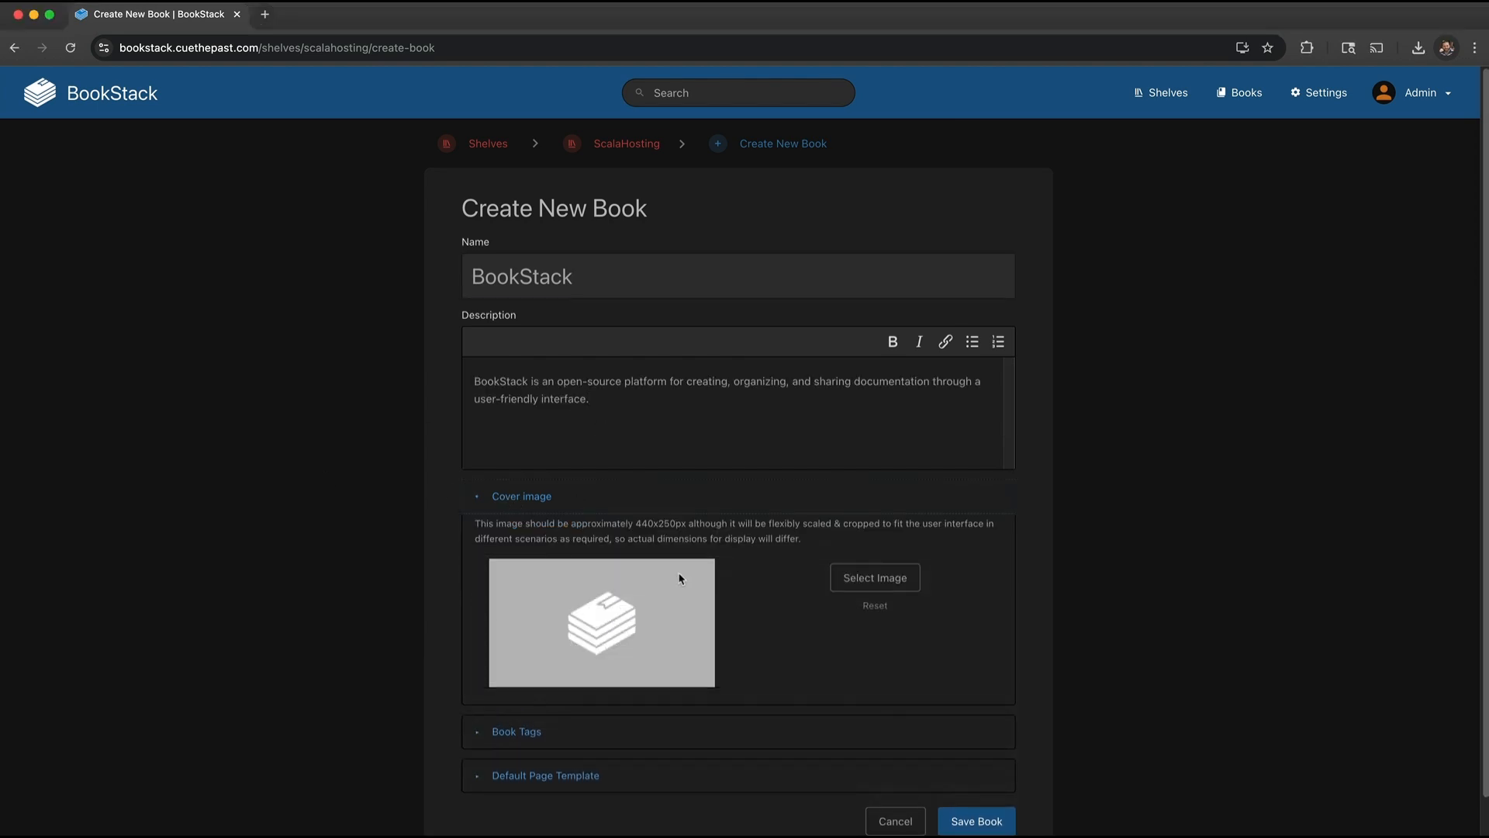
{"action": "left_click", "coordinate": [879, 580]}
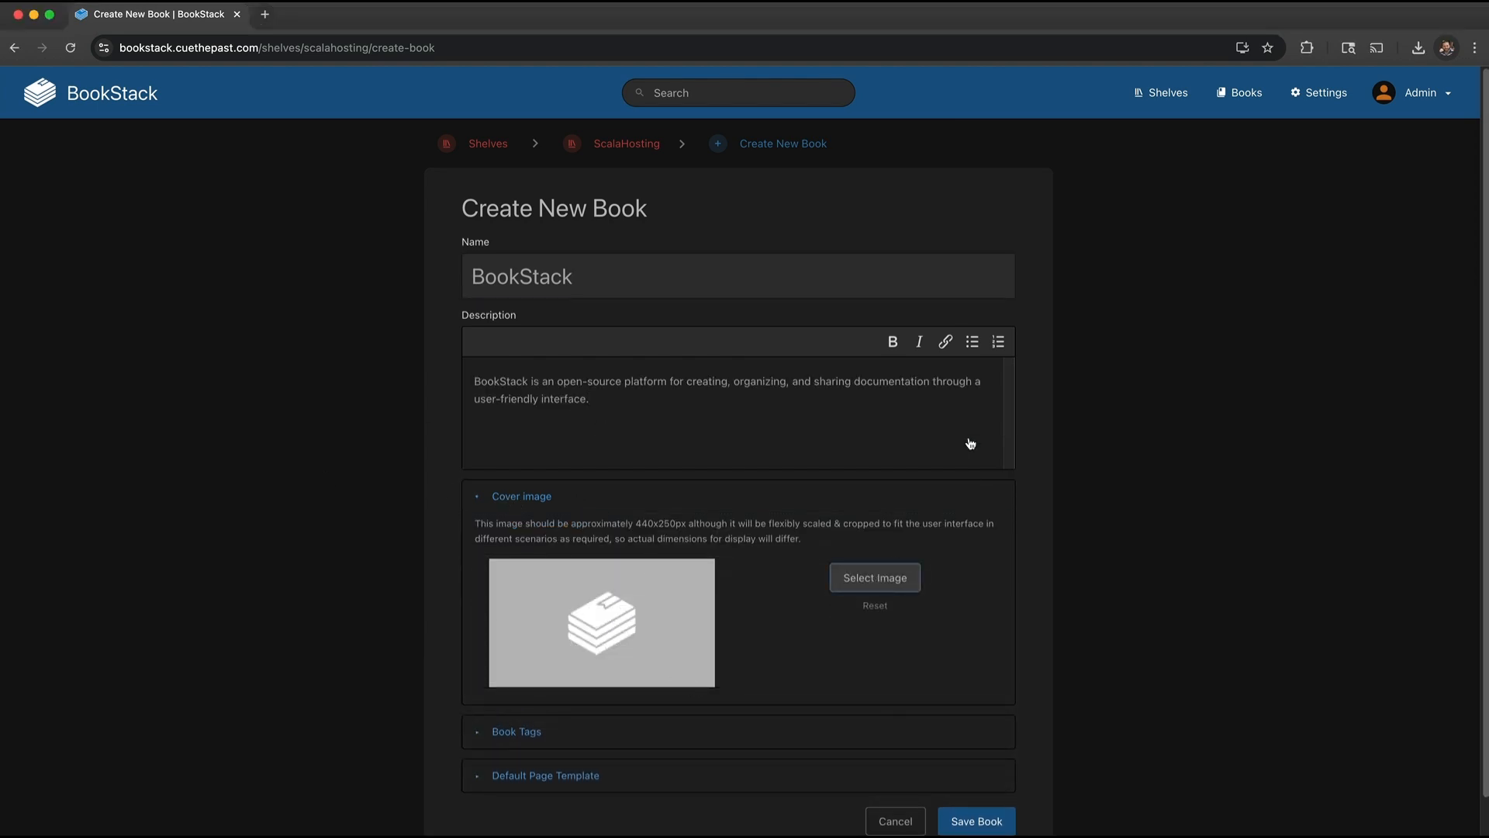
{"action": "left_click", "coordinate": [1017, 594]}
Step: Tag the book with the name "Applications" and the value "BookStack"
{"action": "left_click", "coordinate": [531, 751]}
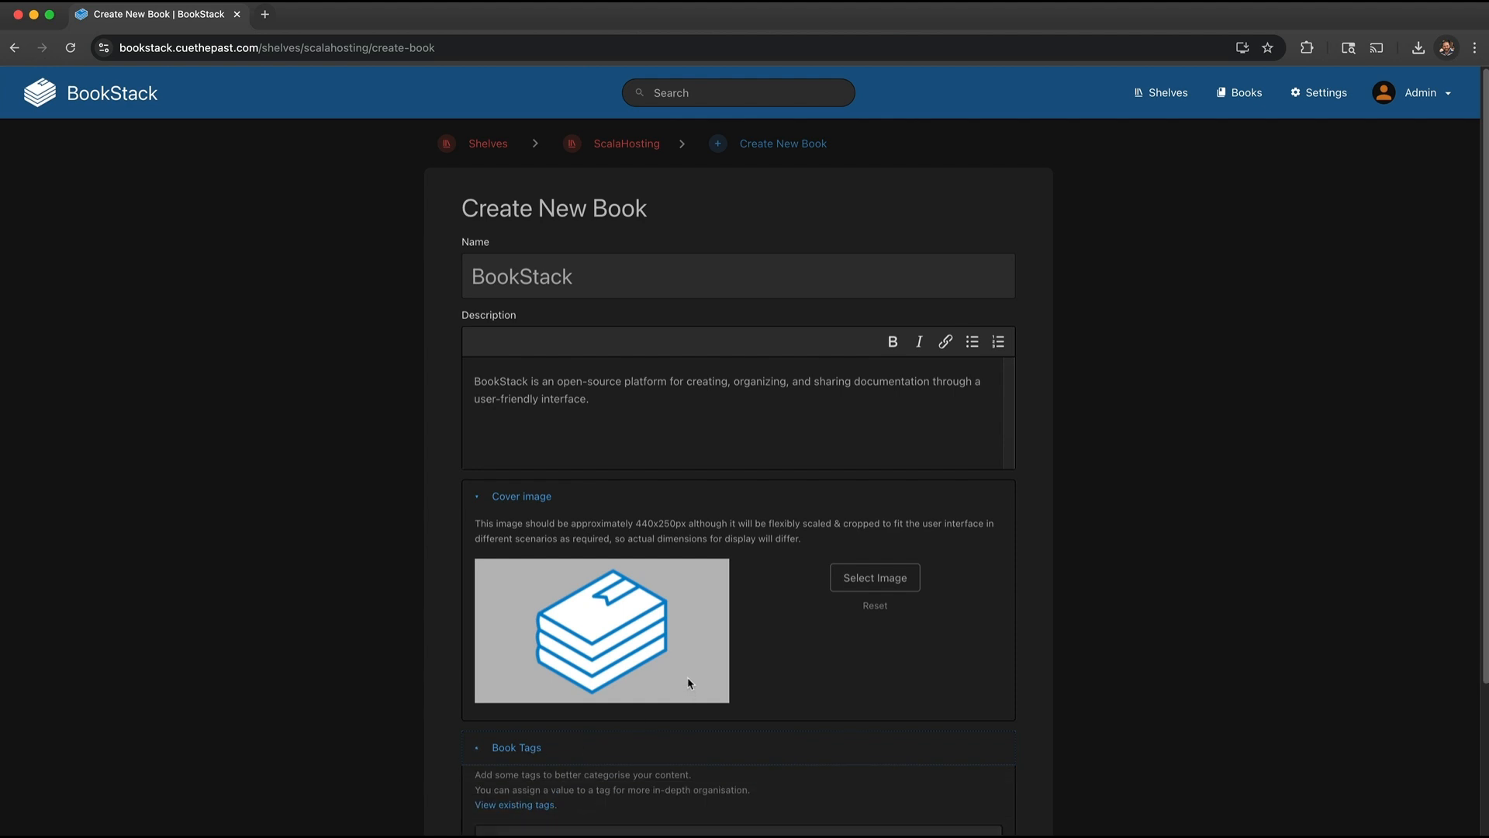
{"action": "scroll", "coordinate": [689, 683], "scroll_direction": "down", "scroll_amount": 3}
{"action": "left_click", "coordinate": [615, 679]}
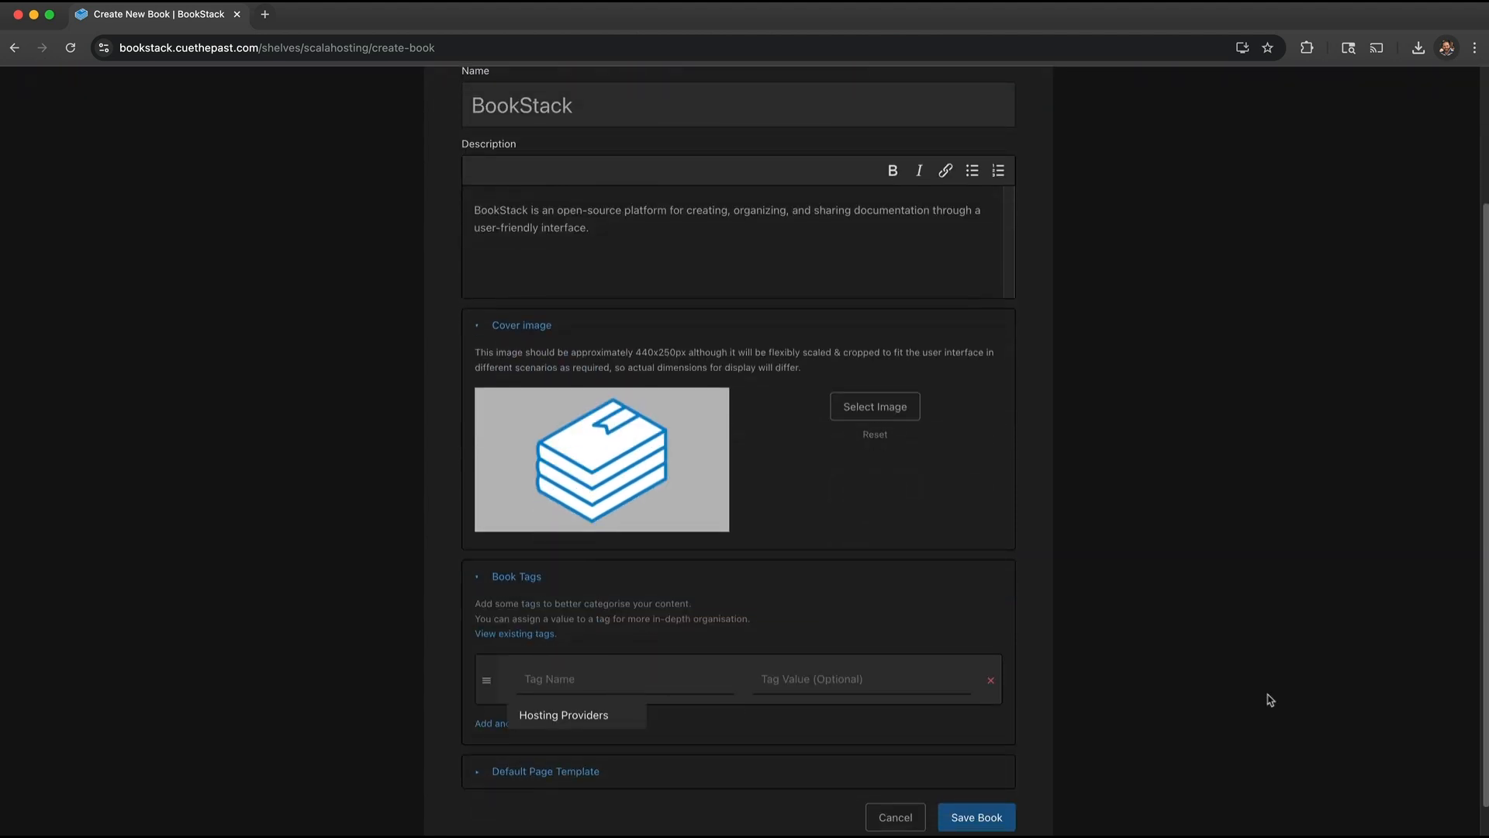
{"action": "type", "text": "Applications"}
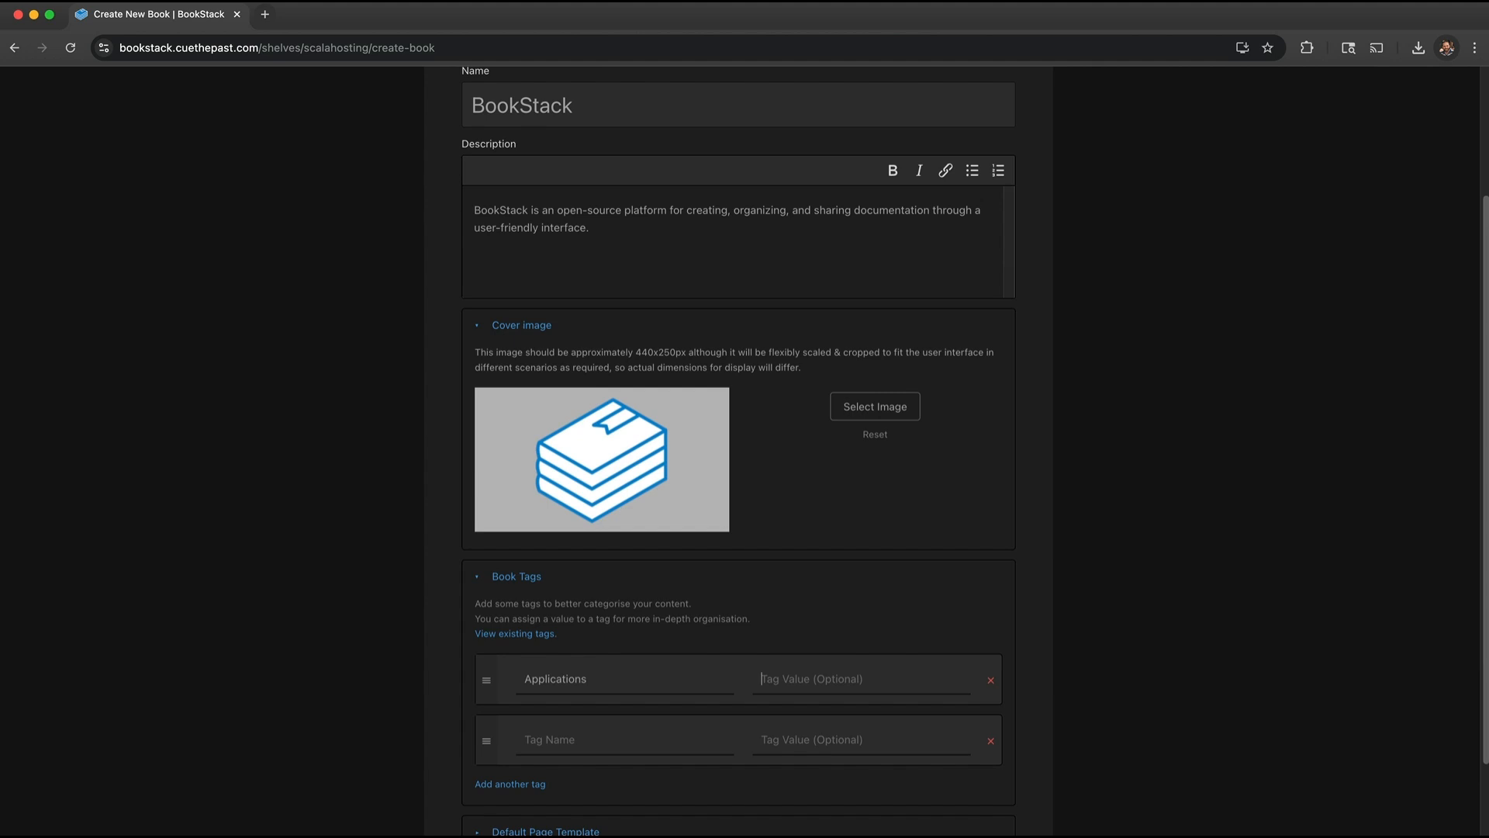
{"action": "type", "text": "BookStack"}
{"action": "scroll", "coordinate": [970, 680], "scroll_direction": "down", "scroll_amount": 2}
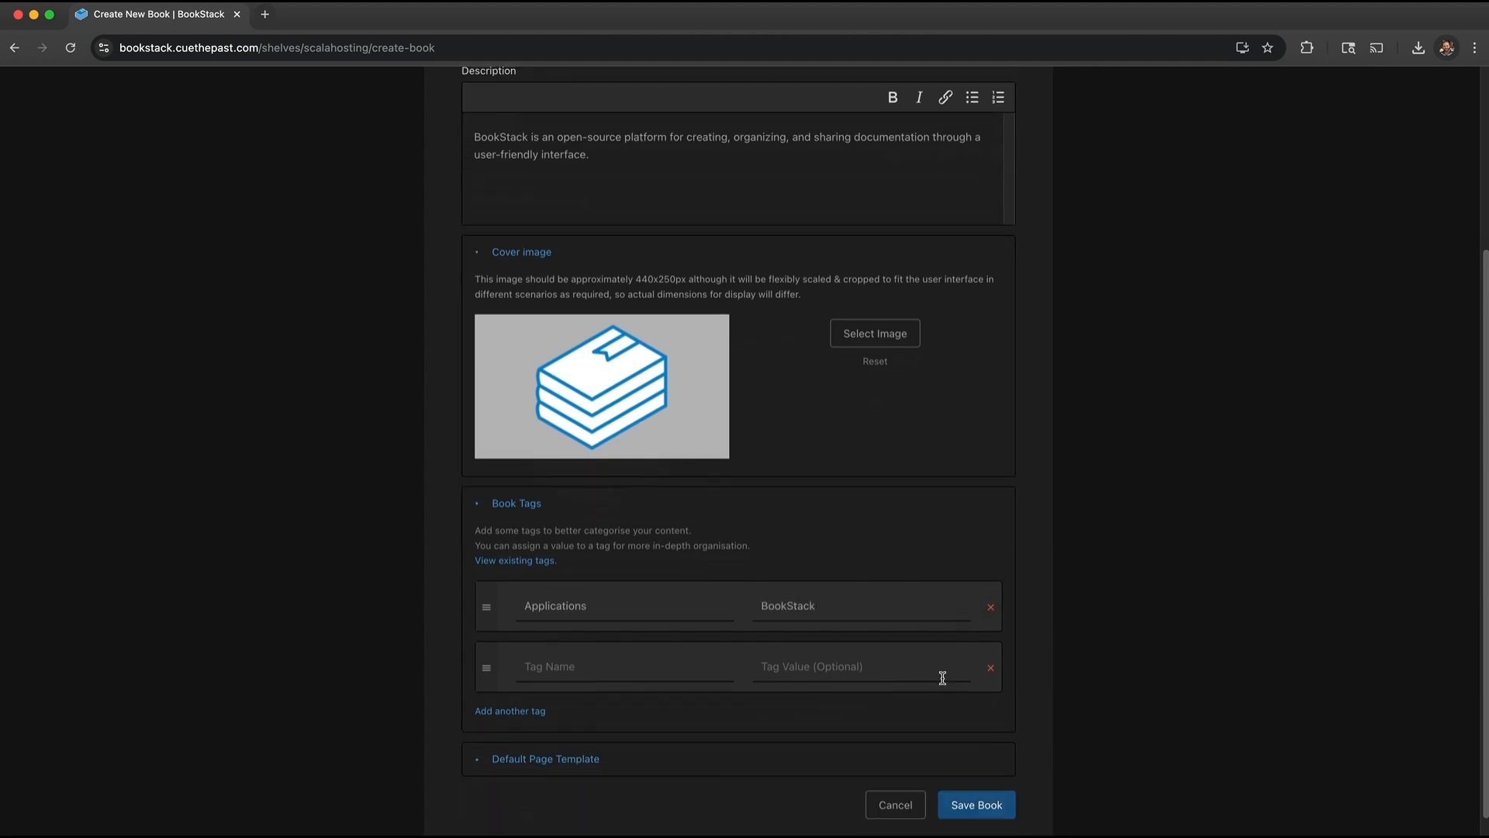
Step: Review the book's default page template option and other details without choosing a template, and save the book
{"action": "left_click", "coordinate": [575, 733]}
{"action": "scroll", "coordinate": [679, 686], "scroll_direction": "down", "scroll_amount": 1}
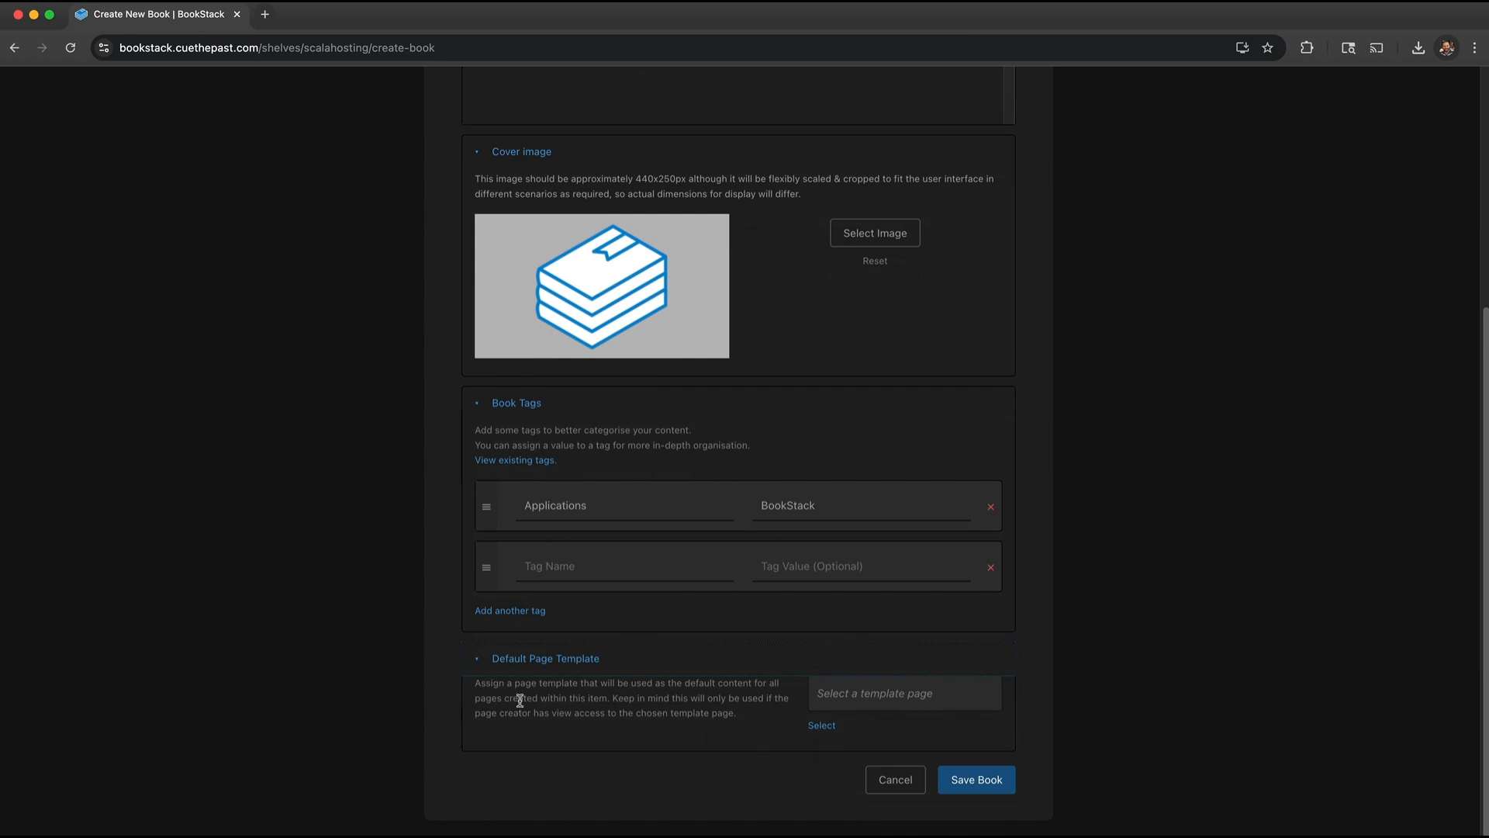
{"action": "scroll", "coordinate": [941, 450], "scroll_direction": "up", "scroll_amount": 4}
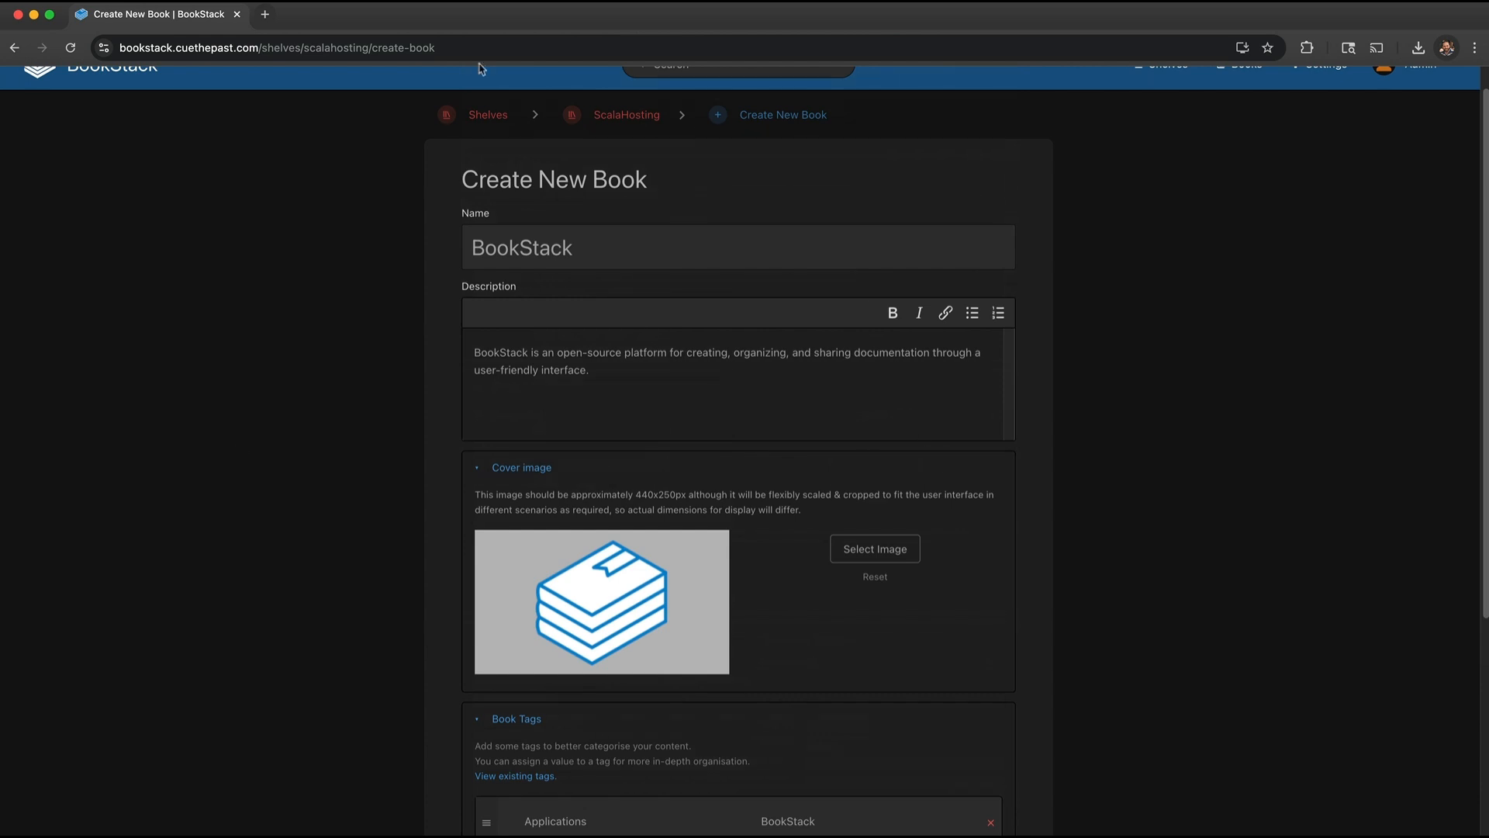
{"action": "scroll", "coordinate": [831, 482], "scroll_direction": "down", "scroll_amount": 4}
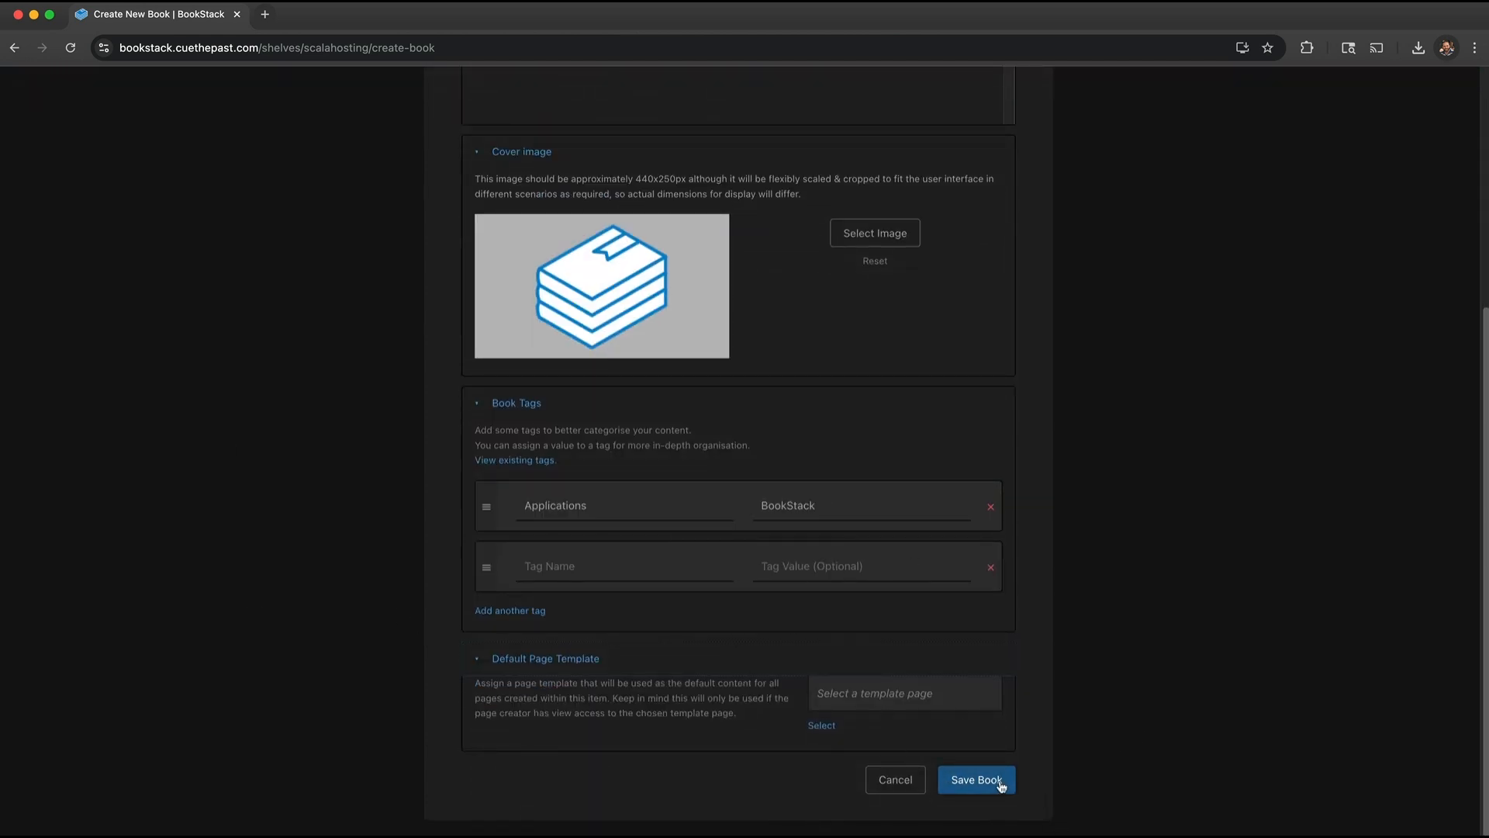
{"action": "left_click", "coordinate": [976, 780]}
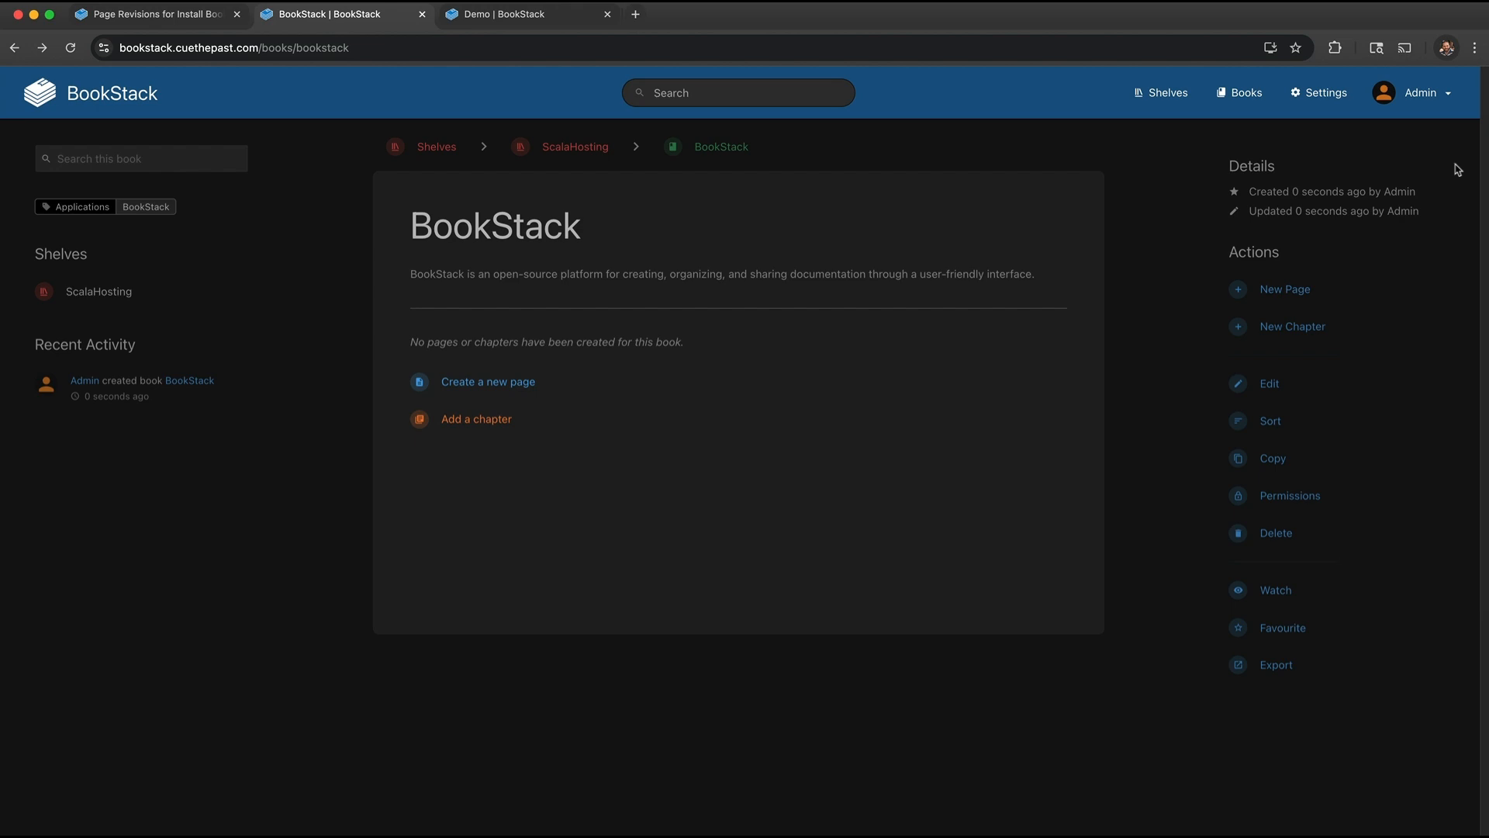
Step: Open the ScalaHosting shelf for editing and examine which books are assigned to it
{"action": "left_click", "coordinate": [542, 147]}
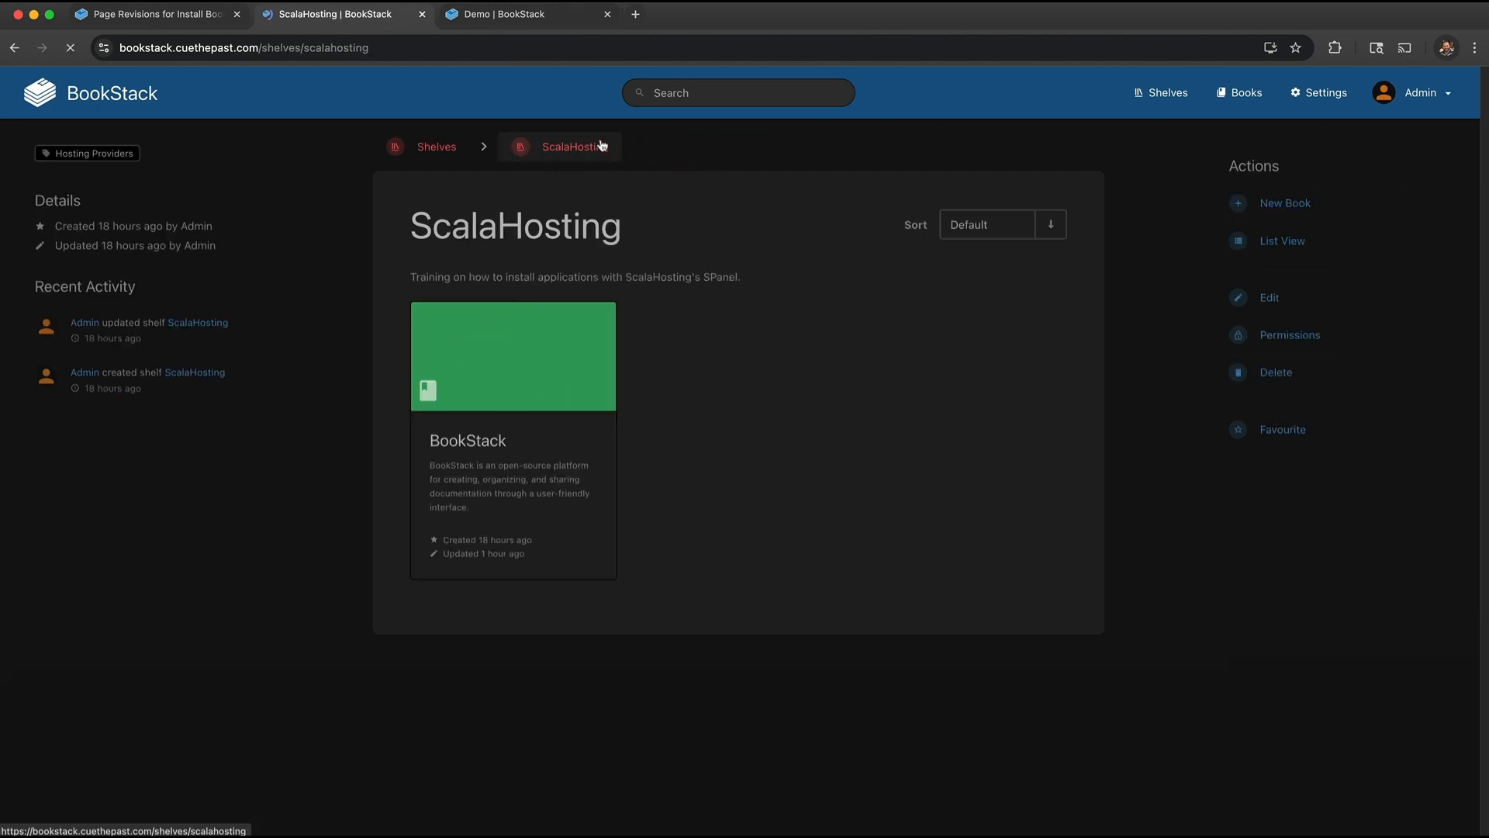
{"action": "left_click", "coordinate": [1274, 300]}
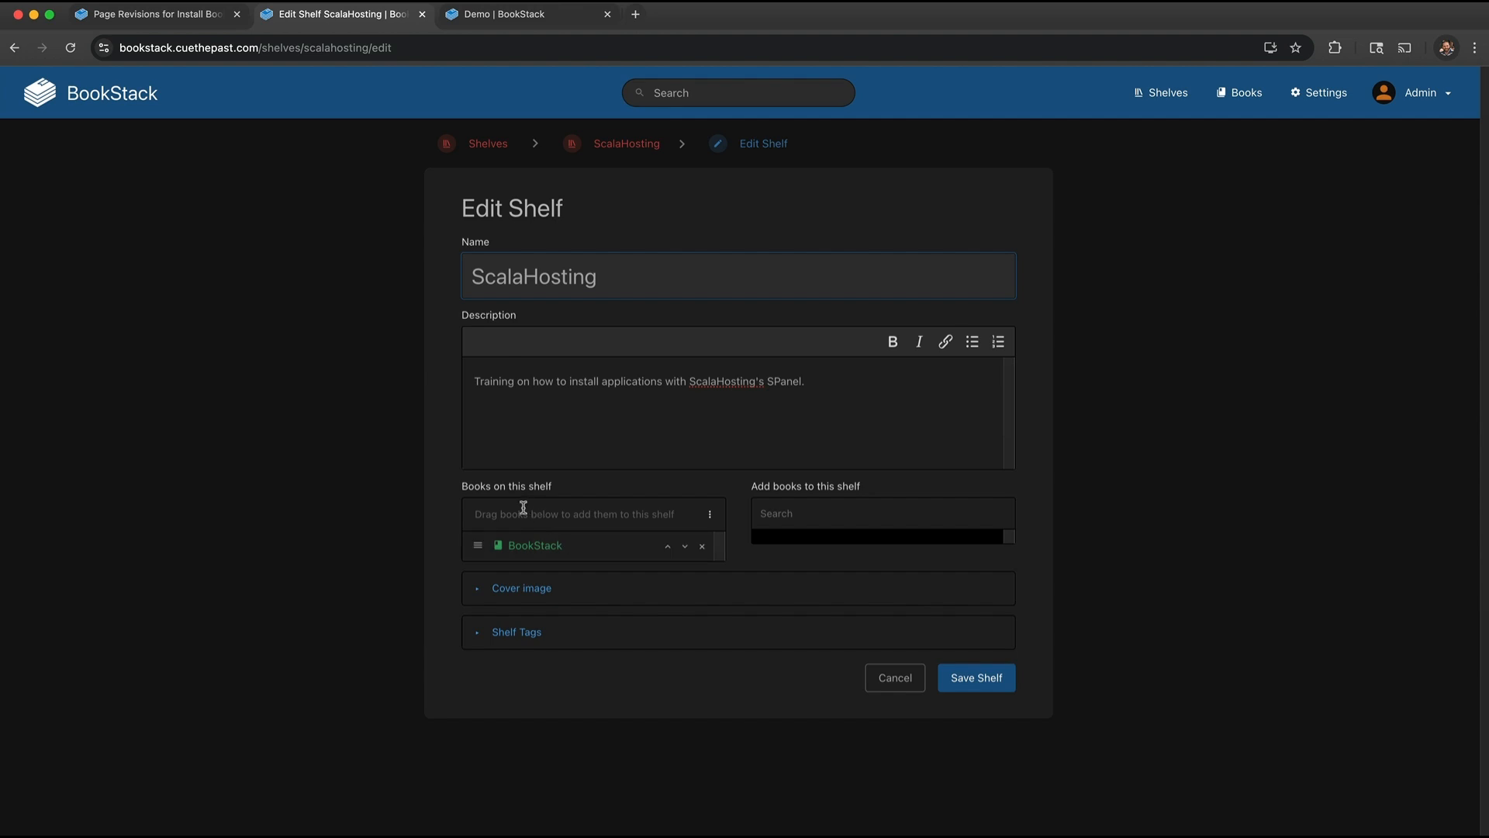
{"action": "left_click_drag", "start_coordinate": [462, 489], "coordinate": [555, 492]}
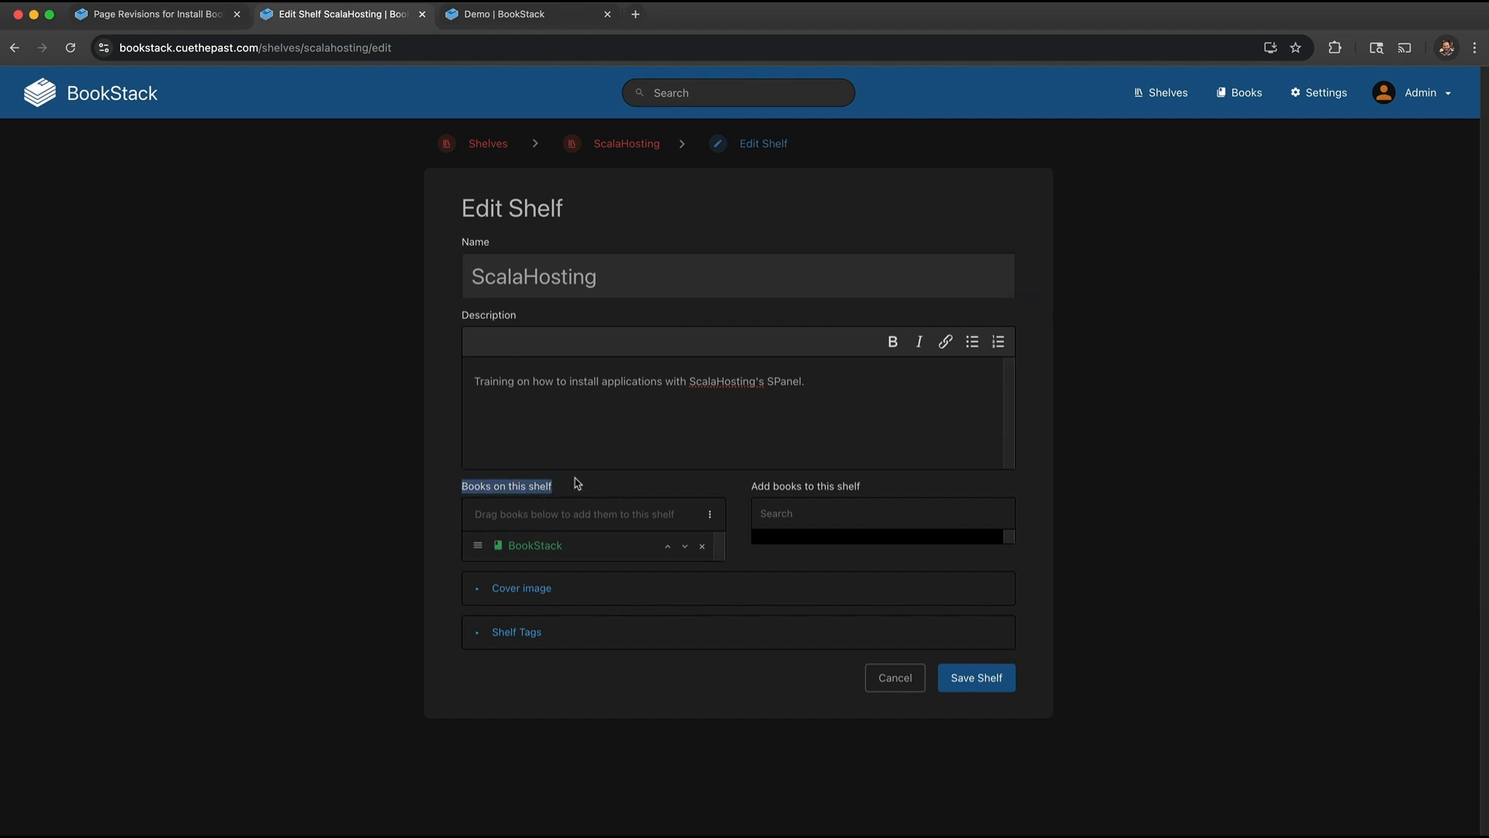
{"action": "left_click_drag", "start_coordinate": [486, 548], "coordinate": [520, 551]}
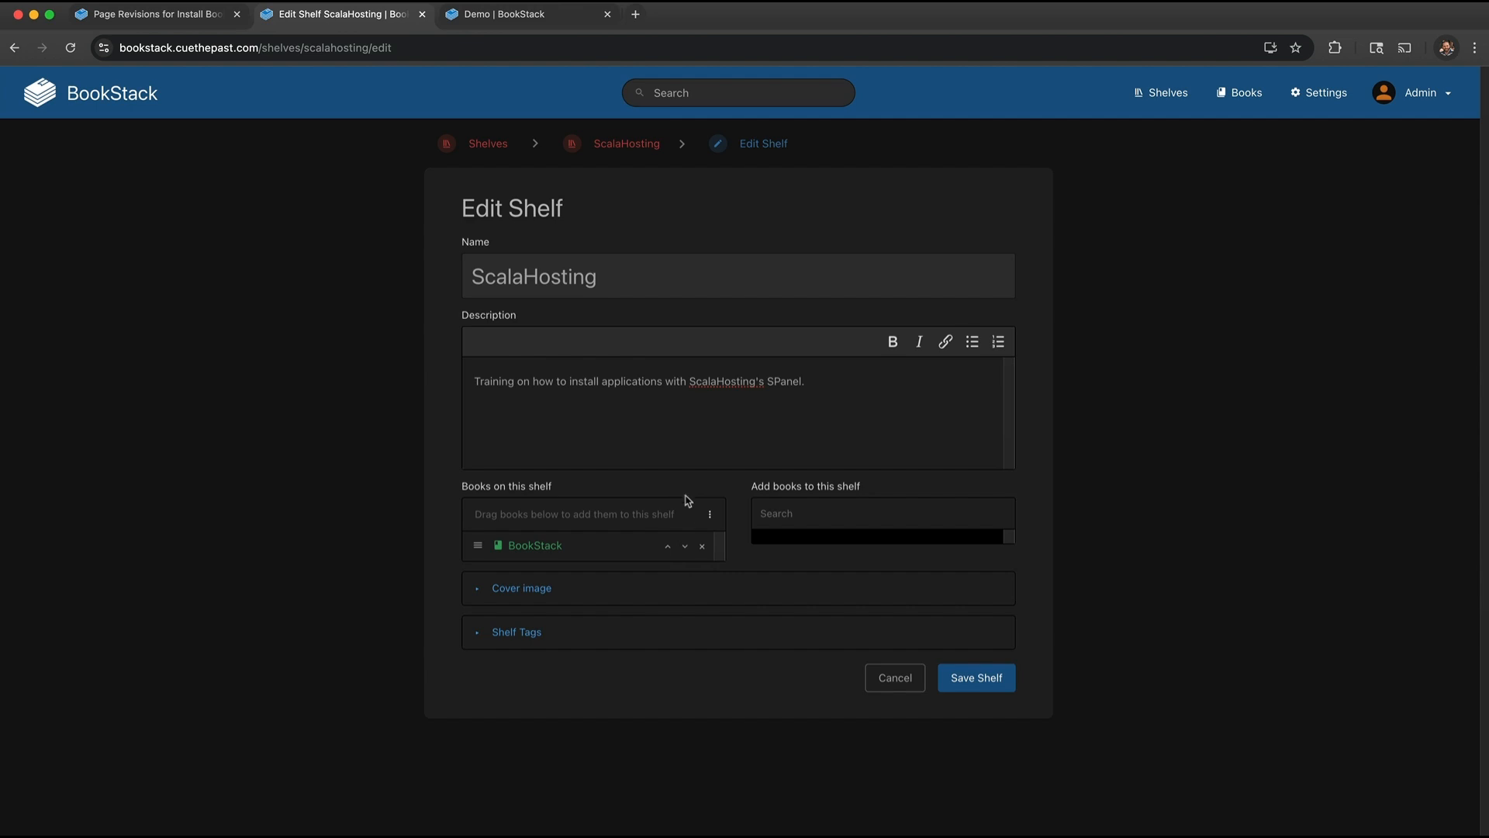
Step: Leave the shelf editor, go to the books and start a new page in the BookStack book
{"action": "left_click", "coordinate": [1241, 93]}
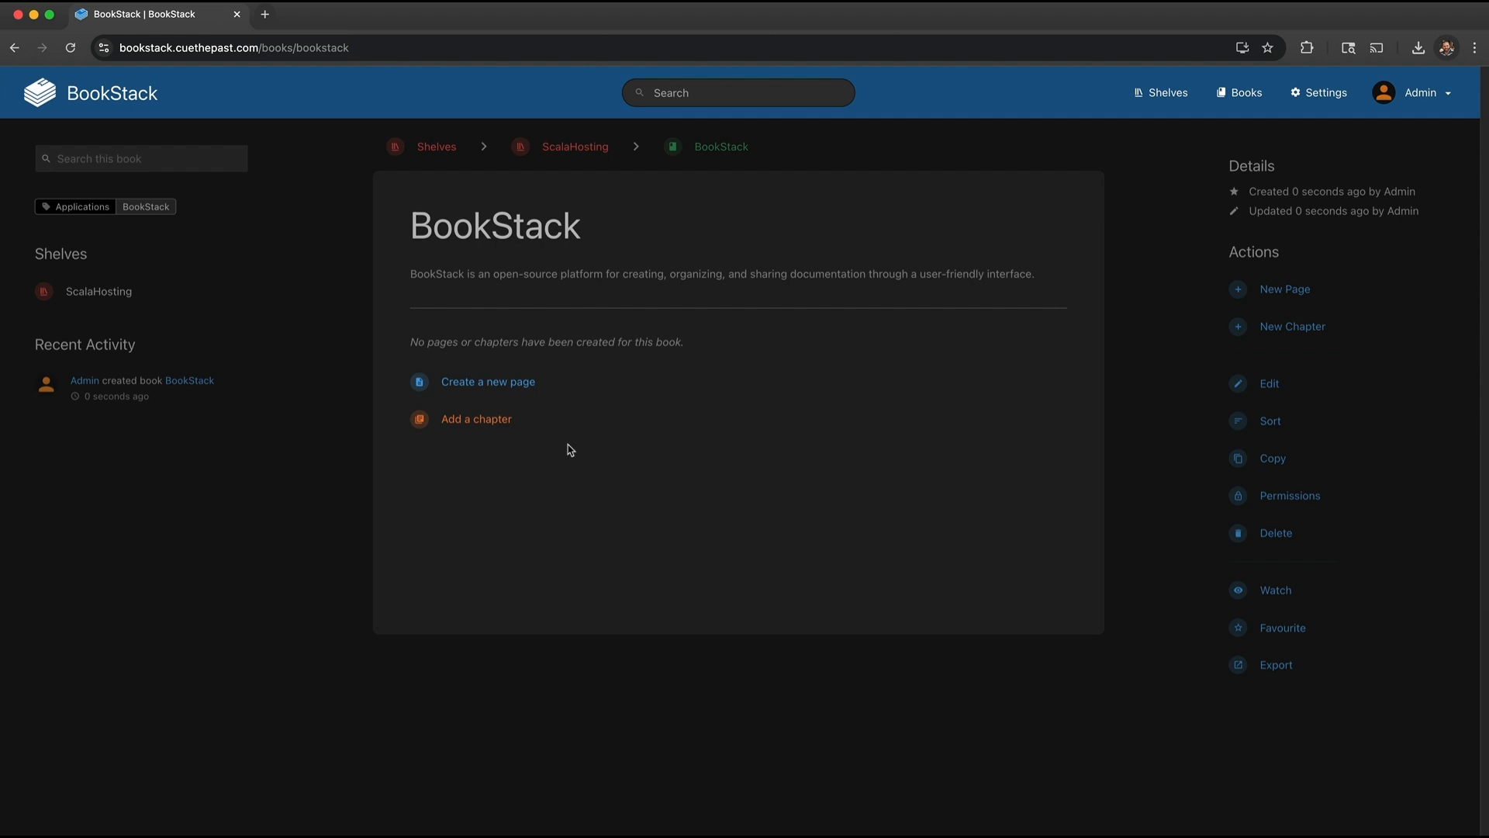
{"action": "left_click", "coordinate": [463, 398]}
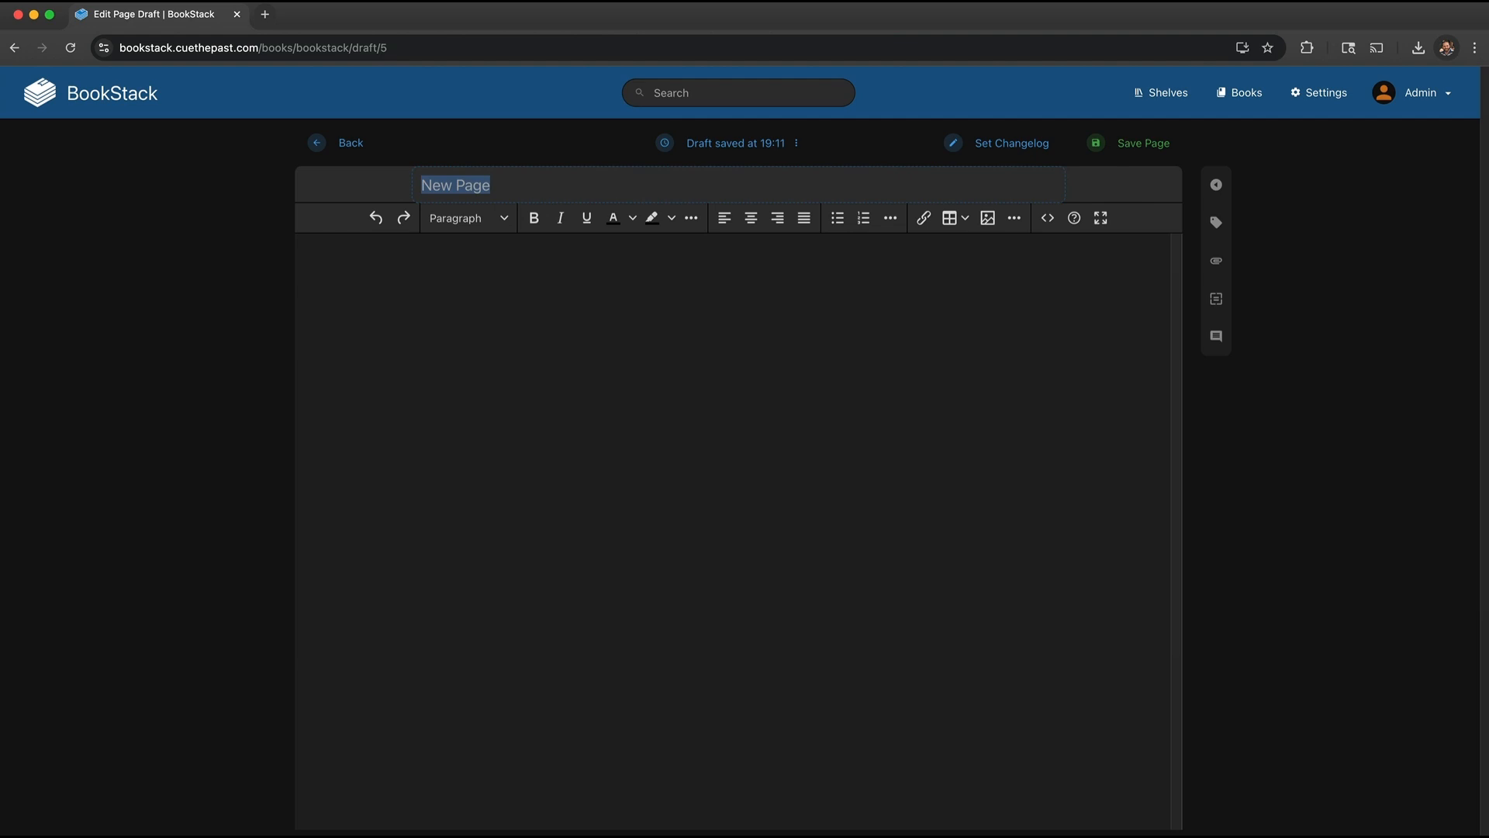
{"action": "key", "text": "Tab"}
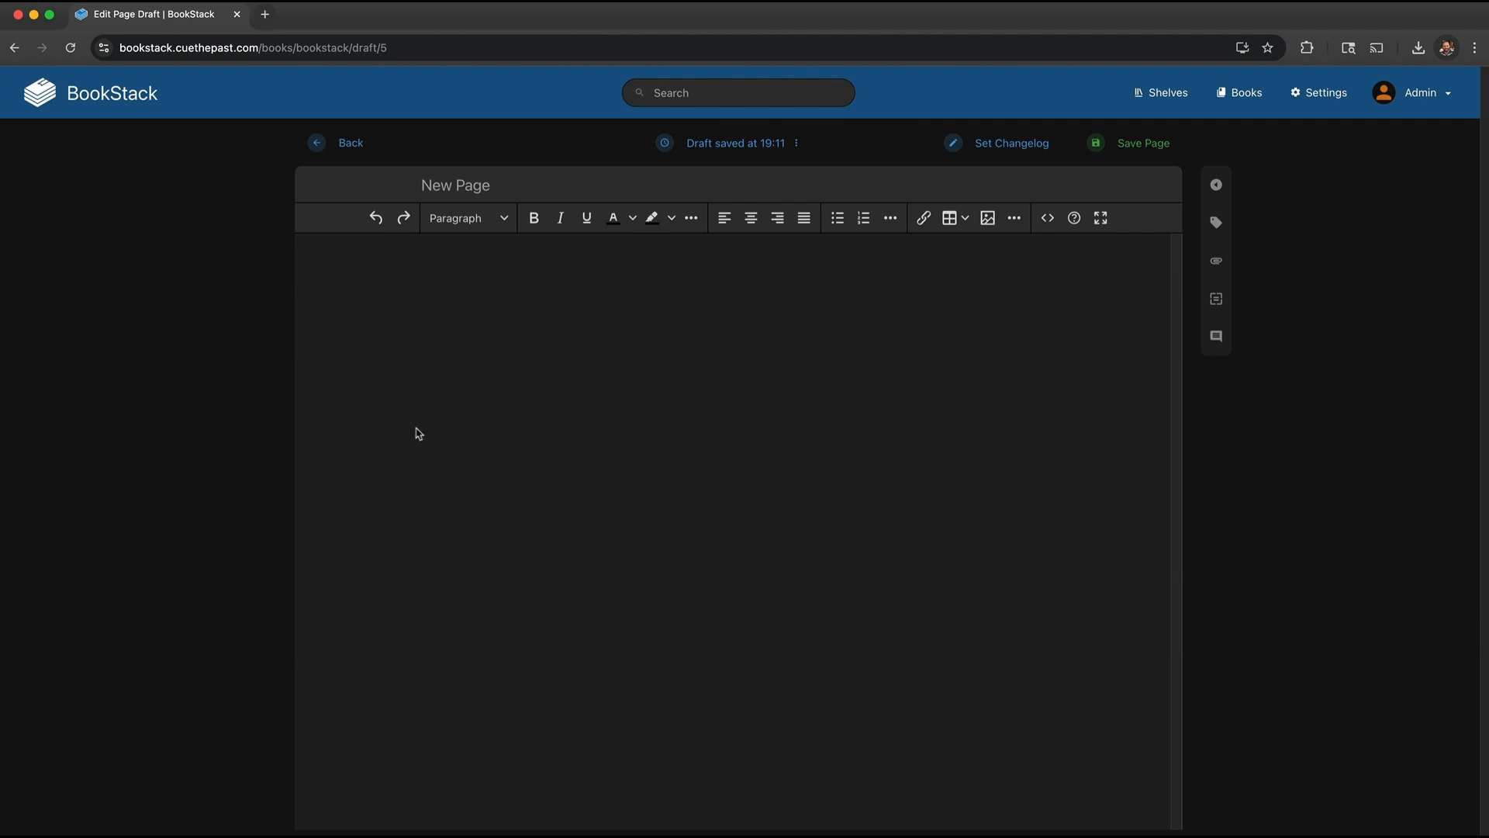
Step: Paste the copied maintenance mode instructions for BookStack, Moodle and Joomla into the new page's body and look them over
{"action": "left_click", "coordinate": [447, 419]}
{"action": "key", "text": "super+v"}
{"action": "scroll", "coordinate": [535, 450], "scroll_direction": "up", "scroll_amount": 10}
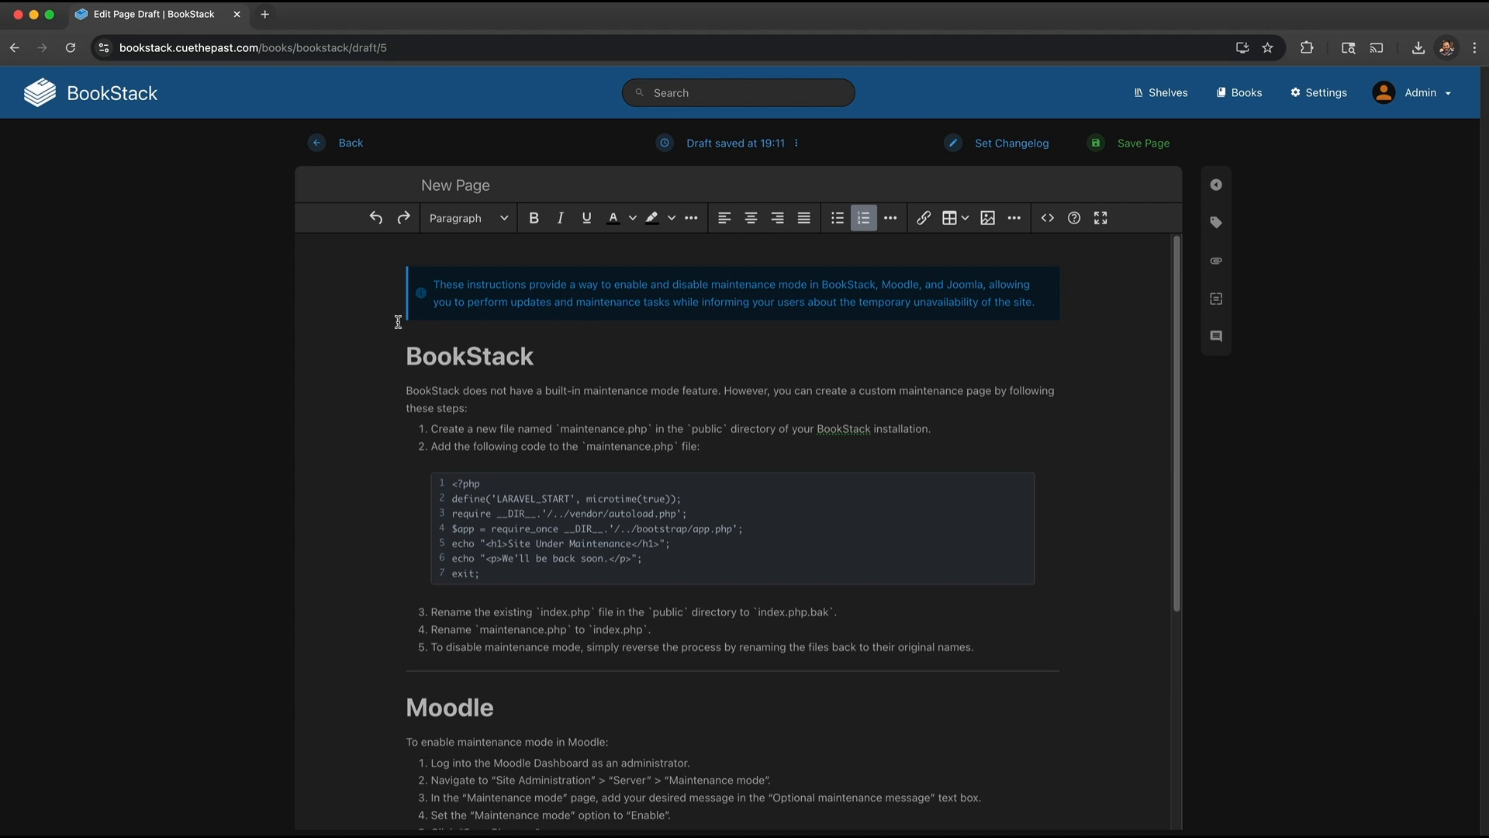
{"action": "scroll", "coordinate": [411, 372], "scroll_direction": "down", "scroll_amount": 5}
{"action": "scroll", "coordinate": [630, 550], "scroll_direction": "up", "scroll_amount": 5}
Step: Switch the page draft to the Markdown Editor with the Stable Content option and accept the editor change
{"action": "left_click", "coordinate": [729, 149]}
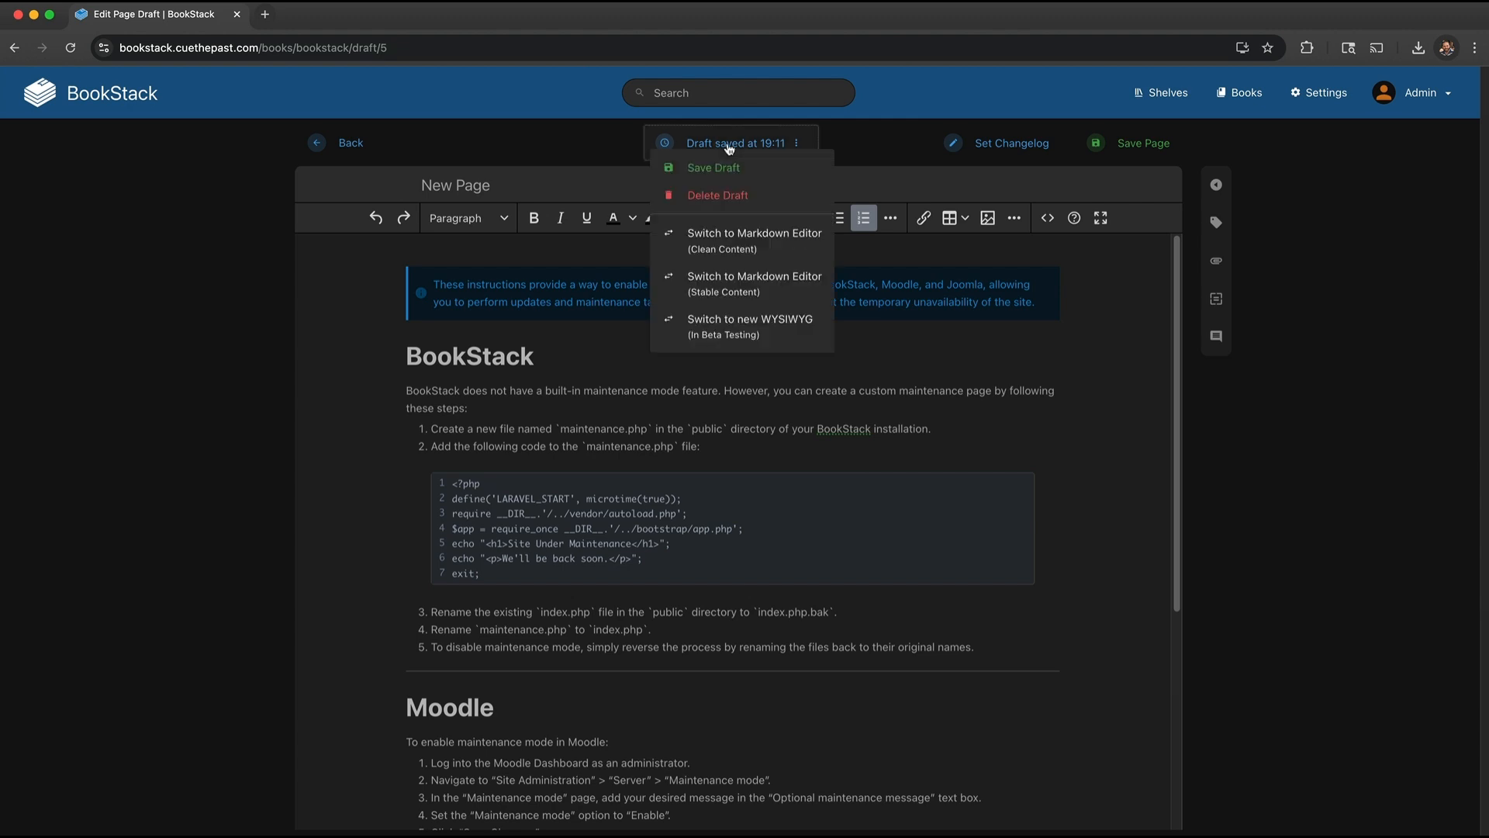
{"action": "left_click", "coordinate": [771, 277]}
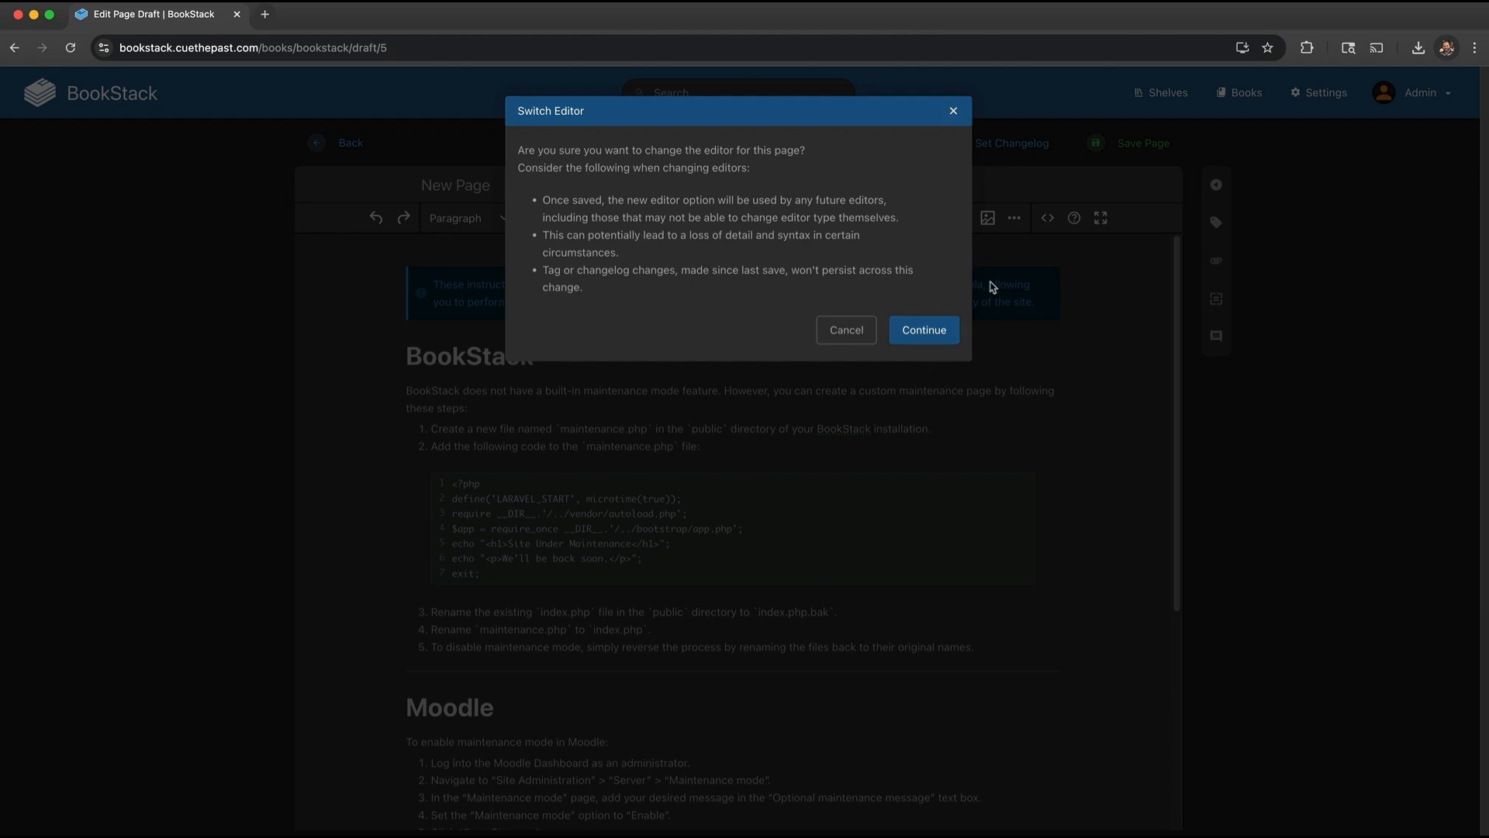
{"action": "left_click", "coordinate": [940, 339]}
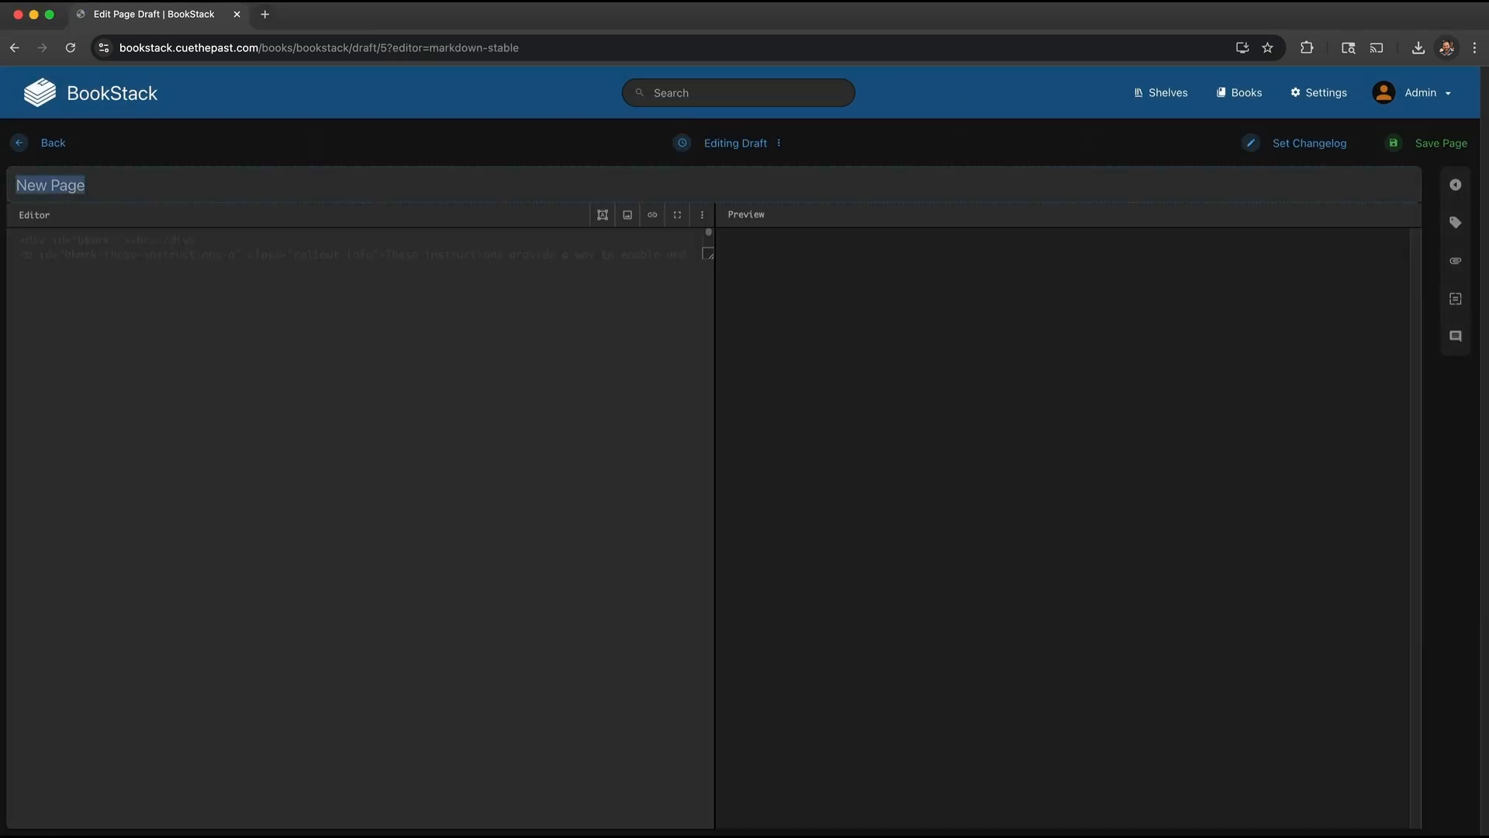
{"action": "left_click", "coordinate": [1067, 363]}
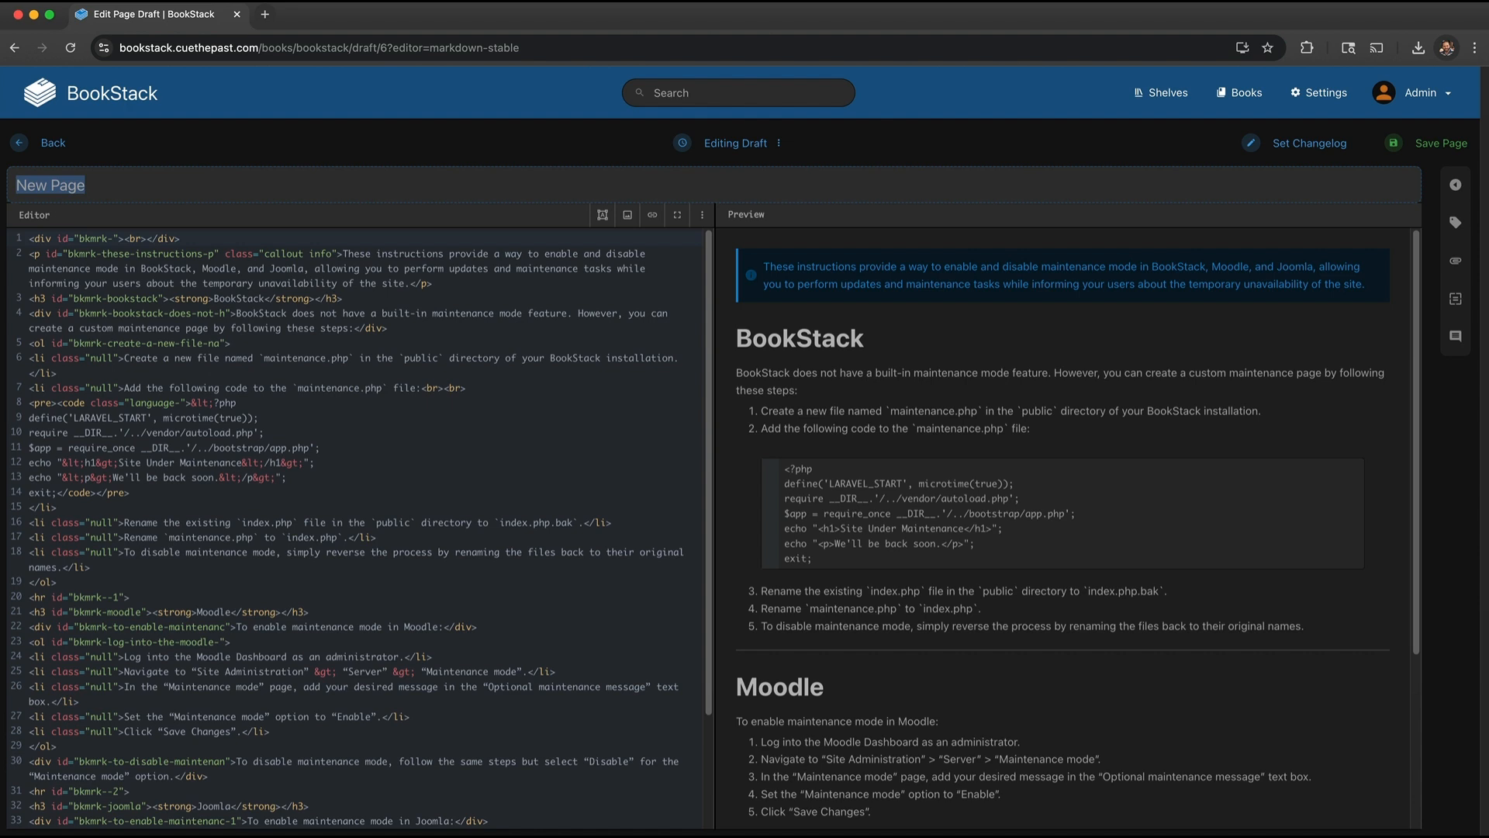
Step: Switch the page draft to the new WYSIWYG editor in beta testing and accept the change
{"action": "left_click", "coordinate": [797, 144]}
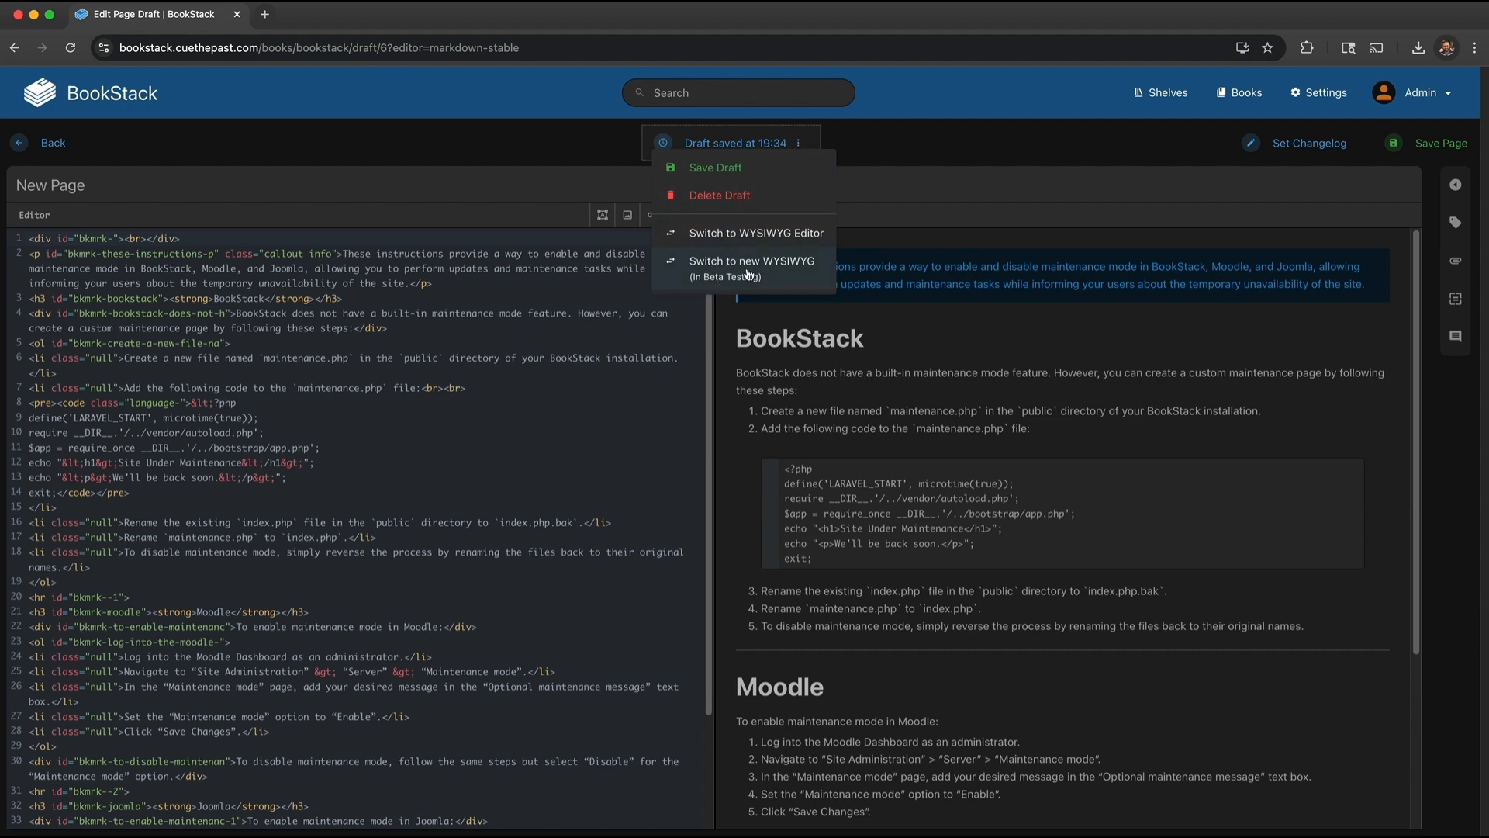
{"action": "left_click", "coordinate": [777, 264]}
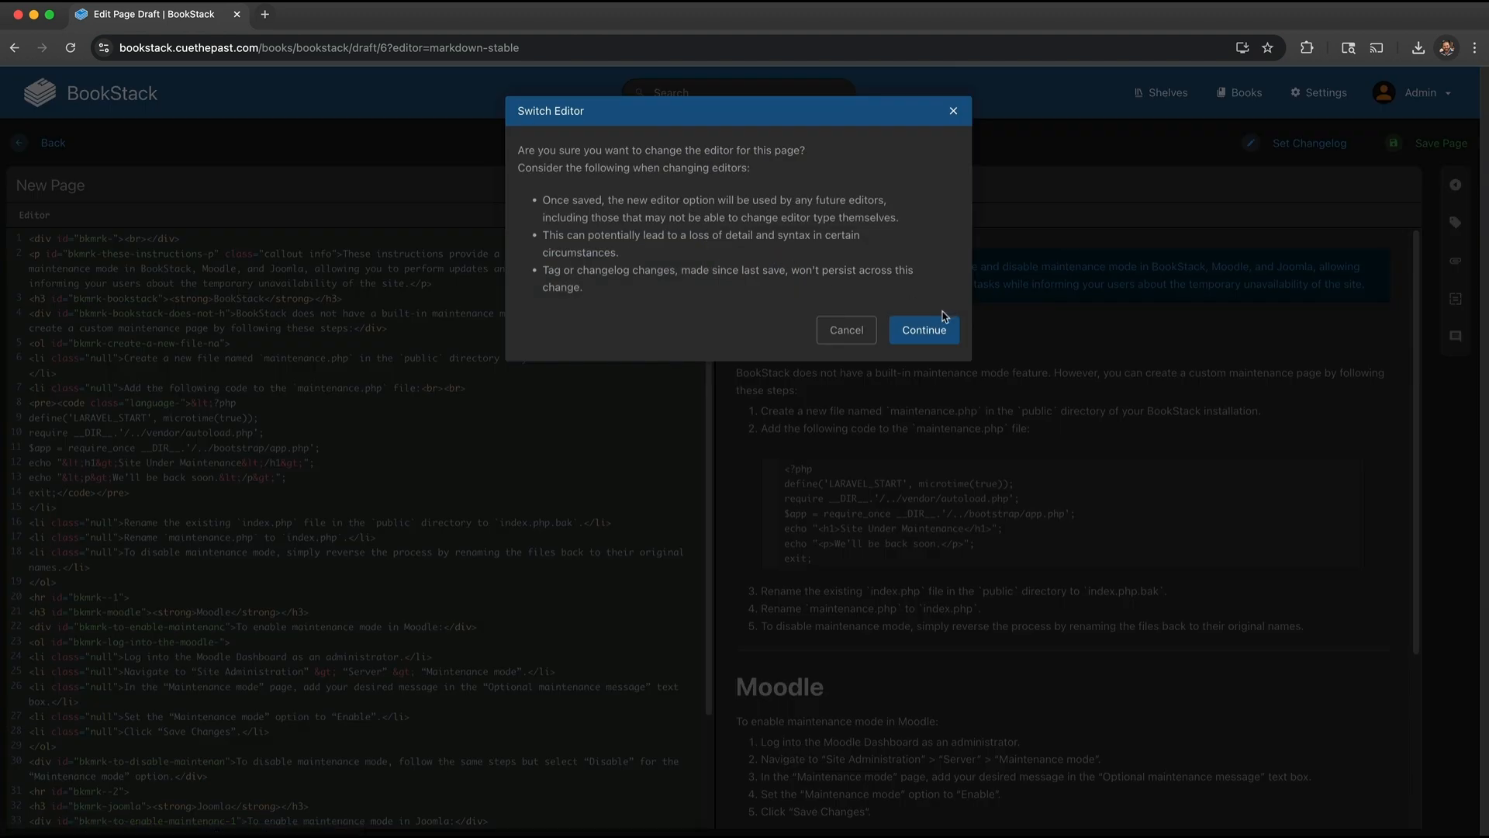
{"action": "left_click", "coordinate": [923, 329]}
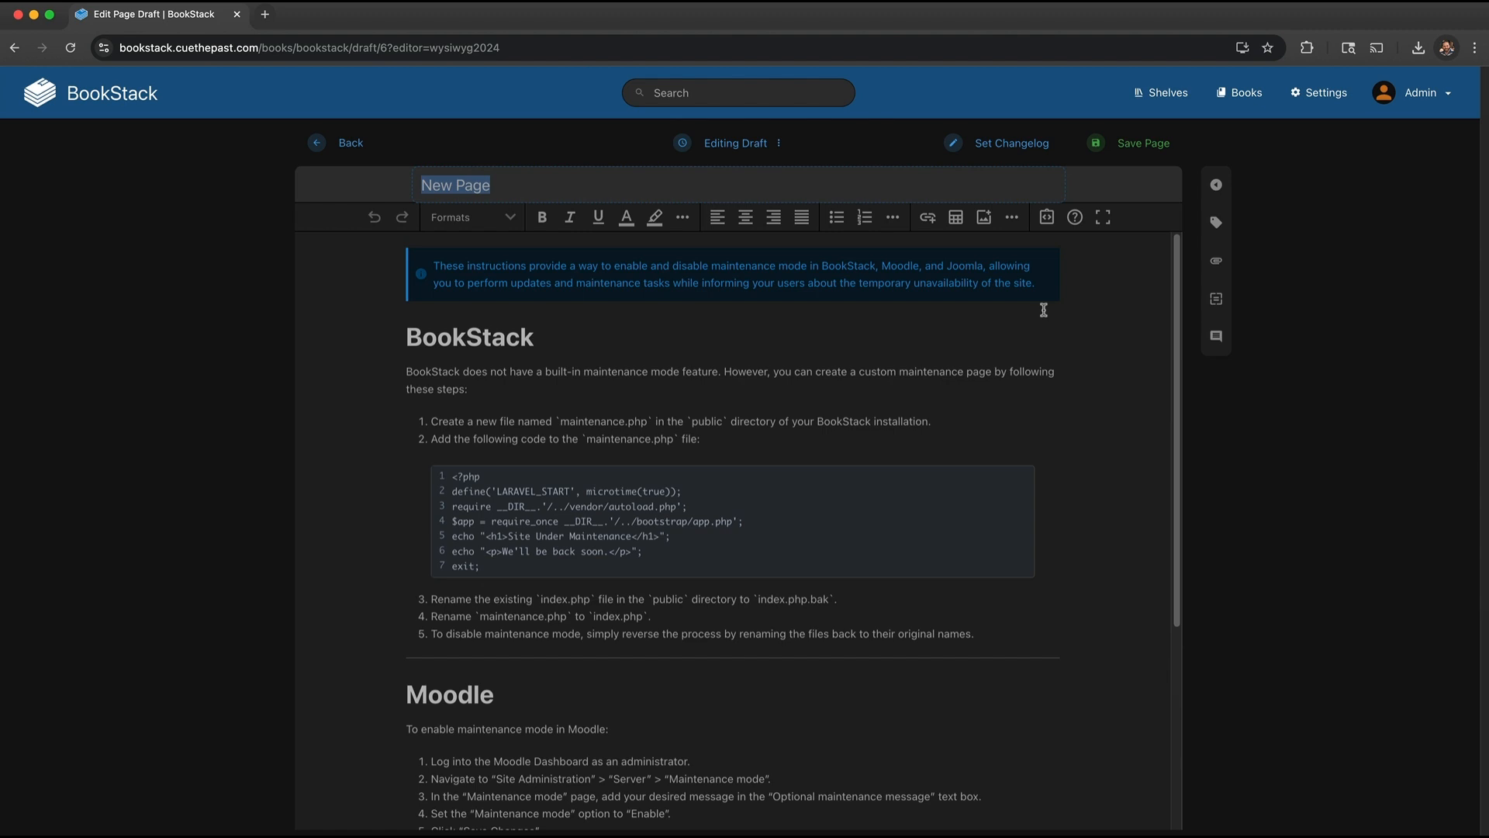
Step: Return the page draft to the standard WYSIWYG Editor and accept the change
{"action": "left_click", "coordinate": [740, 144]}
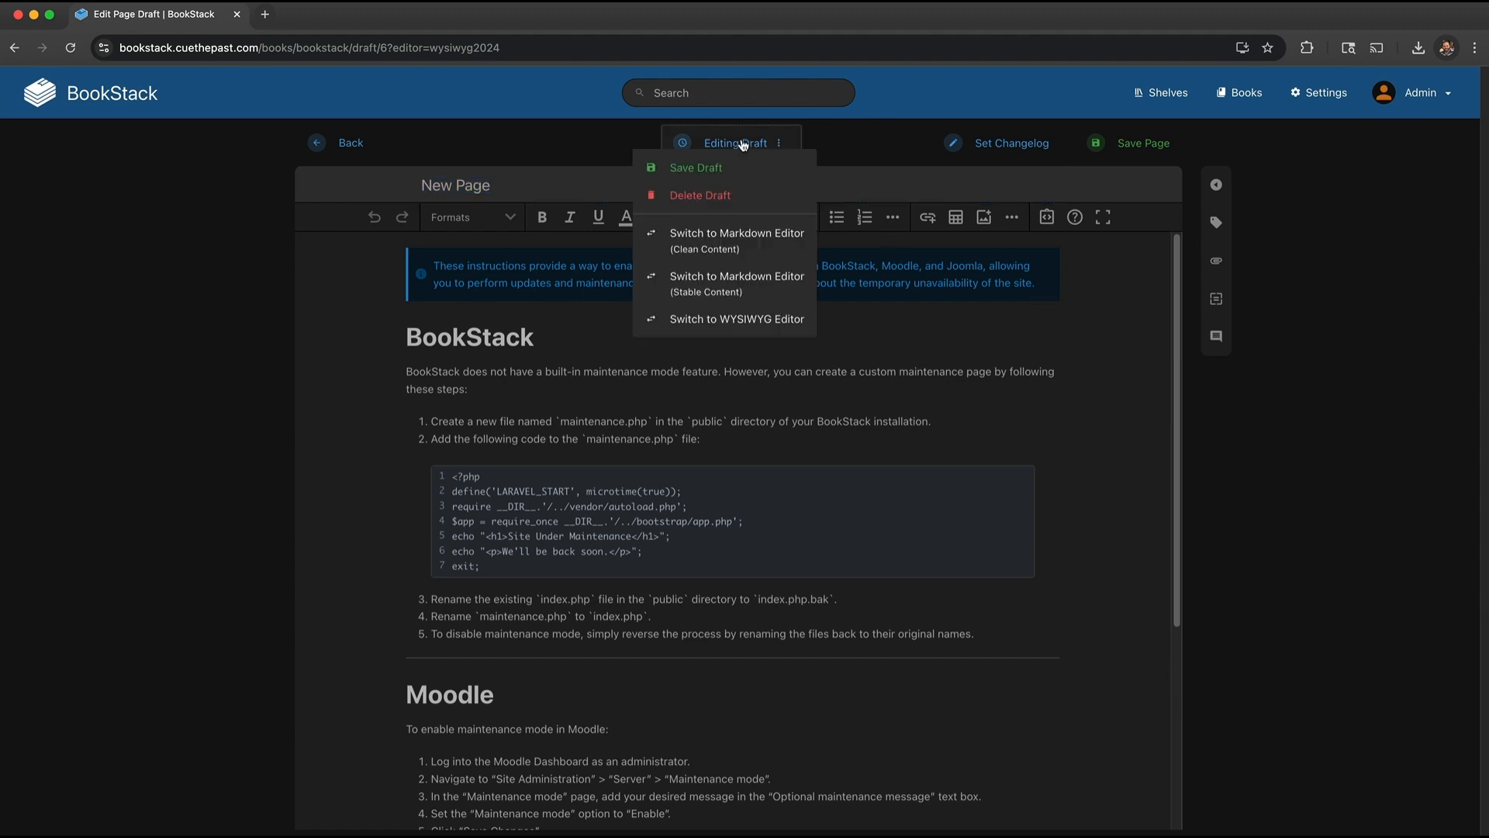
{"action": "left_click", "coordinate": [675, 324]}
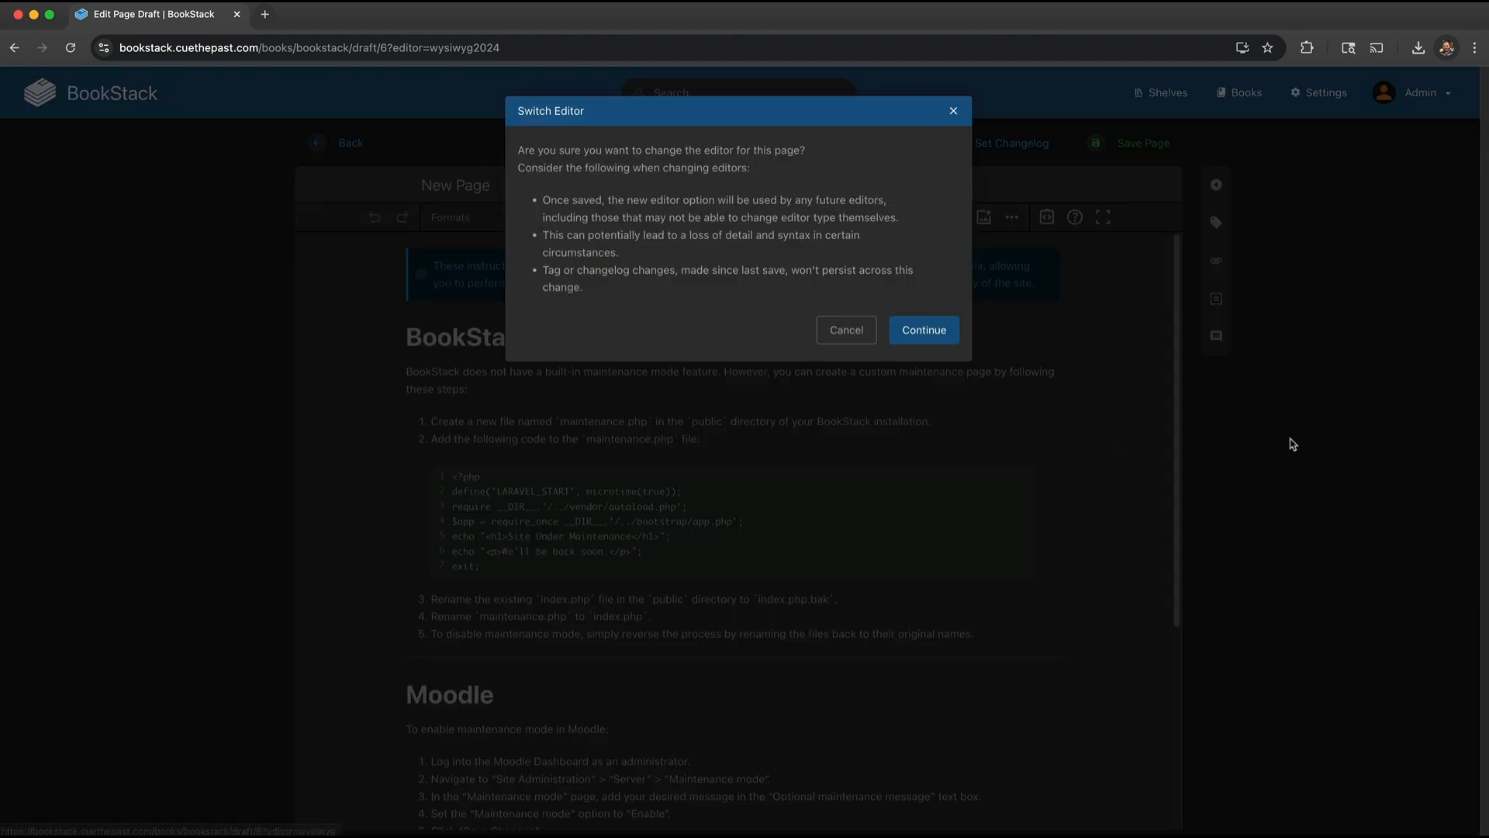
{"action": "left_click", "coordinate": [943, 329]}
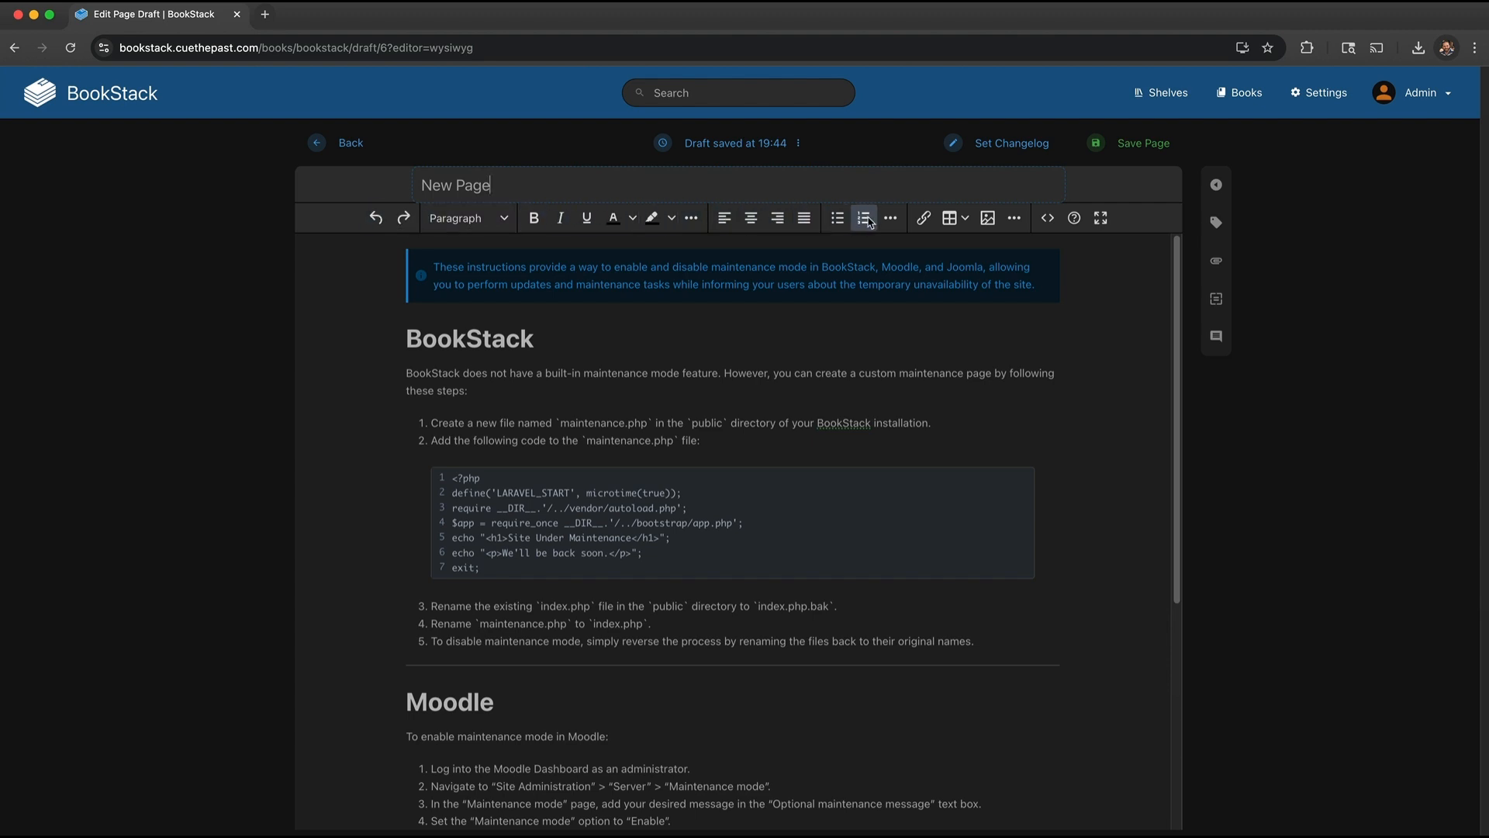
Step: Examine the page editor's additional text formatting, list, table and insert options without applying any of them
{"action": "left_click", "coordinate": [691, 218]}
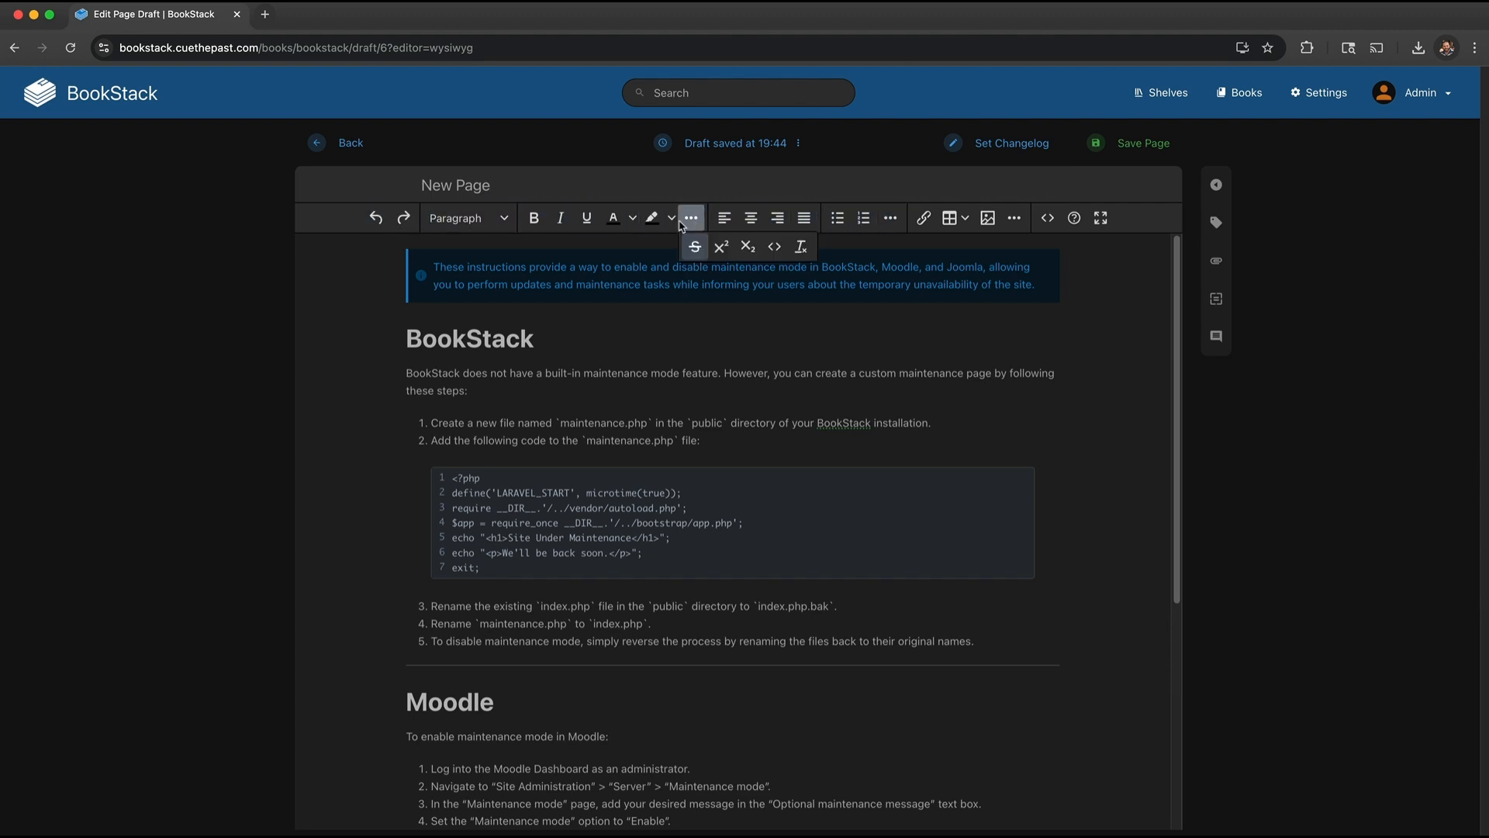
{"action": "left_click", "coordinate": [891, 222]}
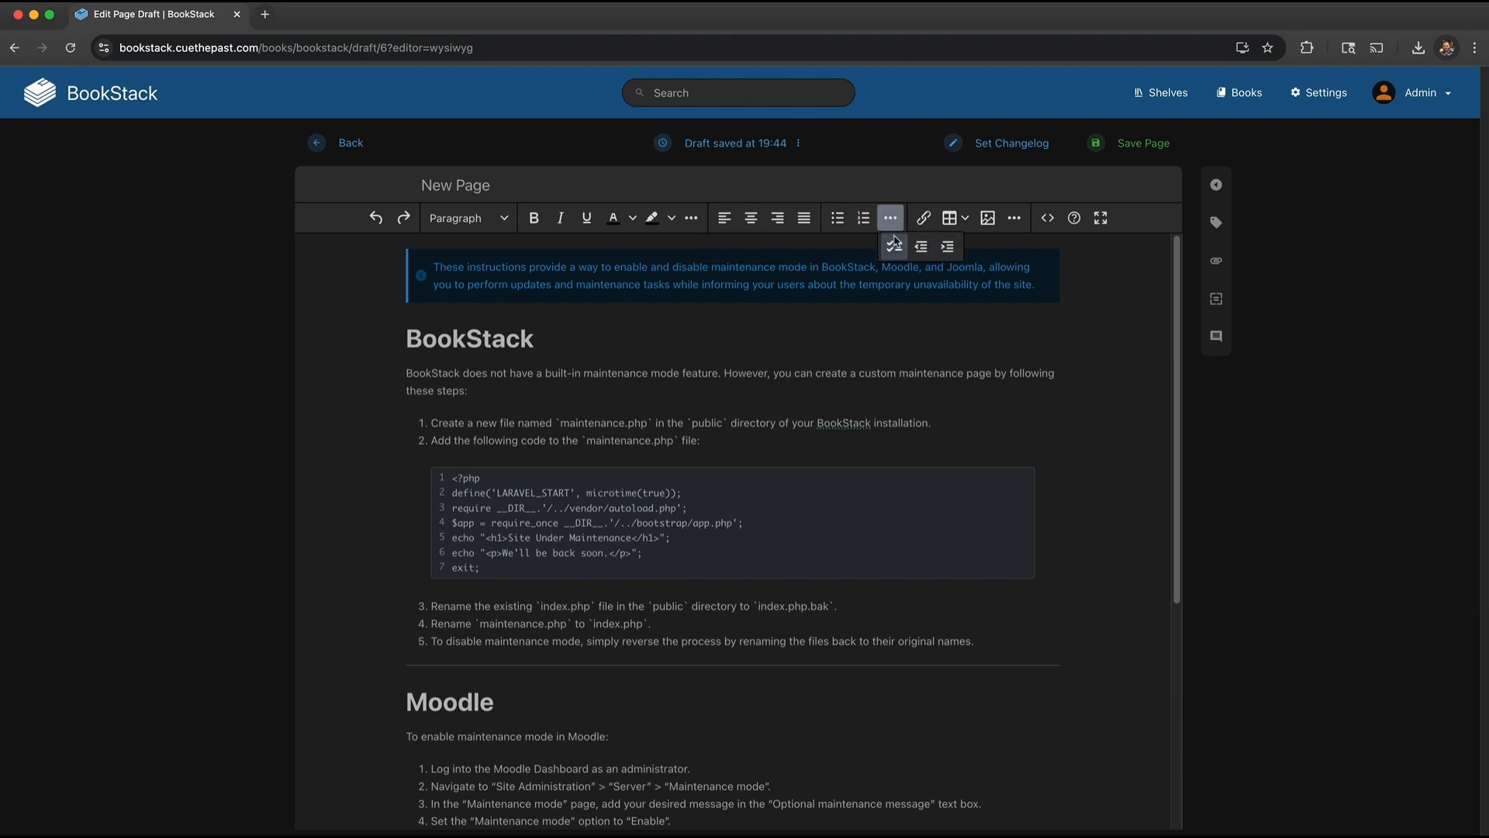
{"action": "left_click", "coordinate": [965, 220]}
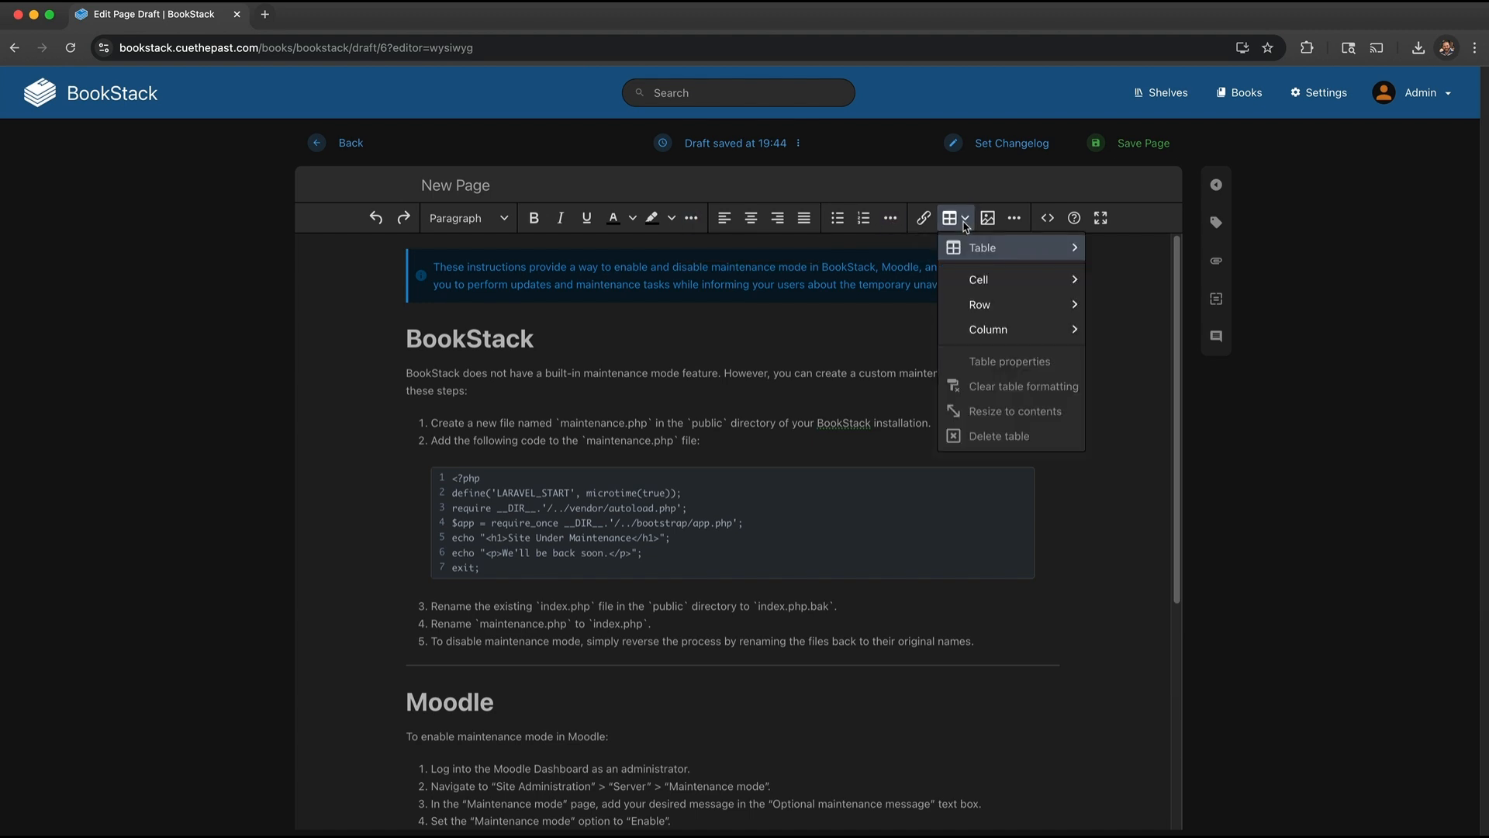
{"action": "mouse_move", "coordinate": [1015, 250]}
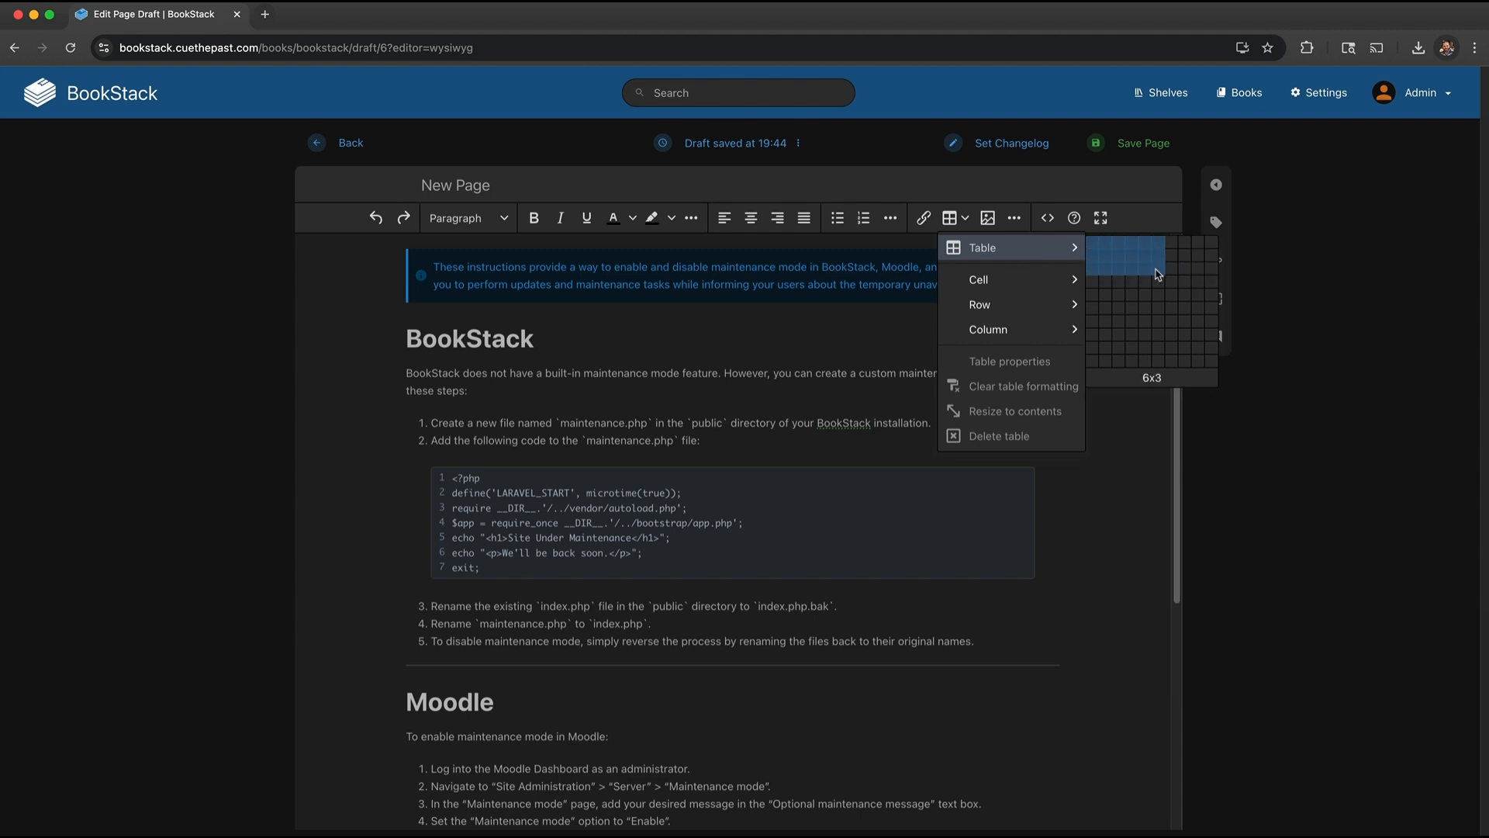
{"action": "left_click", "coordinate": [1013, 217]}
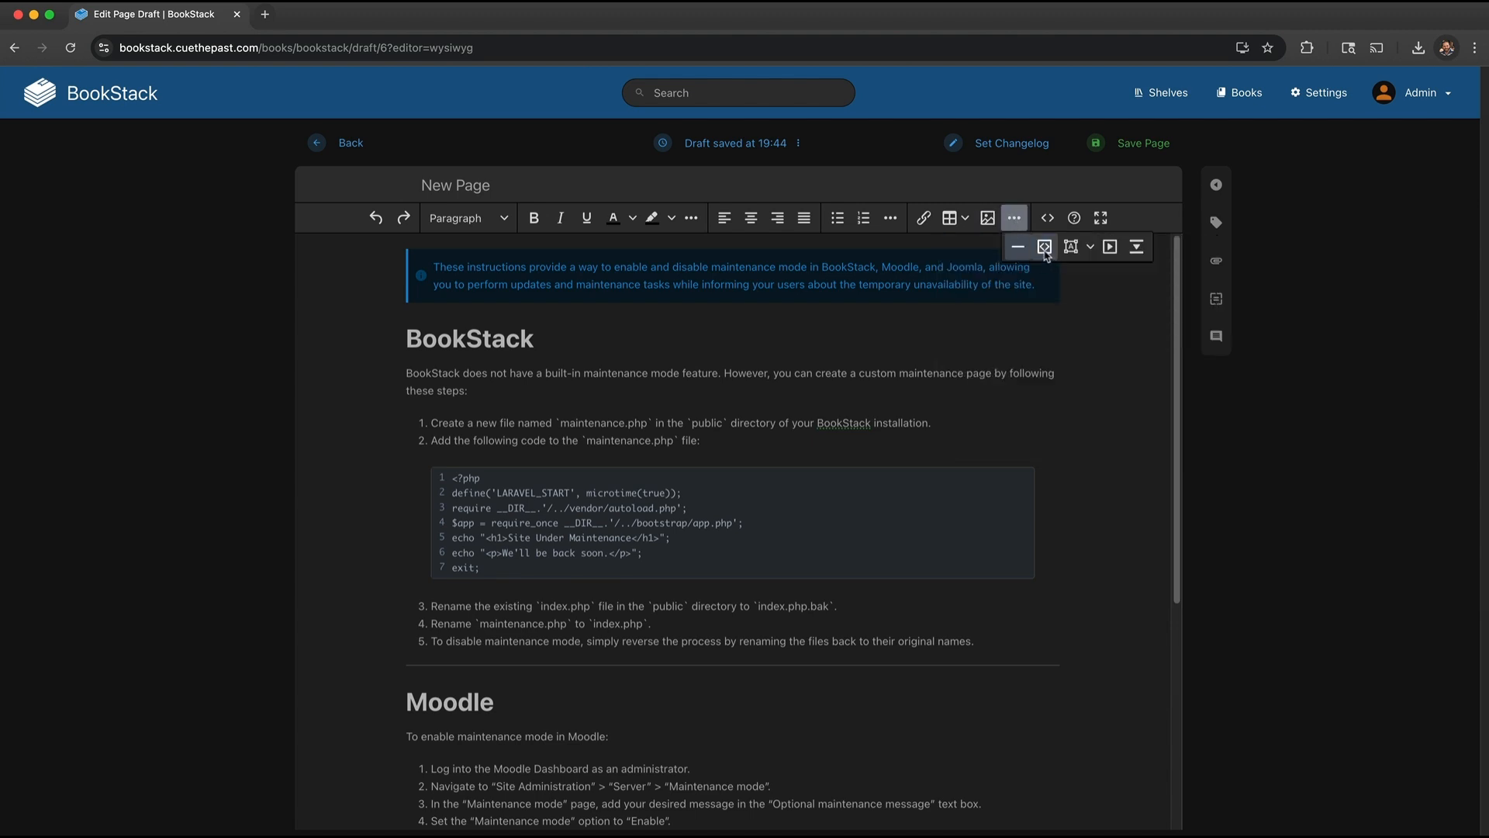
{"action": "left_click", "coordinate": [632, 508]}
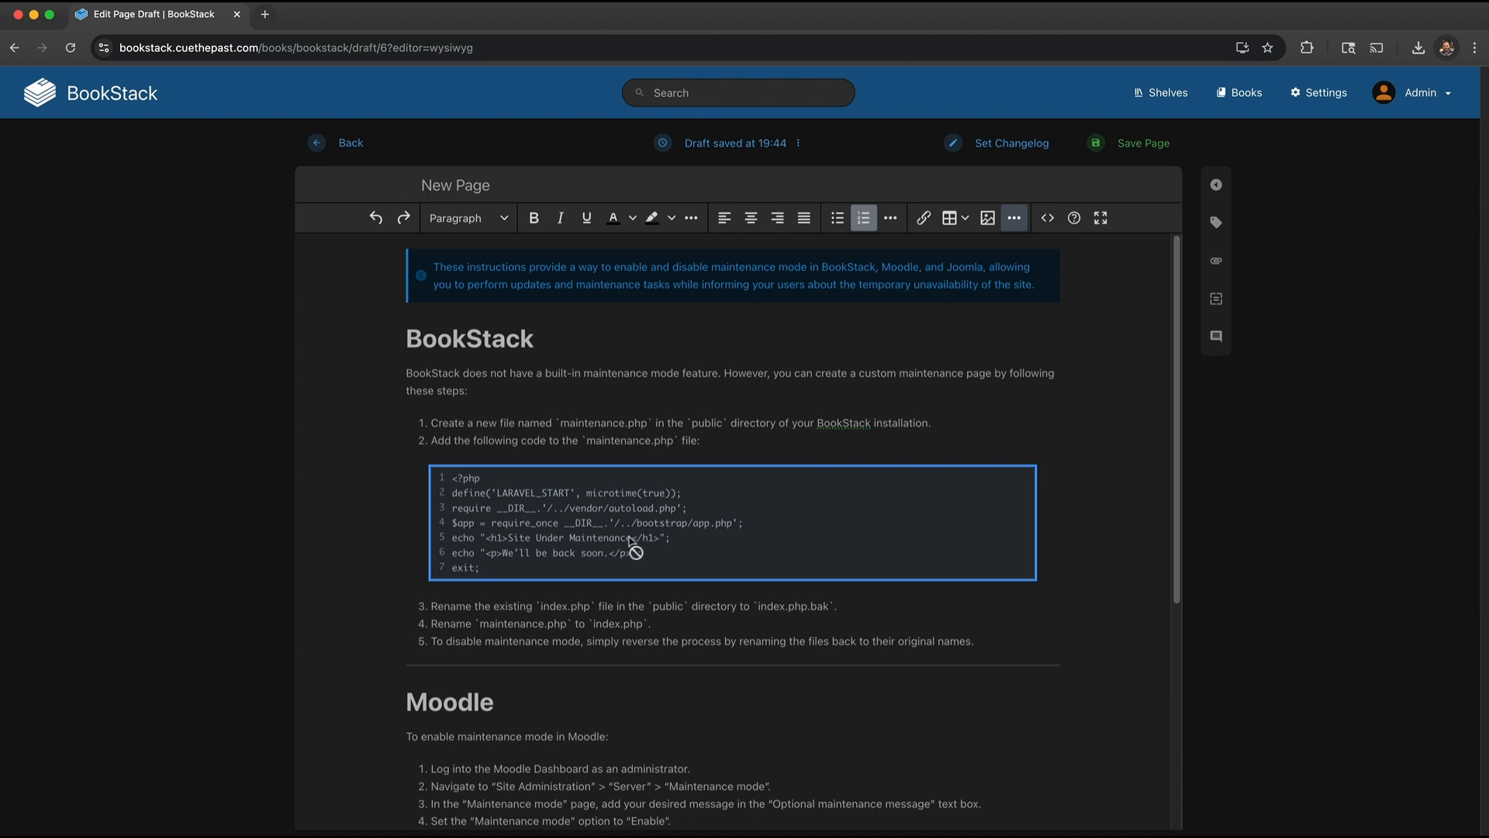
{"action": "left_click", "coordinate": [628, 397]}
{"action": "left_click", "coordinate": [613, 349]}
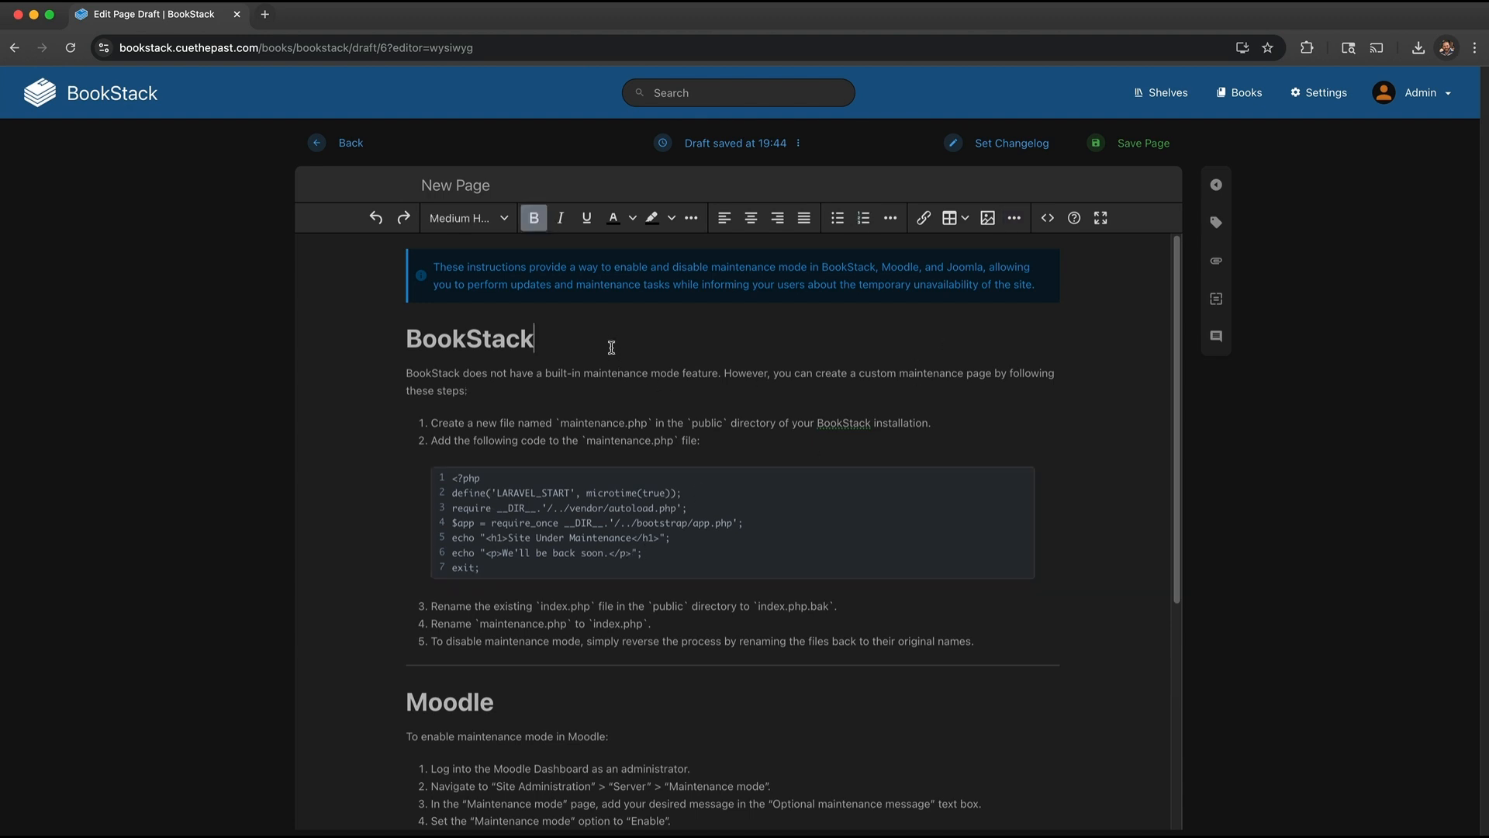
Step: Add two blank lines between the BookStack heading and its introductory paragraph
{"action": "left_click", "coordinate": [407, 371]}
{"action": "key", "text": "Return"}
{"action": "key", "text": "Return"}
{"action": "key", "text": "Up"}
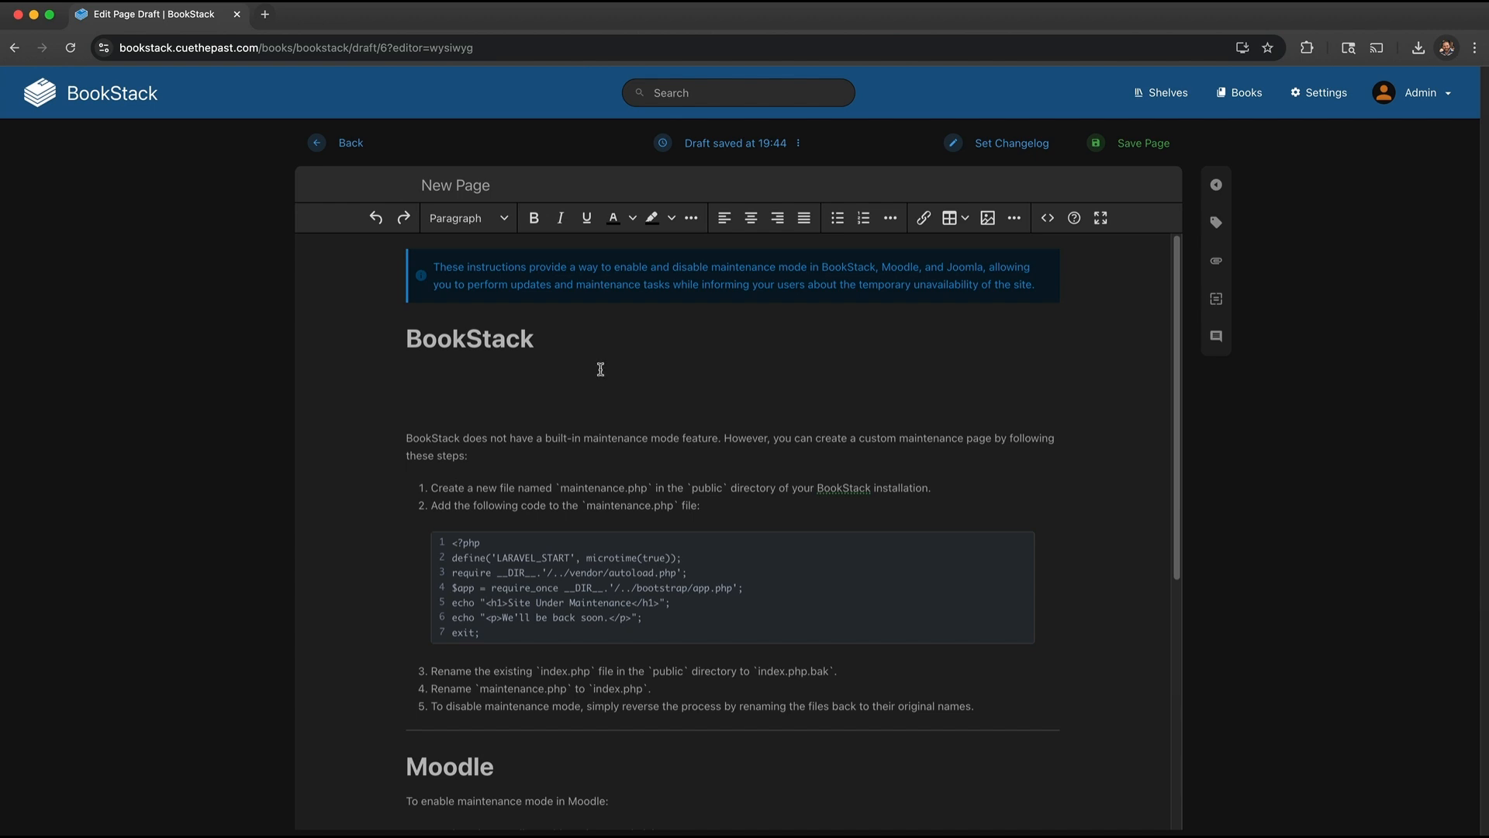
Step: Insert a code block containing "jgjhgkjhg" beneath the BookStack heading, without choosing a code language
{"action": "left_click", "coordinate": [1015, 218]}
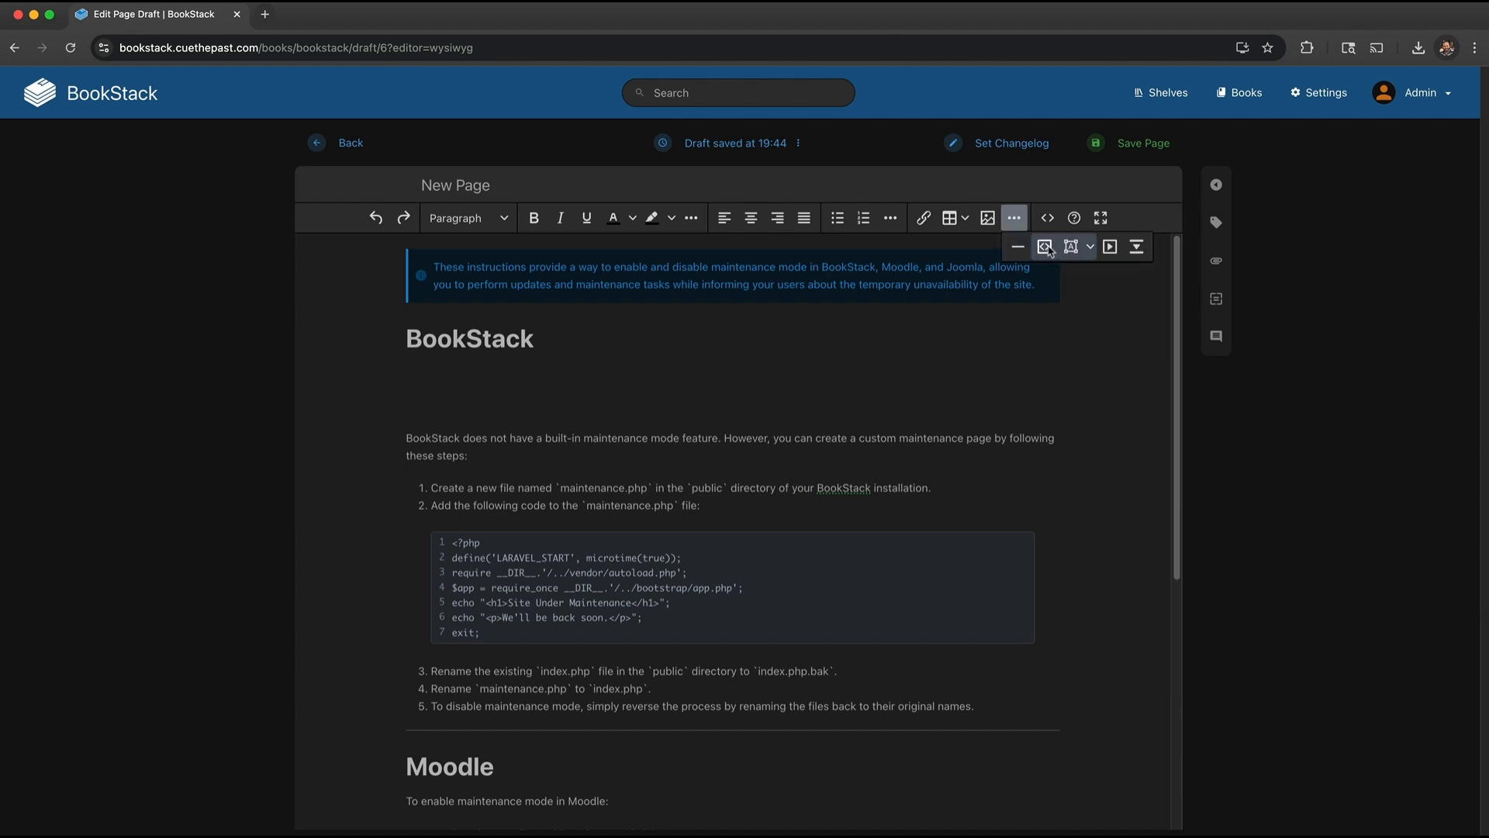
{"action": "left_click", "coordinate": [1045, 247]}
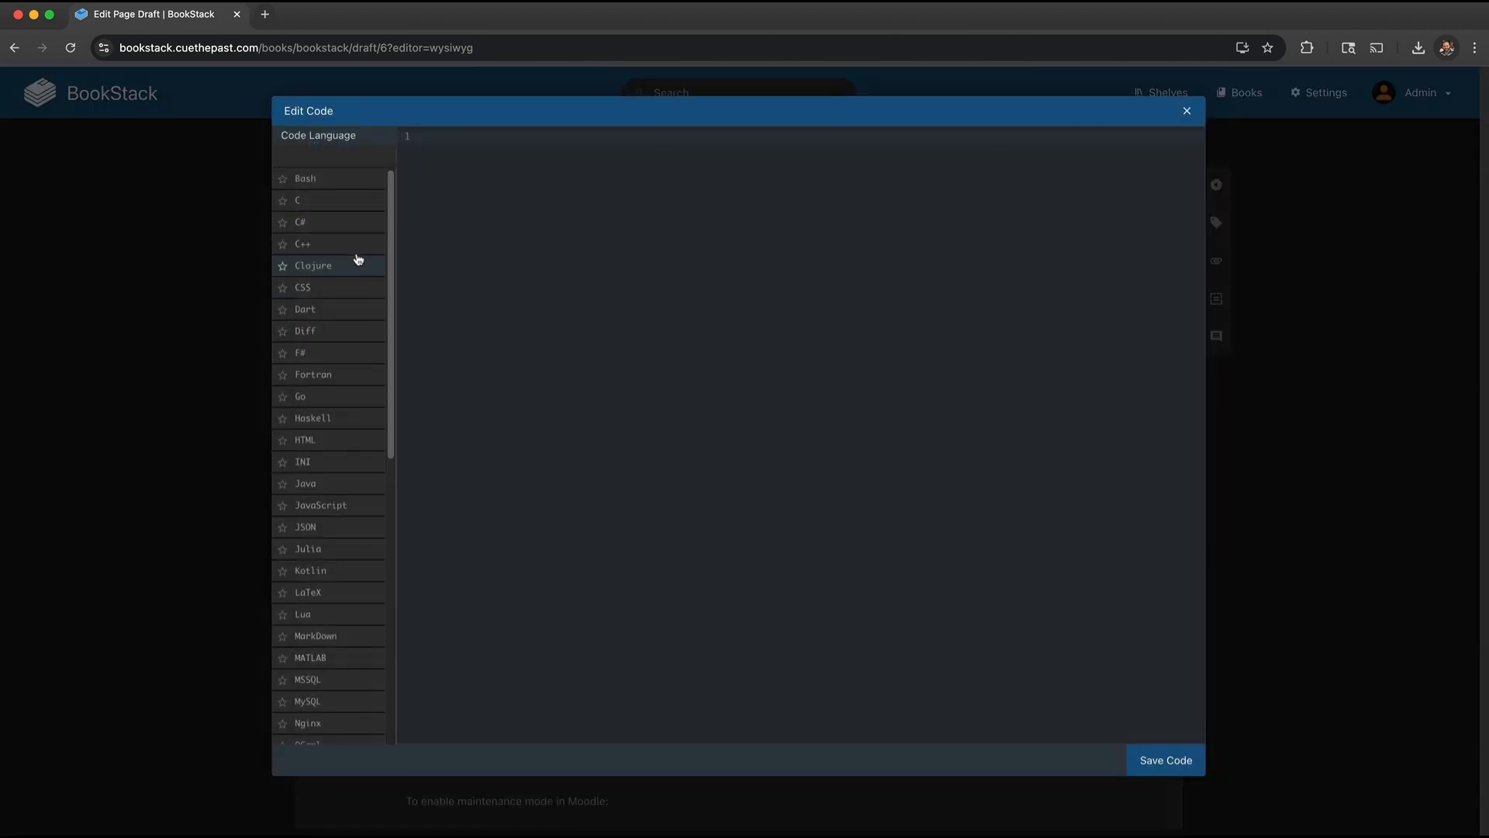
{"action": "scroll", "coordinate": [336, 236], "scroll_direction": "down", "scroll_amount": 10}
{"action": "scroll", "coordinate": [339, 357], "scroll_direction": "up", "scroll_amount": 10}
{"action": "left_click", "coordinate": [569, 137]}
{"action": "type", "text": "jgjhgkjhg"}
{"action": "left_click", "coordinate": [1146, 759]}
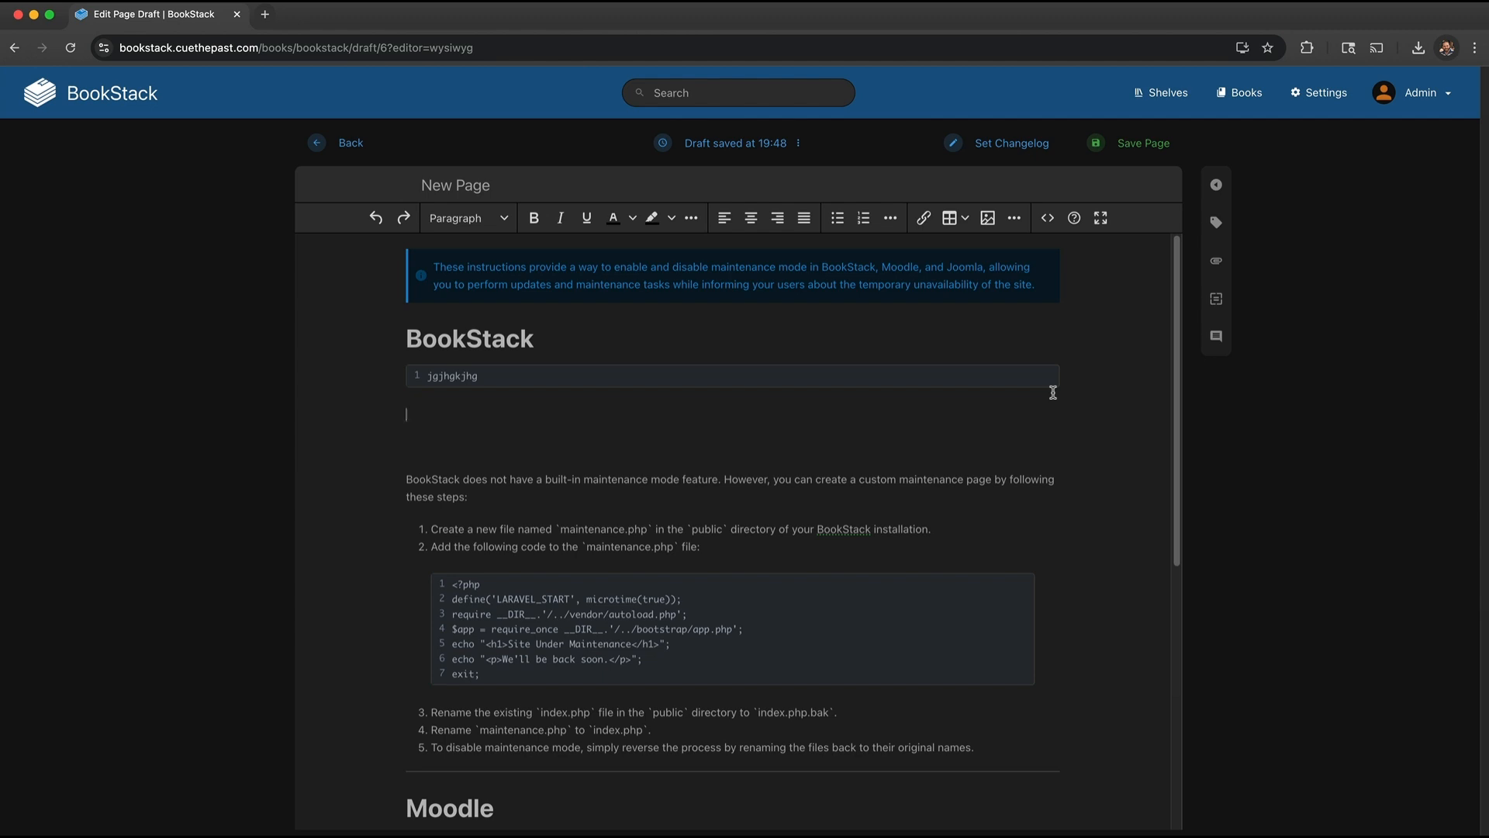
Step: Start a new drawing for the page and add process, trapezoid, data storage and tape shapes to it
{"action": "left_click", "coordinate": [1014, 218]}
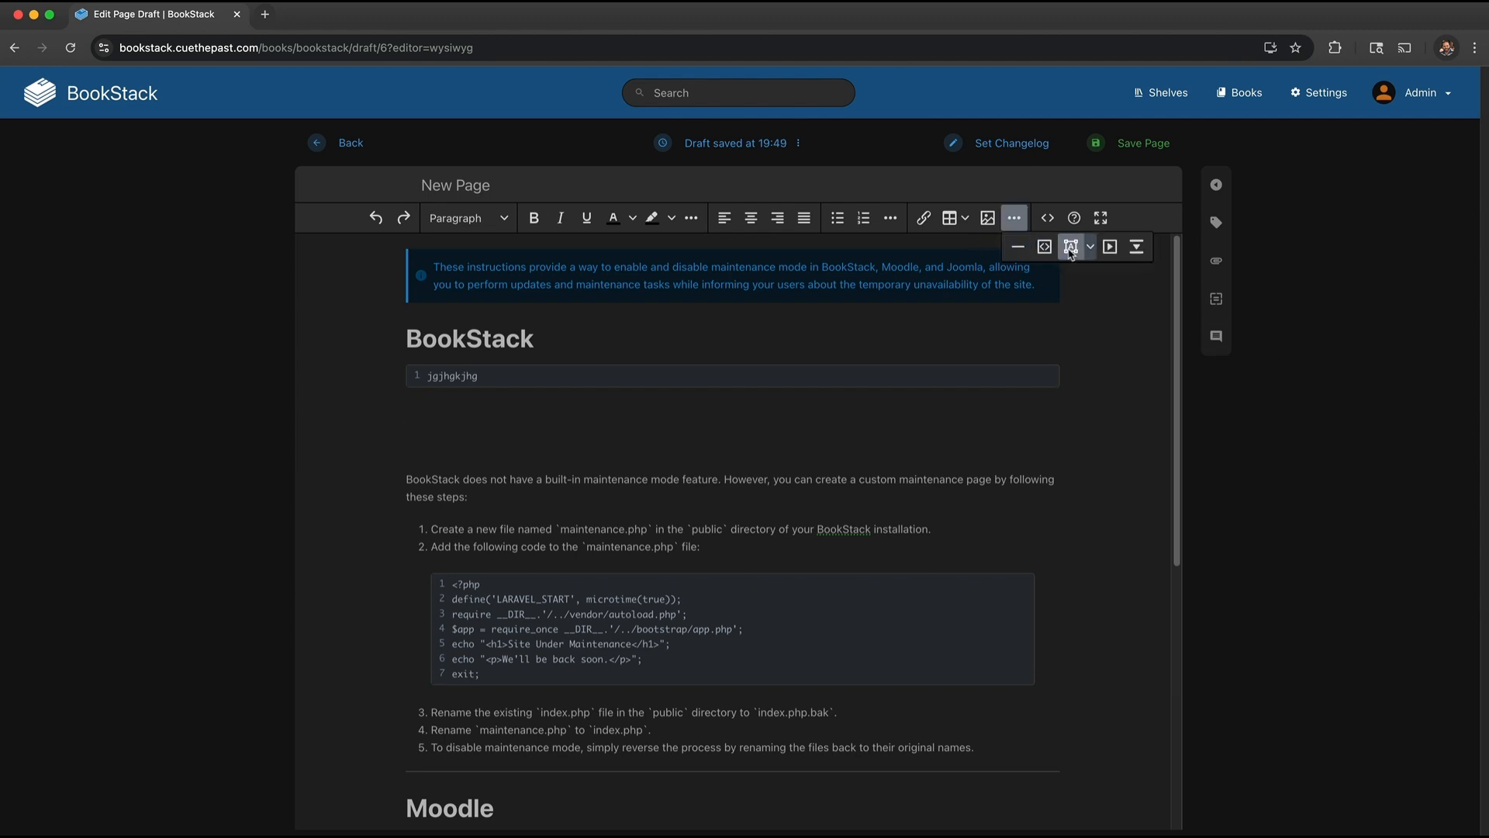
{"action": "left_click", "coordinate": [1070, 248]}
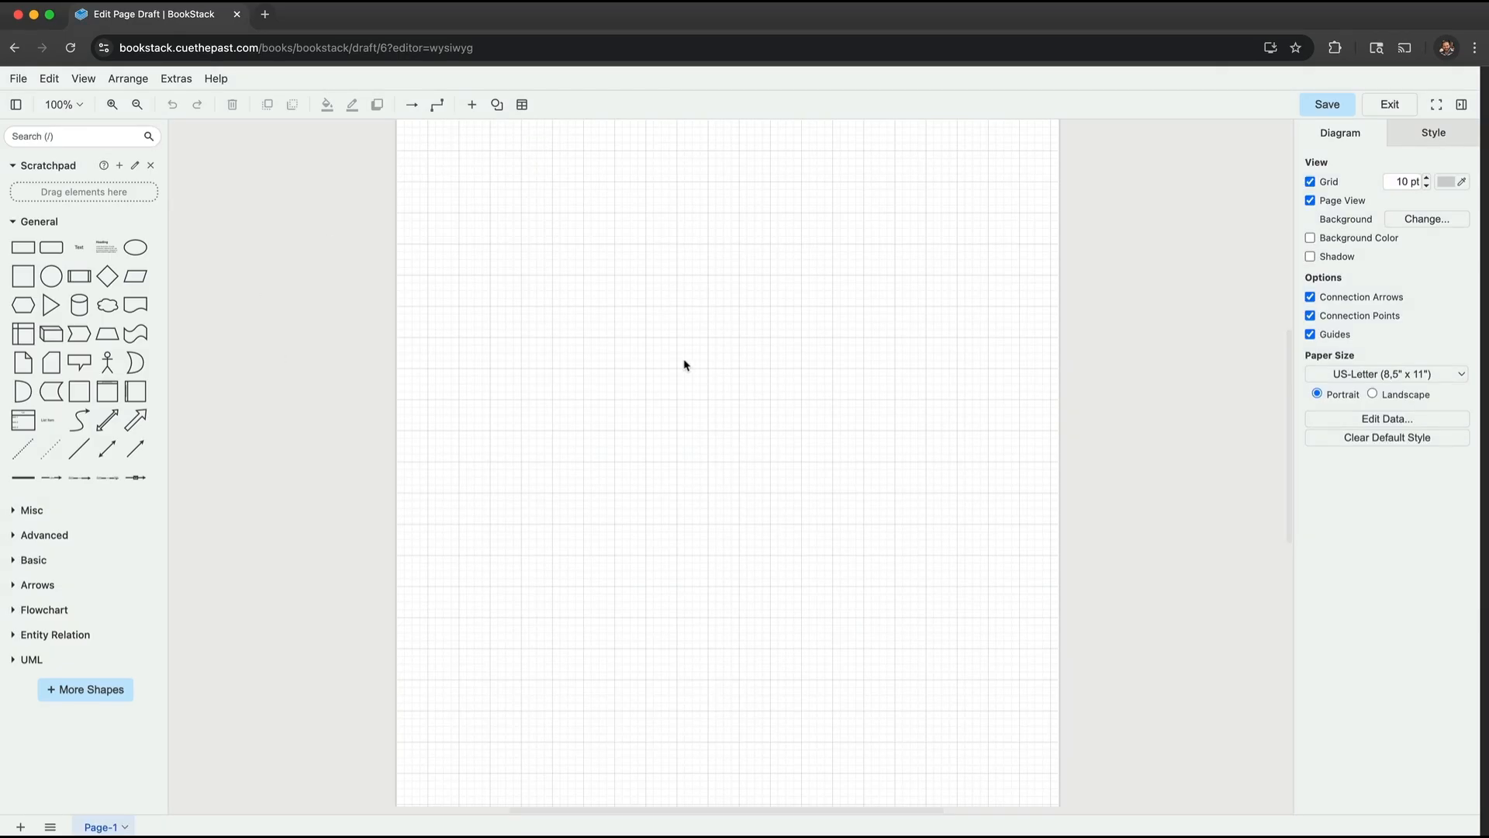
{"action": "left_click", "coordinate": [80, 273]}
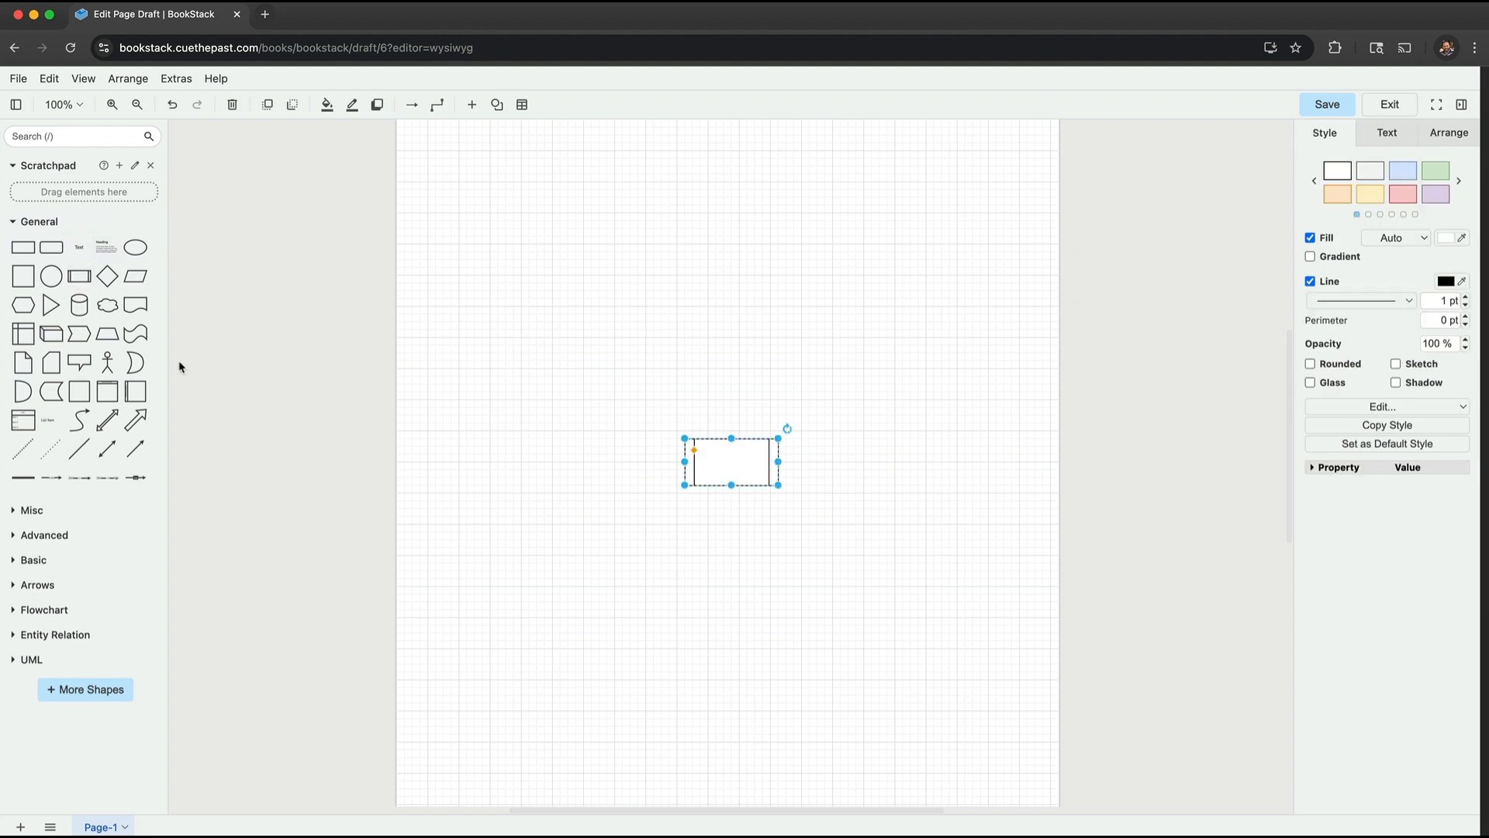
{"action": "left_click", "coordinate": [107, 335]}
{"action": "left_click", "coordinate": [52, 391]}
{"action": "left_click", "coordinate": [136, 335]}
Step: Move the tape shape above the process shape and the trapezoid to its lower left, and save the drawing to the page
{"action": "left_click_drag", "start_coordinate": [729, 461], "coordinate": [713, 384]}
{"action": "left_click_drag", "start_coordinate": [749, 485], "coordinate": [668, 504]}
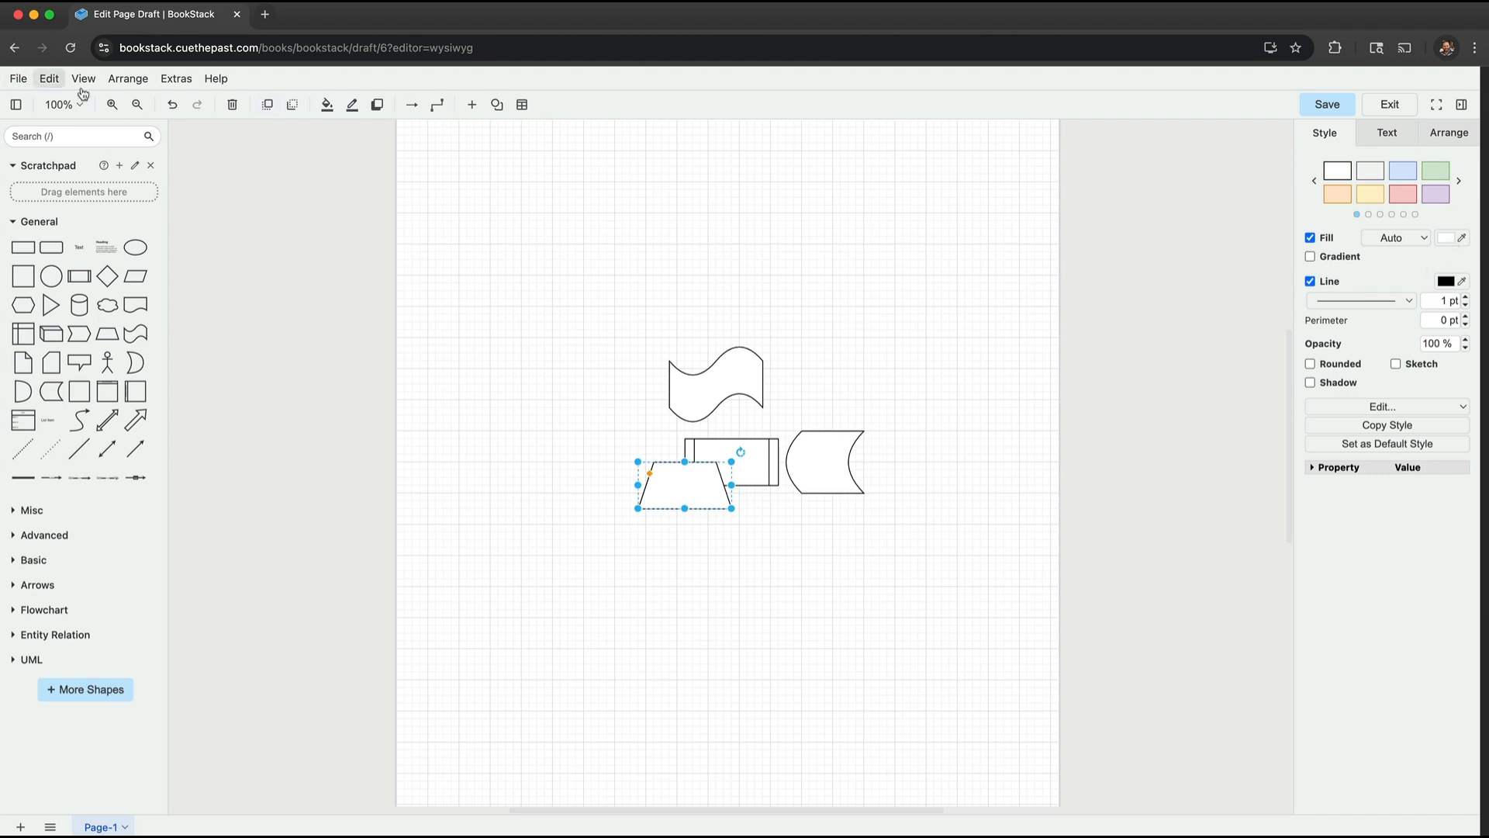
{"action": "left_click", "coordinate": [19, 80]}
{"action": "left_click", "coordinate": [104, 203]}
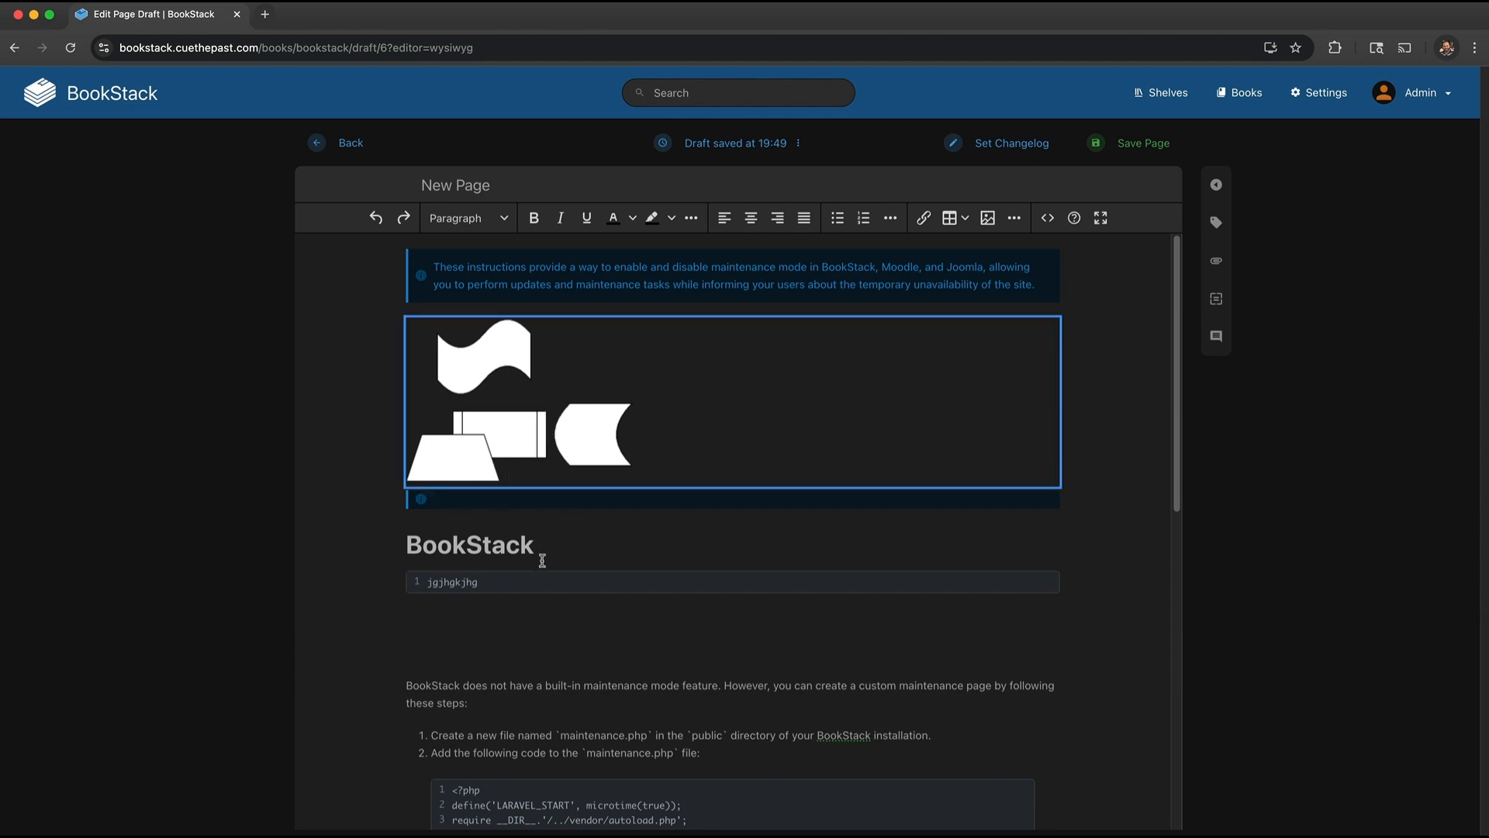
Step: Insert a collapsible block below the "jgjhgkjhg" code block, expand it and fill its body with "sdfgsdfgsdfgsdfgsdfg"
{"action": "left_click", "coordinate": [1014, 220]}
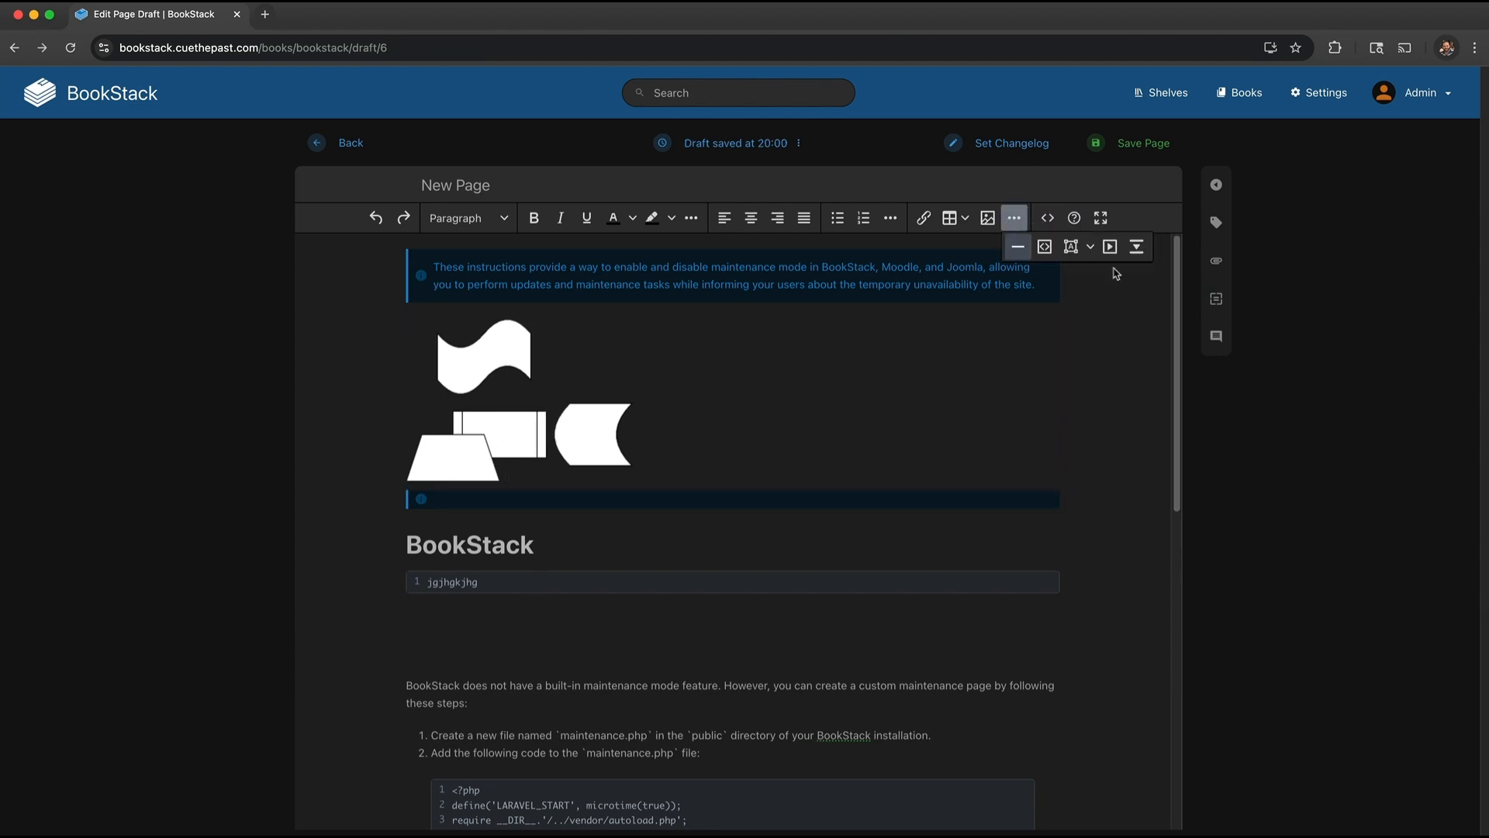
{"action": "left_click", "coordinate": [1136, 247]}
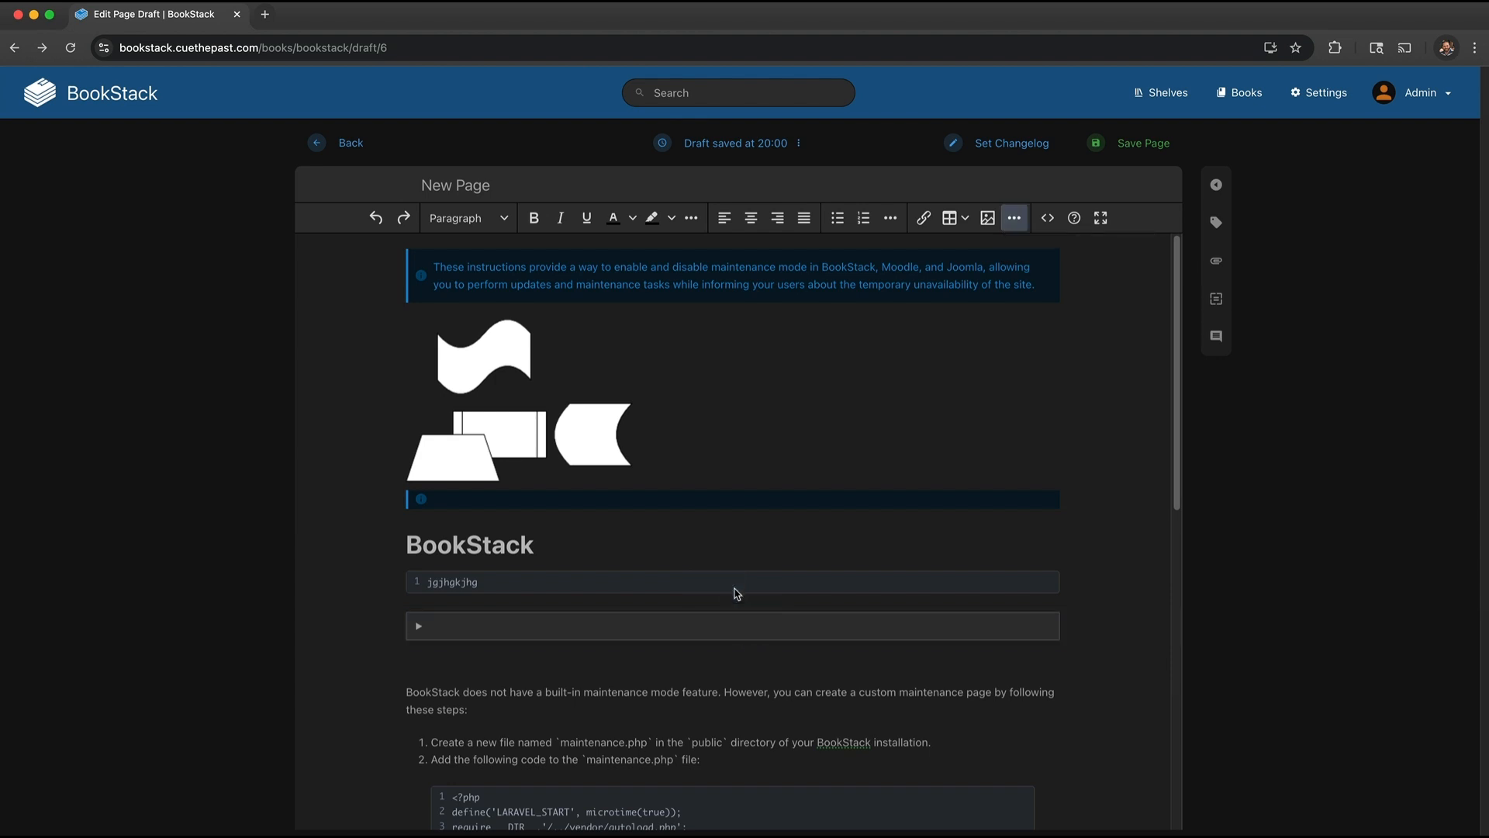
{"action": "left_click", "coordinate": [734, 588]}
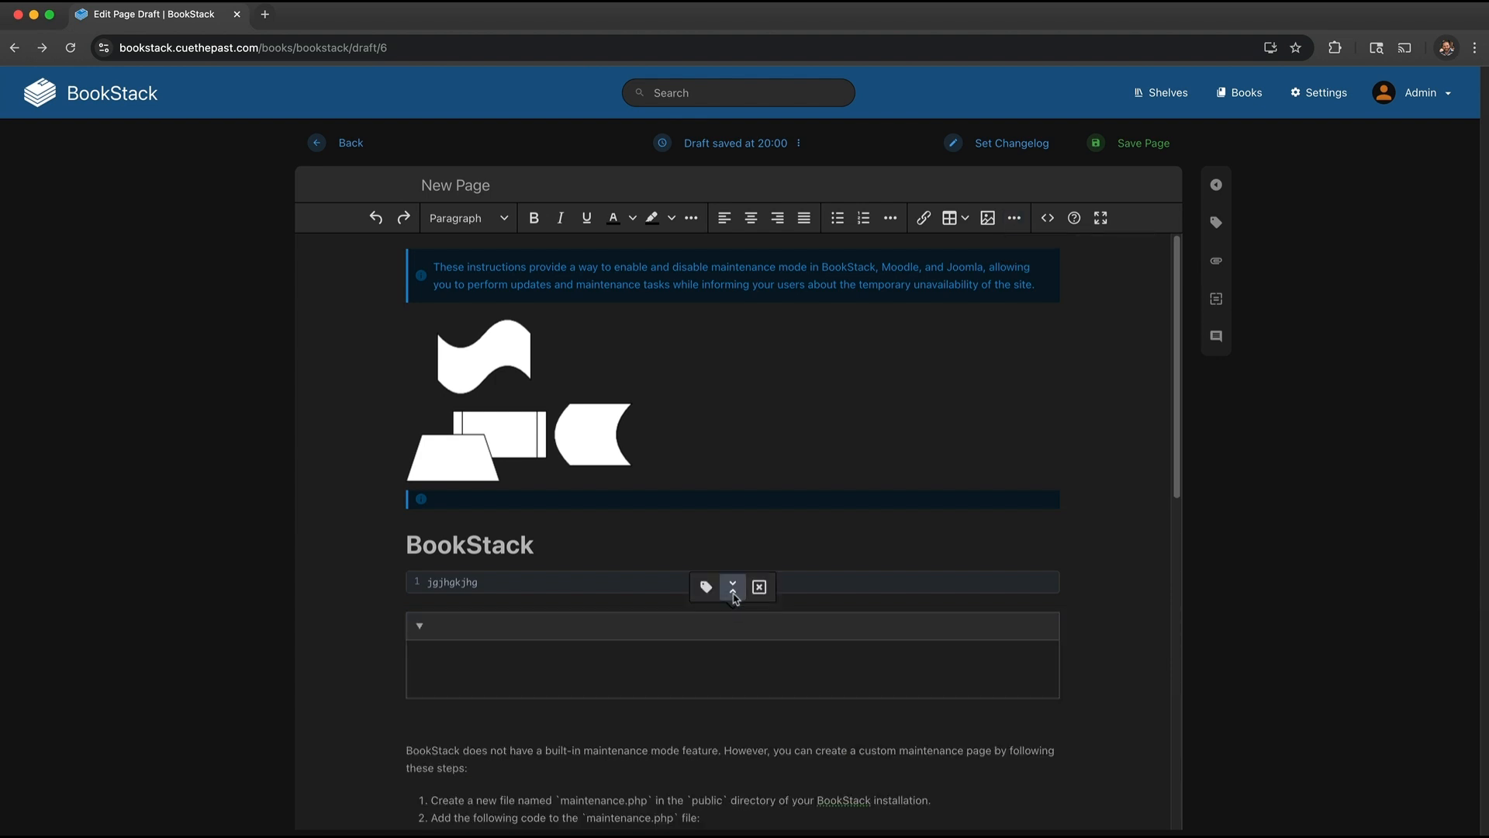
{"action": "left_click", "coordinate": [592, 663]}
{"action": "type", "text": "sdfgsdfgsdfgsdfgsdfg"}
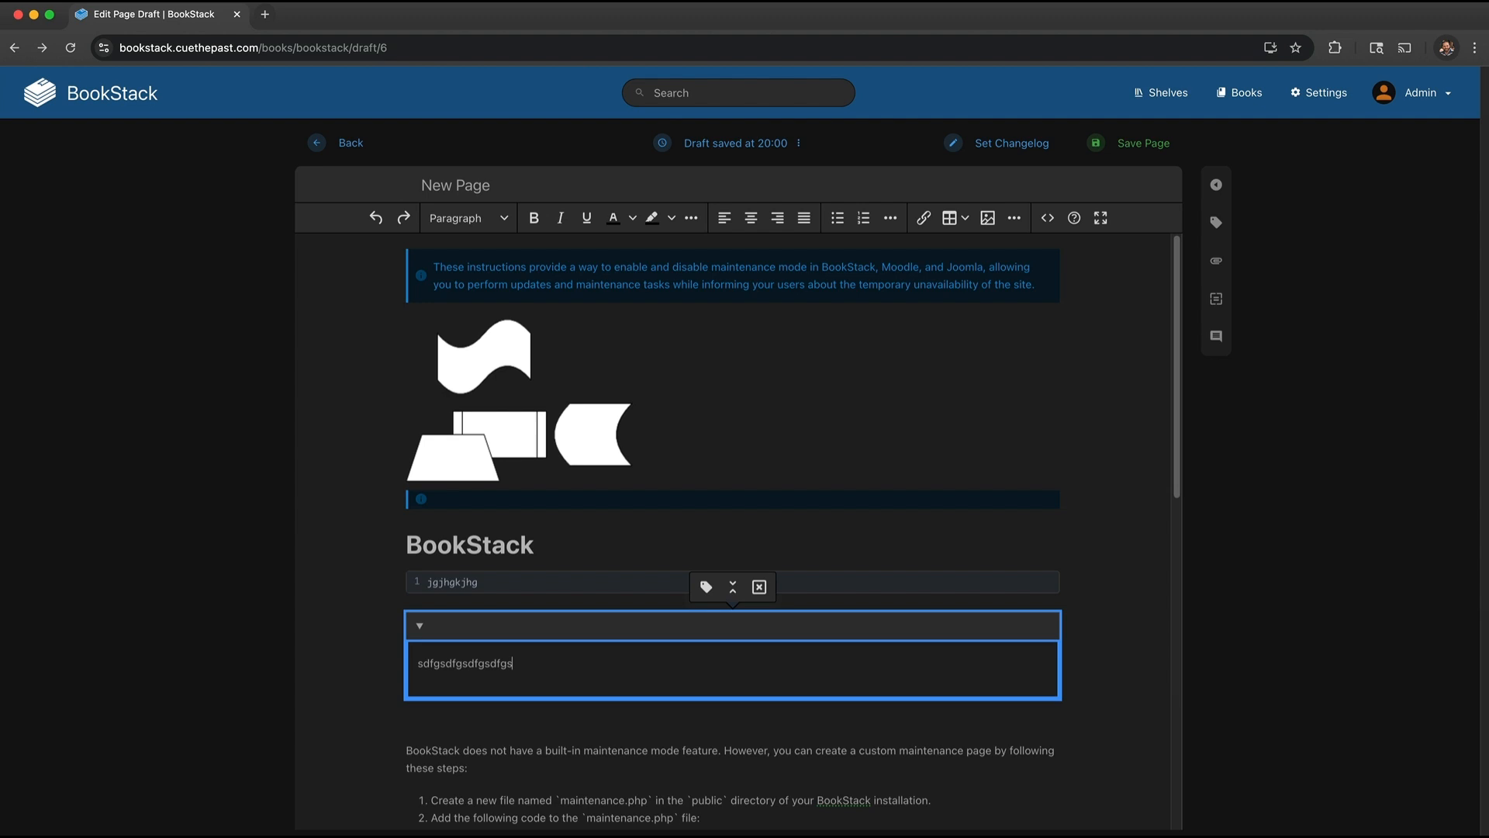
{"action": "left_click", "coordinate": [640, 731]}
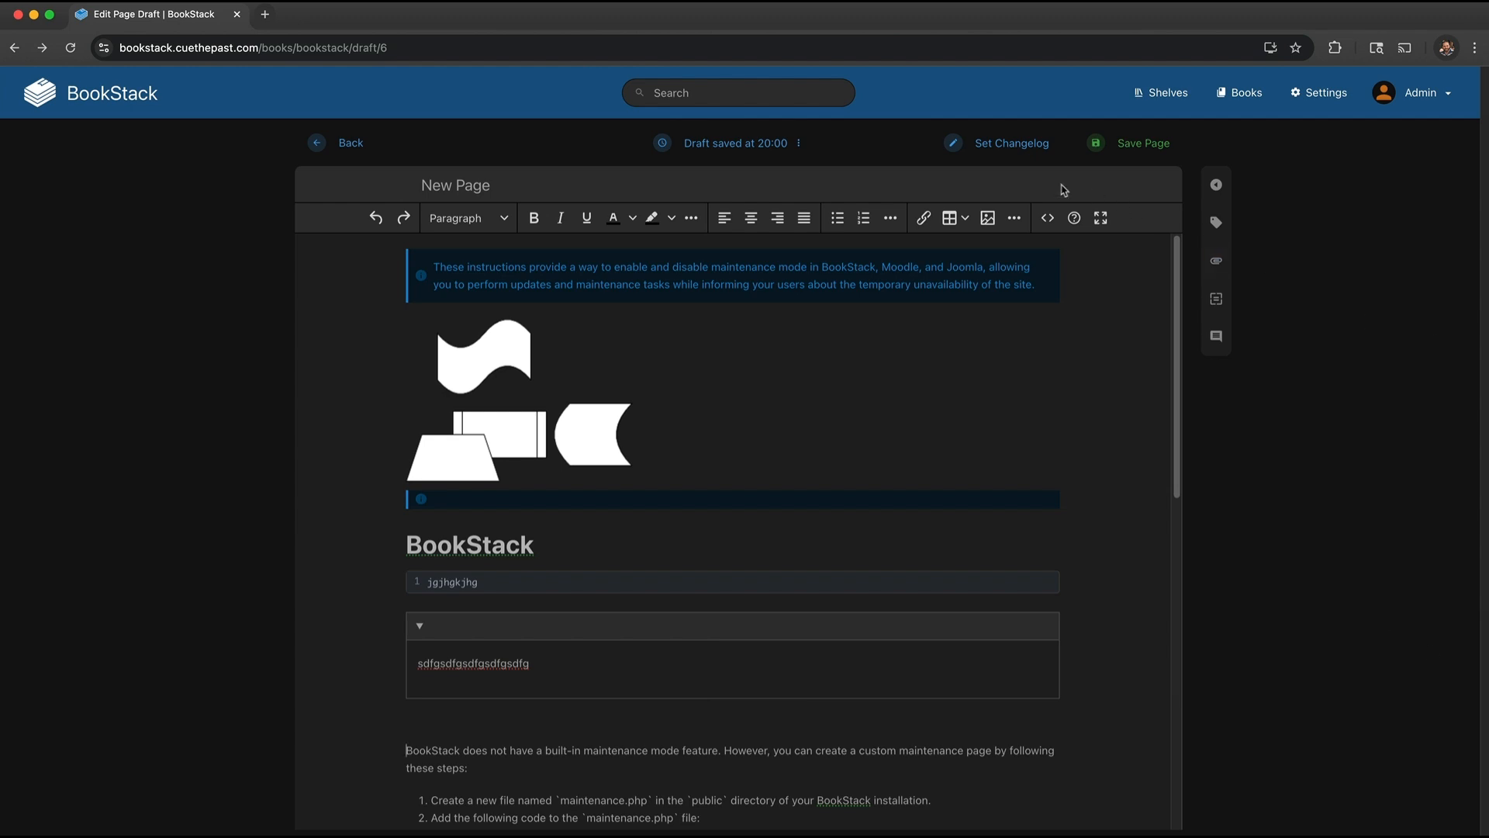
Step: Set the changelog description of the new page draft to "Version 1"
{"action": "left_click", "coordinate": [996, 144]}
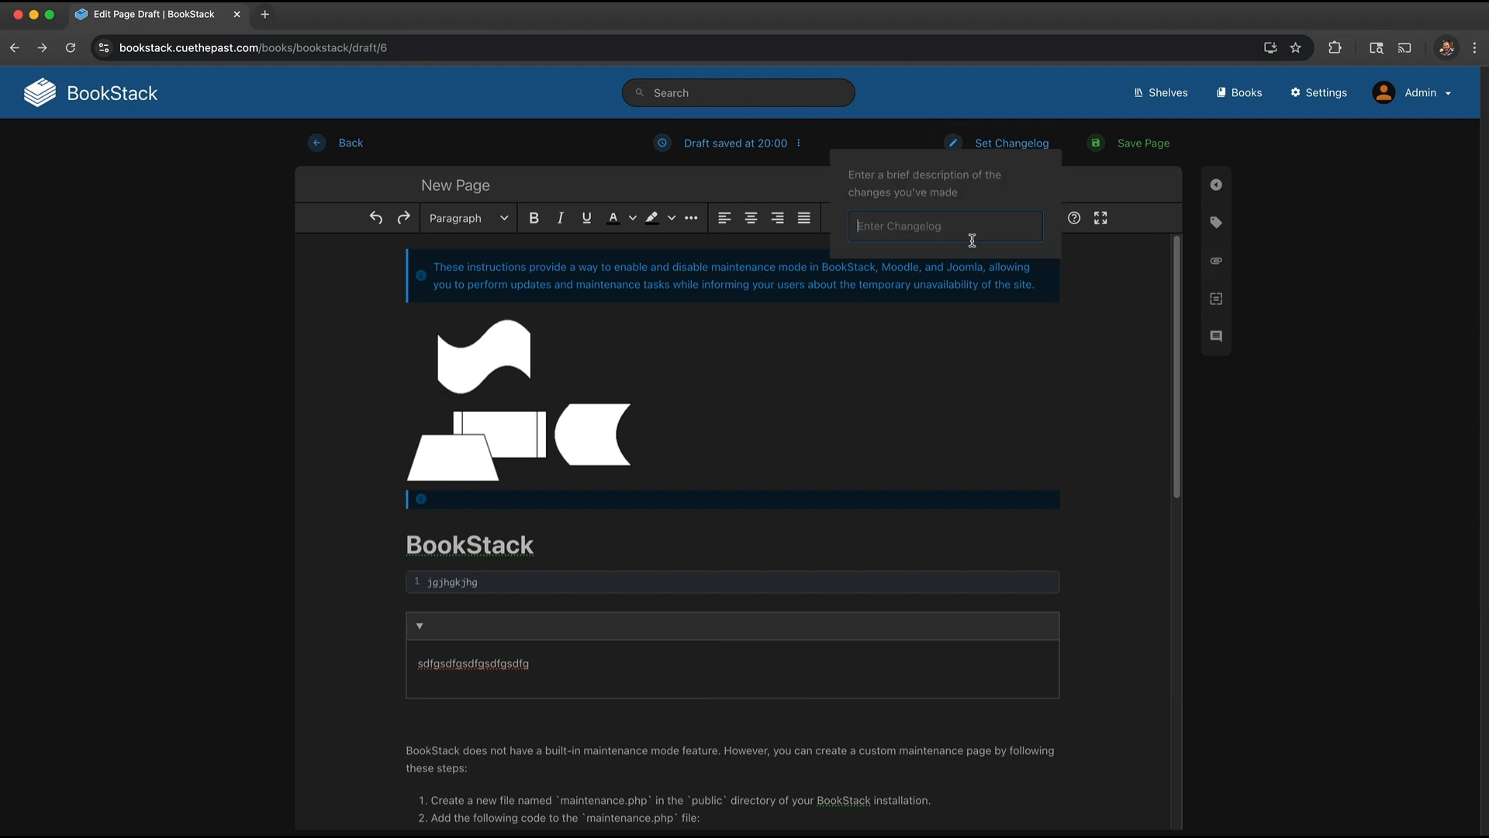
{"action": "type", "text": "Version 1"}
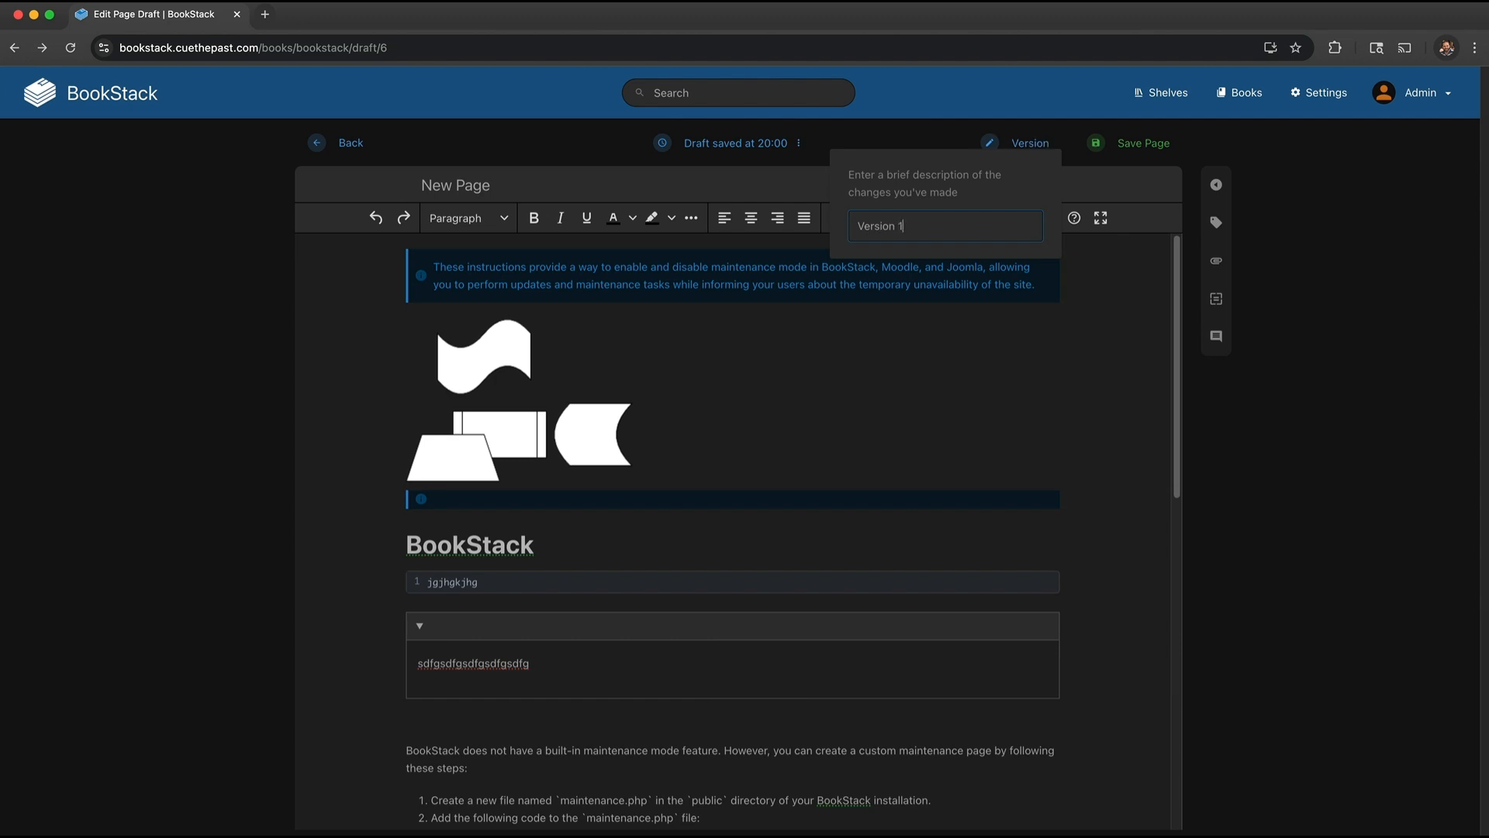
{"action": "key", "text": "Return"}
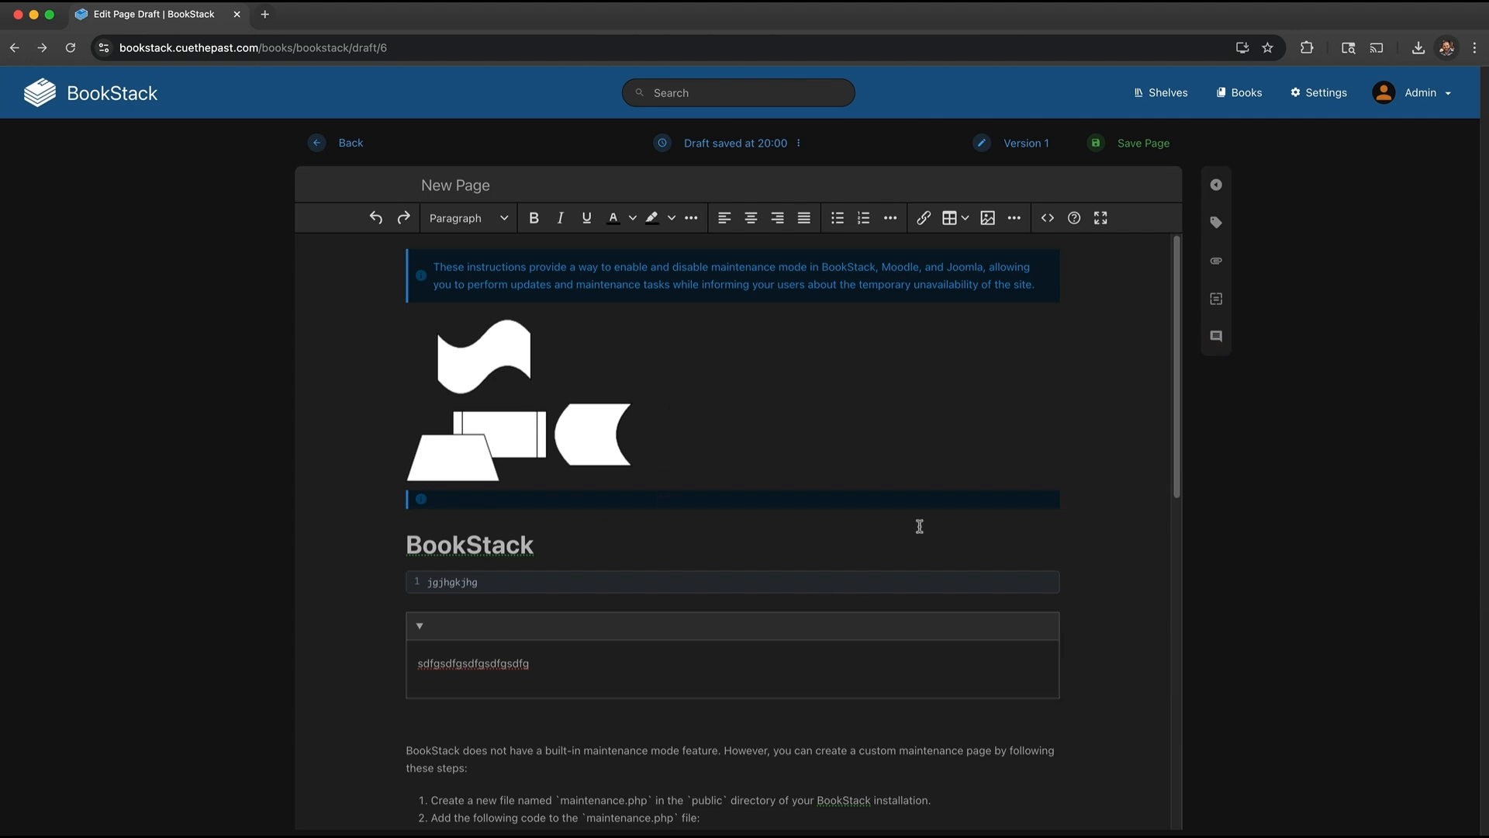
Step: Examine the HTML source code of the page draft and close it without editing
{"action": "left_click", "coordinate": [1047, 220]}
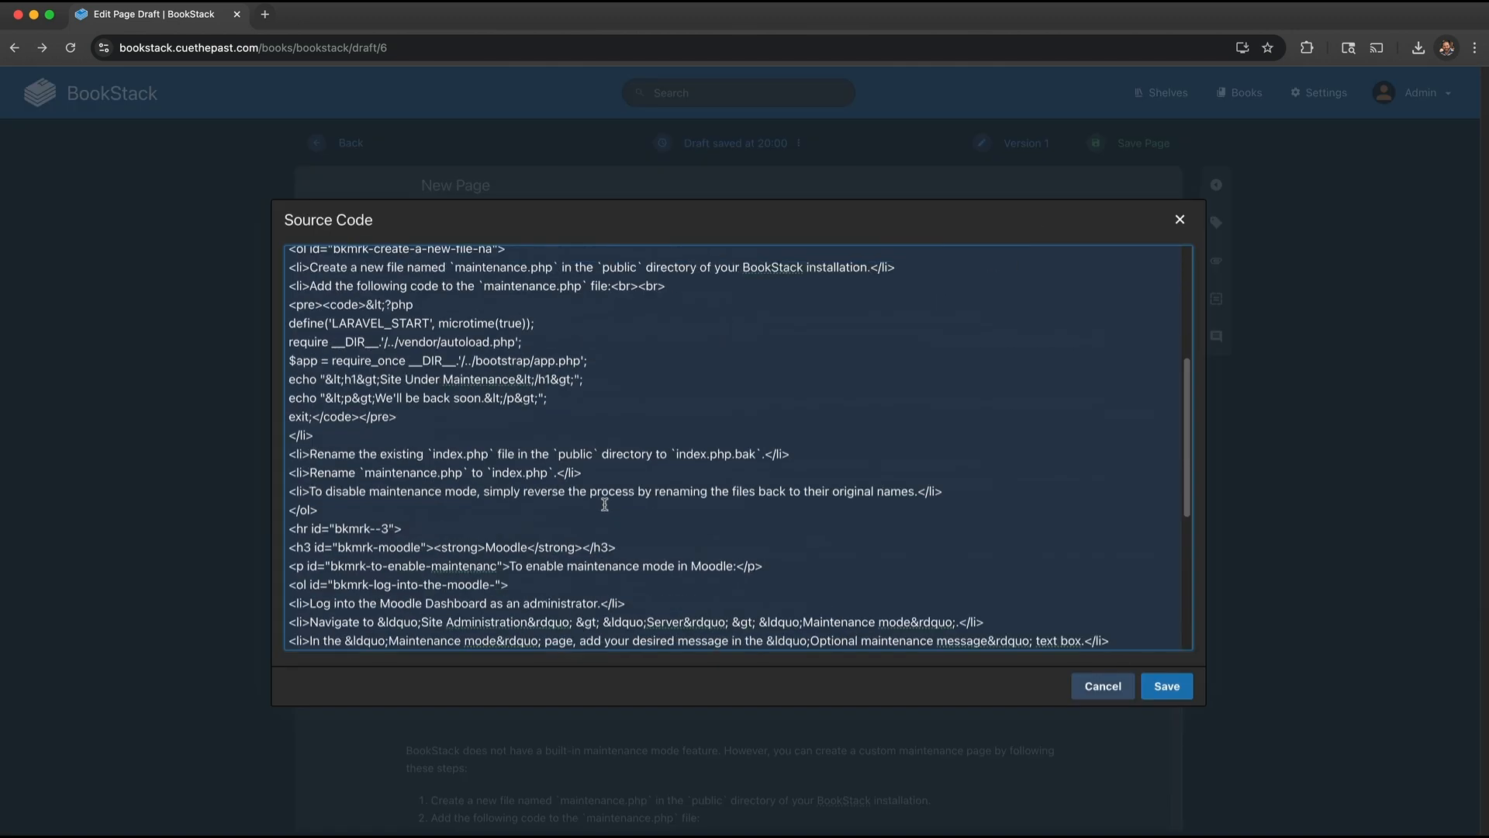
{"action": "scroll", "coordinate": [605, 505], "scroll_direction": "up", "scroll_amount": 5}
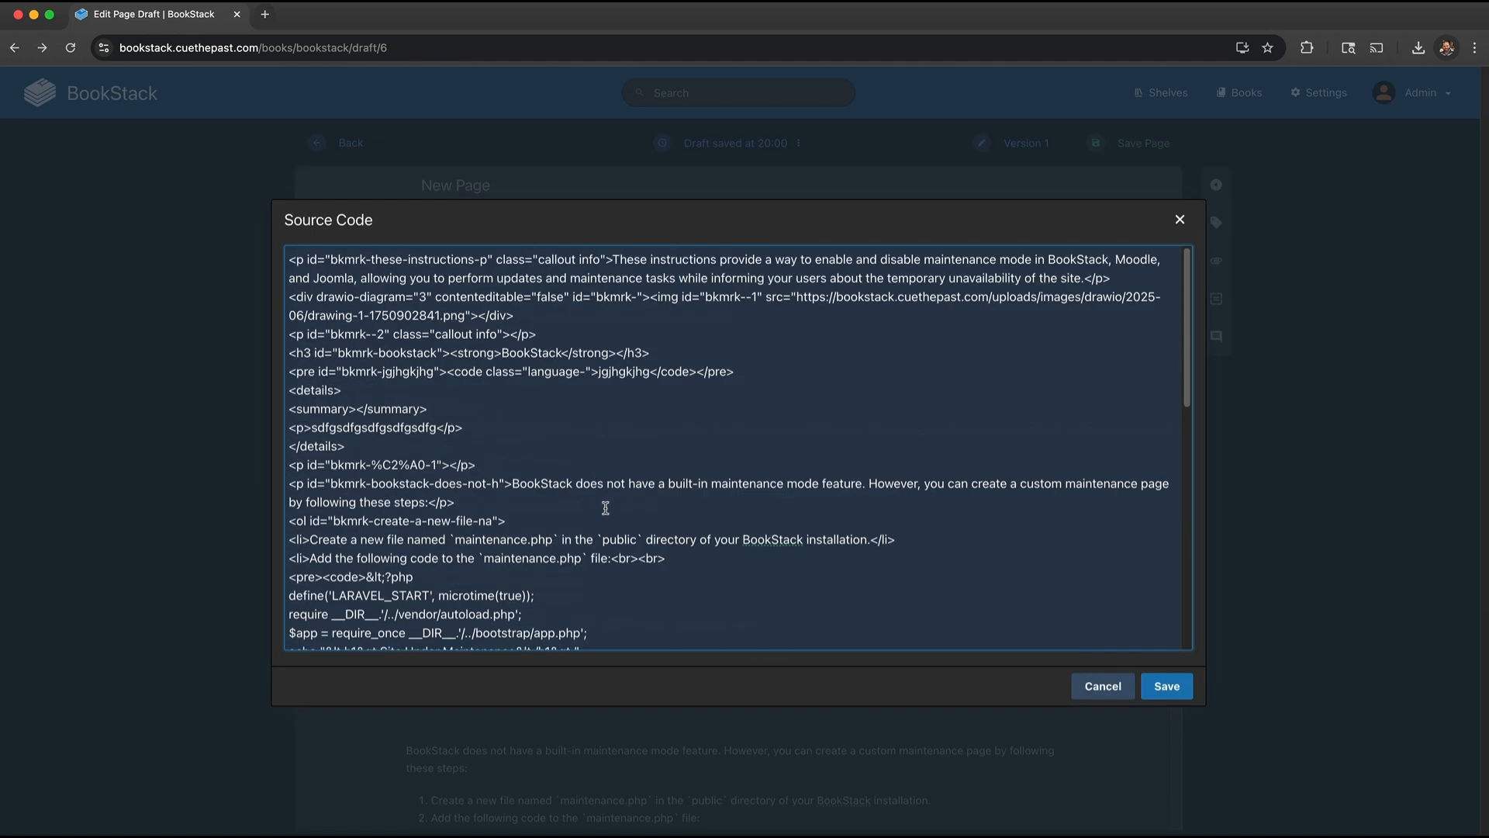
{"action": "left_click", "coordinate": [1126, 681]}
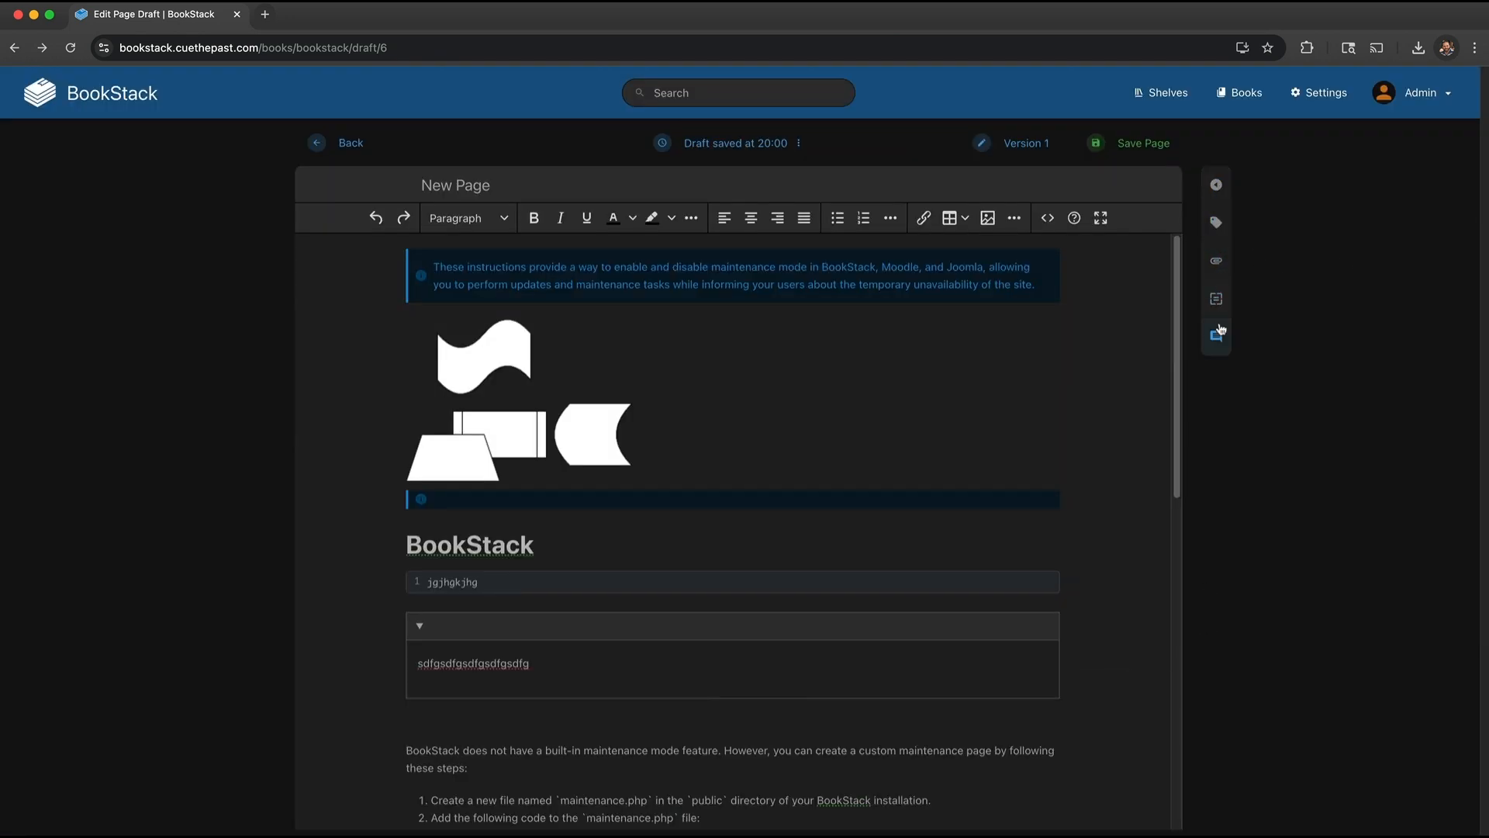
Step: Expand the editor's side tools and look through the page tags, attachments, templates and comments
{"action": "left_click", "coordinate": [1217, 187]}
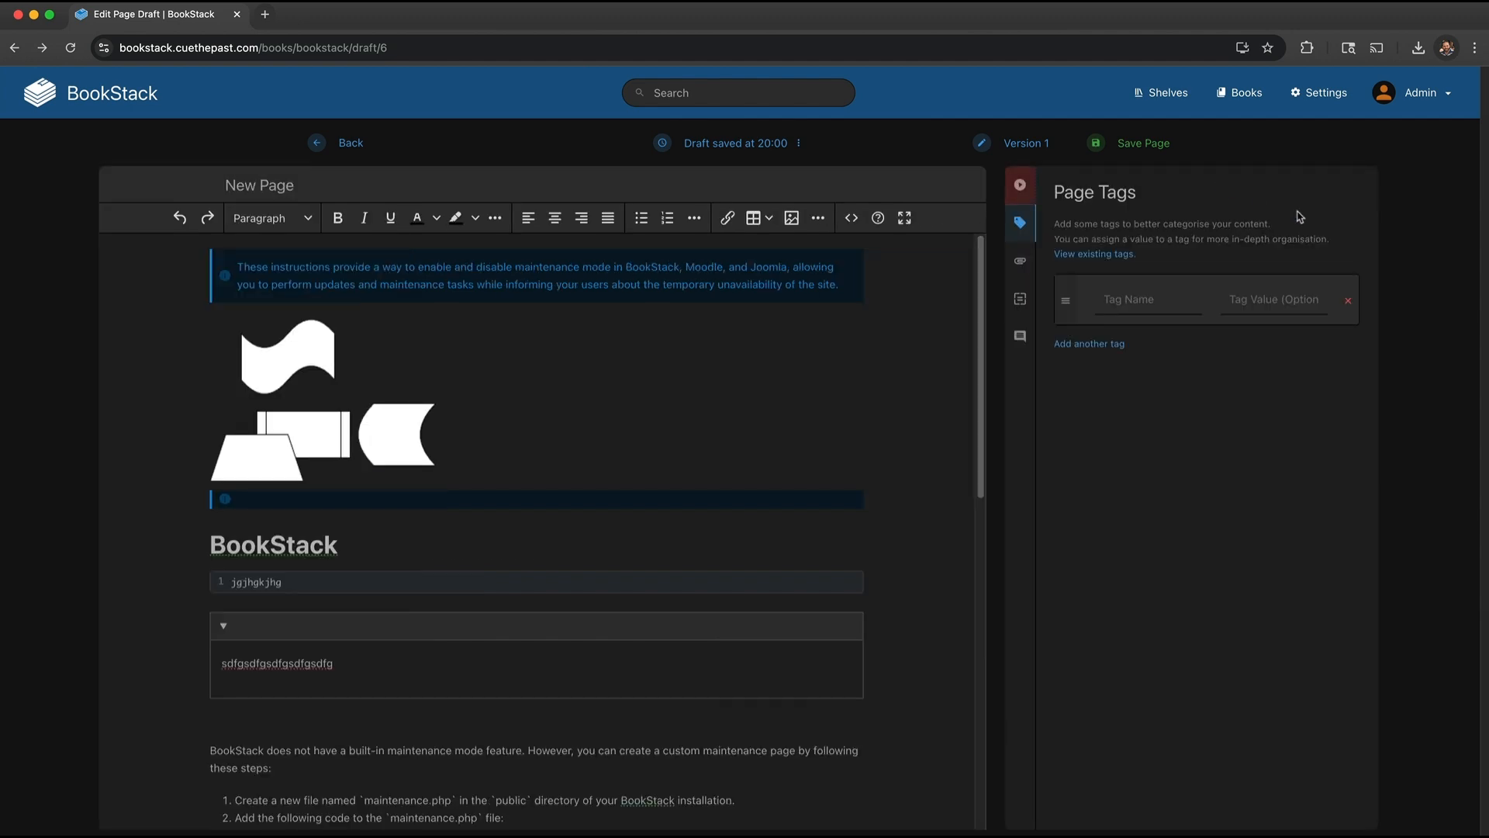
{"action": "left_click", "coordinate": [1021, 264]}
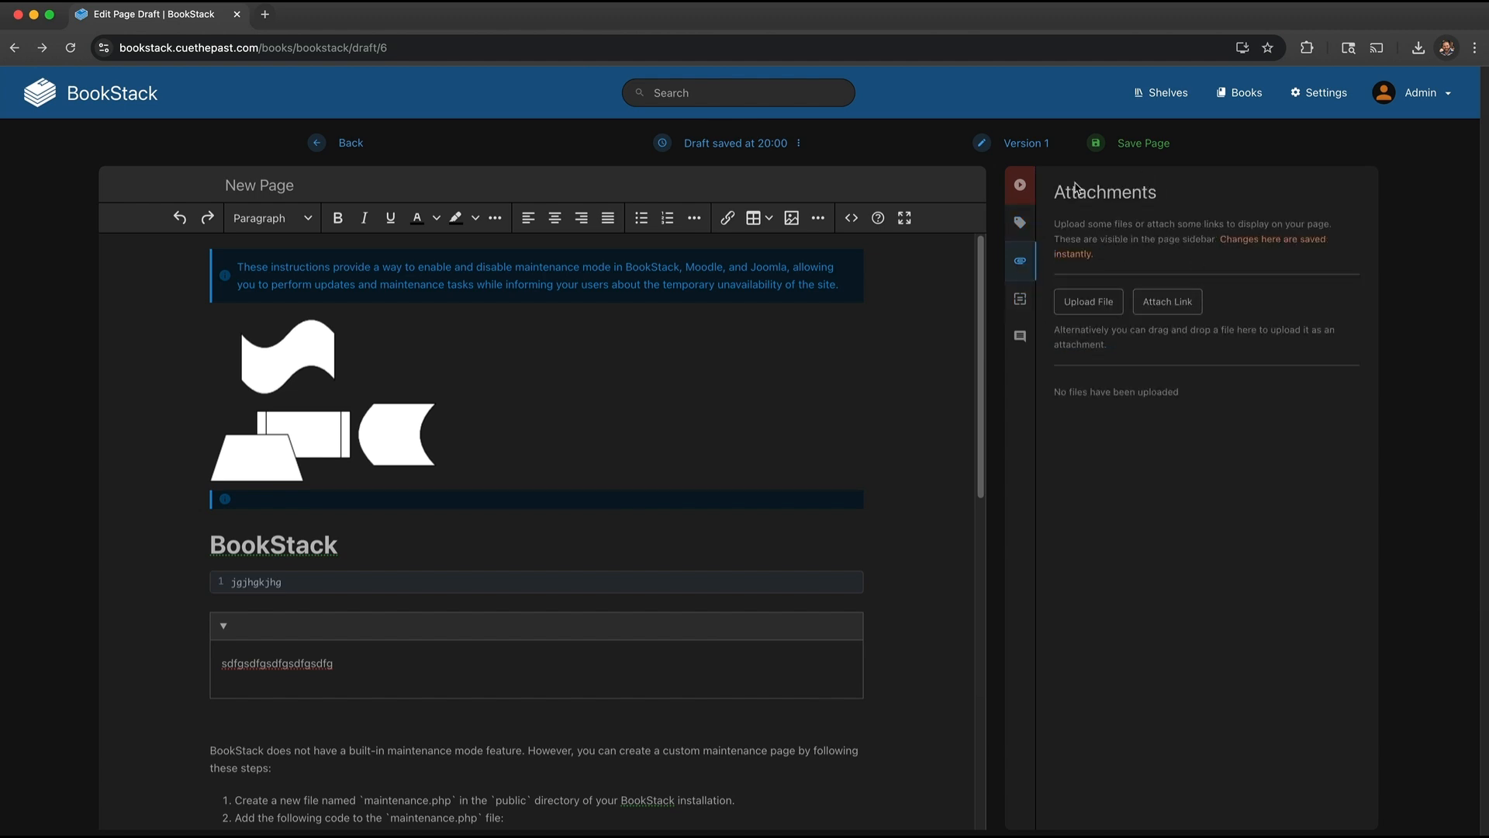
{"action": "left_click", "coordinate": [1022, 301]}
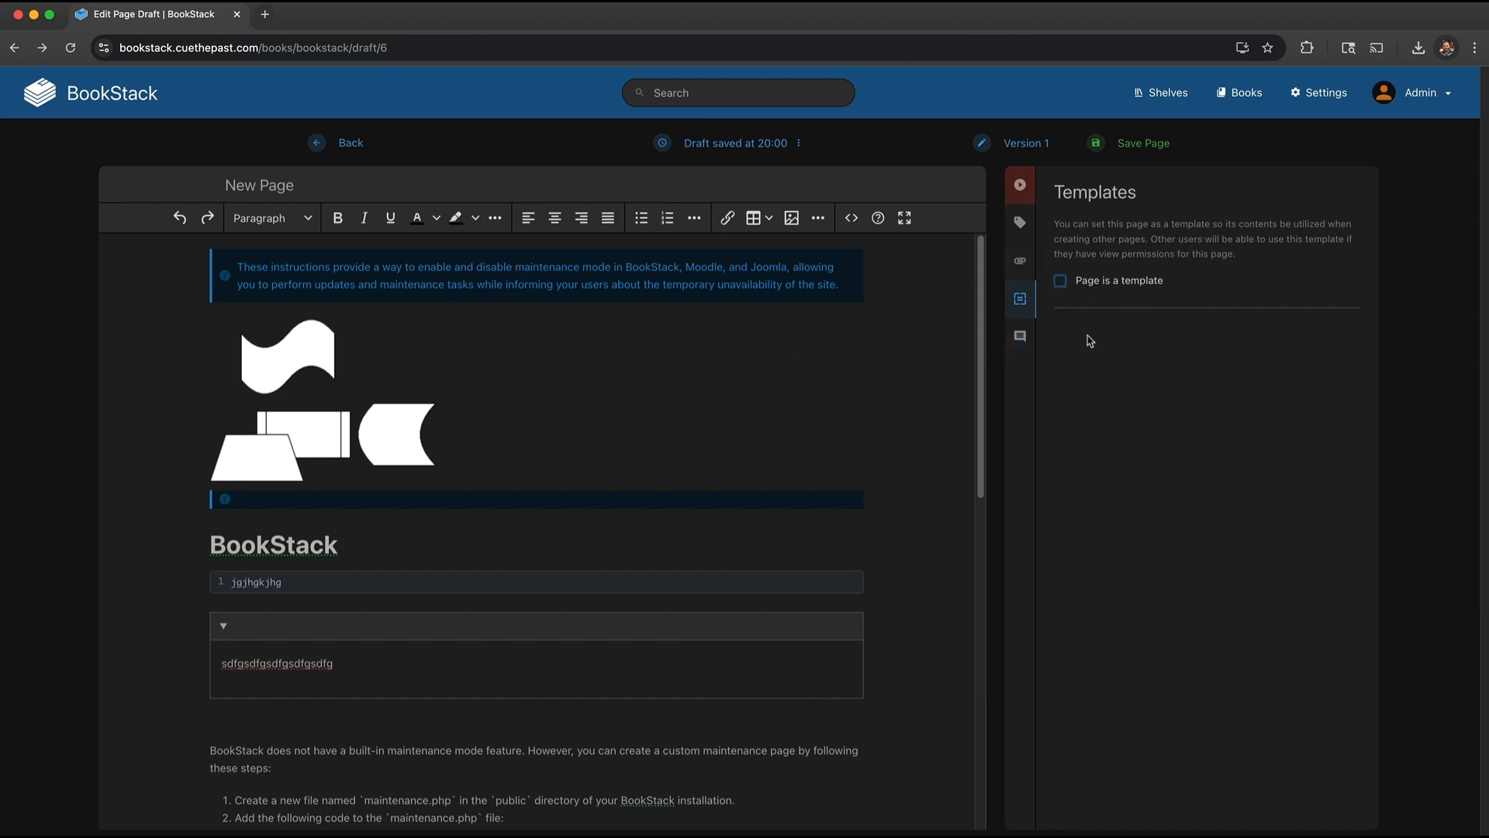
{"action": "left_click", "coordinate": [1021, 338]}
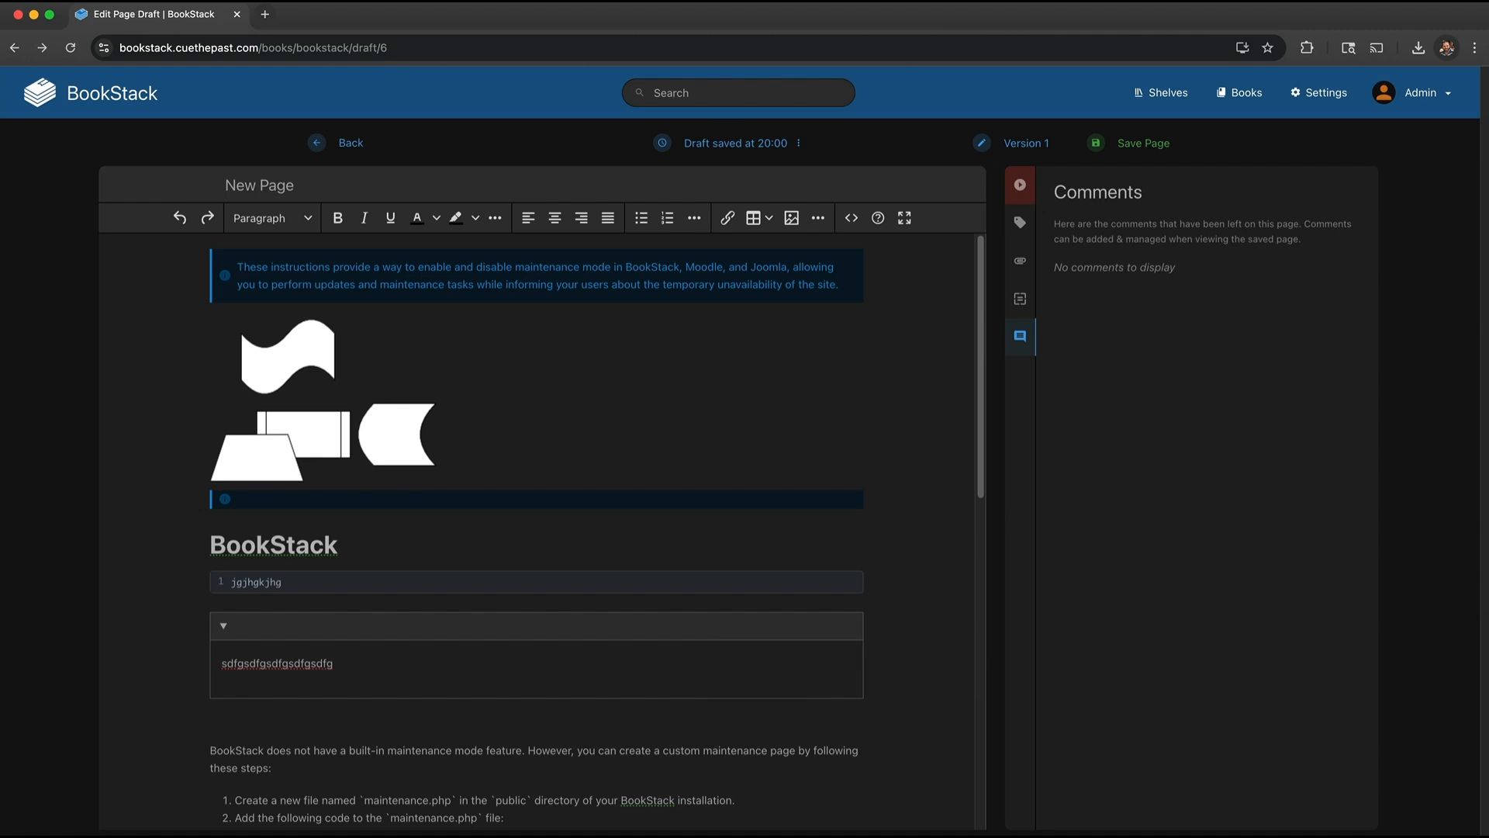
Step: Leave the page editor and view the BookStack book's overview
{"action": "left_click", "coordinate": [329, 144]}
{"action": "left_click", "coordinate": [1018, 363]}
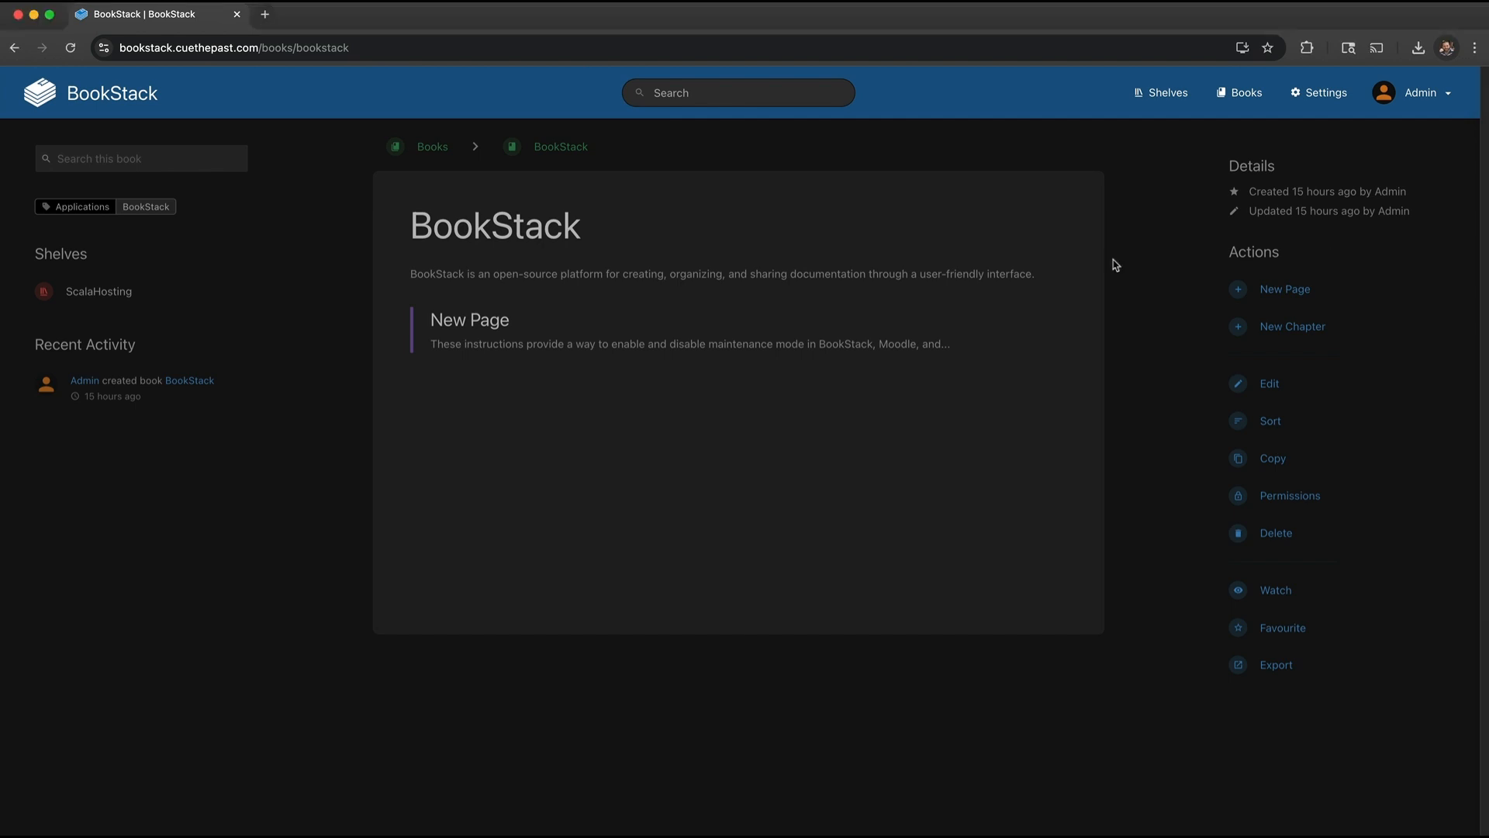
{"action": "left_click_drag", "start_coordinate": [625, 217], "coordinate": [409, 225]}
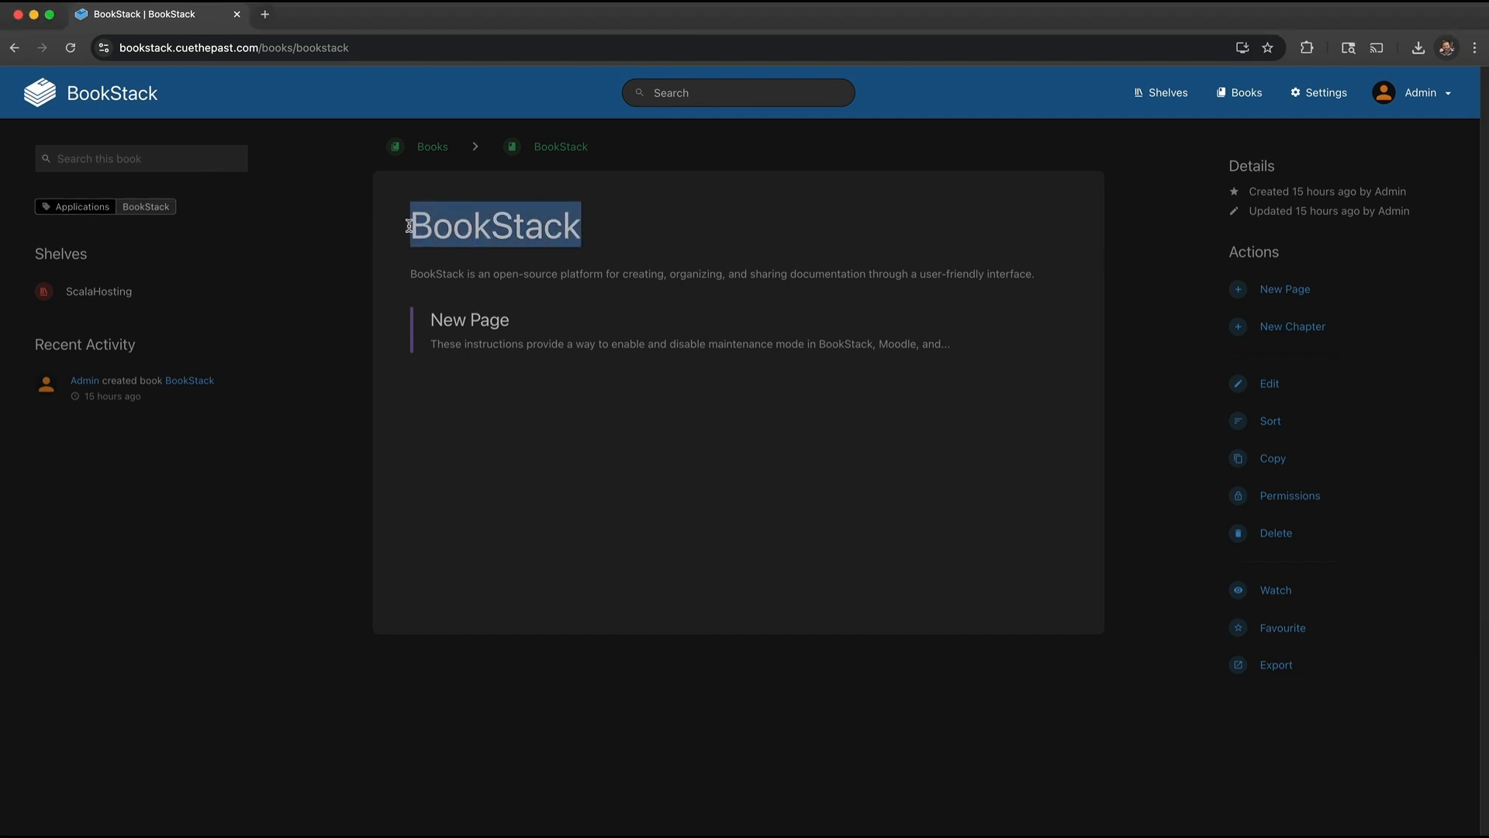
{"action": "left_click", "coordinate": [661, 224]}
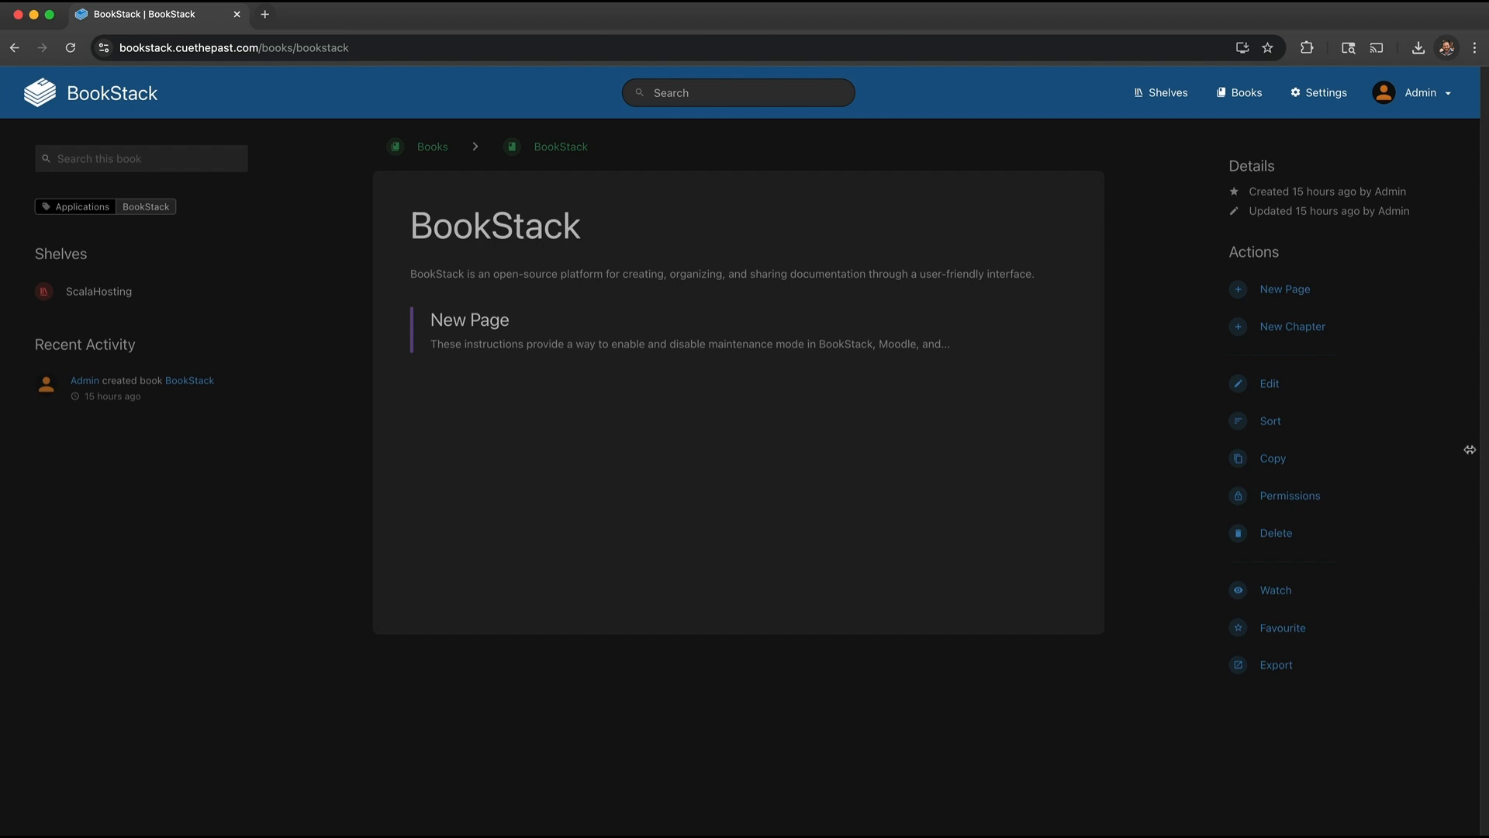
Step: Upload and validate the "Install BookStack on ScalaHosting" ZIP export from the Books overview, and import it into the BookStack book
{"action": "left_click", "coordinate": [418, 148]}
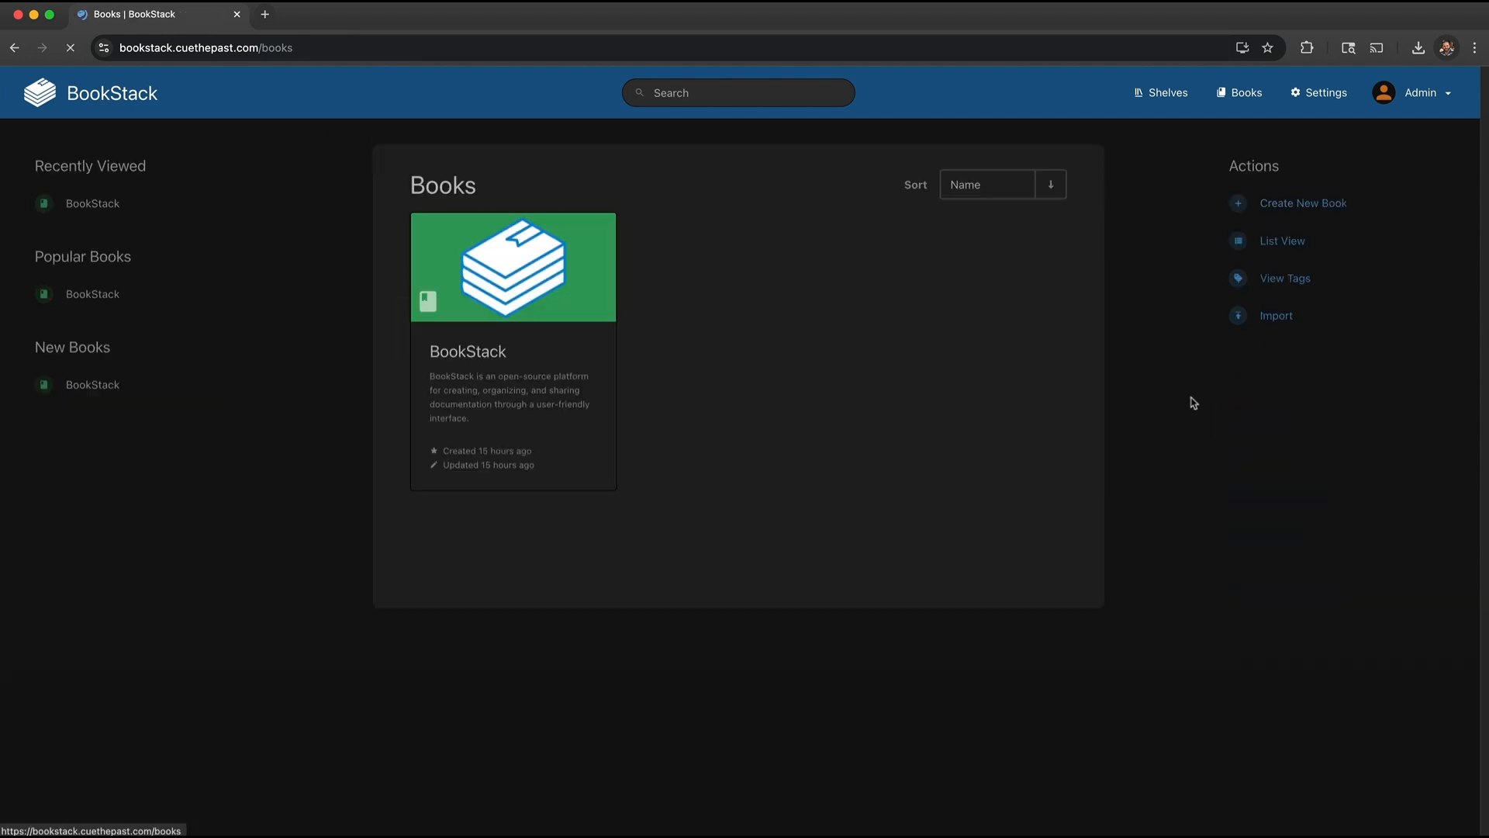
{"action": "left_click", "coordinate": [1290, 324]}
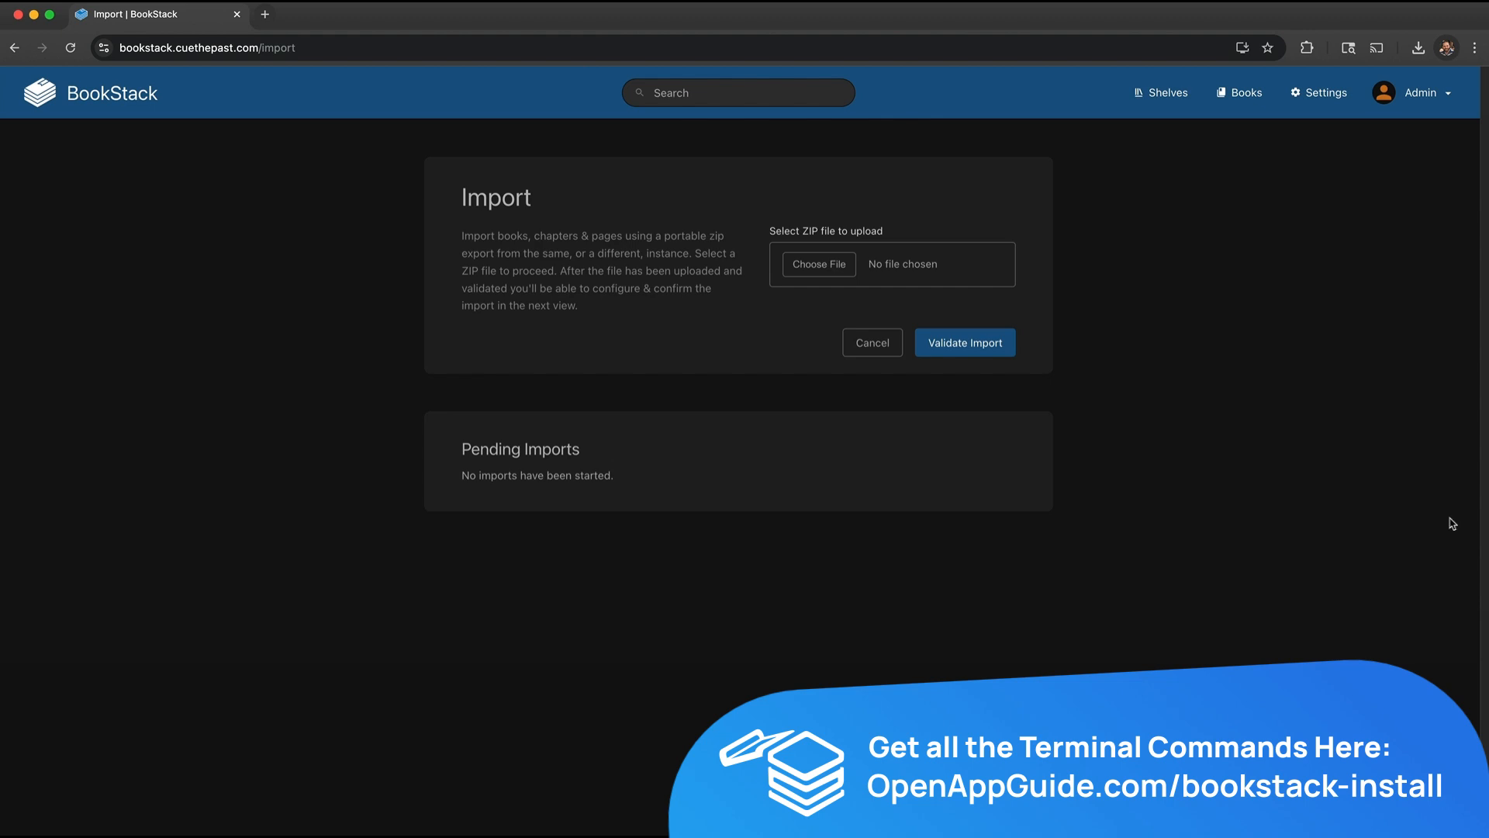
{"action": "left_click", "coordinate": [814, 265]}
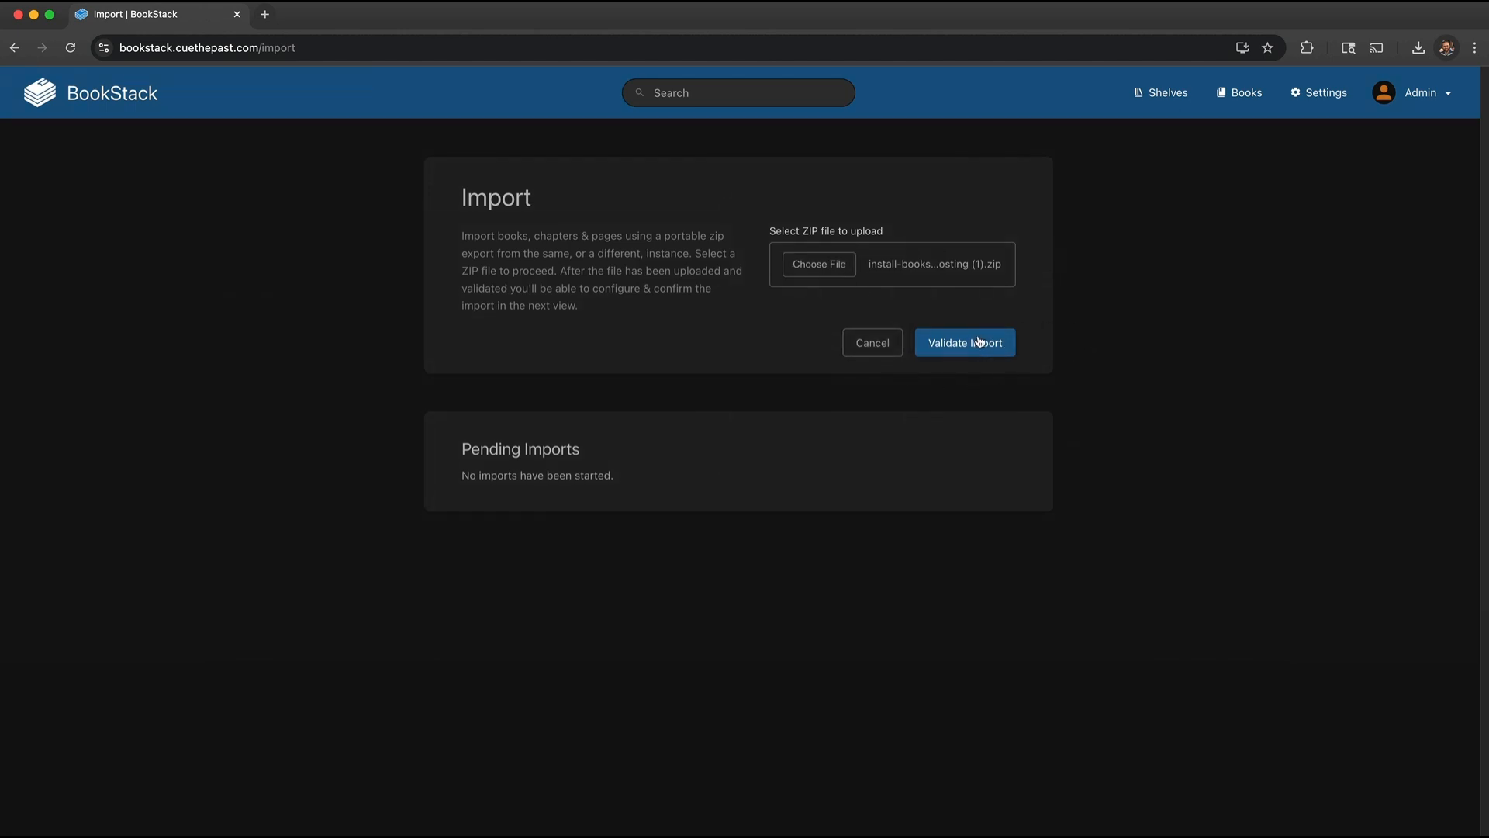
{"action": "left_click", "coordinate": [930, 347]}
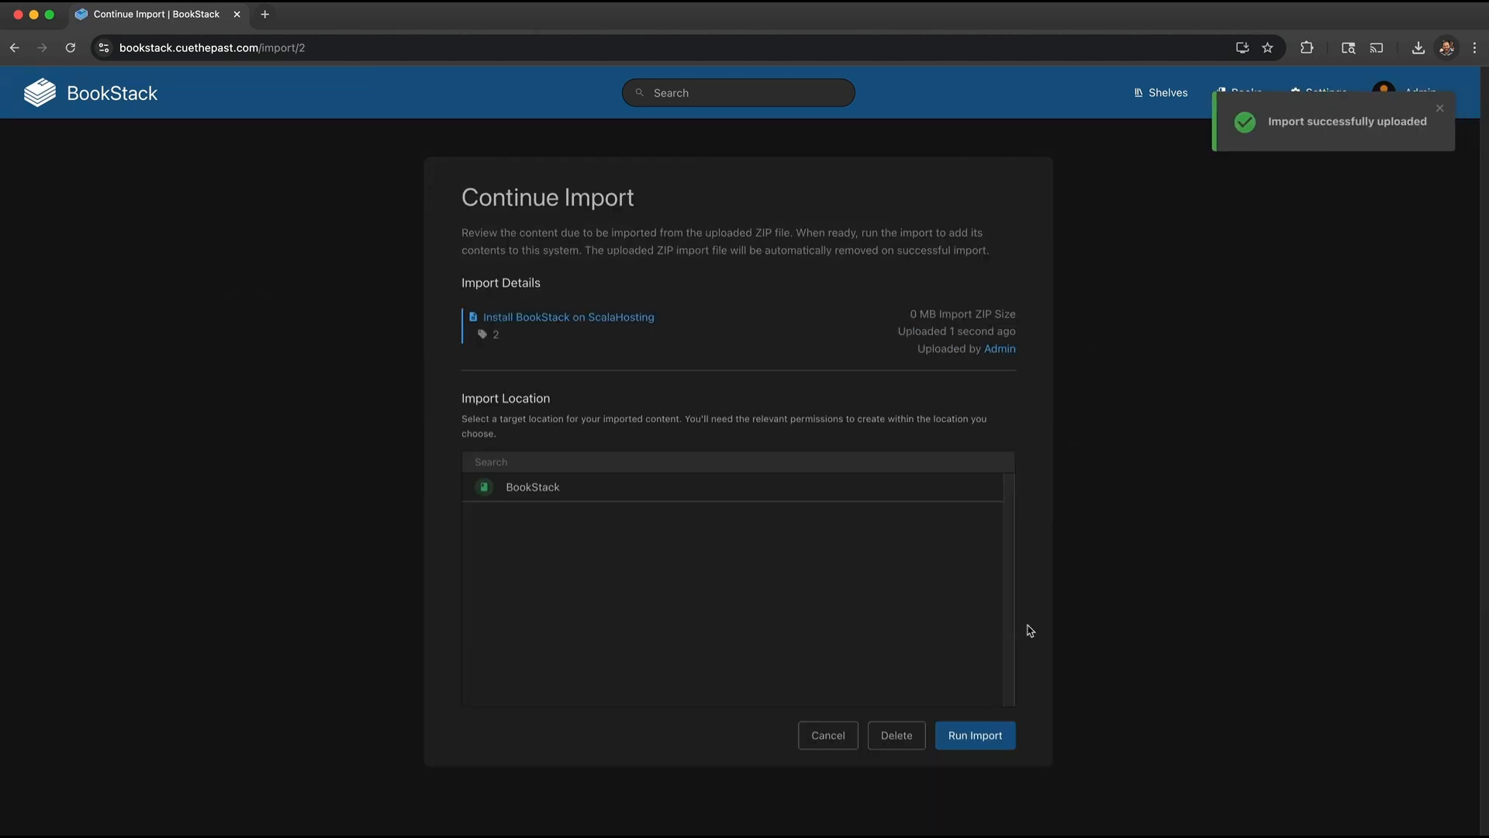
{"action": "left_click", "coordinate": [528, 497]}
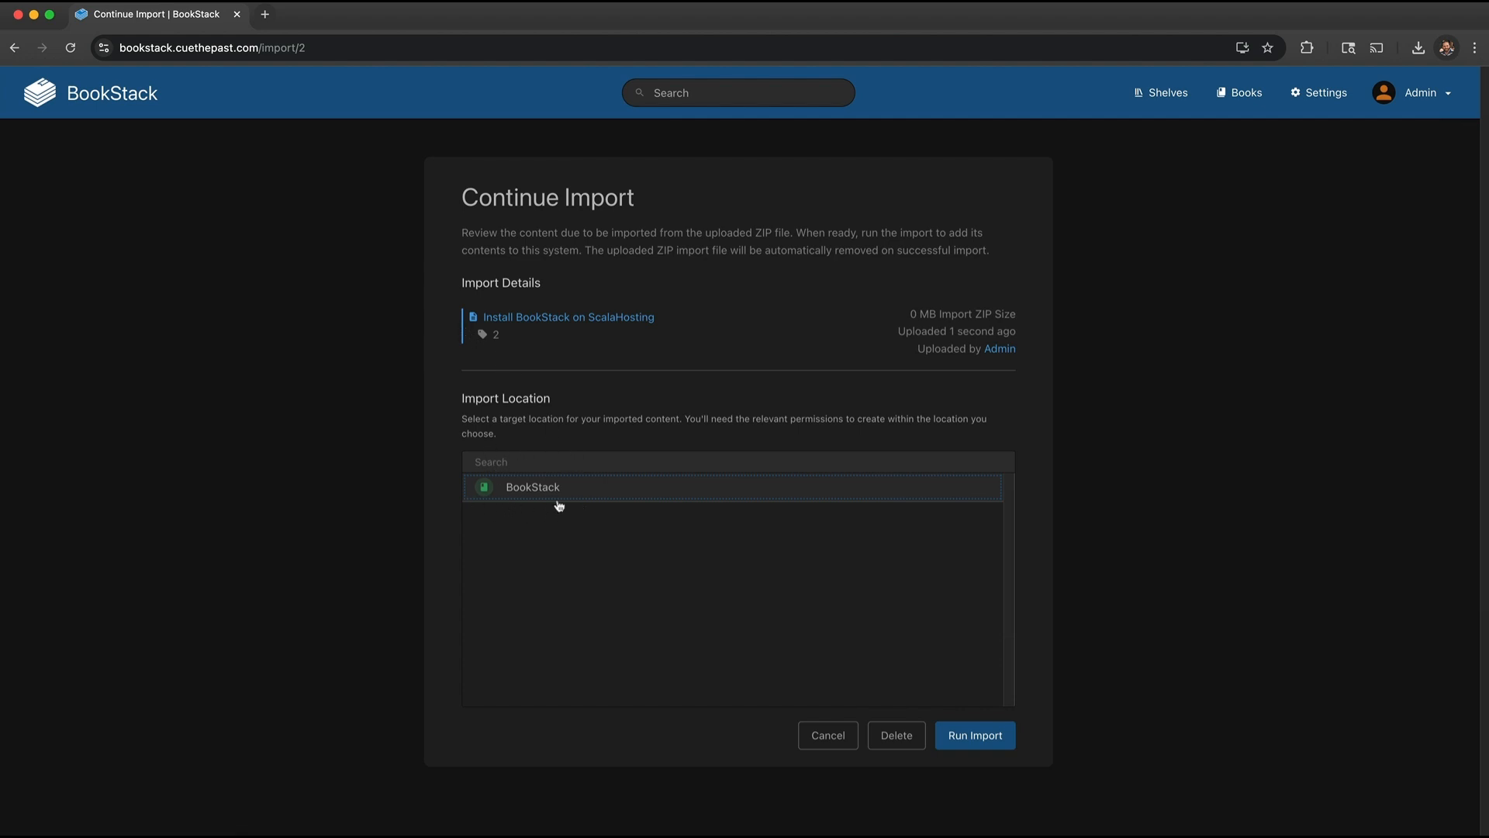
{"action": "left_click", "coordinate": [985, 741]}
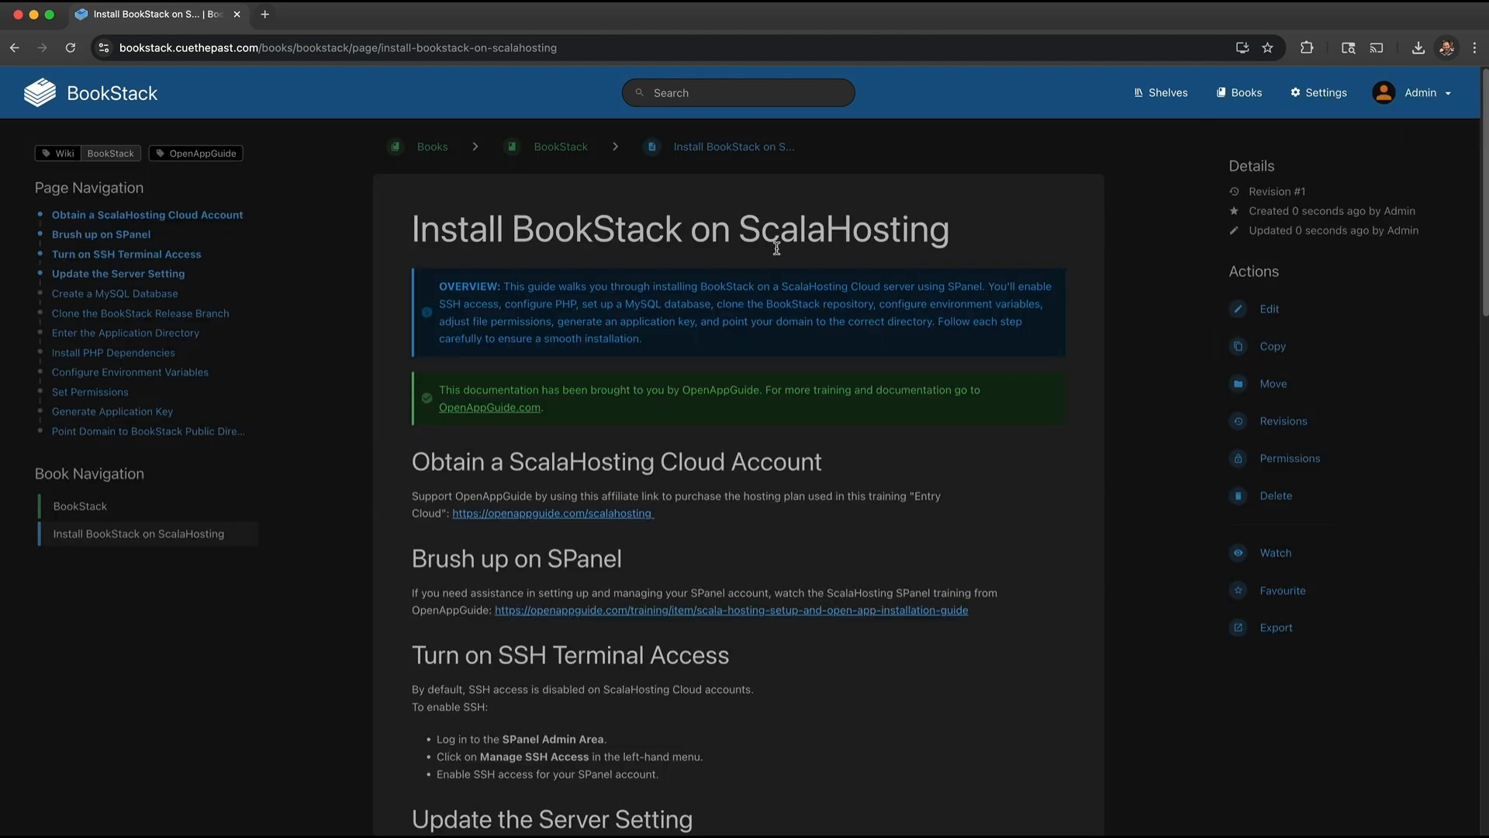
Step: Read through the imported "Install BookStack on ScalaHosting" page from its title to the end and return to its start
{"action": "left_click_drag", "start_coordinate": [407, 228], "coordinate": [975, 242]}
{"action": "left_click", "coordinate": [1075, 243]}
{"action": "scroll", "coordinate": [693, 278], "scroll_direction": "down", "scroll_amount": 1}
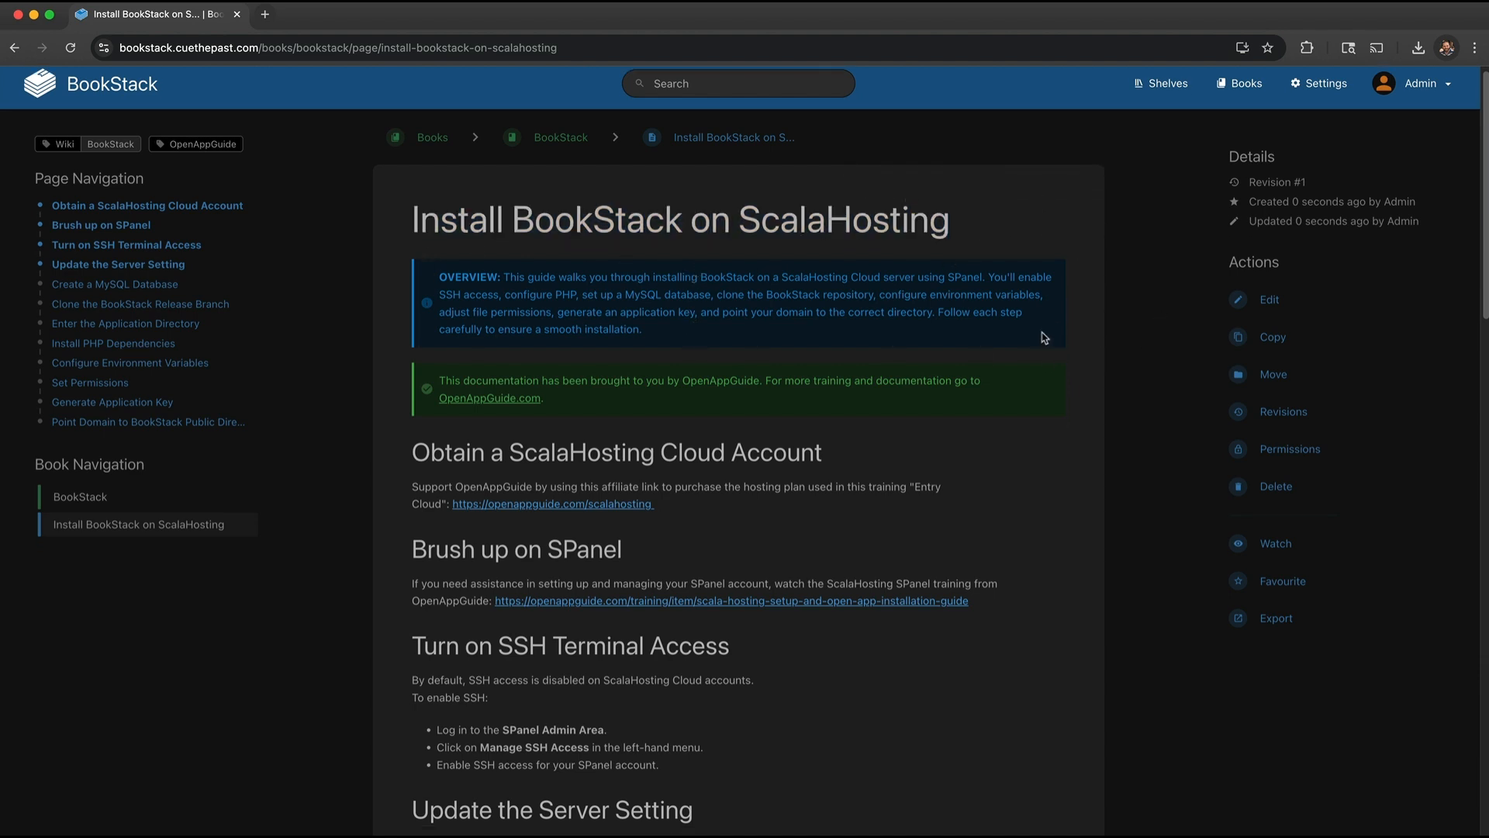
{"action": "scroll", "coordinate": [1044, 338], "scroll_direction": "down", "scroll_amount": 10}
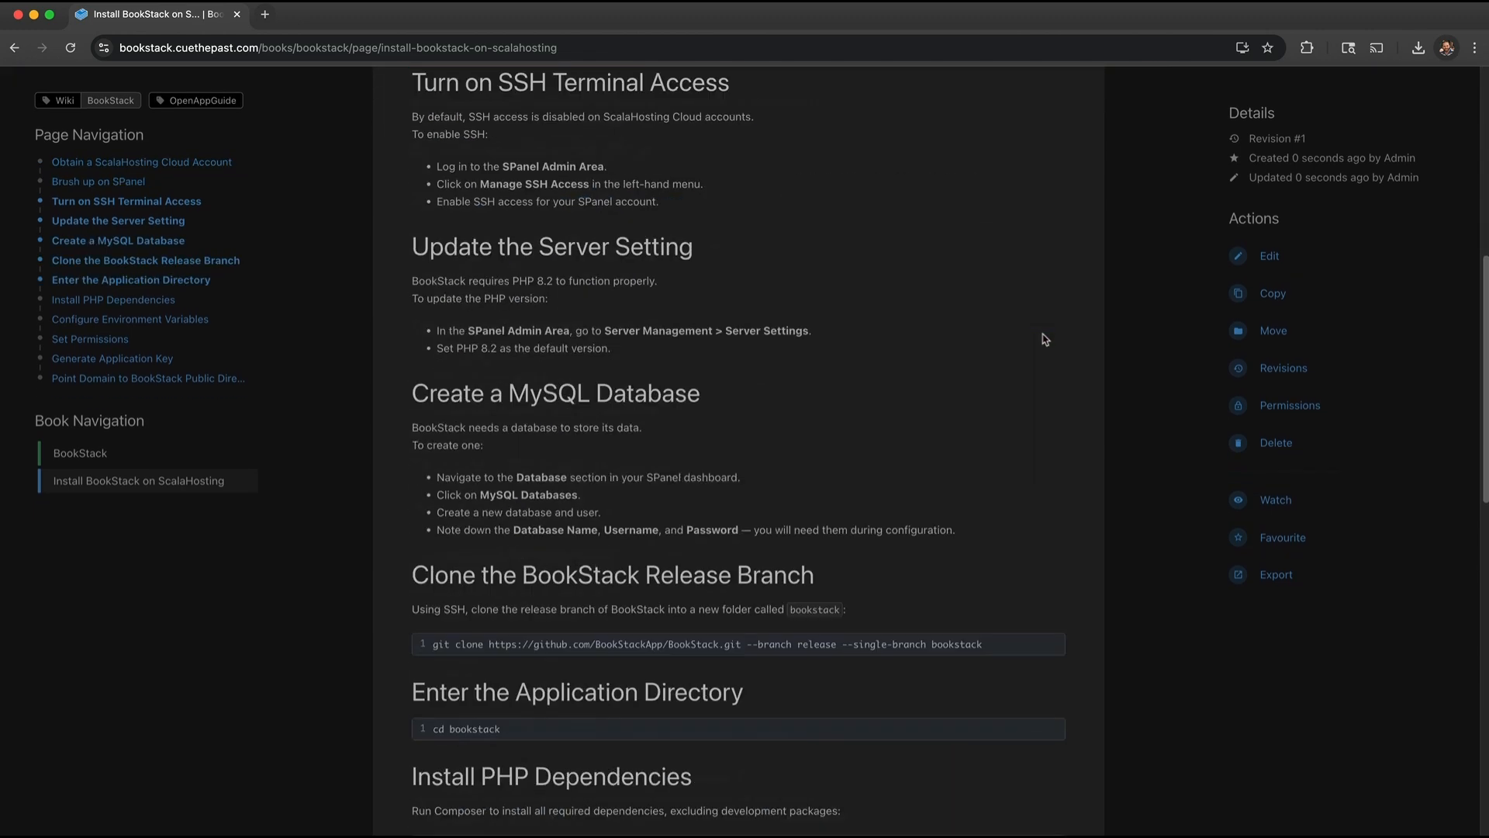
{"action": "mouse_move", "coordinate": [1009, 490]}
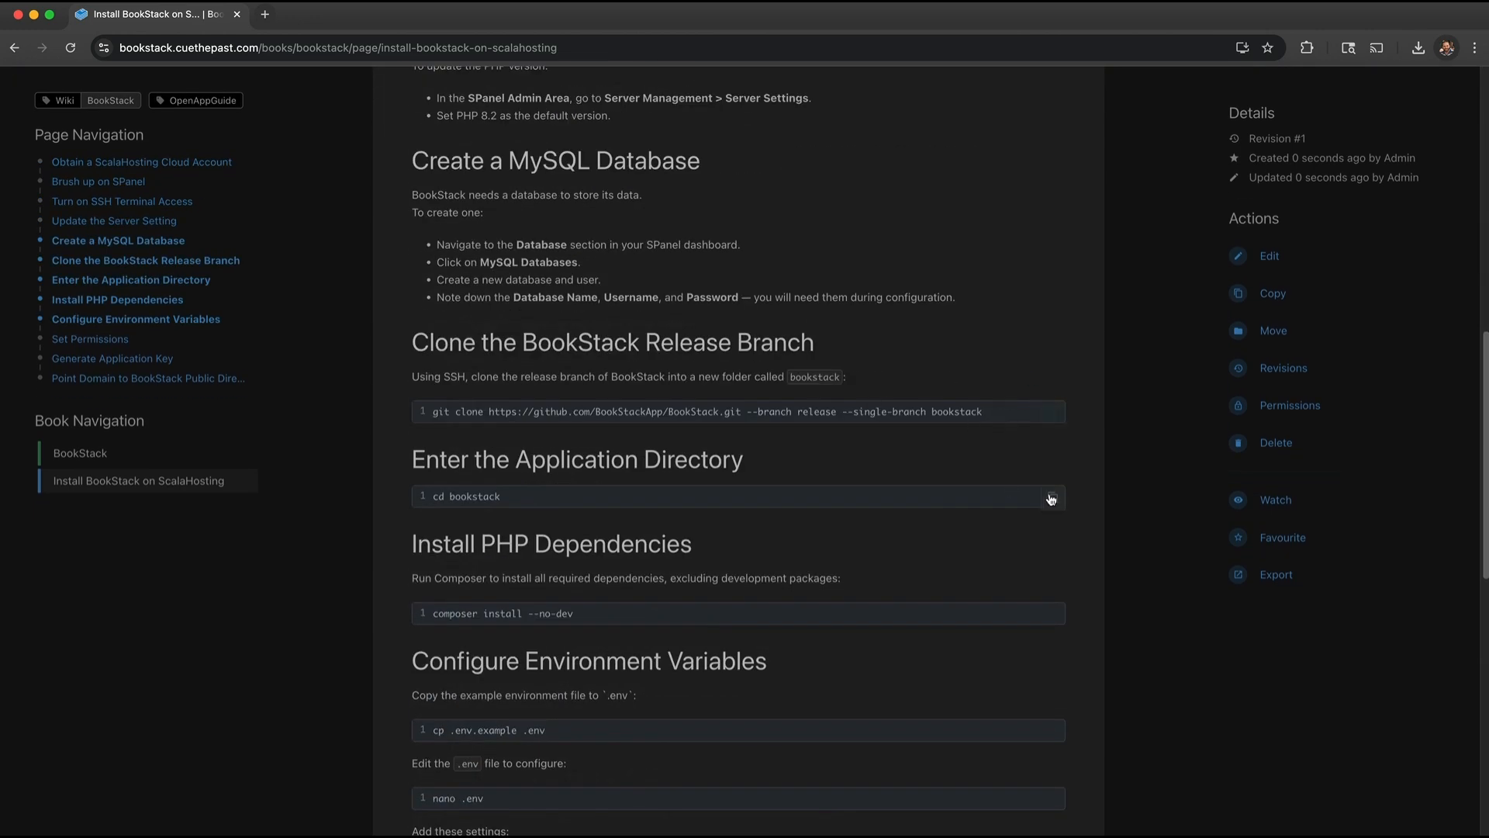
{"action": "scroll", "coordinate": [913, 519], "scroll_direction": "down", "scroll_amount": 4}
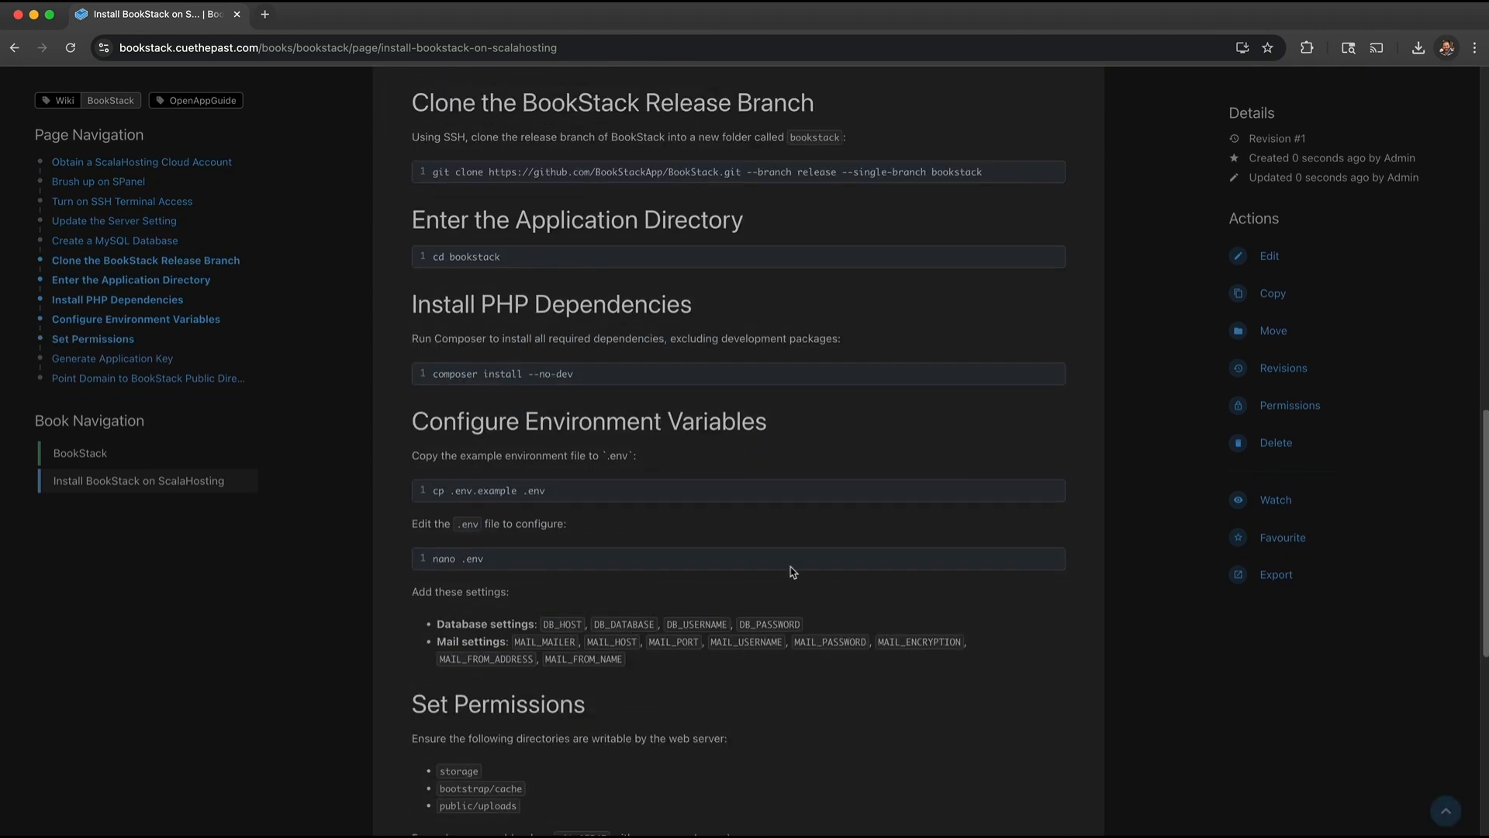
{"action": "scroll", "coordinate": [789, 570], "scroll_direction": "down", "scroll_amount": 3}
{"action": "scroll", "coordinate": [791, 564], "scroll_direction": "down", "scroll_amount": 3}
{"action": "scroll", "coordinate": [790, 565], "scroll_direction": "up", "scroll_amount": 20}
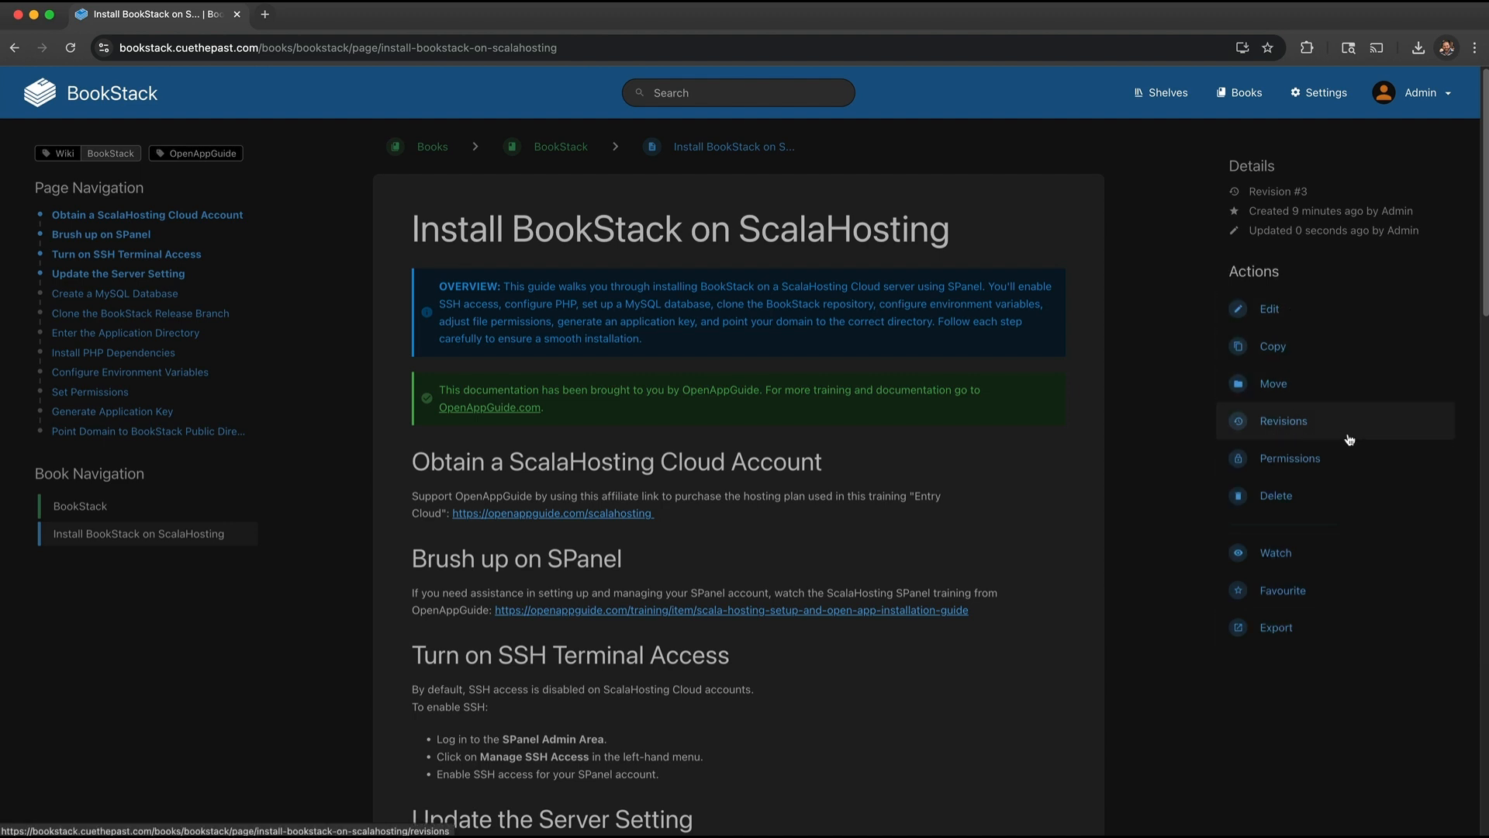
Step: Append an asterisk to the "Obtain a ScalaHosting Cloud Account" heading and save the page with the changelog "Test Change"
{"action": "left_click", "coordinate": [1289, 311]}
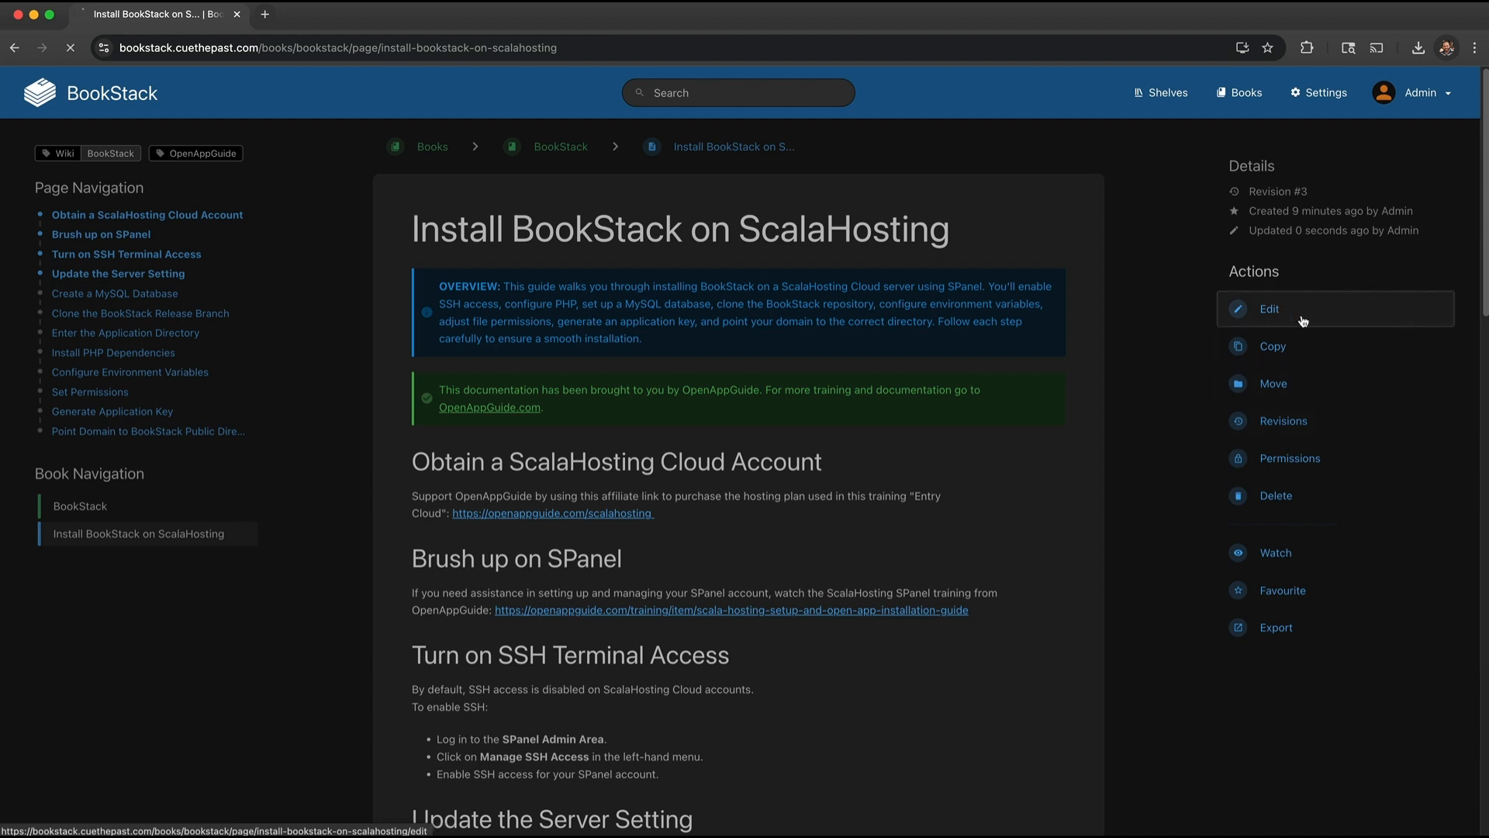
{"action": "left_click", "coordinate": [884, 440]}
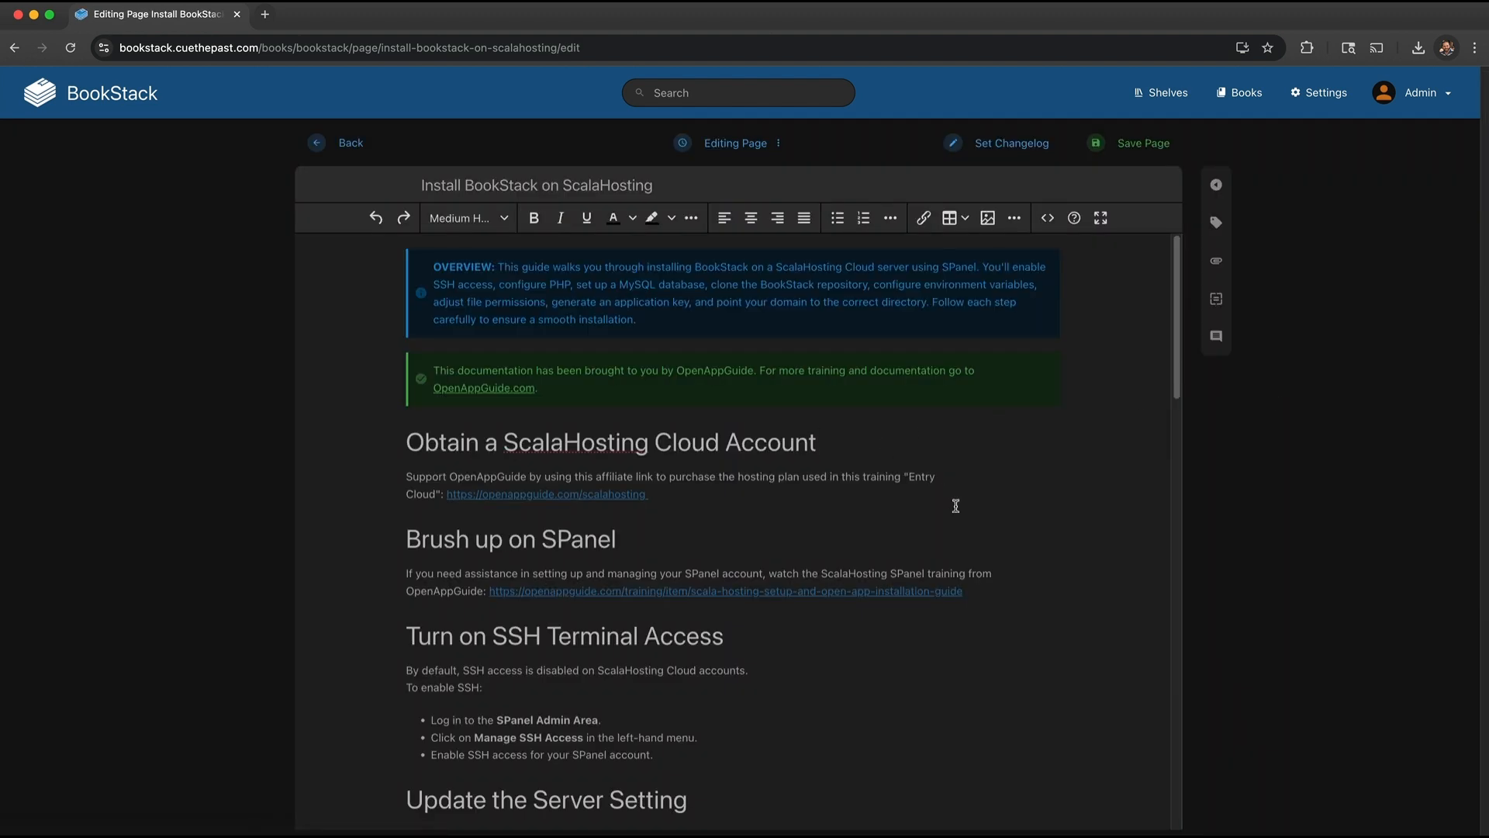
{"action": "type", "text": "*"}
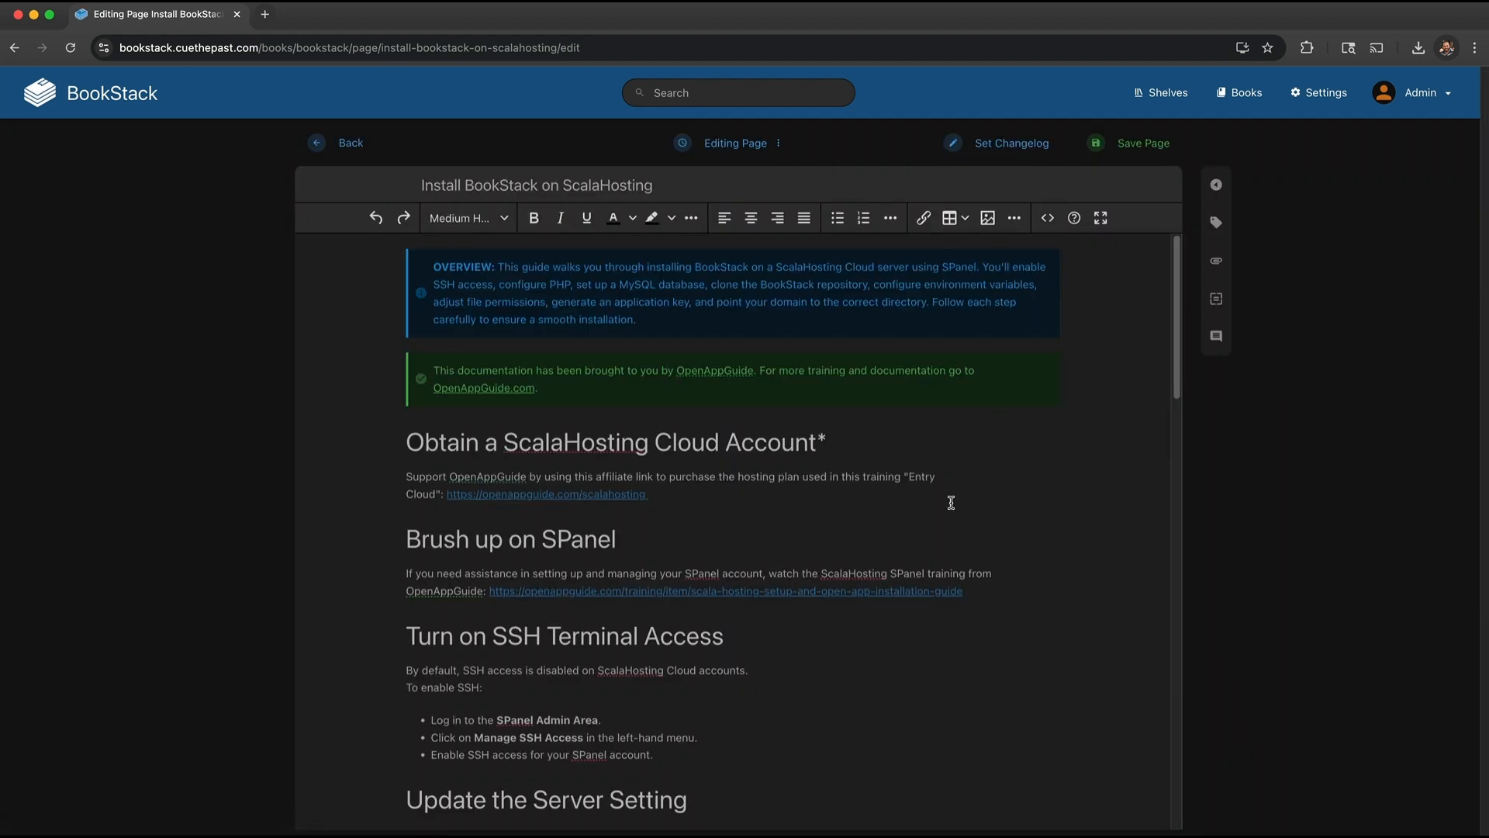
{"action": "left_click", "coordinate": [1001, 143]}
{"action": "type", "text": "Test Change"}
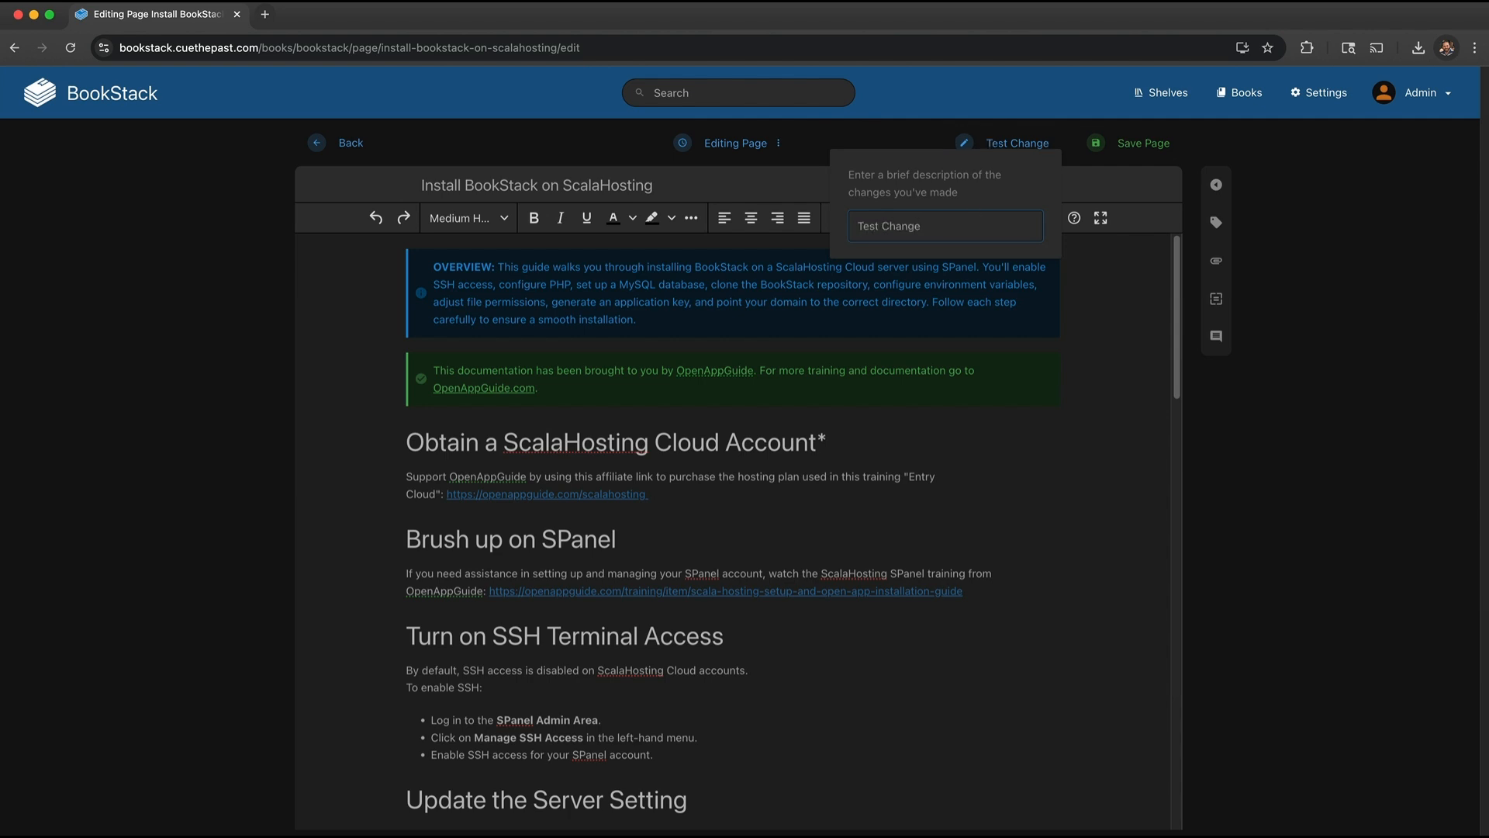
{"action": "left_click", "coordinate": [1169, 165]}
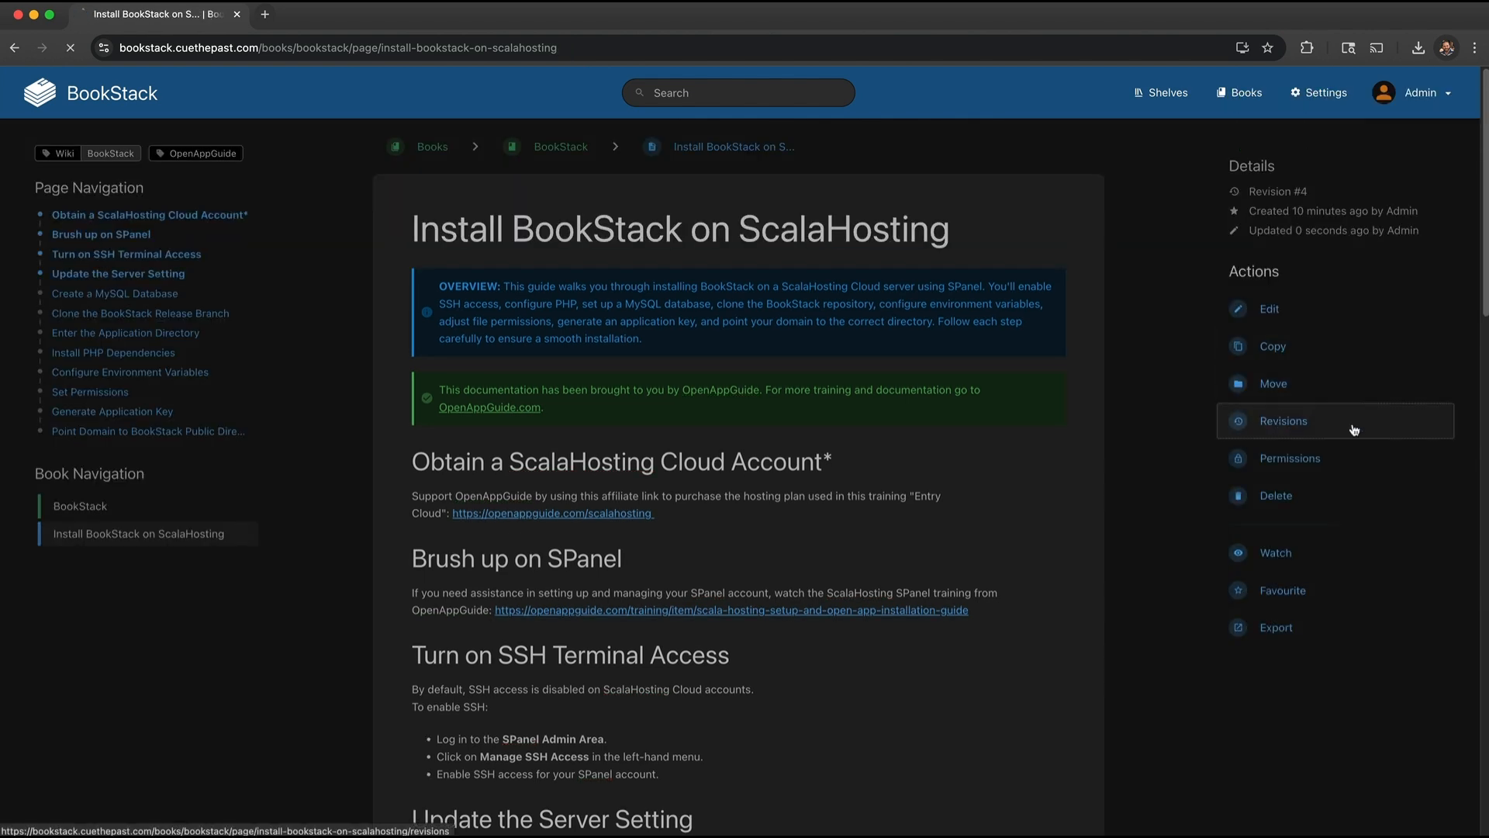
Step: Review the changes made in the "Test Change" revision from the page's revision history, and return to the revisions list
{"action": "left_click", "coordinate": [1353, 430]}
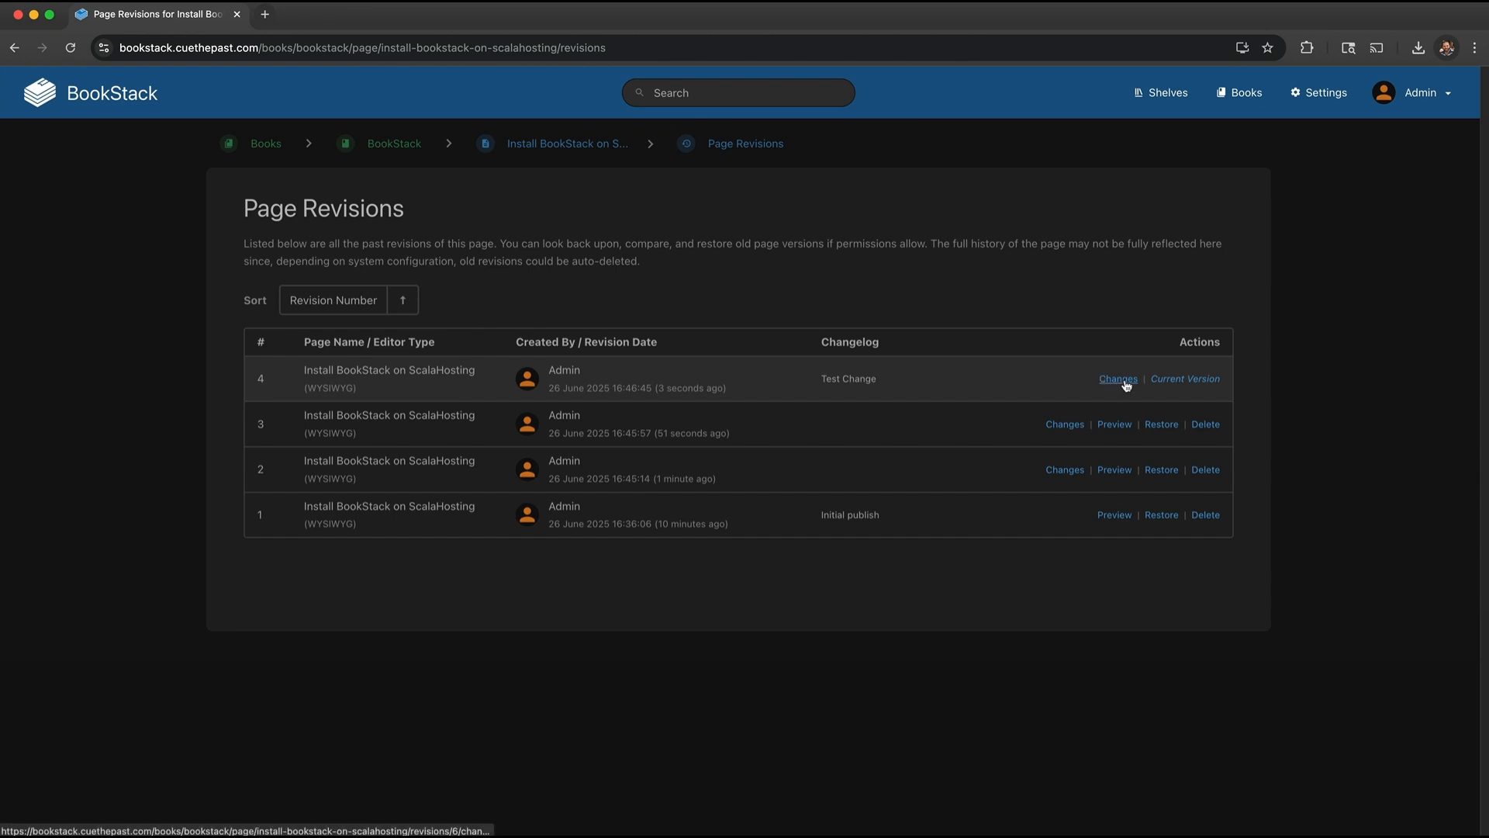
{"action": "left_click_drag", "start_coordinate": [894, 381], "coordinate": [811, 379]}
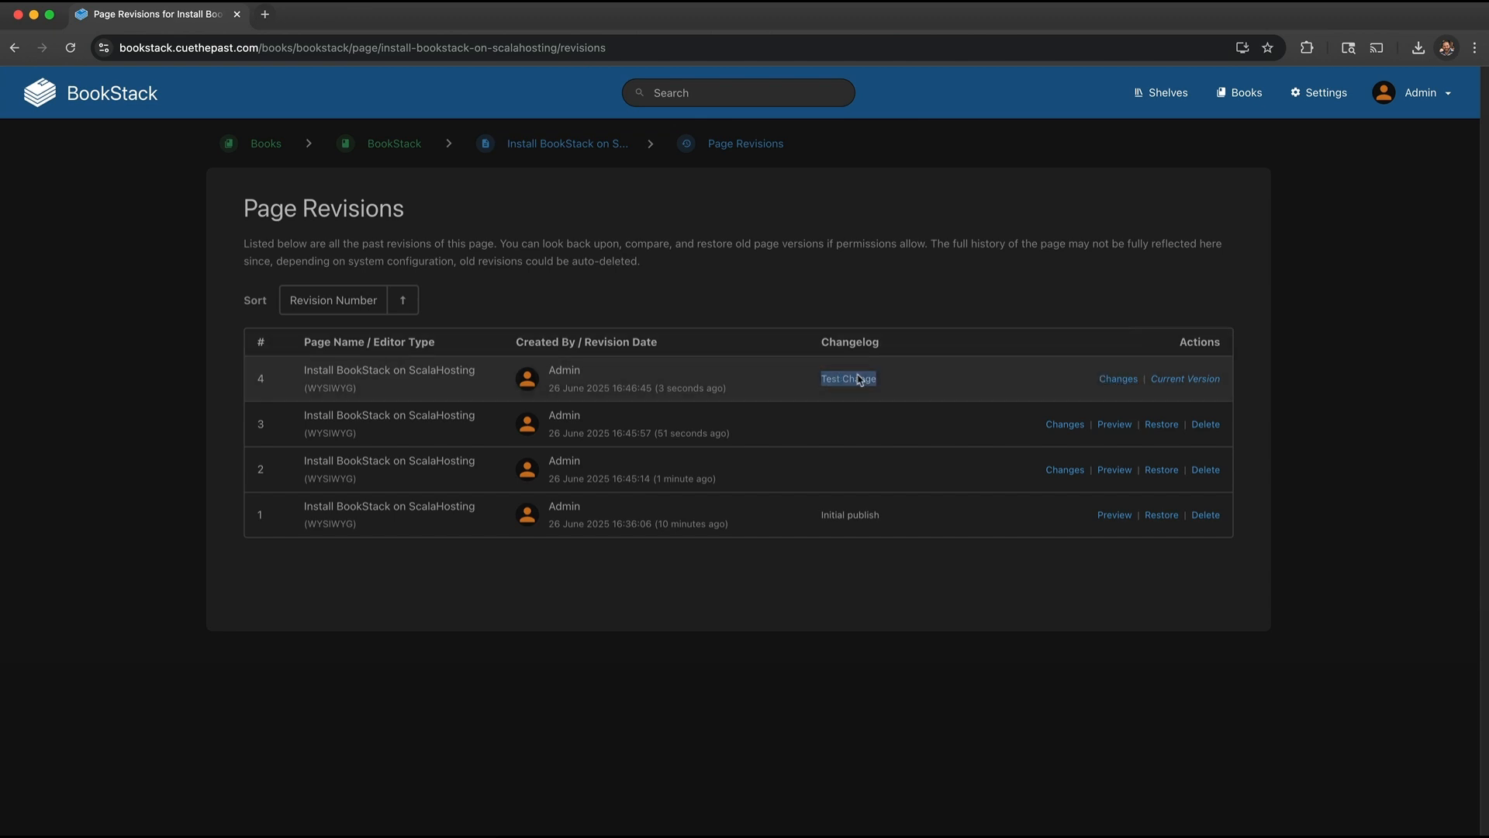
{"action": "left_click", "coordinate": [908, 380]}
{"action": "left_click", "coordinate": [1111, 381]}
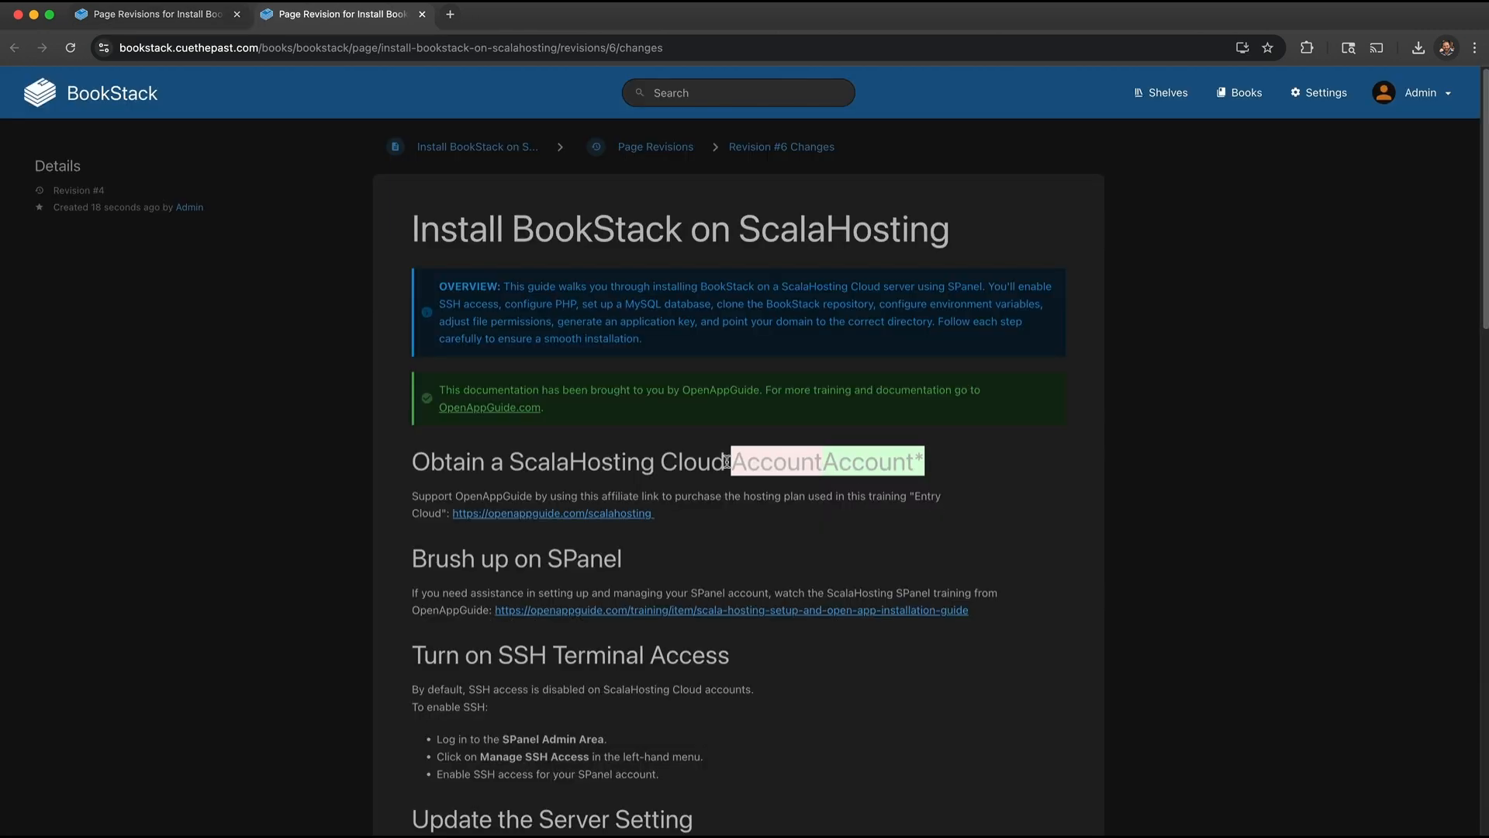
{"action": "left_click_drag", "start_coordinate": [726, 461], "coordinate": [941, 455]}
{"action": "left_click", "coordinate": [987, 423]}
{"action": "scroll", "coordinate": [930, 450], "scroll_direction": "down", "scroll_amount": 12}
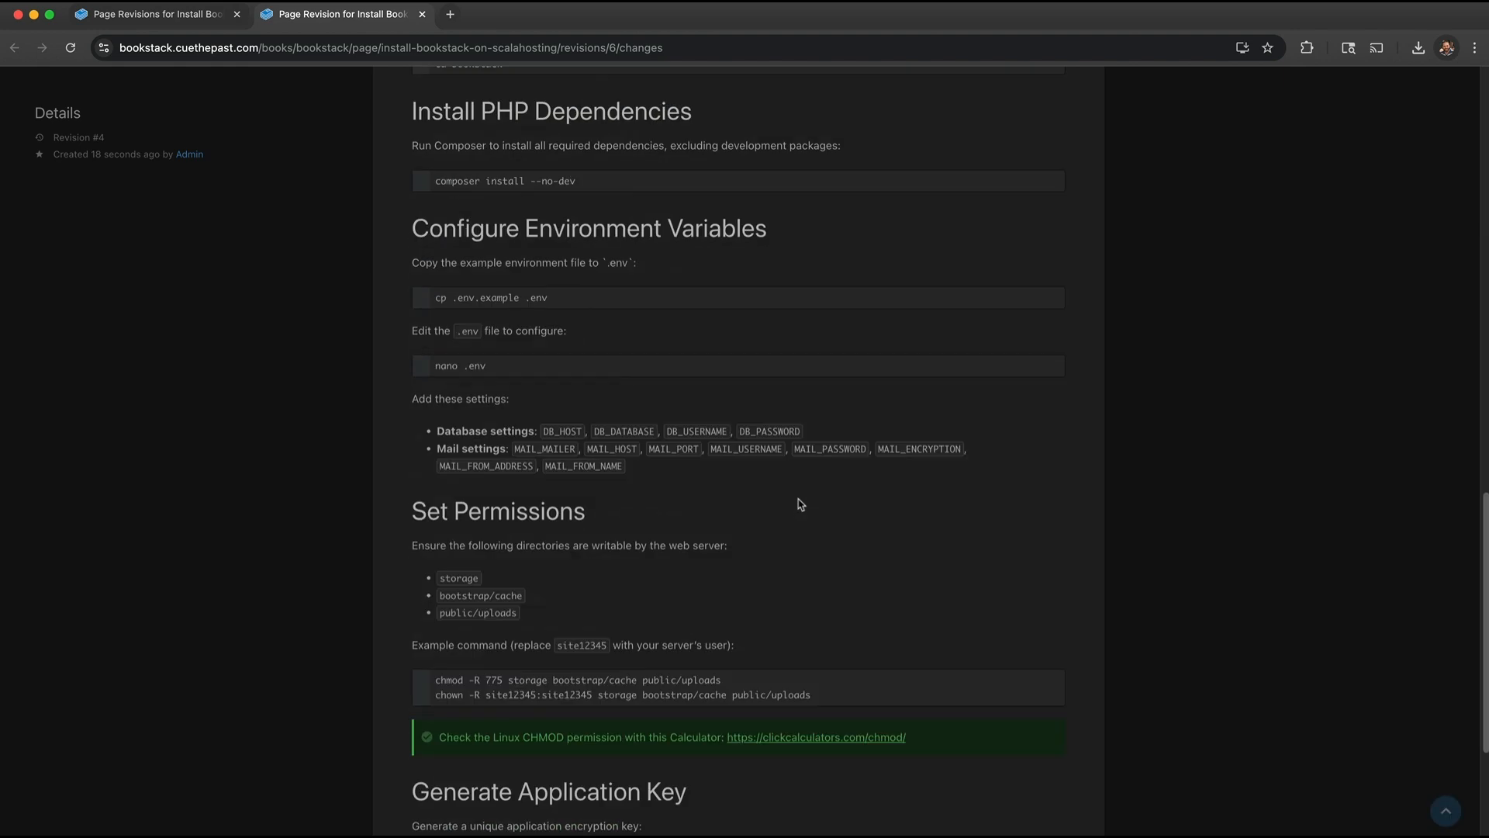
{"action": "scroll", "coordinate": [799, 502], "scroll_direction": "down", "scroll_amount": 3}
{"action": "scroll", "coordinate": [792, 515], "scroll_direction": "up", "scroll_amount": 20}
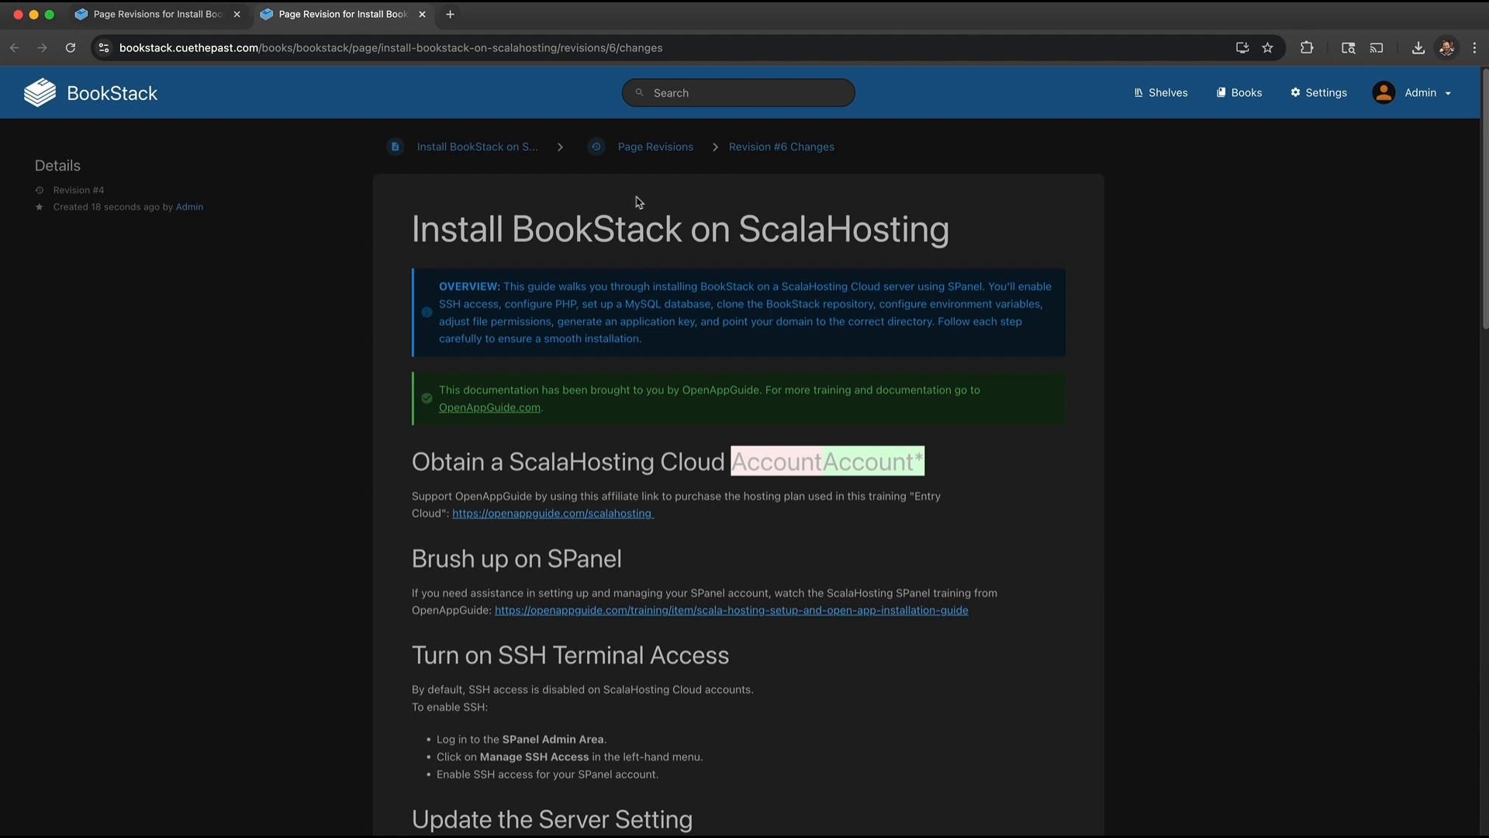
{"action": "left_click", "coordinate": [656, 147]}
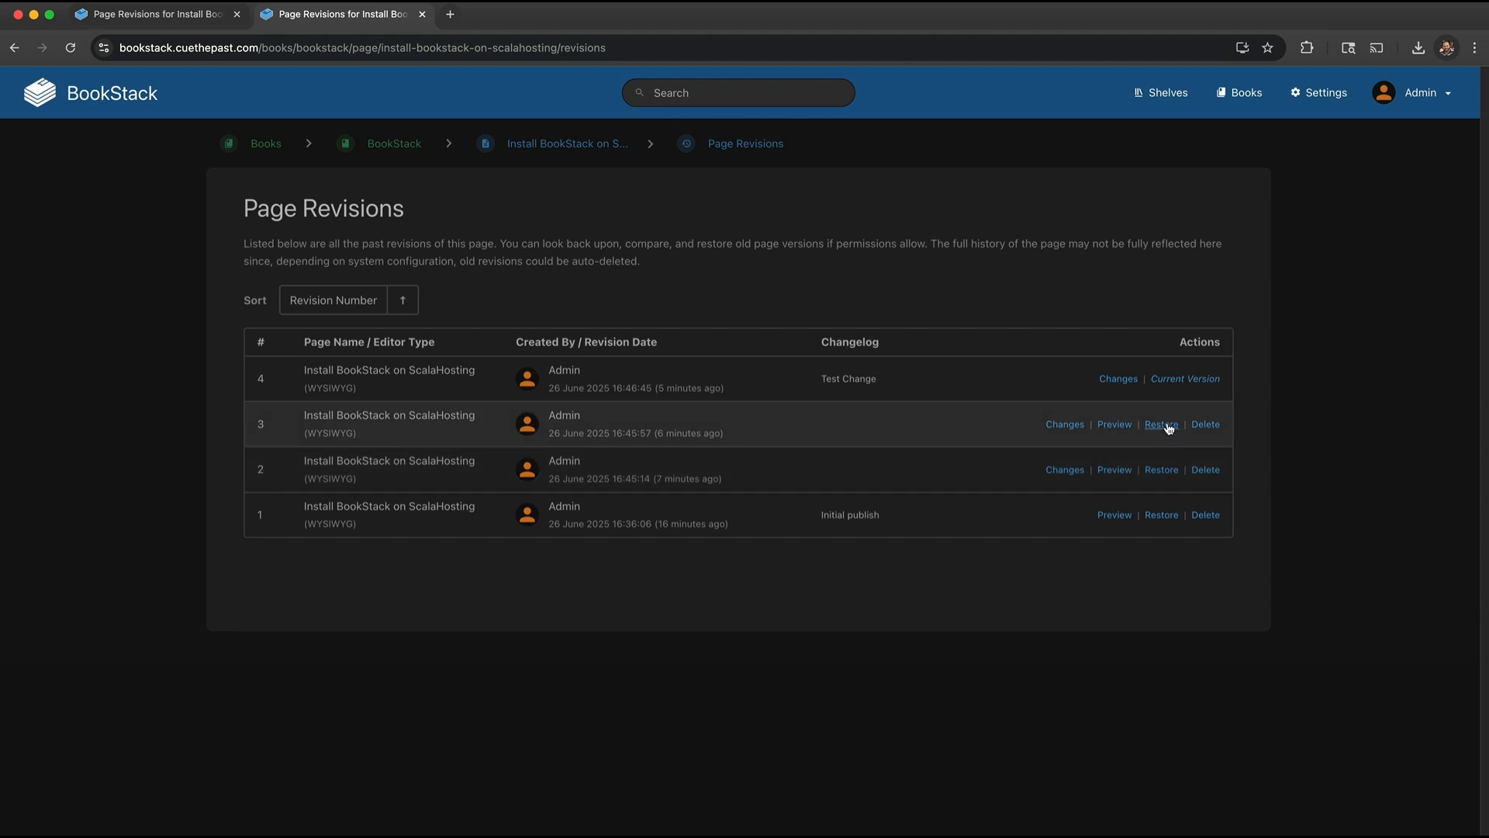
Step: Open the "Install BookStack on ScalaHosting" page from its revisions list and add it to the favourites
{"action": "left_click", "coordinate": [543, 144]}
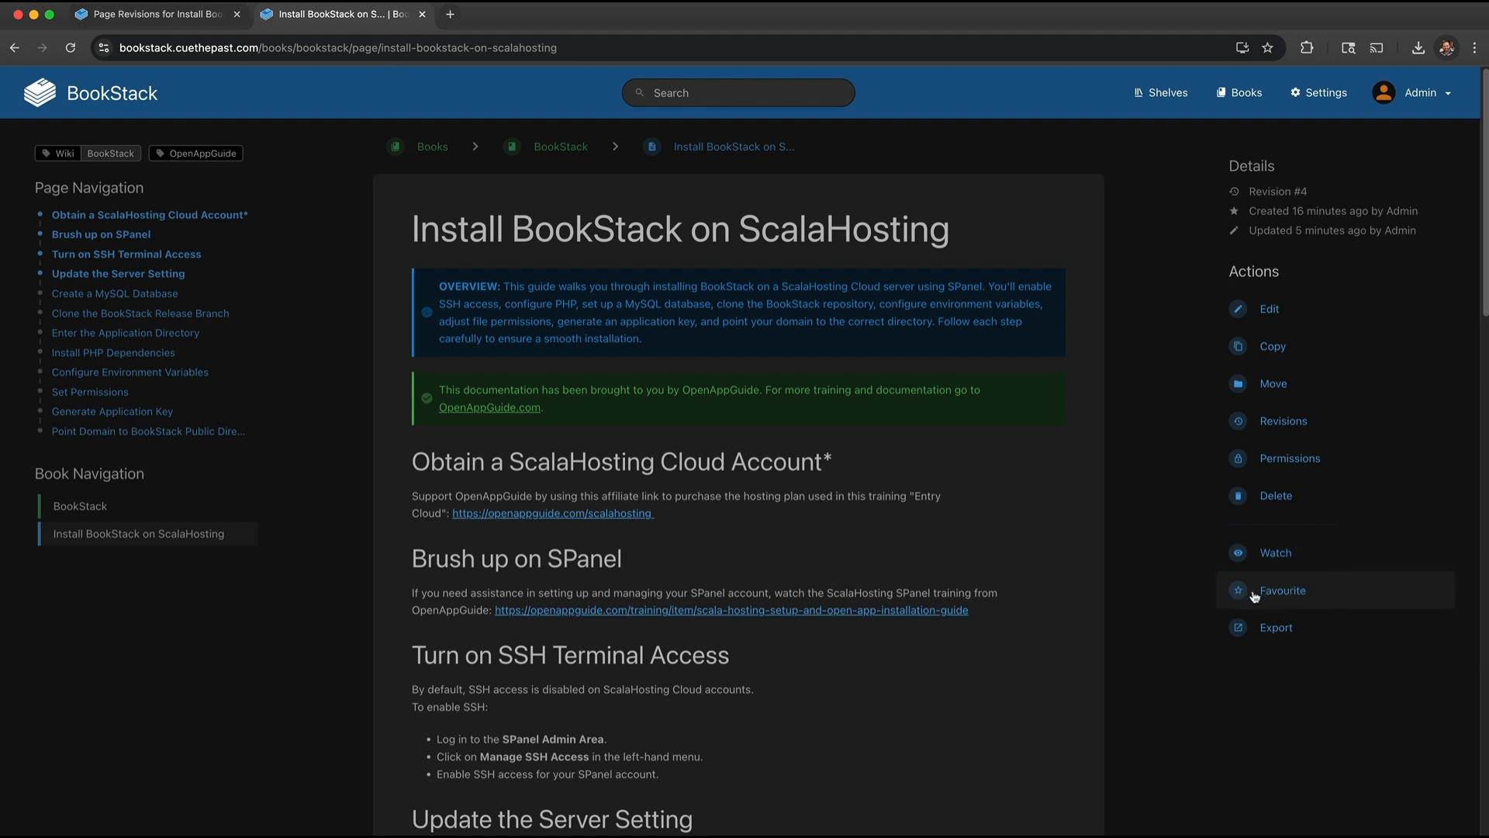
{"action": "left_click", "coordinate": [1287, 593]}
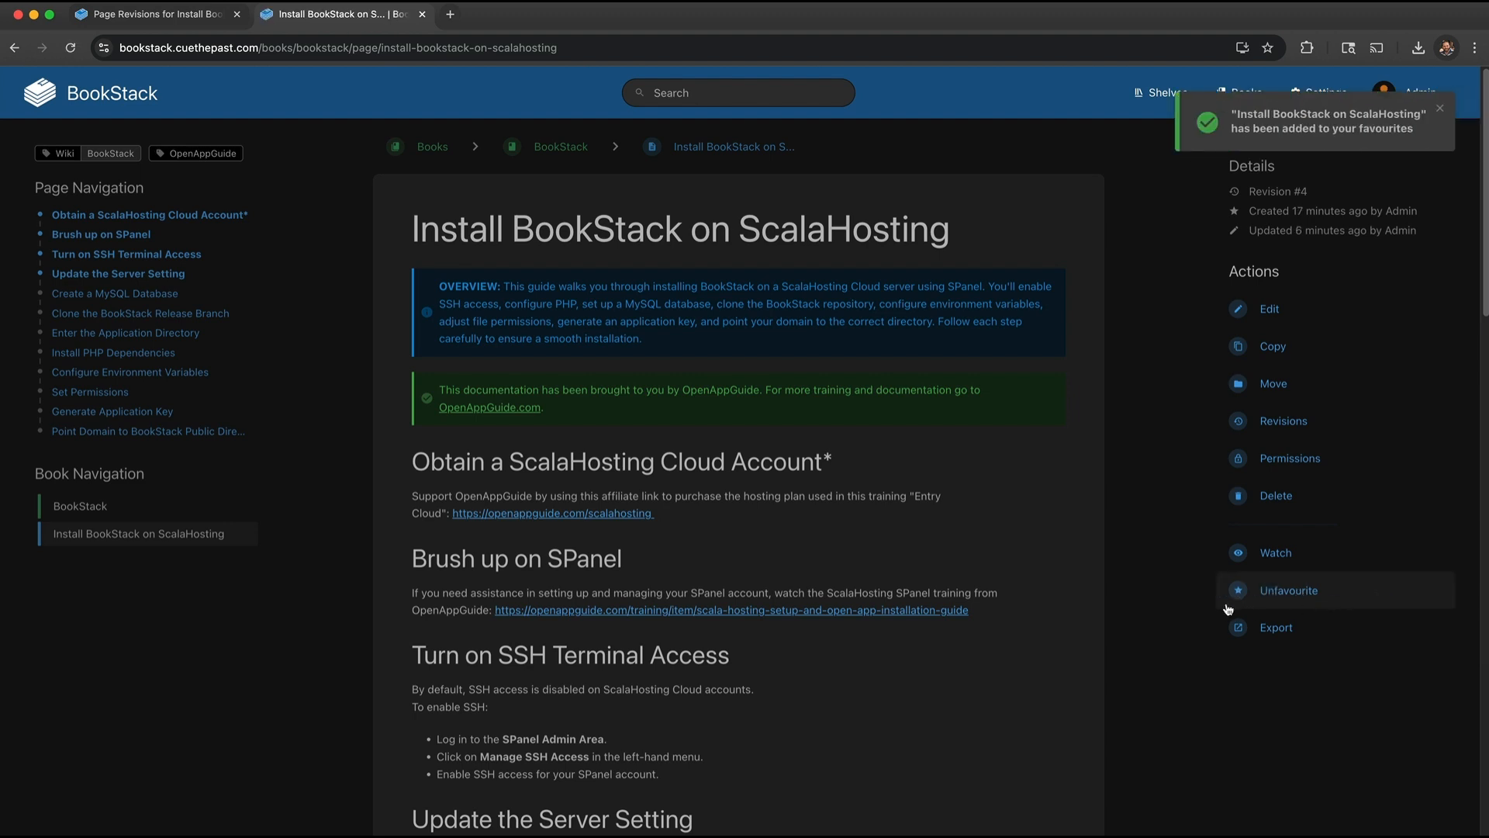
{"action": "left_click", "coordinate": [1443, 112]}
{"action": "left_click", "coordinate": [1439, 103]}
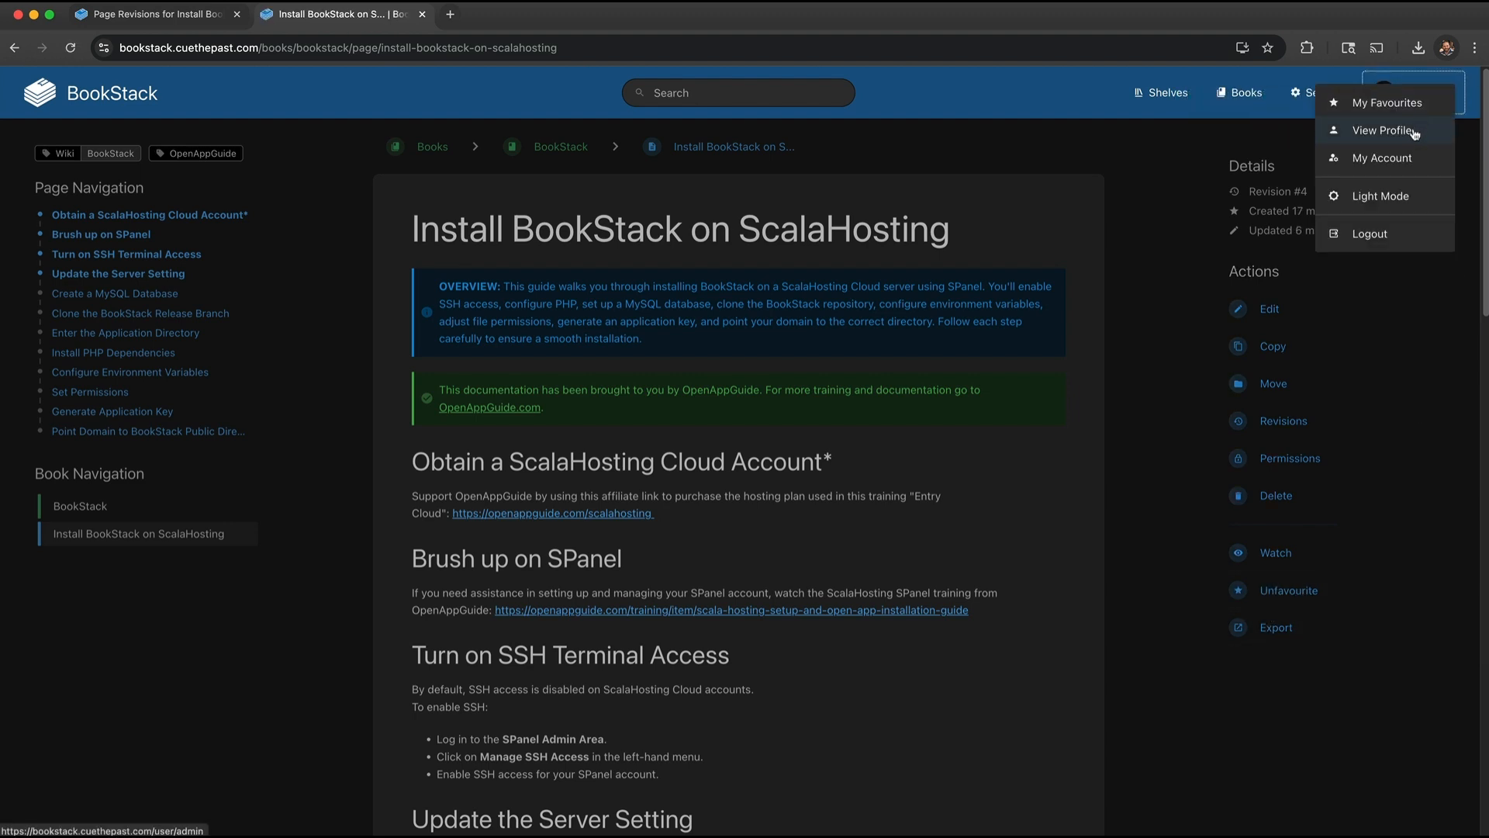
Step: Check the My Favourites list, return to the installation page and look at its export options
{"action": "left_click", "coordinate": [1375, 109]}
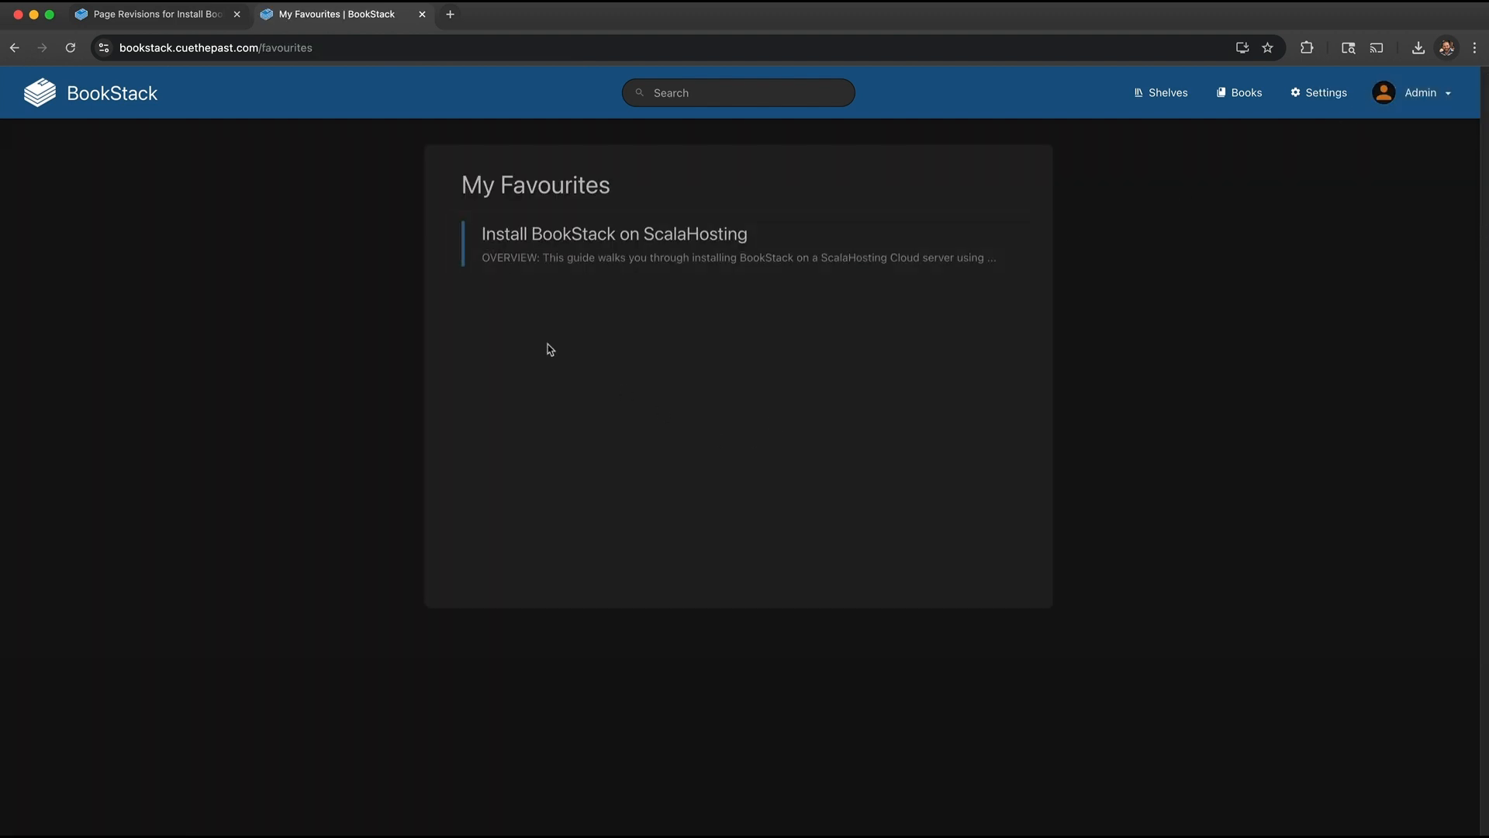
{"action": "left_click", "coordinate": [14, 47]}
{"action": "left_click", "coordinate": [1264, 632]}
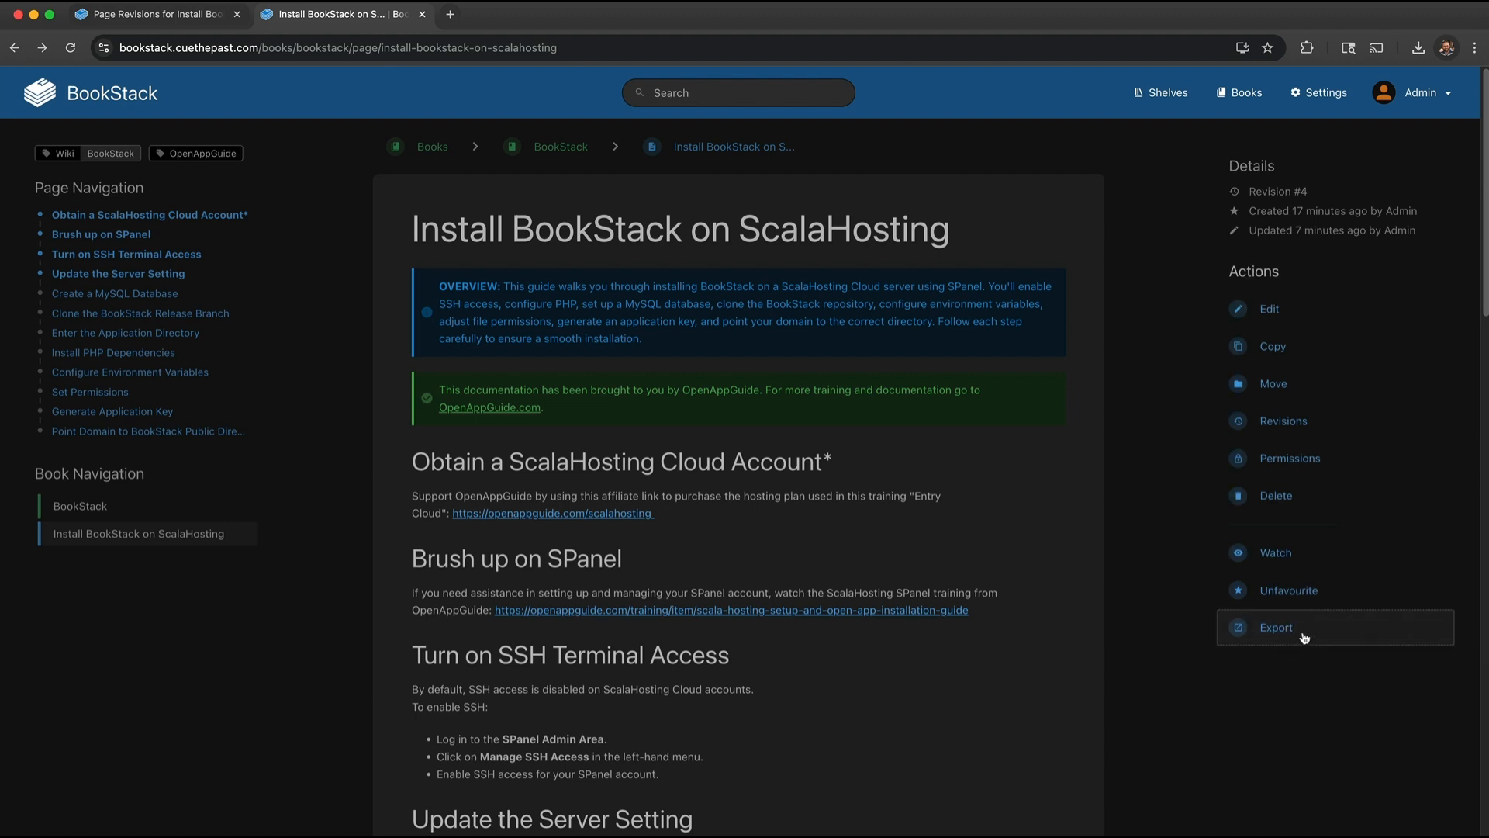
{"action": "left_click", "coordinate": [1304, 638]}
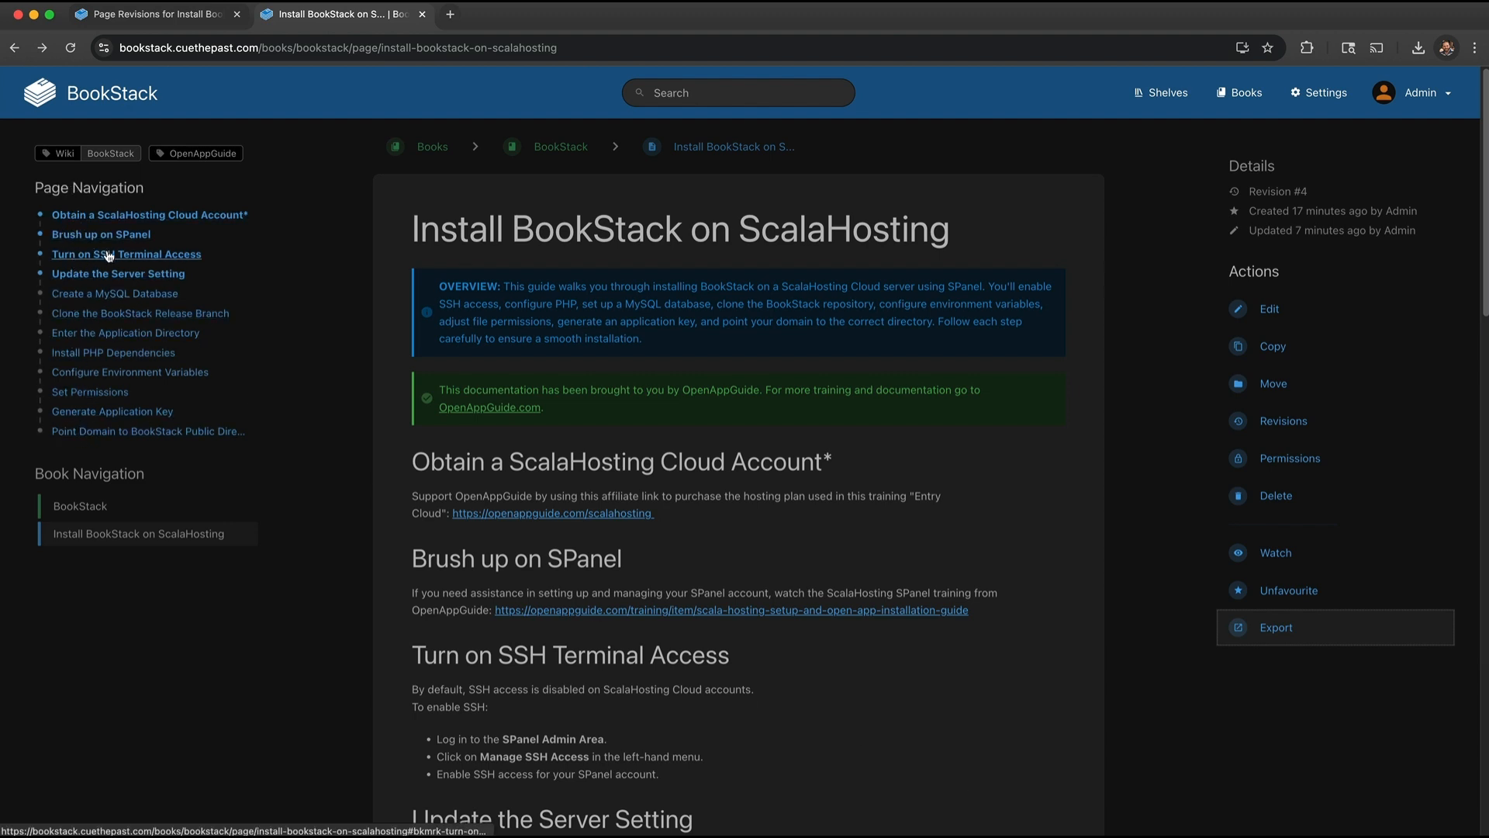
Step: Jump between sections of the installation guide with its page navigation, ending at "Obtain a ScalaHosting Cloud Account"
{"action": "left_click", "coordinate": [117, 314]}
{"action": "left_click", "coordinate": [115, 341]}
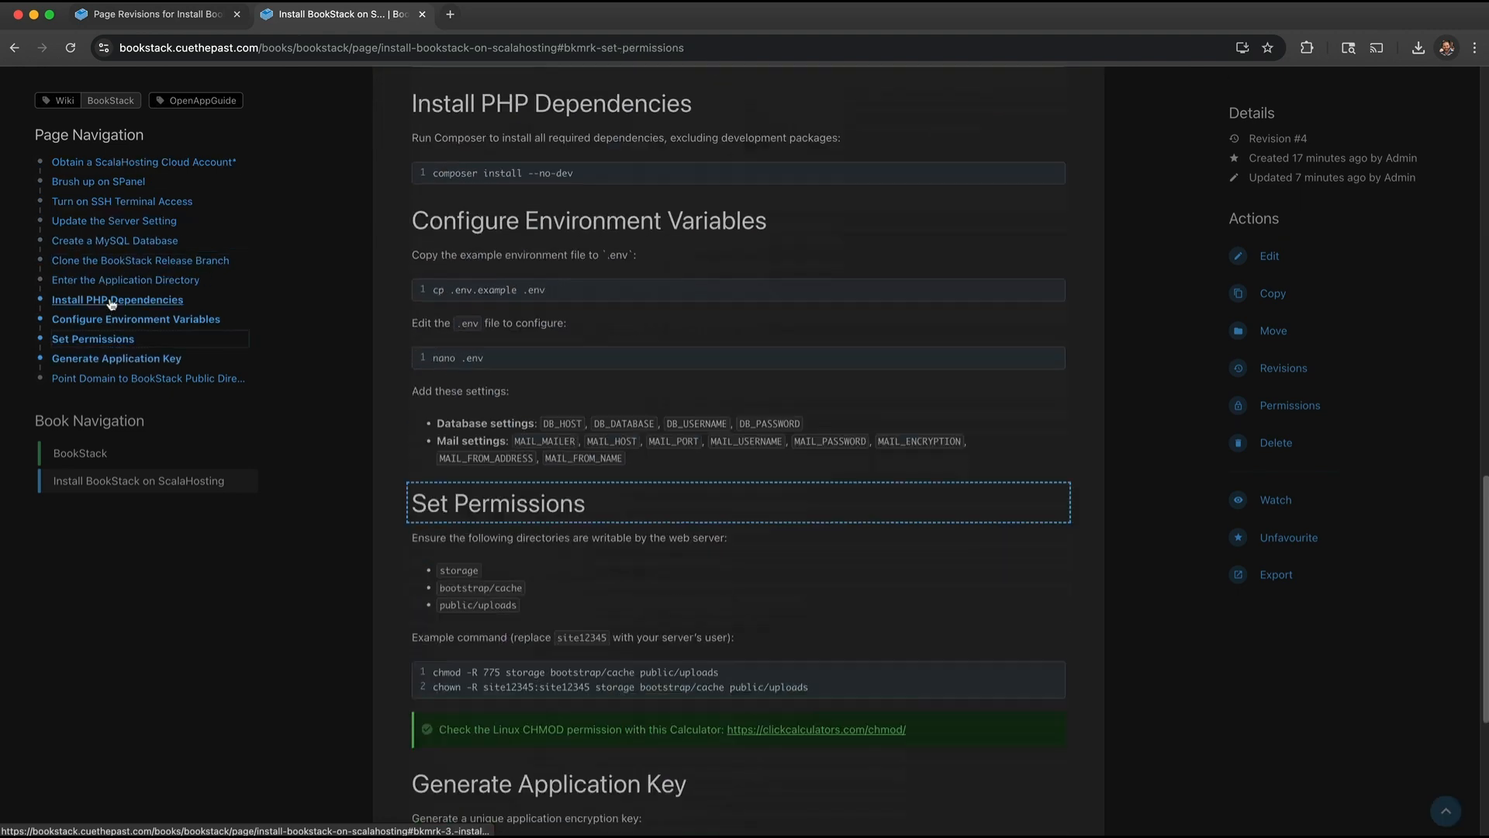
{"action": "scroll", "coordinate": [117, 243], "scroll_direction": "up", "scroll_amount": 5}
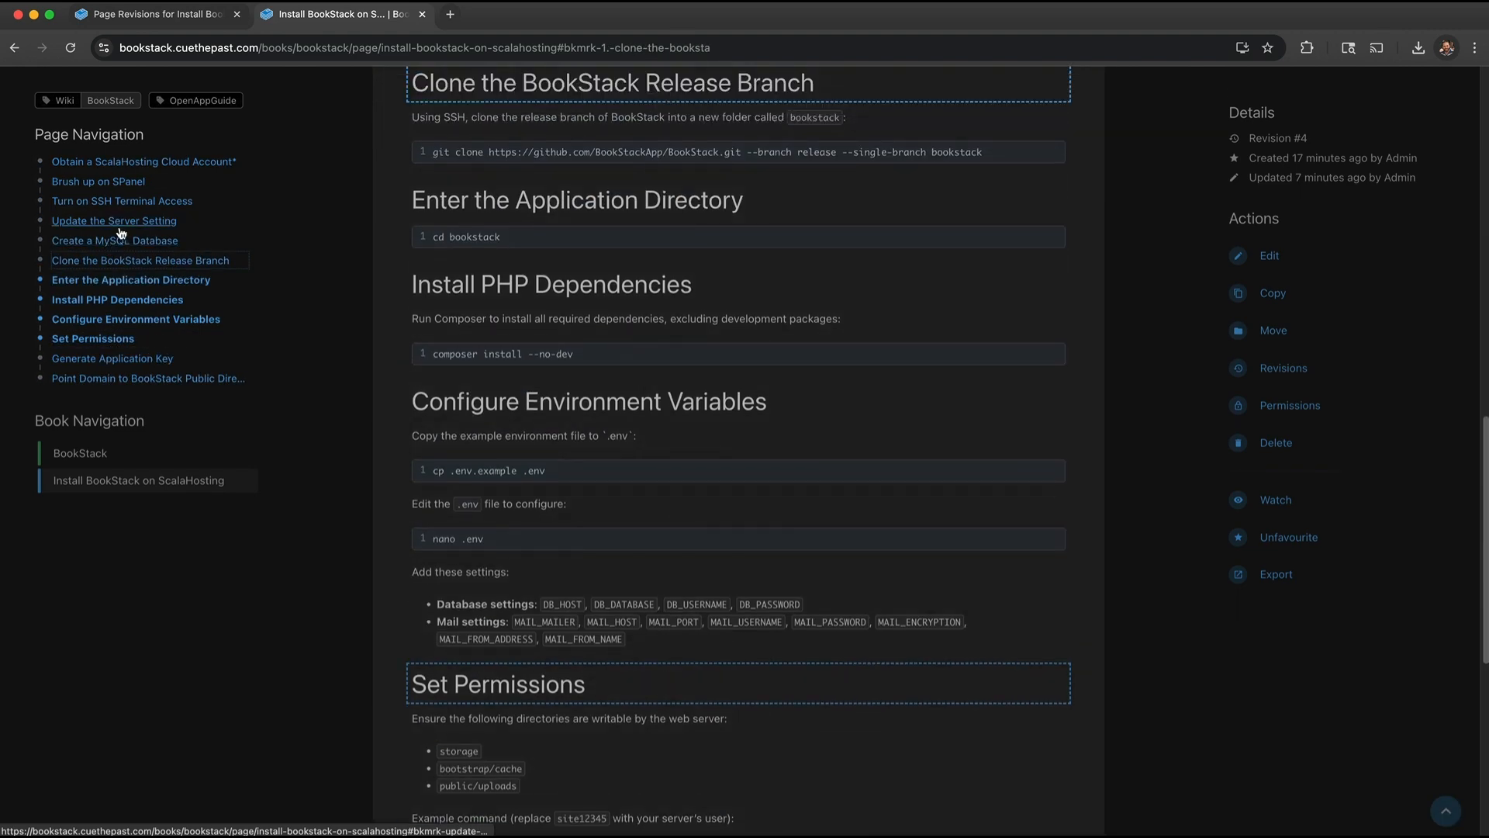
{"action": "left_click", "coordinate": [120, 223]}
{"action": "left_click", "coordinate": [128, 180]}
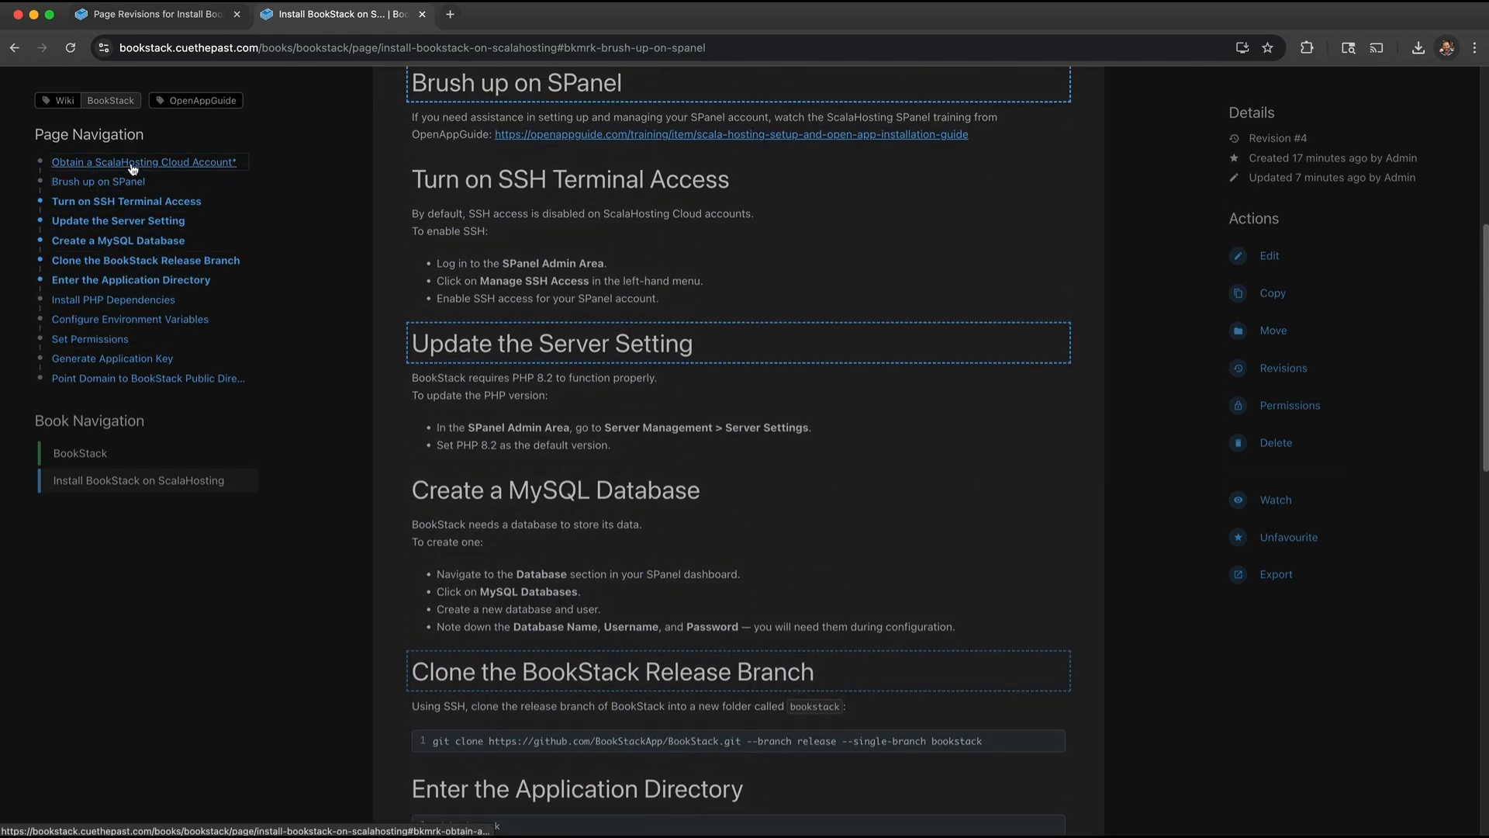
{"action": "left_click", "coordinate": [124, 162]}
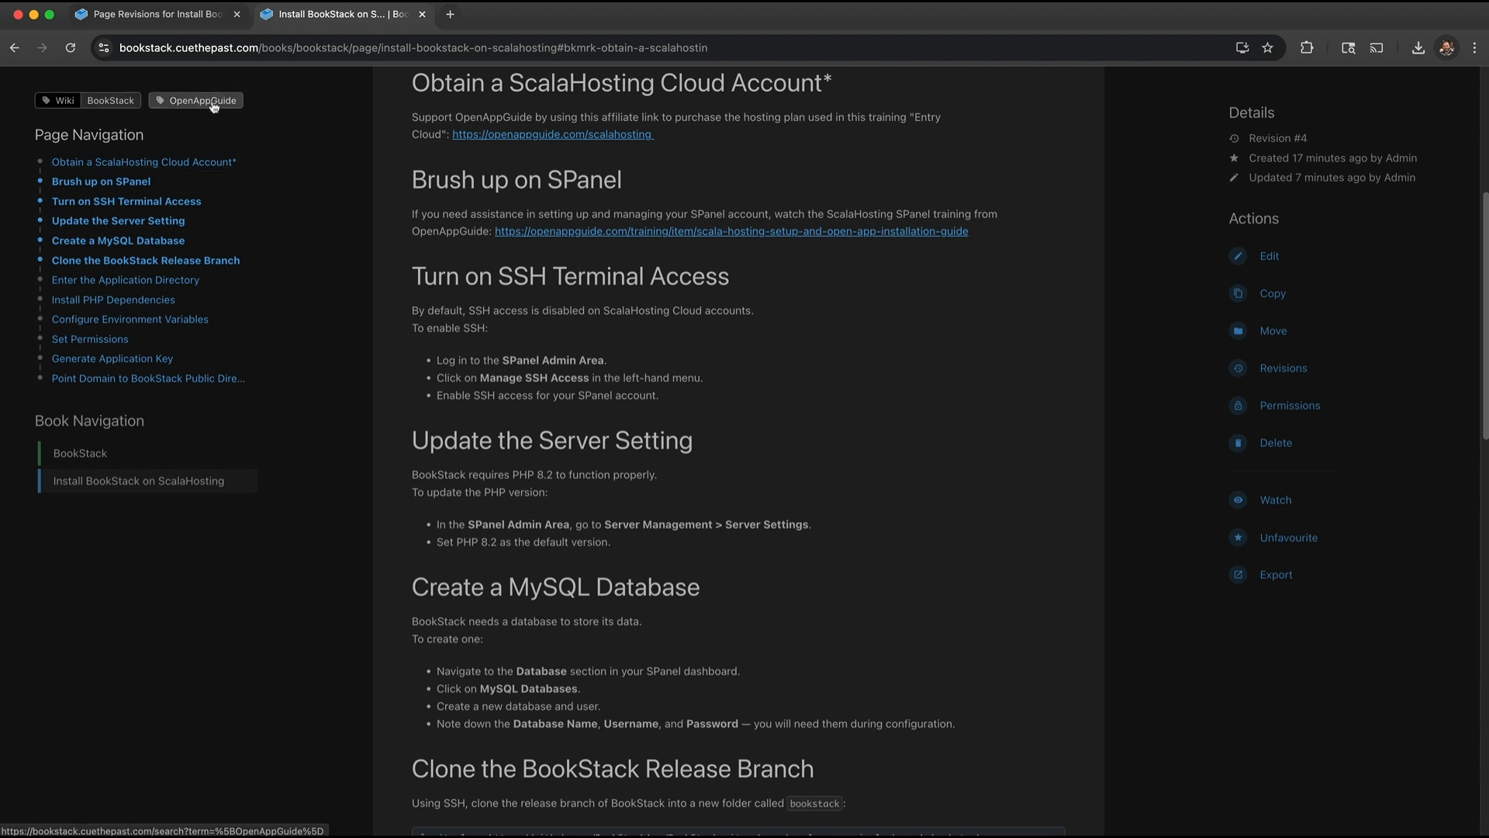
Step: Find all content tagged OpenAppGuide from the page's tag and inspect the resulting search term and address
{"action": "left_click", "coordinate": [165, 104]}
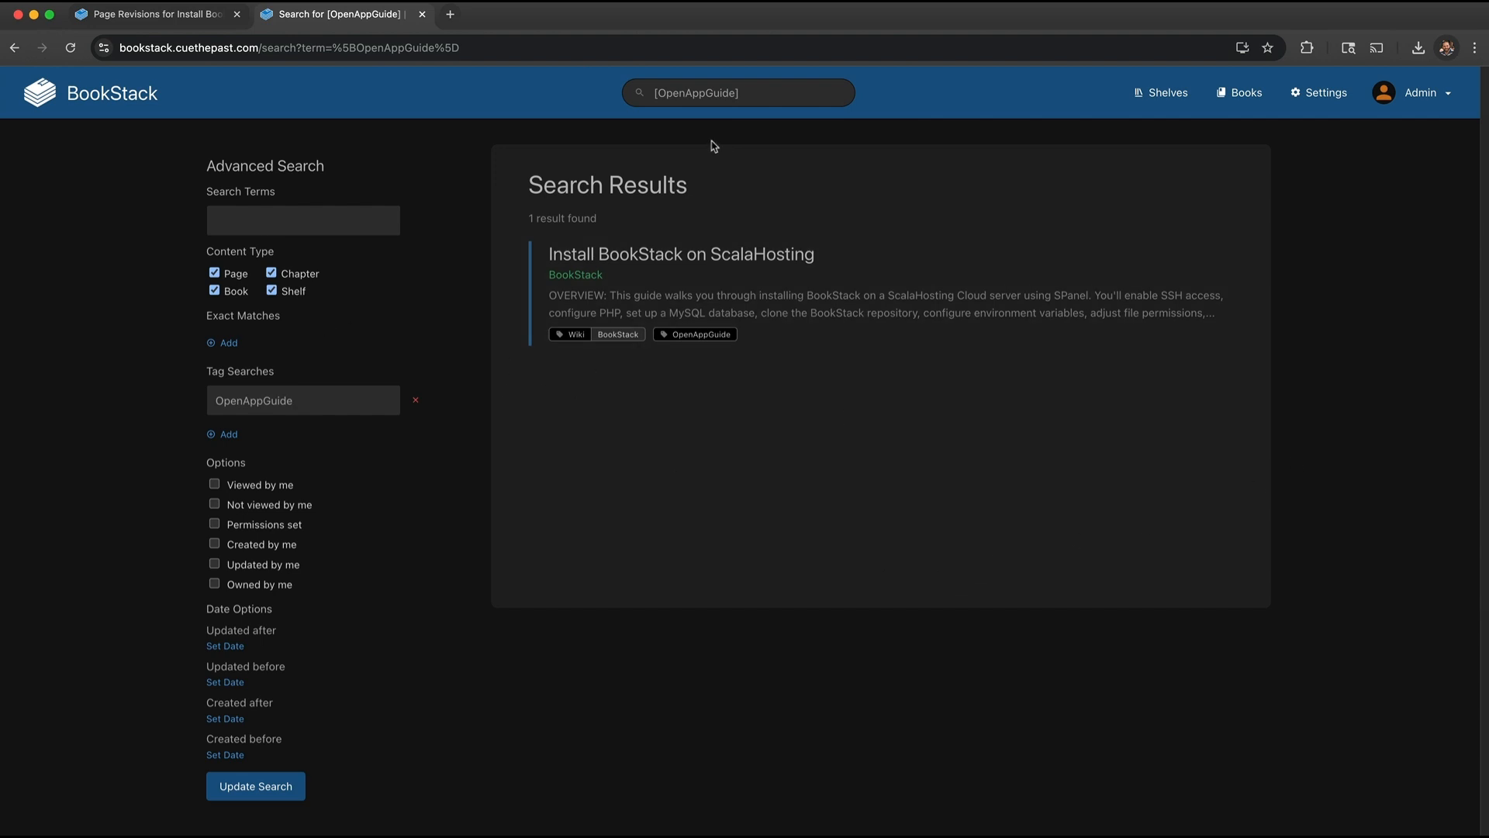
{"action": "triple_click", "coordinate": [770, 98]}
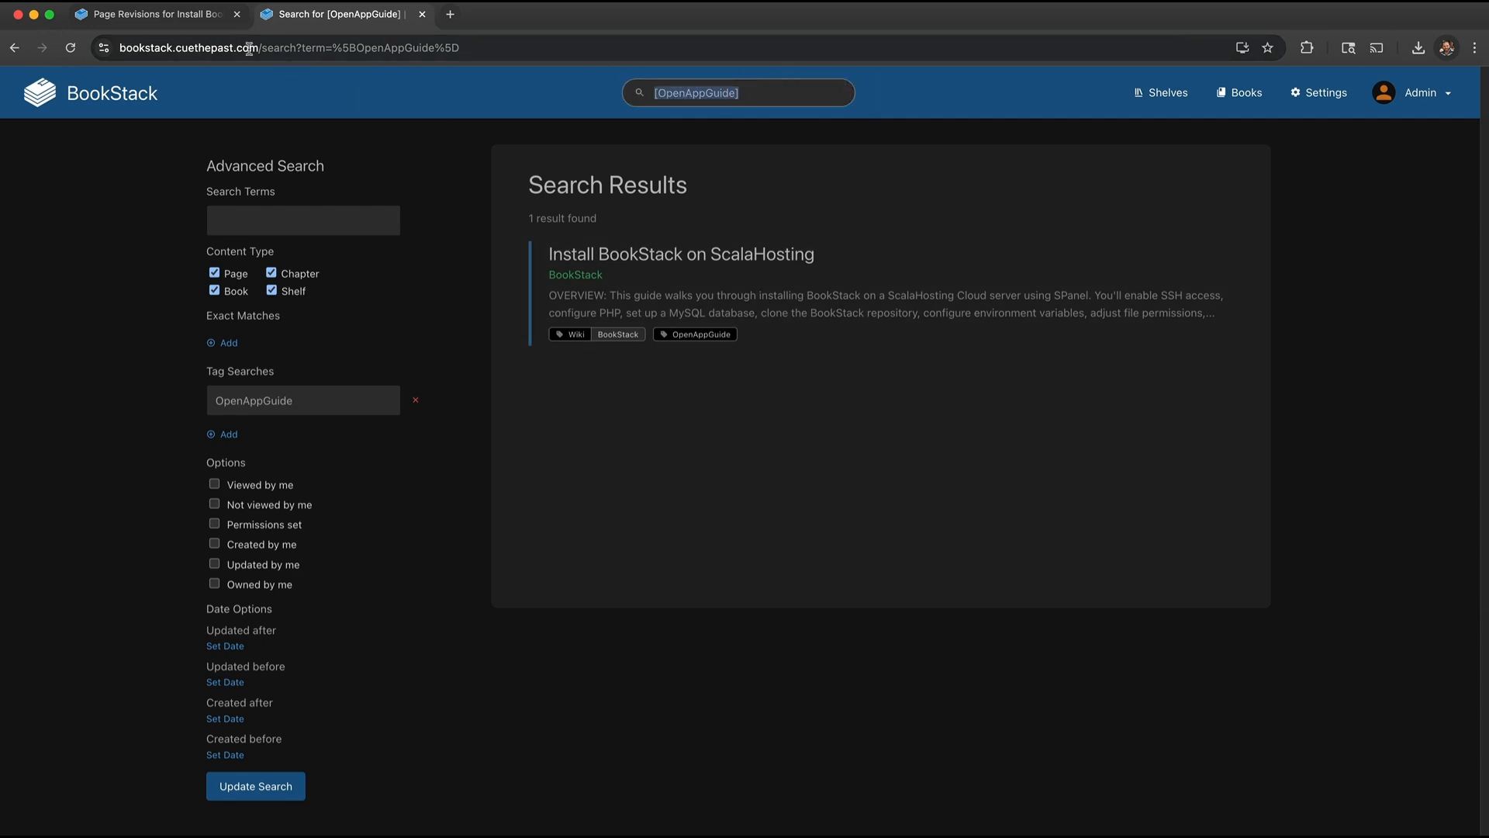
{"action": "left_click_drag", "start_coordinate": [261, 49], "coordinate": [301, 48]}
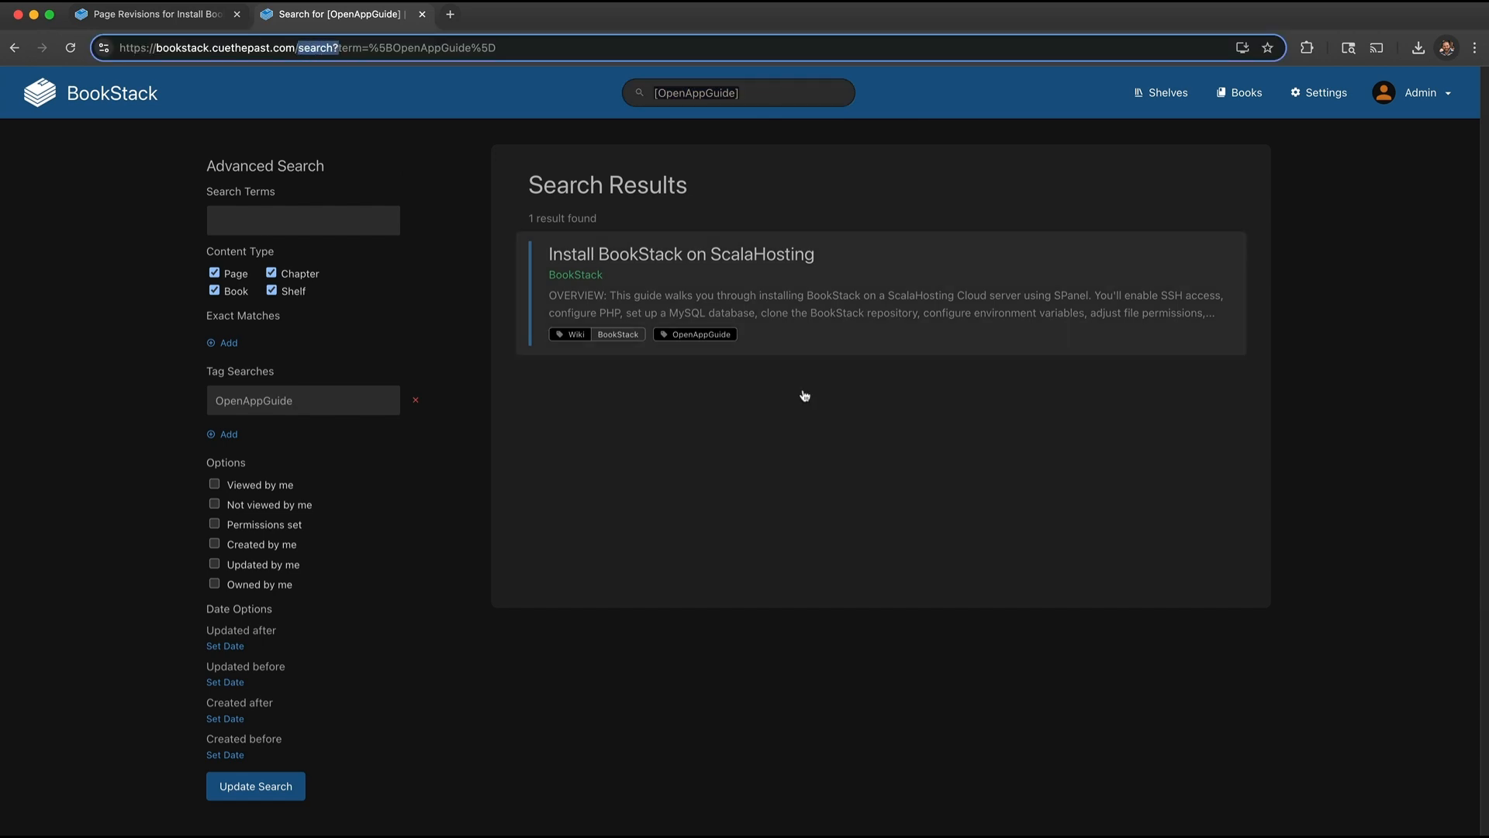
{"action": "left_click", "coordinate": [983, 582]}
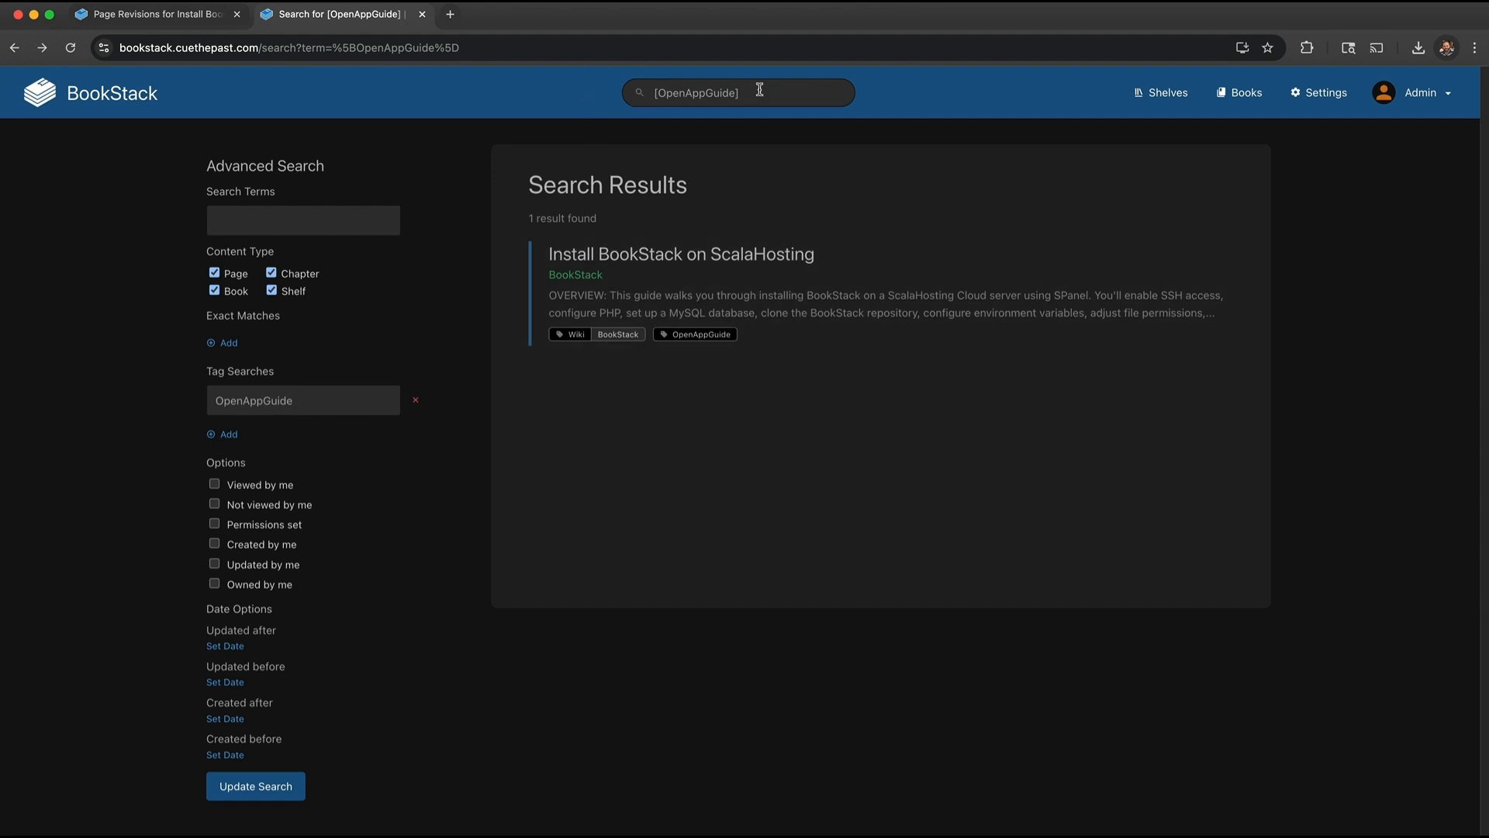
{"action": "left_click", "coordinate": [682, 93]}
{"action": "key", "text": "Return"}
Step: Refine the OpenAppGuide tag search with the term "BookStack", limited to pages and books and to items viewed by me
{"action": "left_click", "coordinate": [346, 218]}
{"action": "type", "text": "B"}
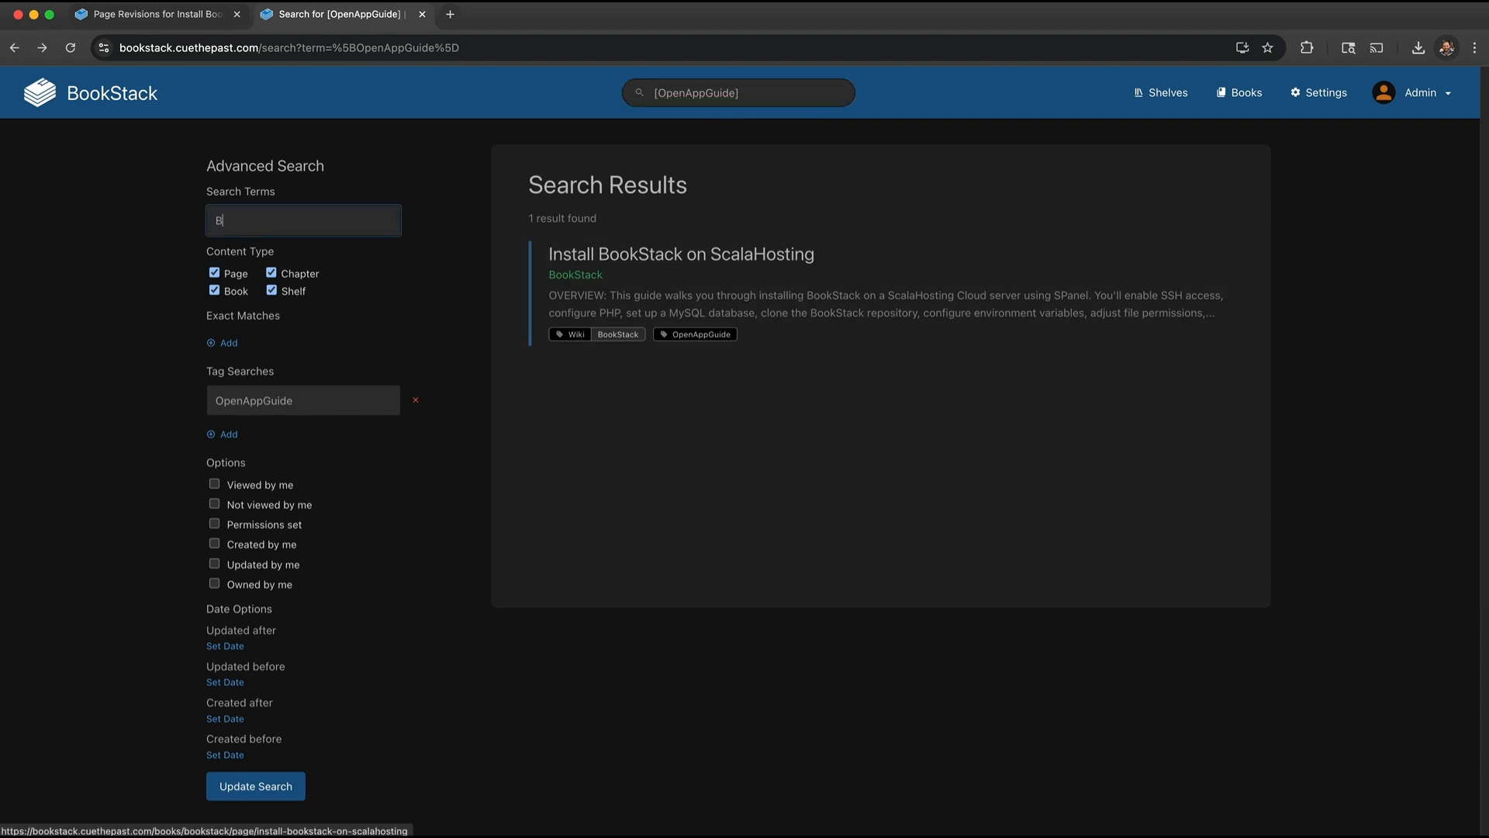
{"action": "type", "text": "ookStack"}
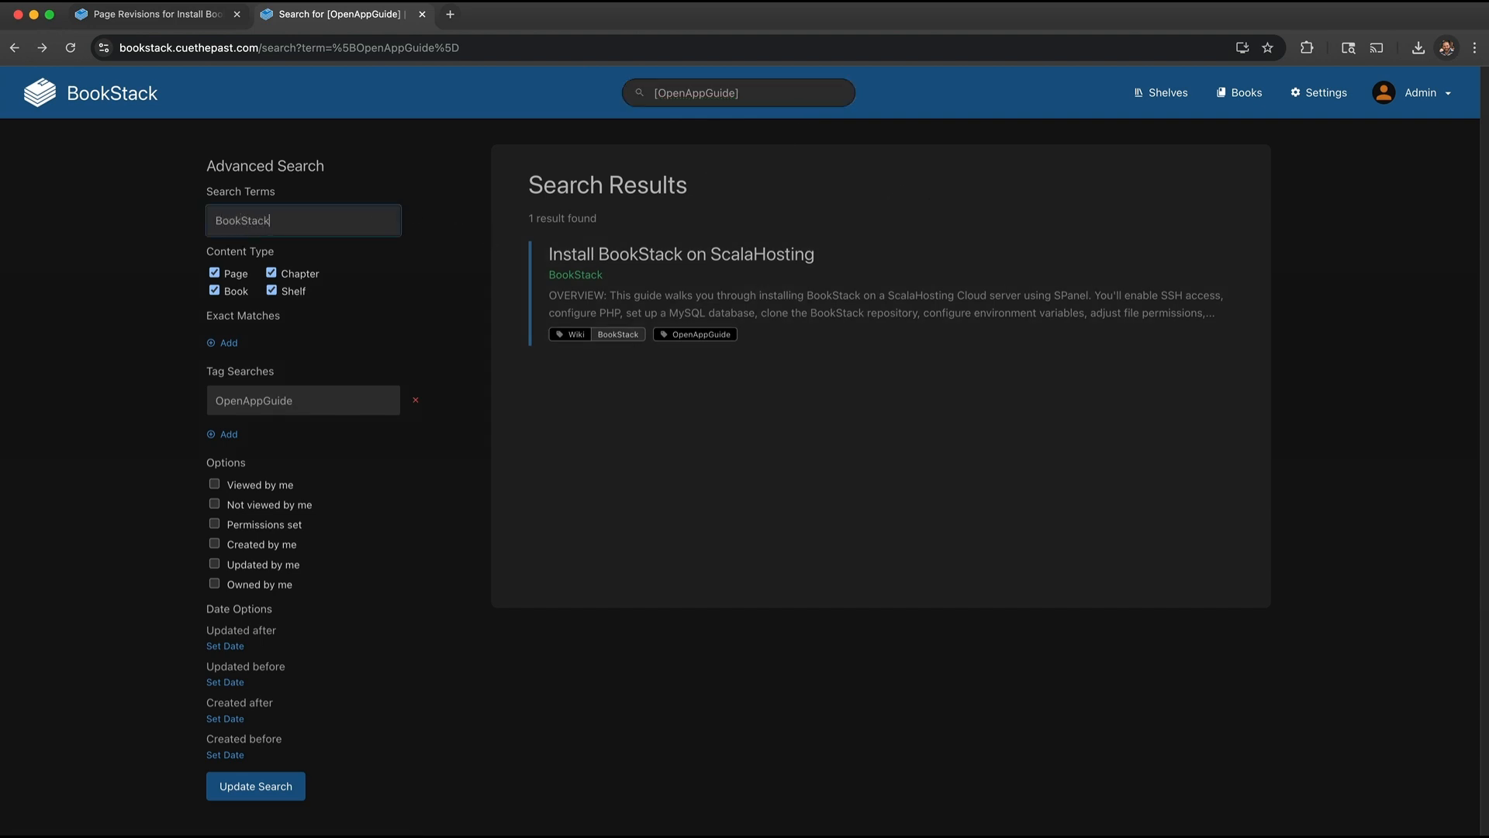
{"action": "left_click", "coordinate": [285, 290]}
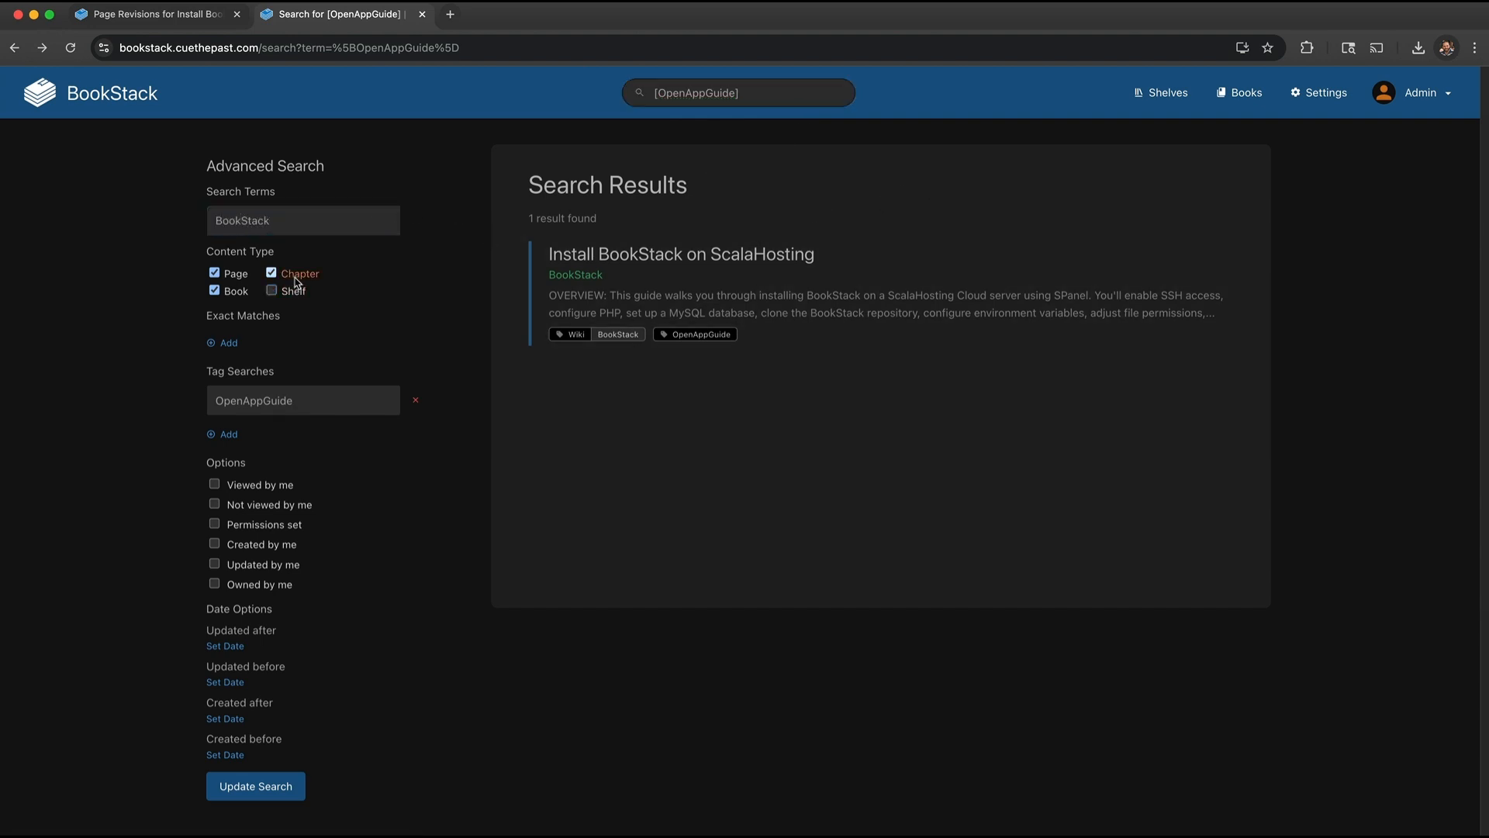
{"action": "left_click", "coordinate": [291, 274]}
{"action": "left_click", "coordinate": [265, 493]}
{"action": "left_click", "coordinate": [282, 789]}
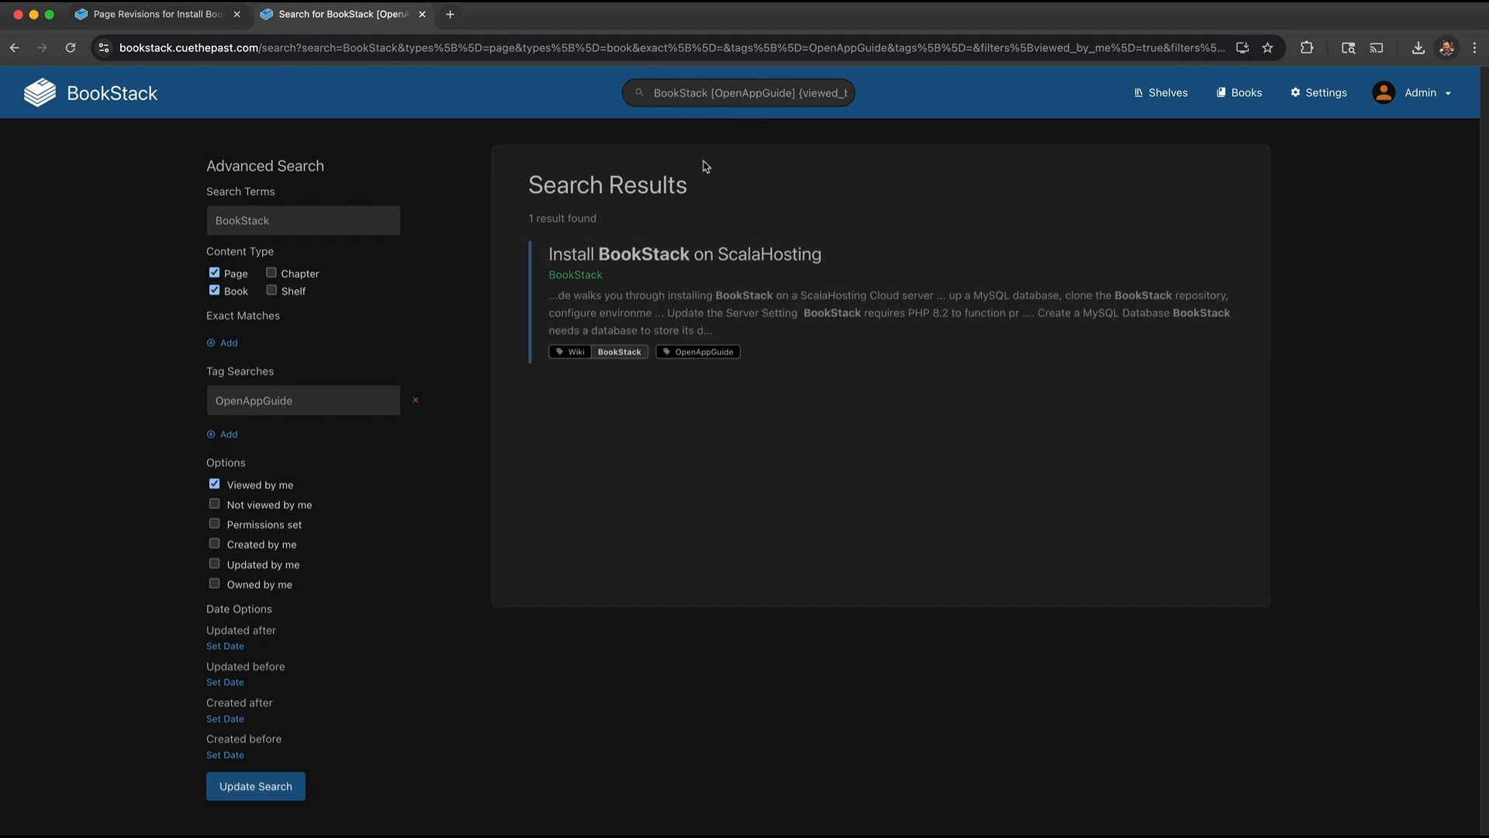
Step: Examine the full search query generated from the advanced search filters, including its viewed-by-me and type parts
{"action": "left_click_drag", "start_coordinate": [645, 91], "coordinate": [882, 95]}
{"action": "left_click", "coordinate": [804, 81]}
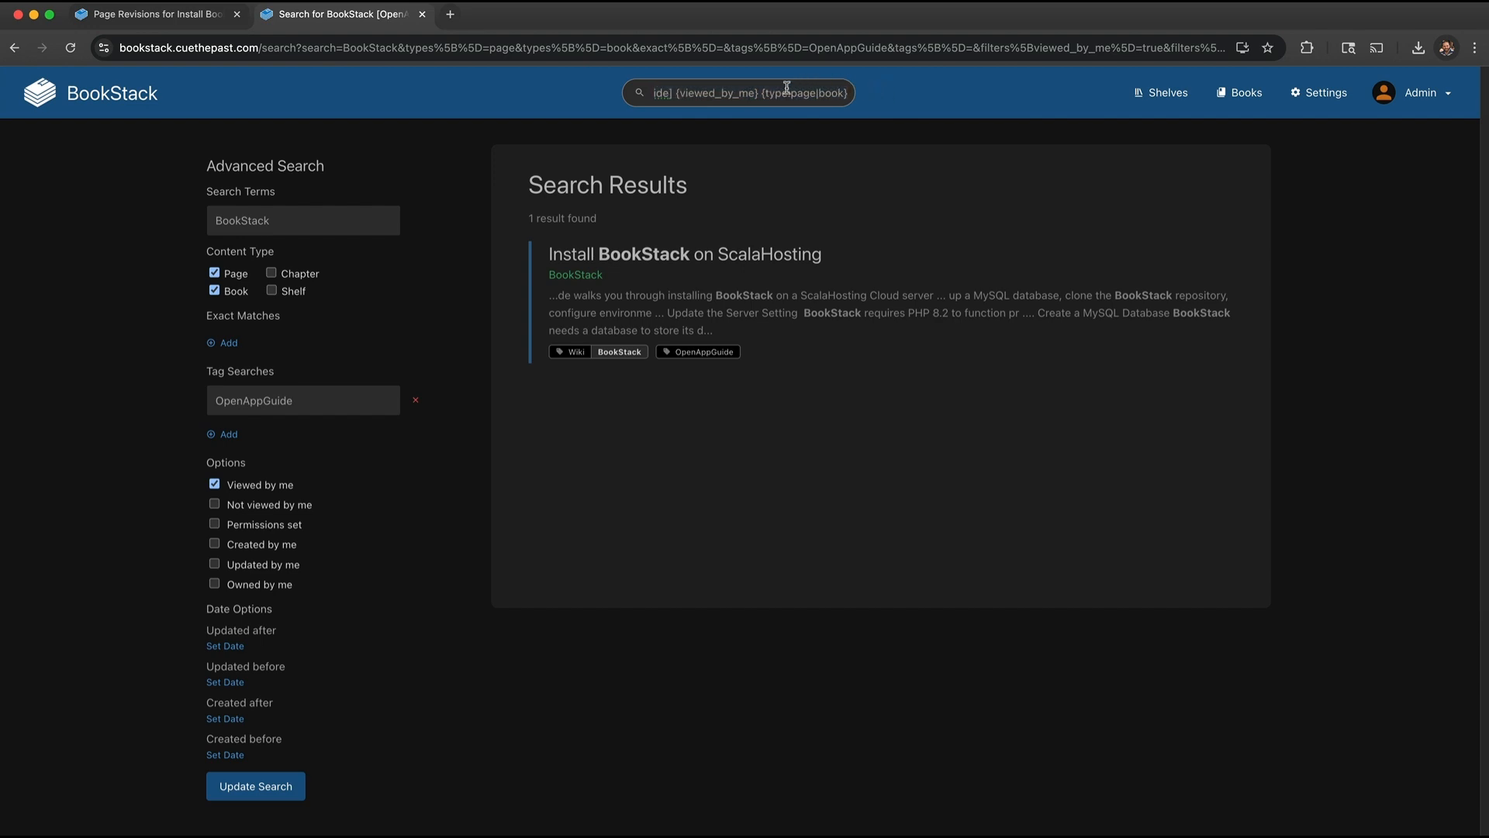
{"action": "left_click_drag", "start_coordinate": [763, 91], "coordinate": [855, 93]}
{"action": "left_click_drag", "start_coordinate": [675, 92], "coordinate": [800, 91]}
{"action": "left_click", "coordinate": [697, 90]}
{"action": "left_click", "coordinate": [750, 90]}
{"action": "left_click_drag", "start_coordinate": [707, 93], "coordinate": [930, 92]}
{"action": "left_click", "coordinate": [705, 93]}
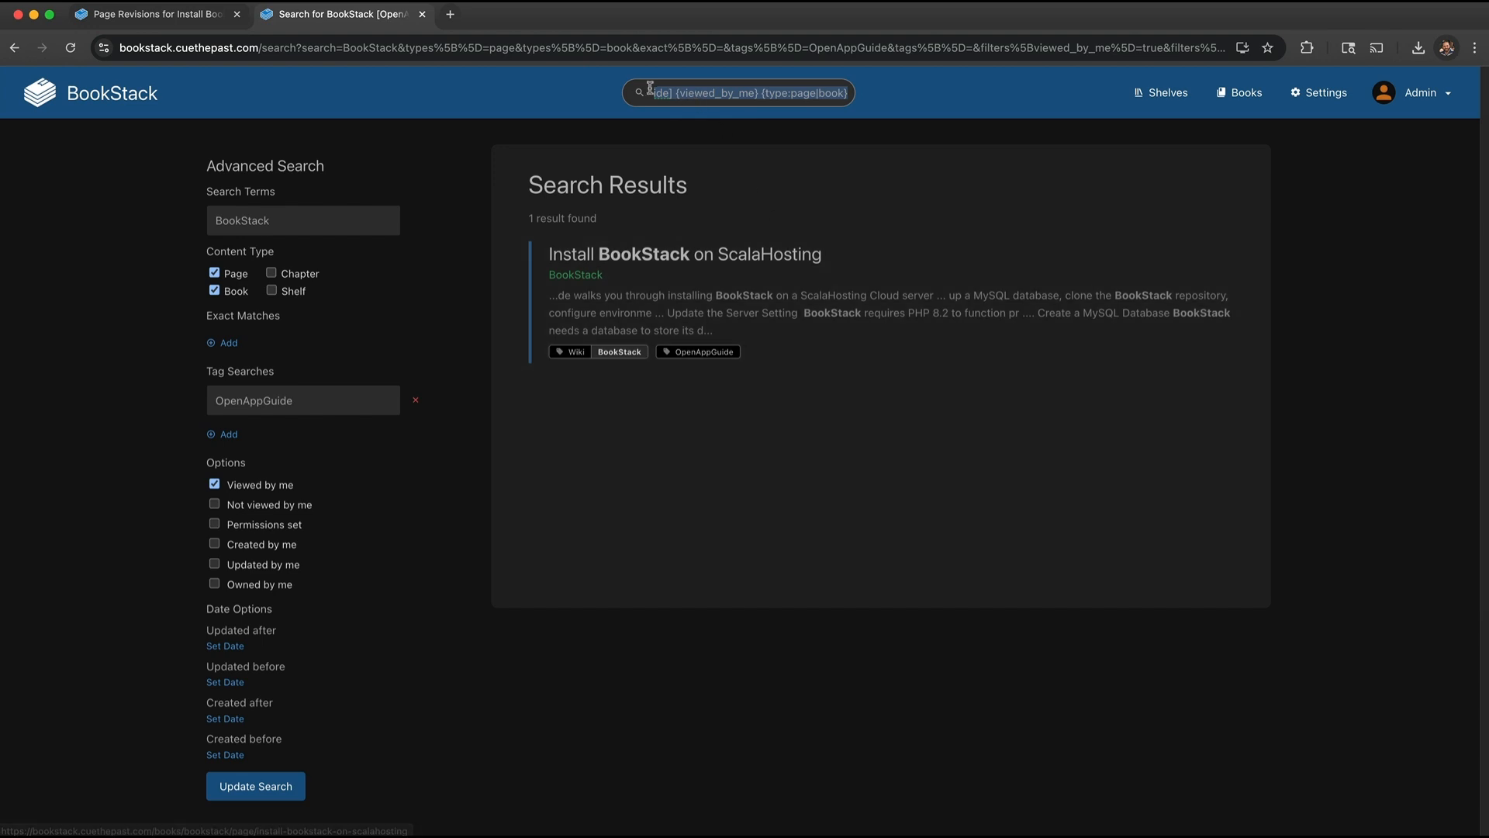
{"action": "left_click", "coordinate": [988, 102]}
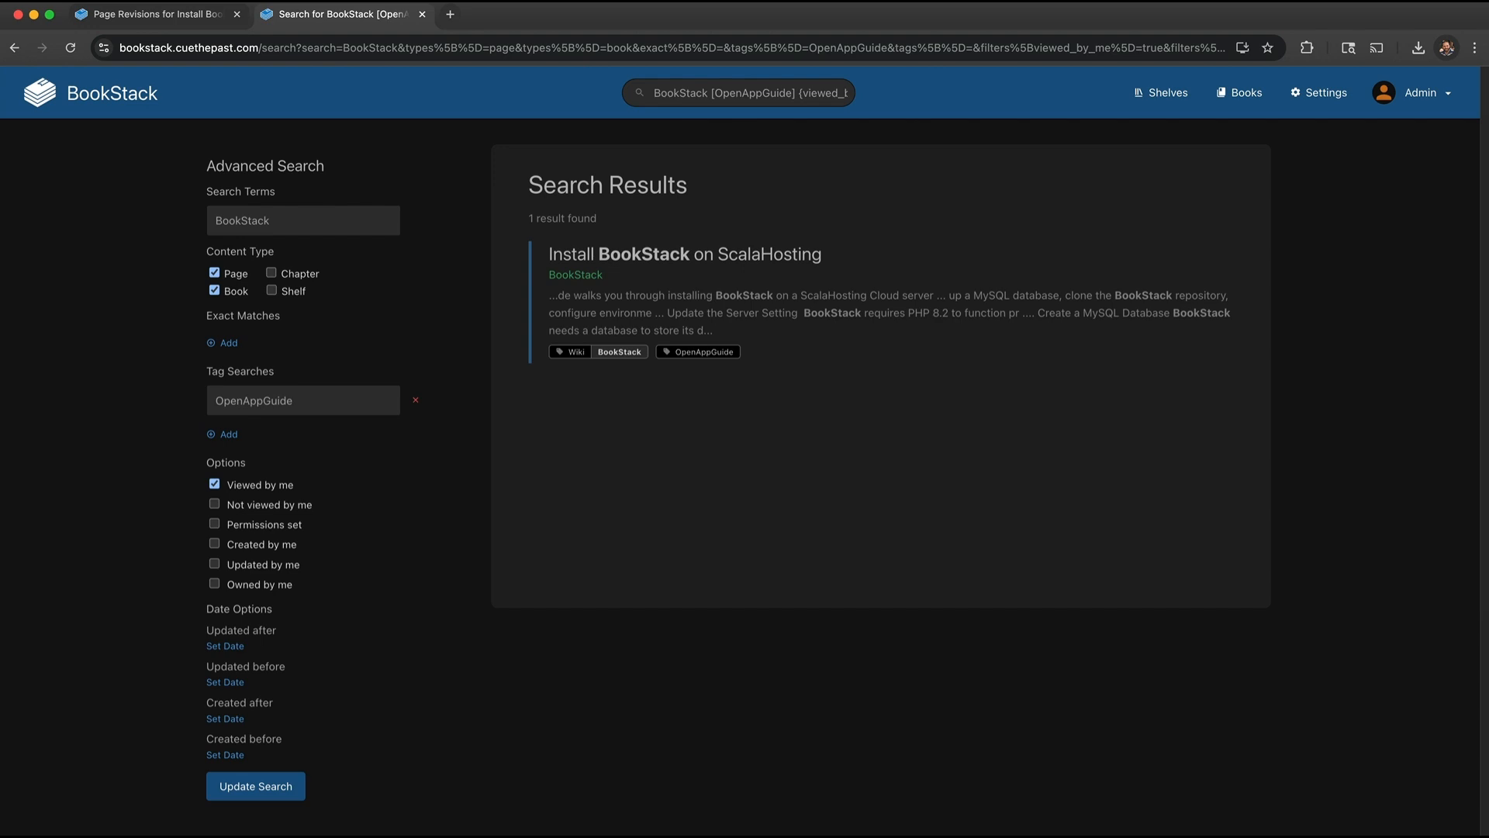
Step: Open the overview of all tags from the Shelves page and check its address
{"action": "left_click", "coordinate": [1148, 96]}
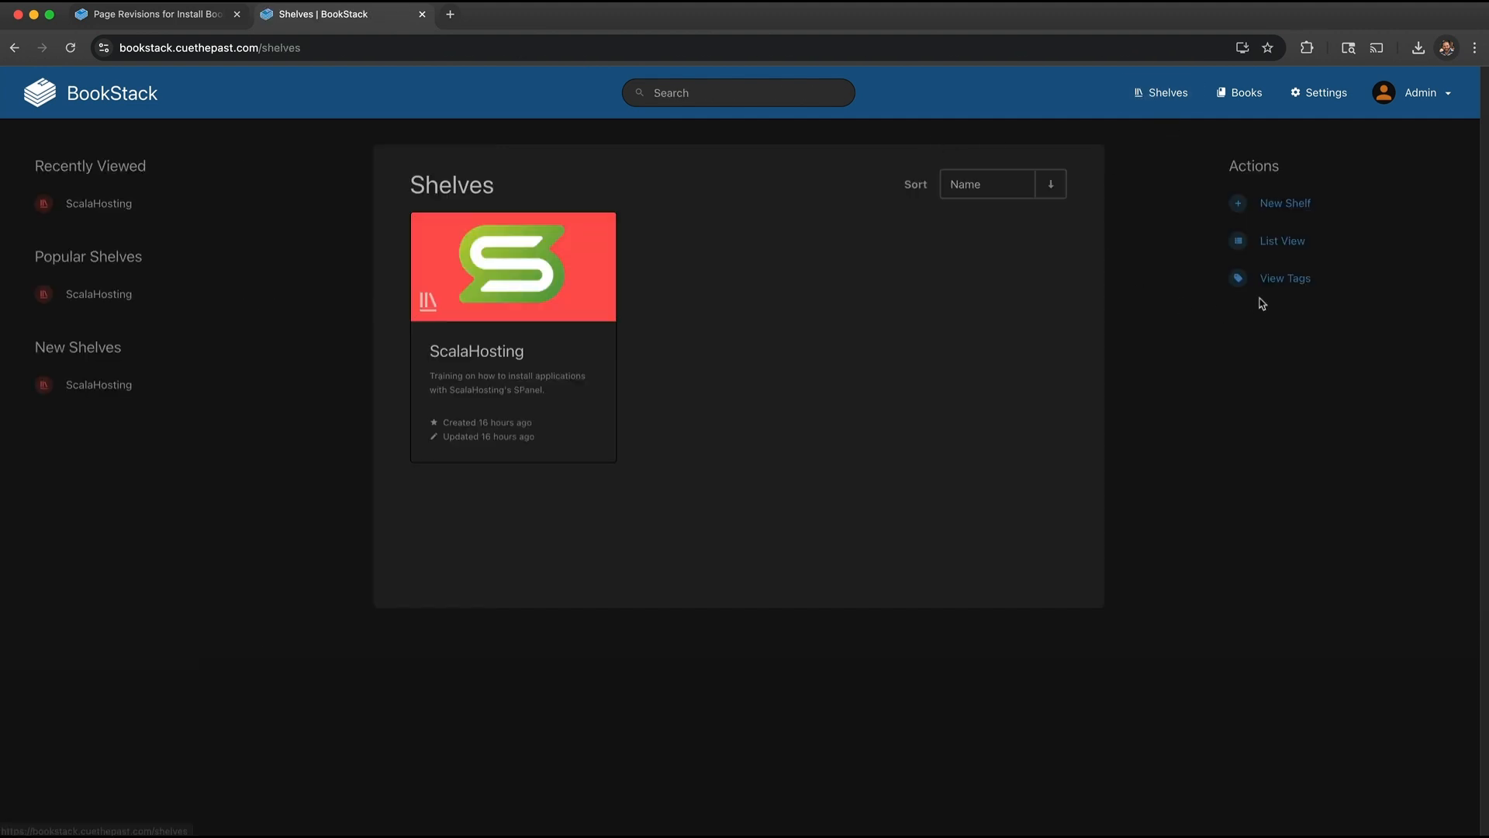
{"action": "left_click", "coordinate": [1288, 279]}
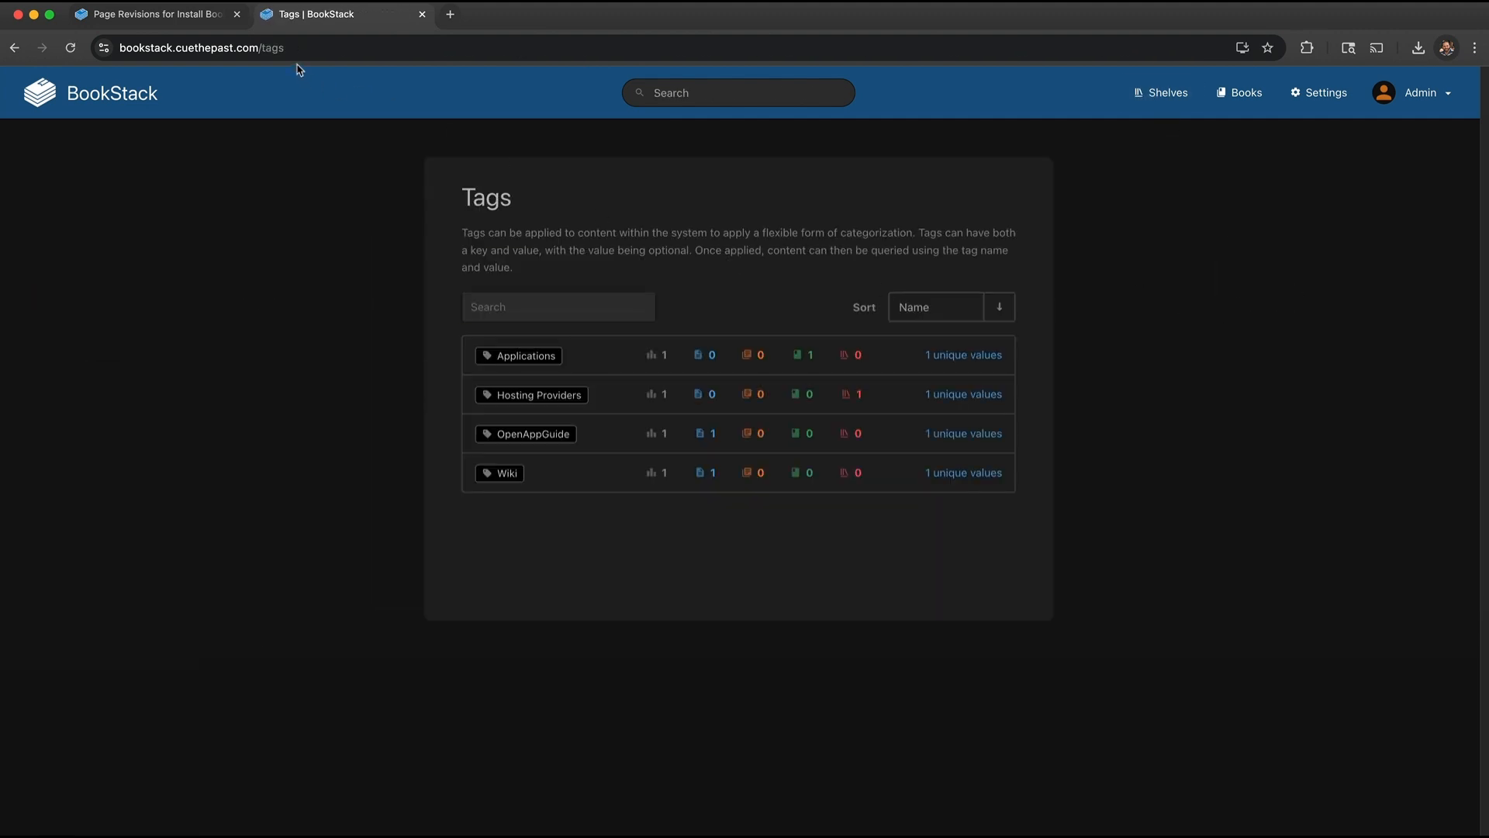
{"action": "double_click", "coordinate": [266, 48]}
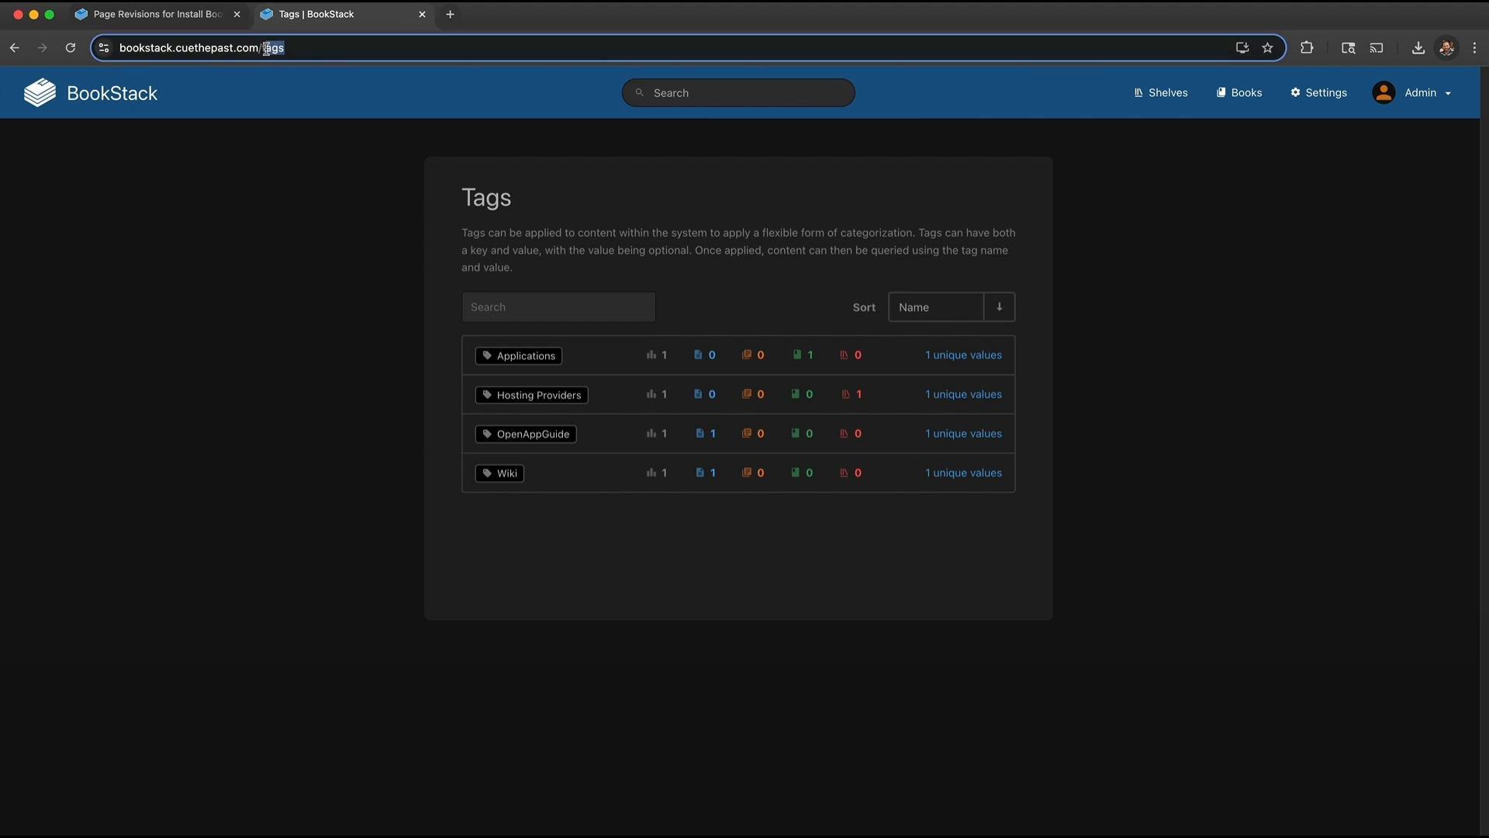
{"action": "left_click", "coordinate": [305, 221]}
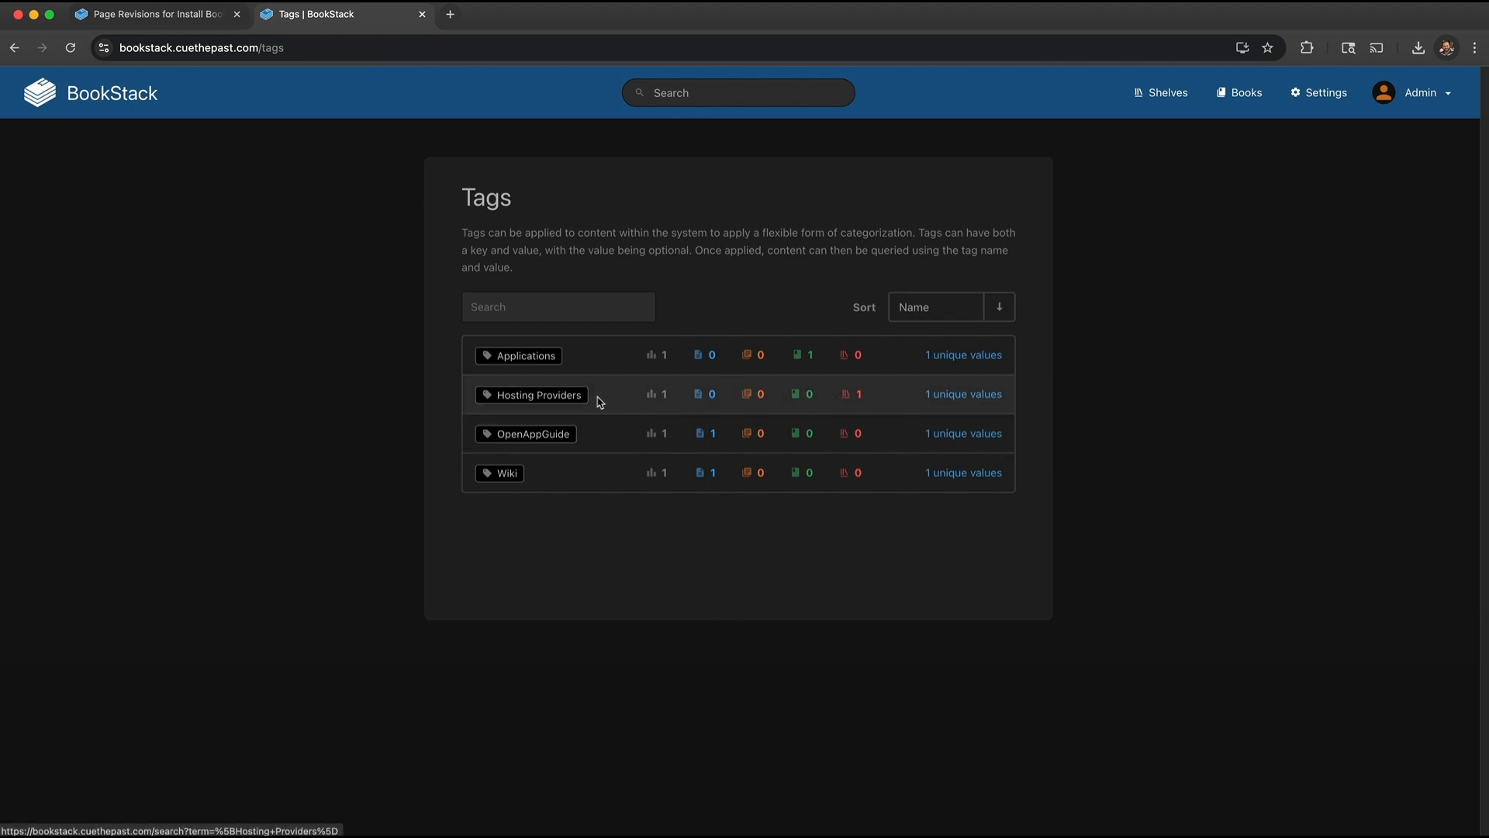
Step: View the shelves tagged Hosting Providers, return to the tags overview and show the unique values of the Wiki tag
{"action": "left_click", "coordinate": [855, 401]}
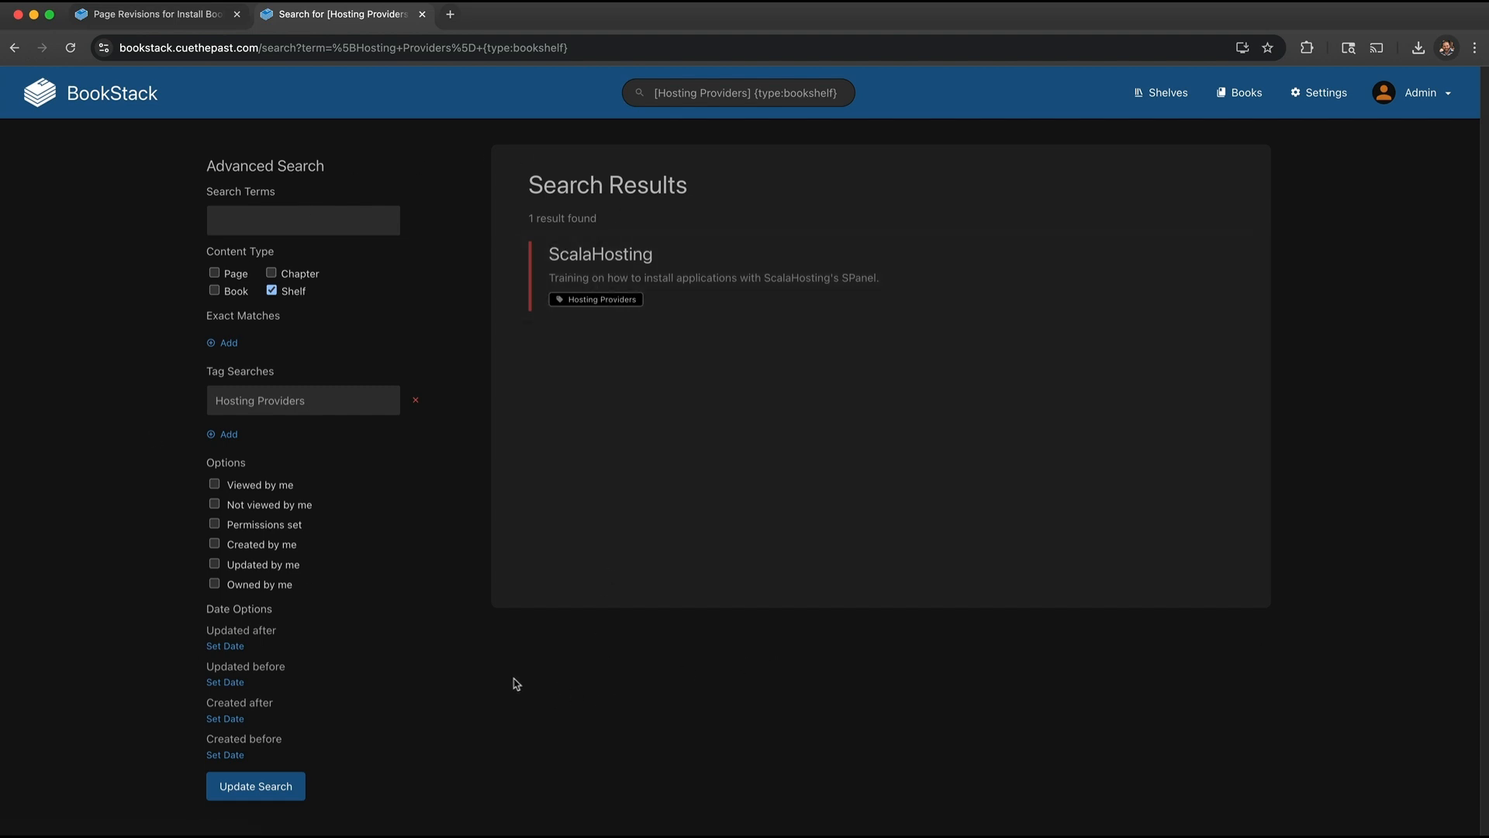
{"action": "left_click", "coordinate": [14, 48]}
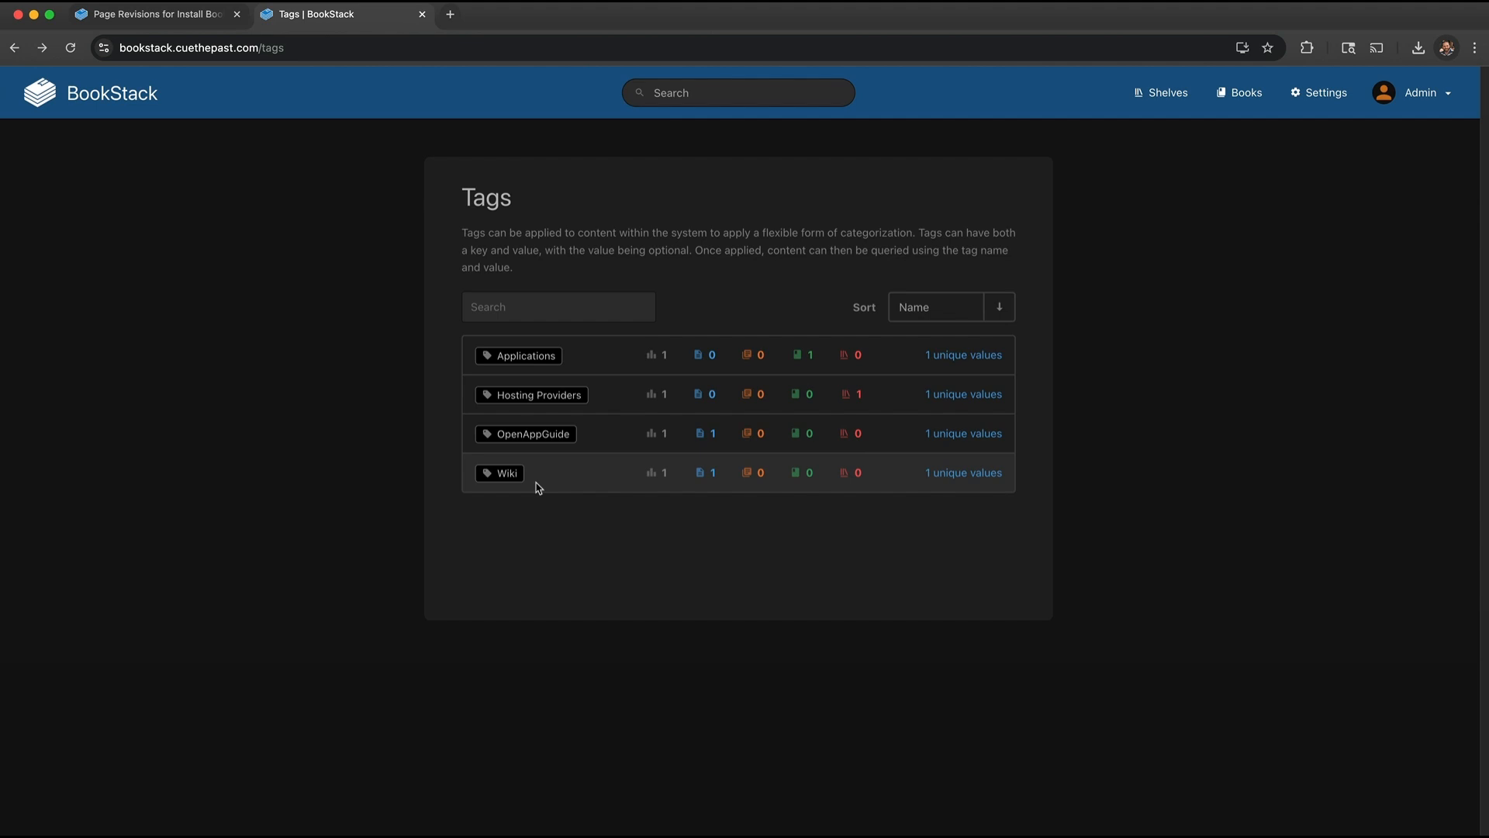
{"action": "left_click", "coordinate": [961, 474]}
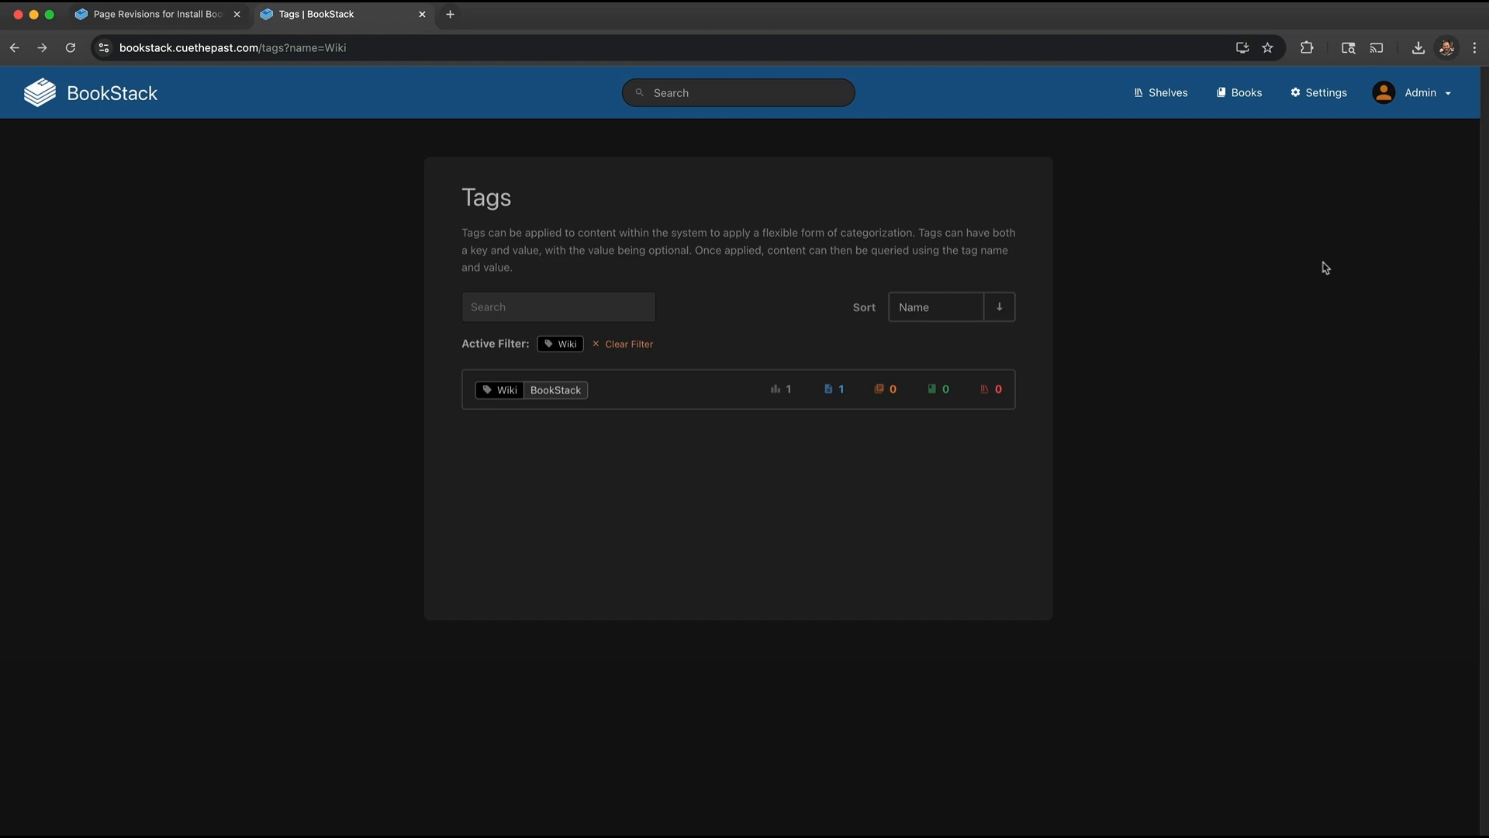
Step: Create a page titled "Demo" in the BookStack book, using a separate browser tab, and save it
{"action": "left_click", "coordinate": [1241, 93]}
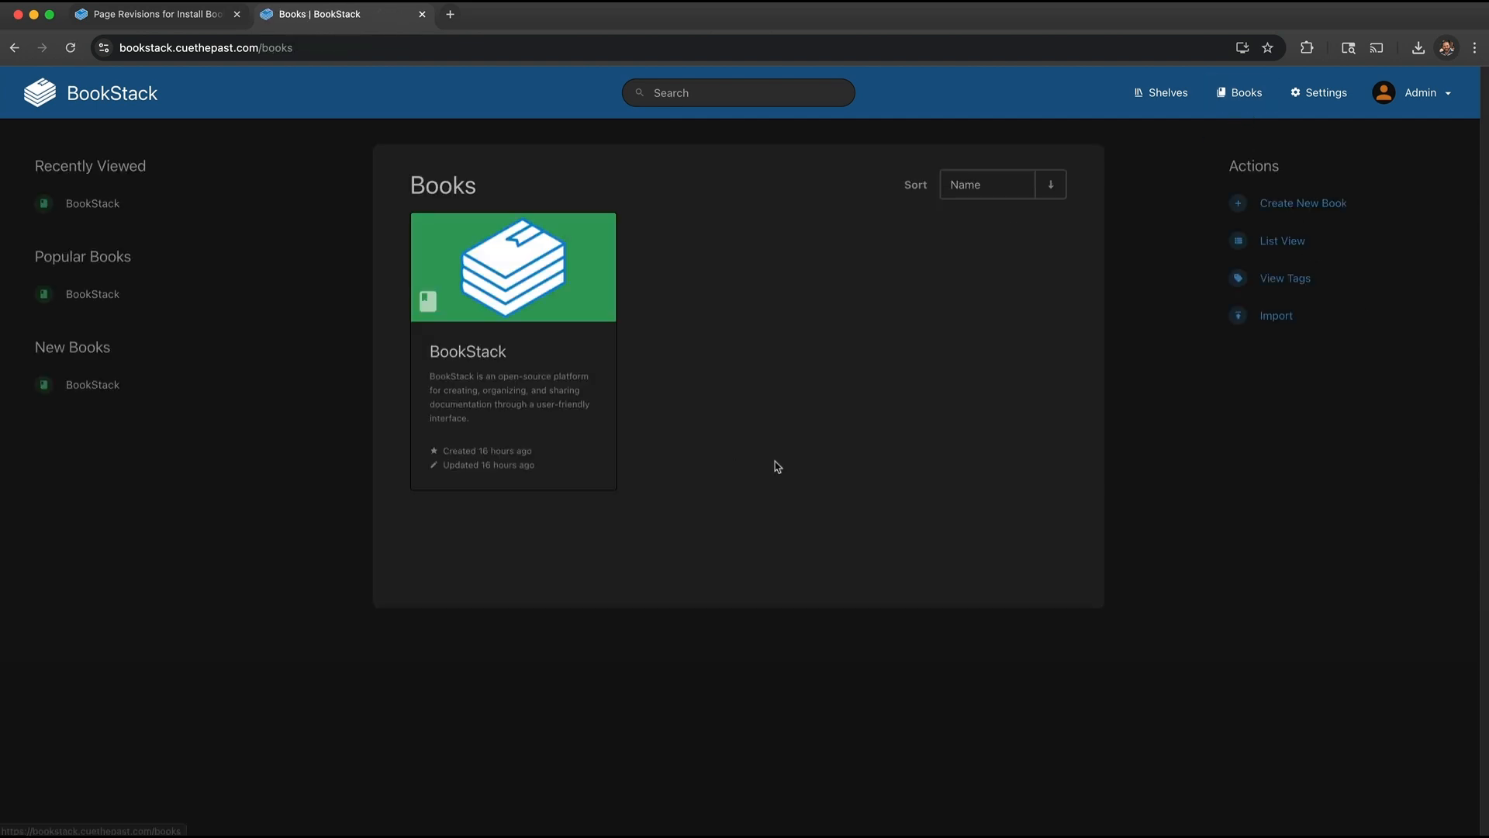
{"action": "left_click", "coordinate": [479, 359]}
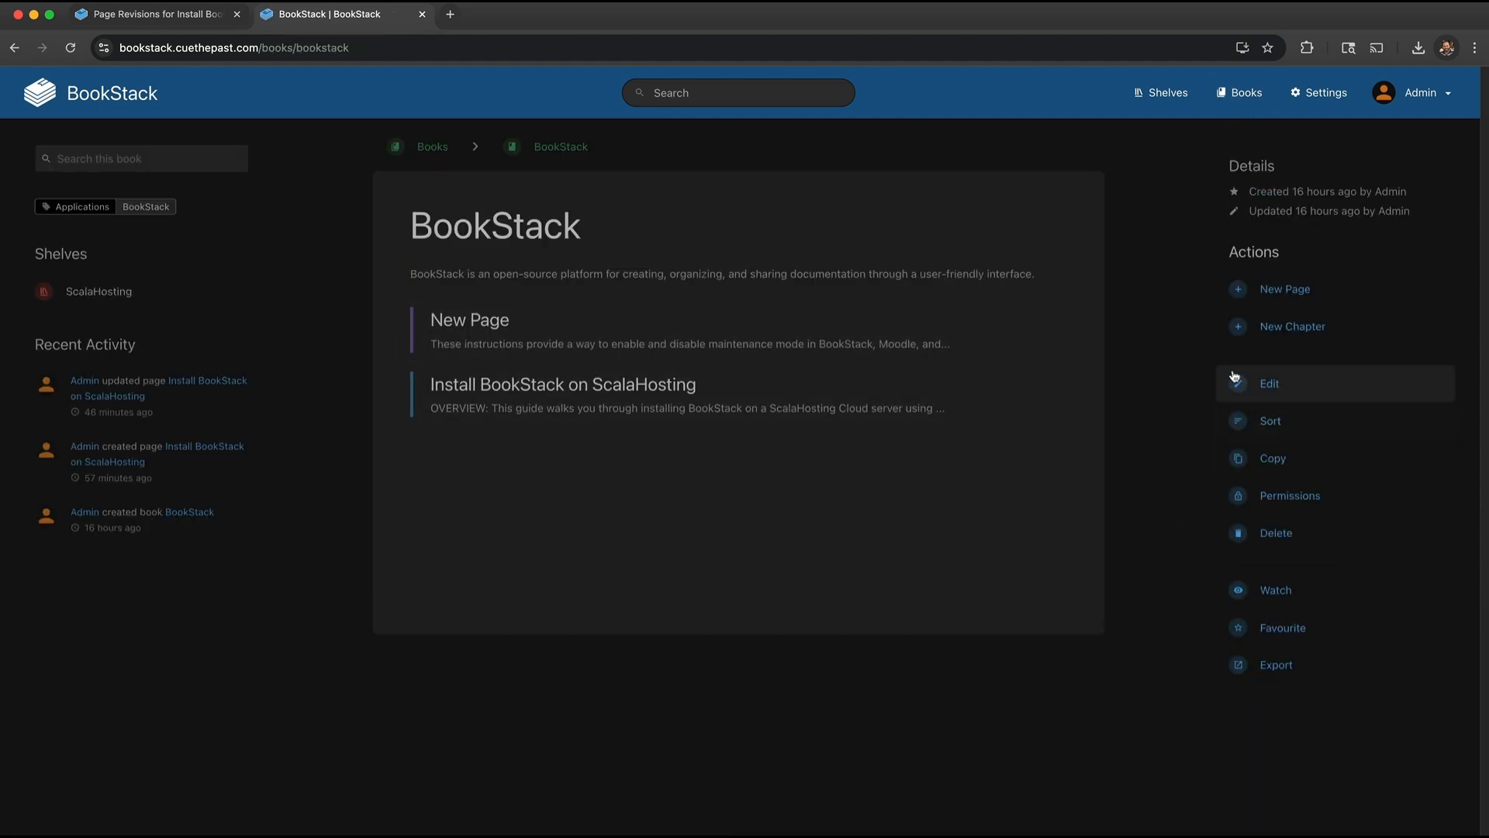
{"action": "right_click", "coordinate": [1262, 289]}
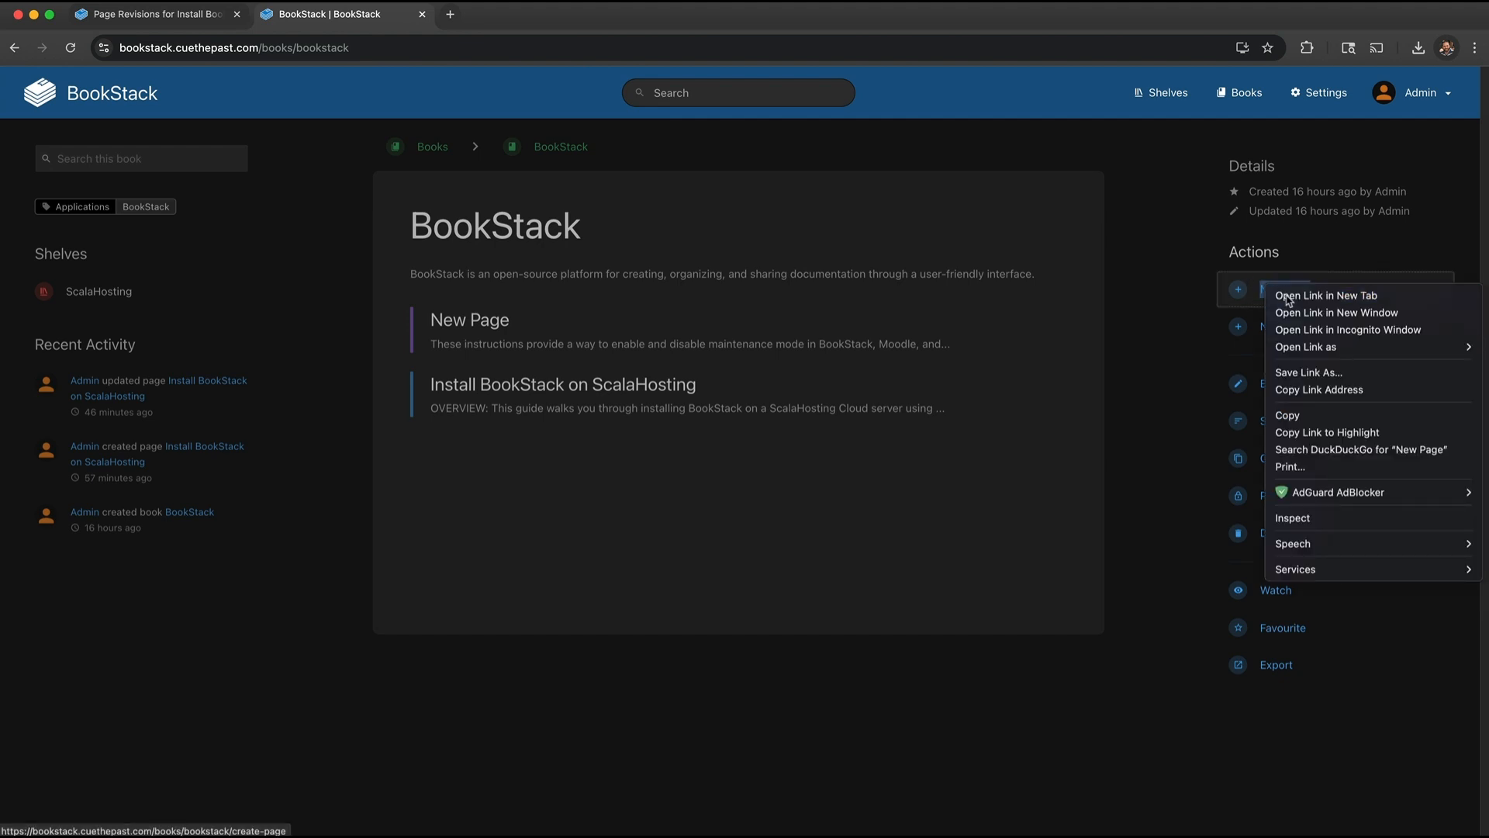
{"action": "left_click", "coordinate": [1327, 295]}
{"action": "left_click", "coordinate": [512, 15]}
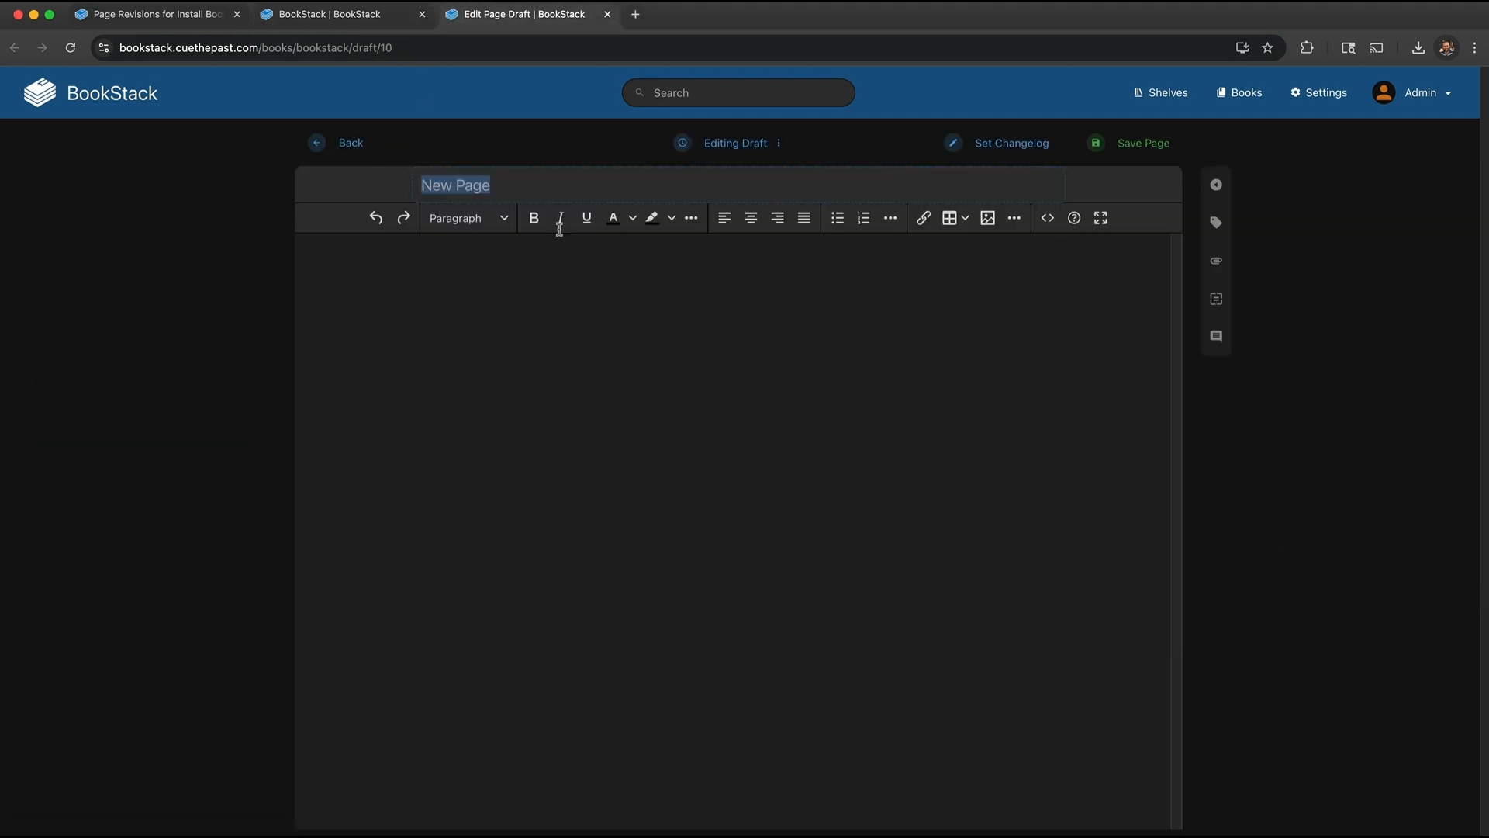
{"action": "type", "text": "Demo"}
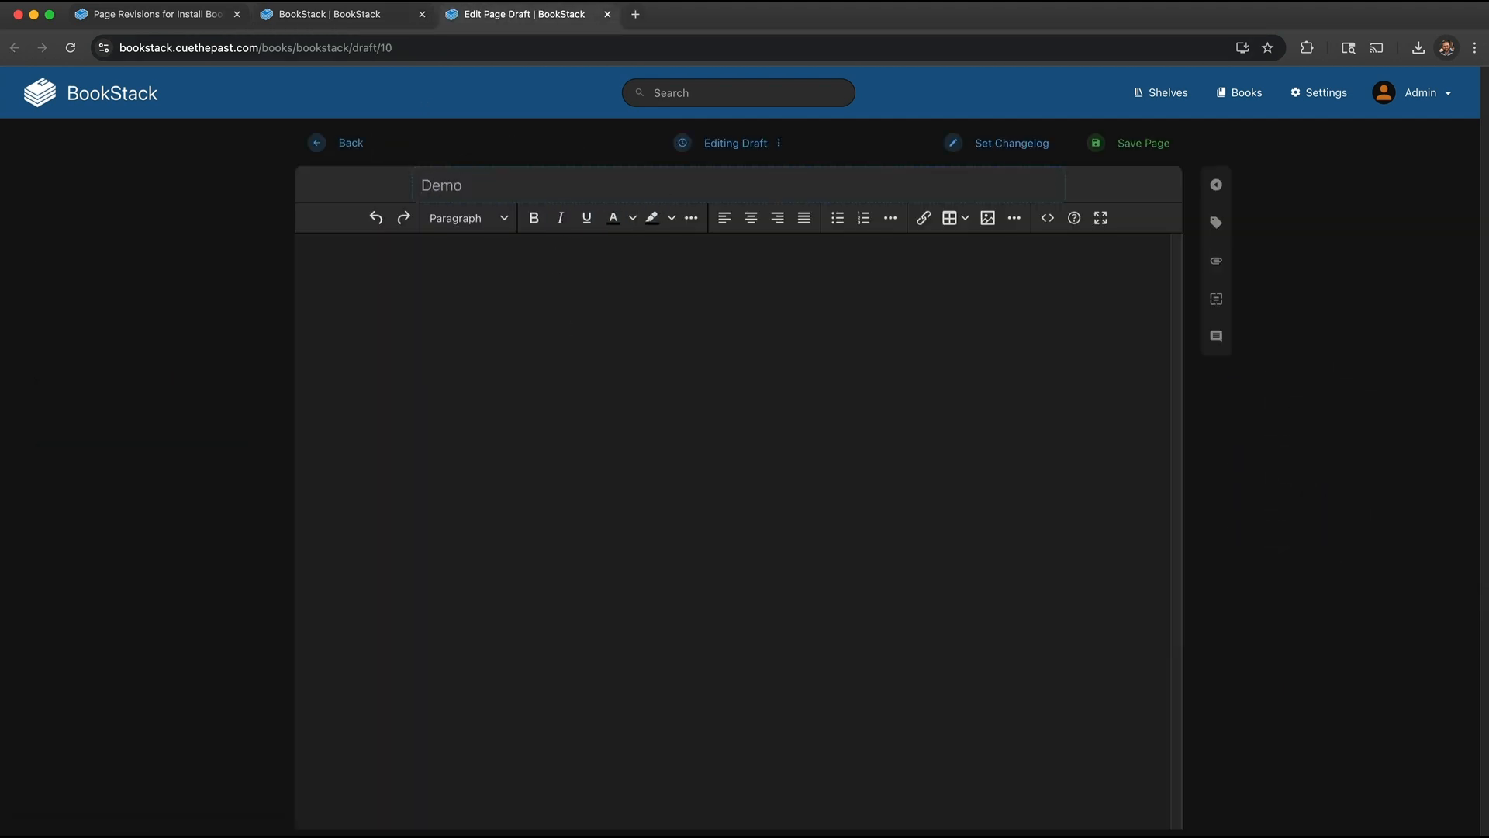
{"action": "left_click", "coordinate": [1181, 151]}
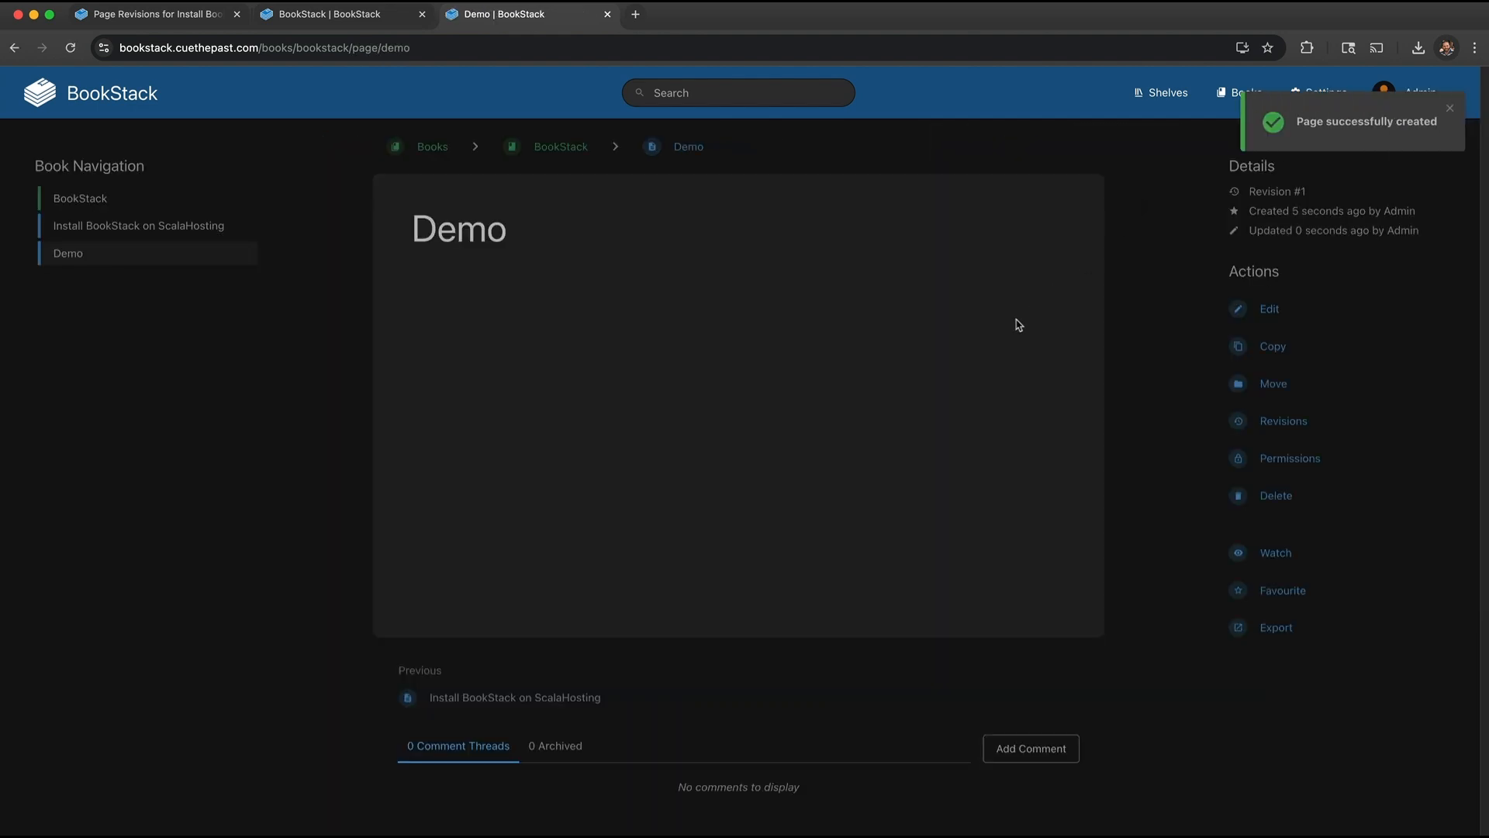
Step: Open the Demo page for editing and copy the section link of the "Turn on SSH Terminal Access" heading from the Install BookStack on ScalaHosting page
{"action": "left_click", "coordinate": [1275, 310]}
{"action": "left_click", "coordinate": [365, 14]}
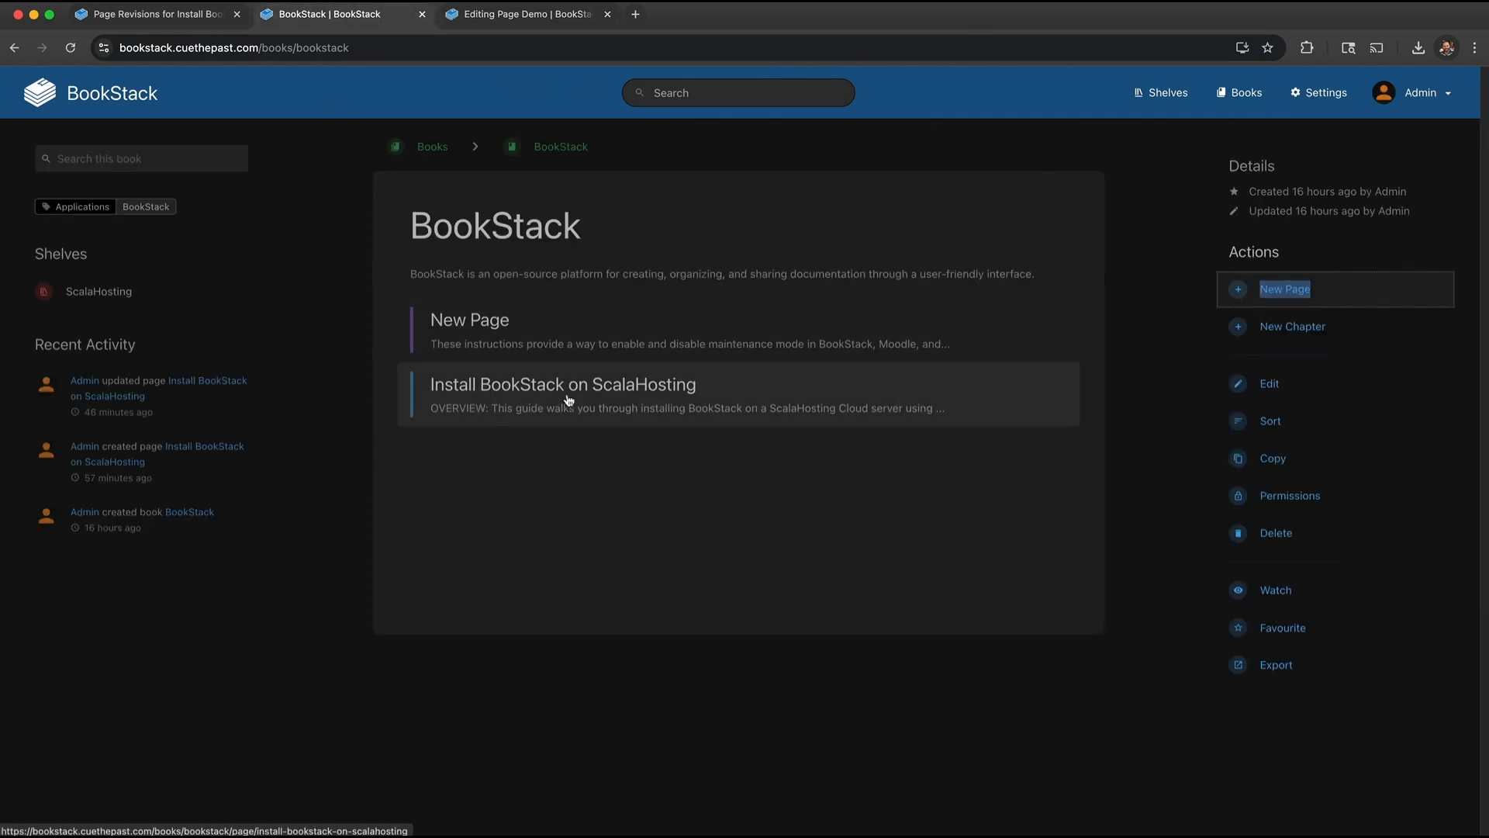
{"action": "left_click", "coordinate": [684, 394]}
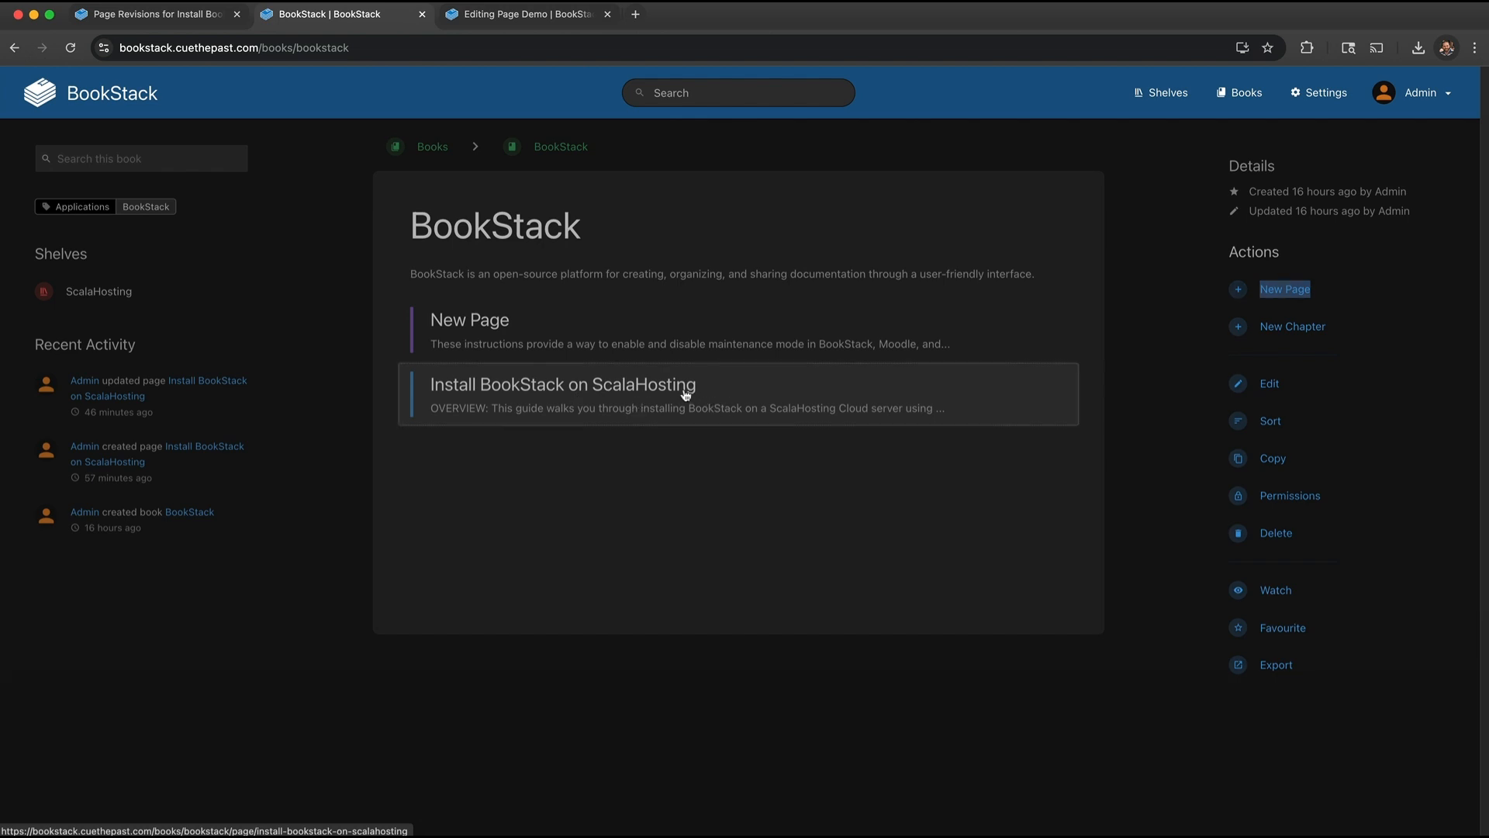
{"action": "scroll", "coordinate": [655, 534], "scroll_direction": "down", "scroll_amount": 1}
{"action": "scroll", "coordinate": [656, 534], "scroll_direction": "down", "scroll_amount": 5}
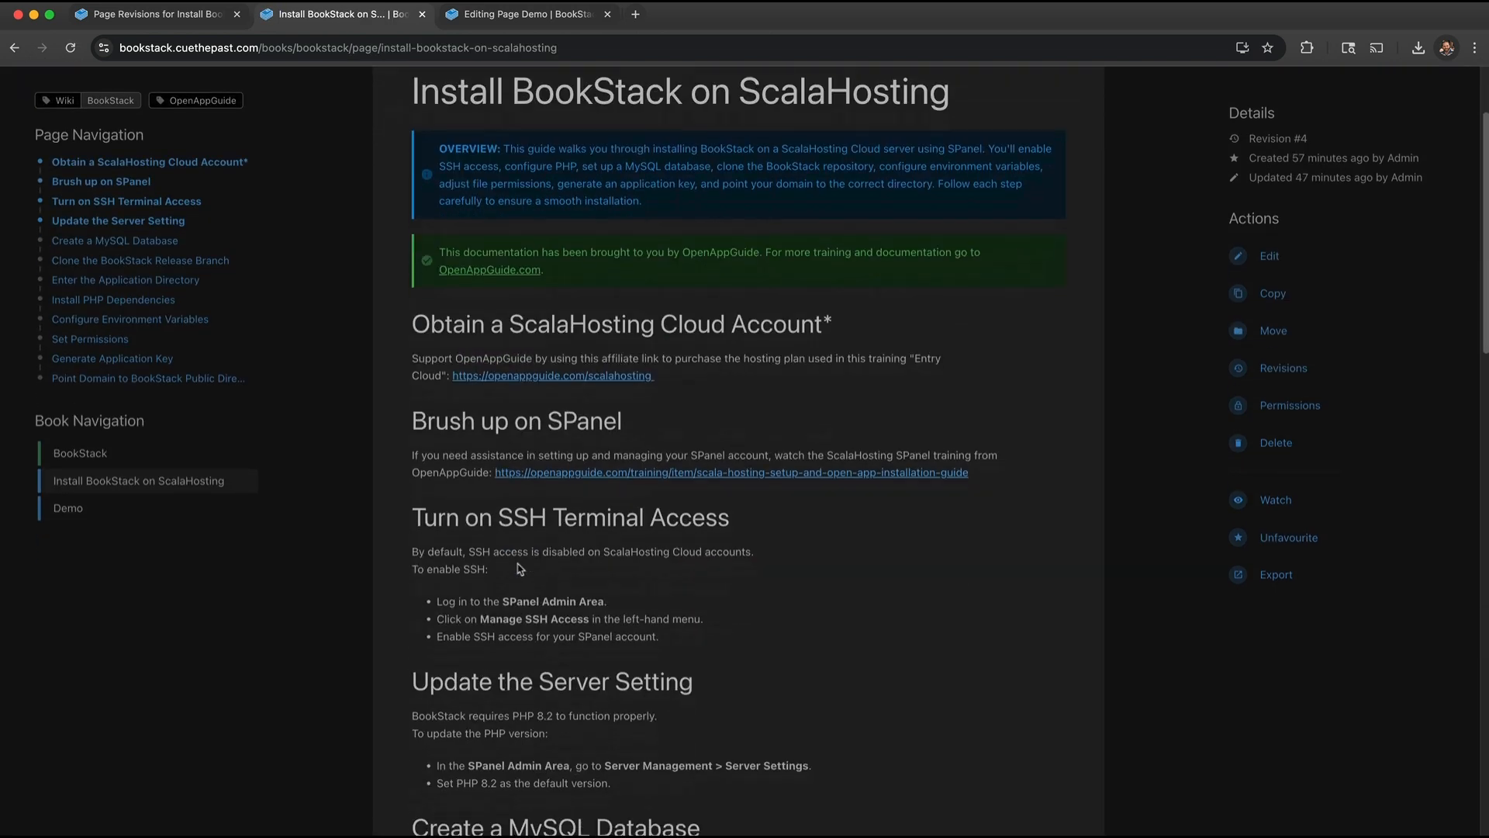
{"action": "left_click_drag", "start_coordinate": [412, 417], "coordinate": [735, 423]}
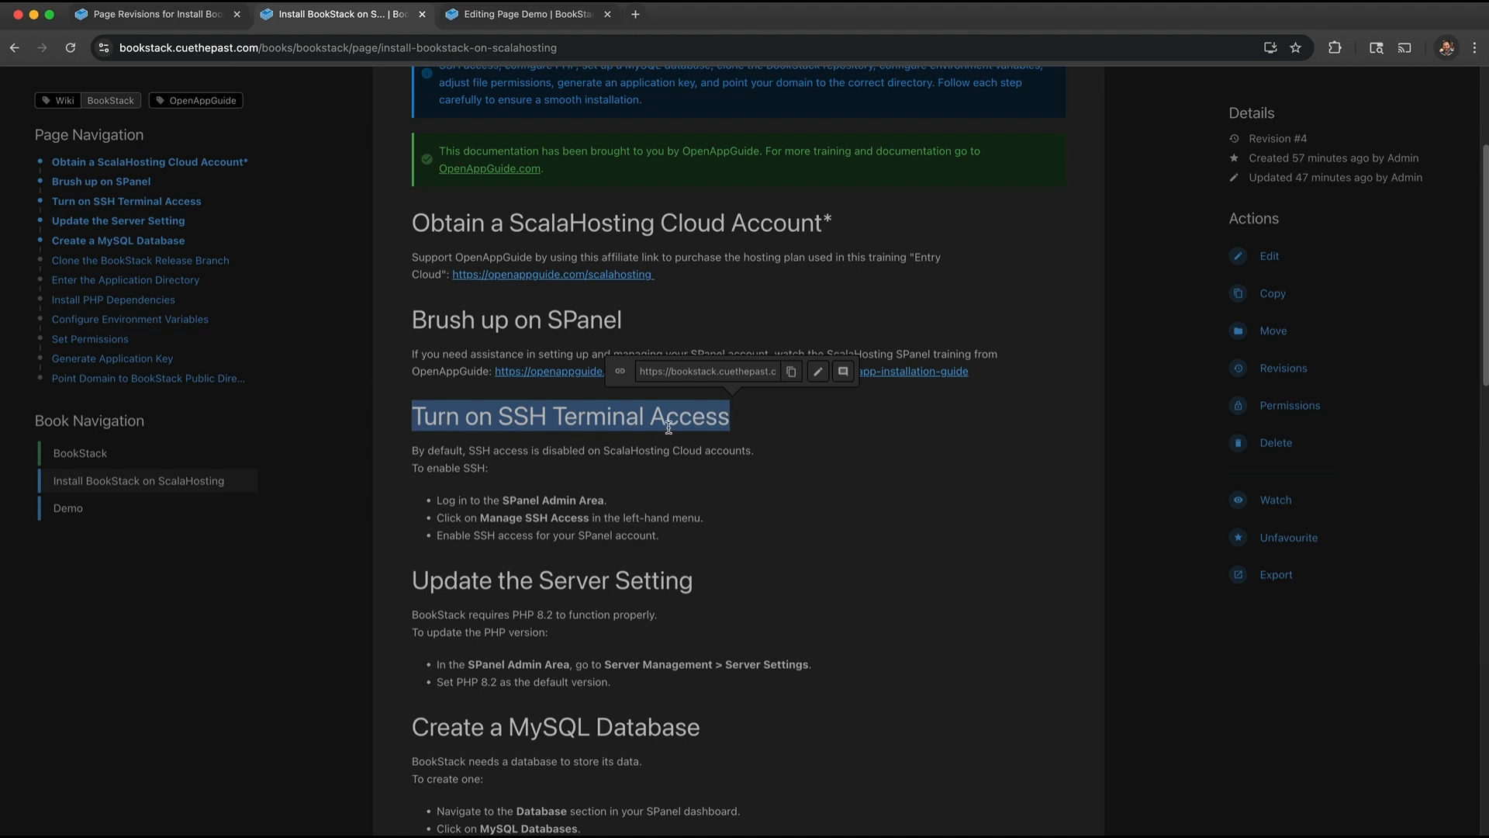
{"action": "left_click", "coordinate": [792, 371]}
Step: Paste the copied section link into the Demo page, save the page and follow the link
{"action": "left_click", "coordinate": [491, 11]}
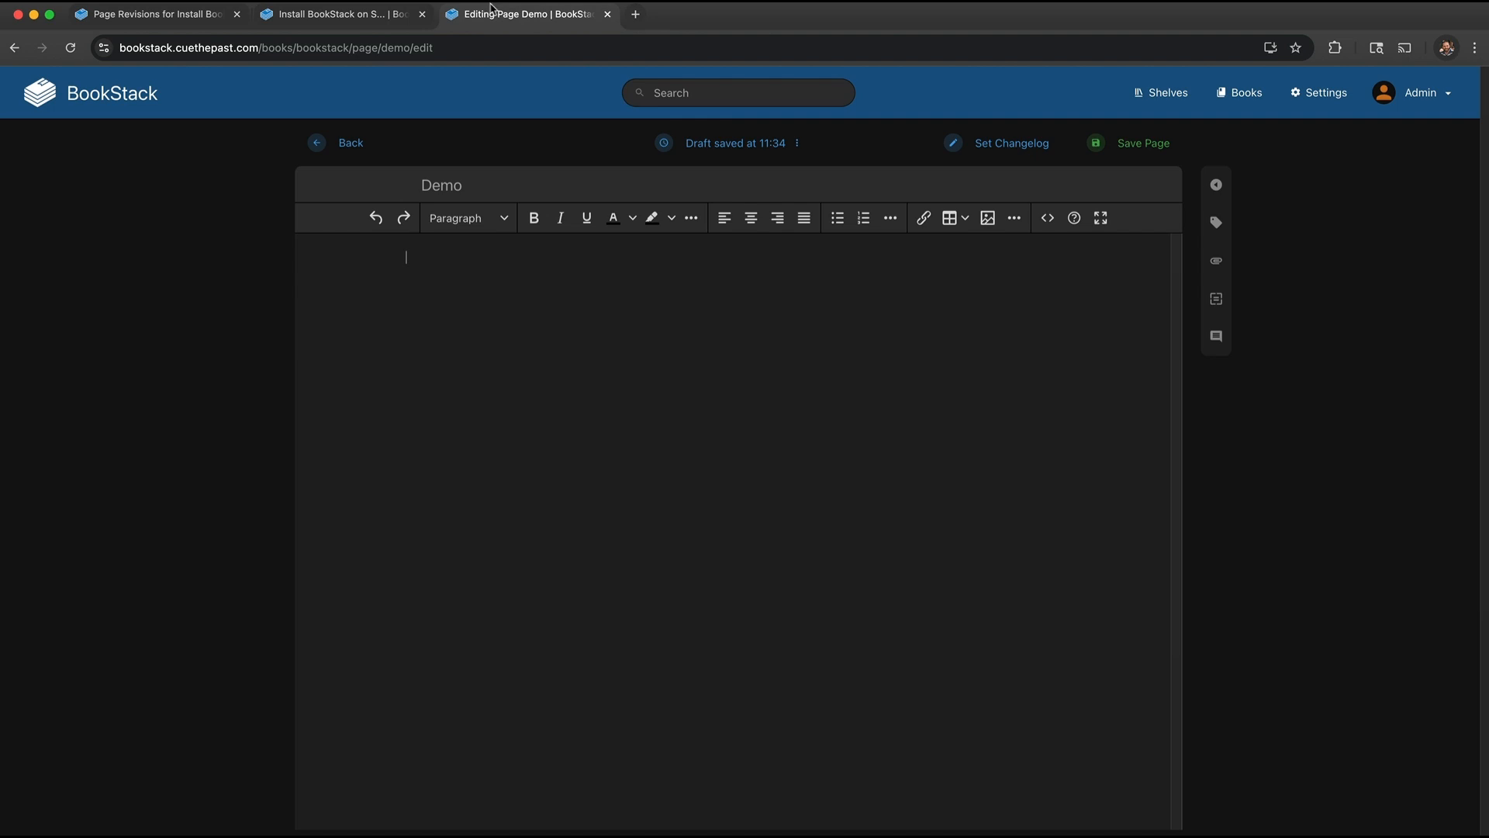
{"action": "key", "text": "super+v"}
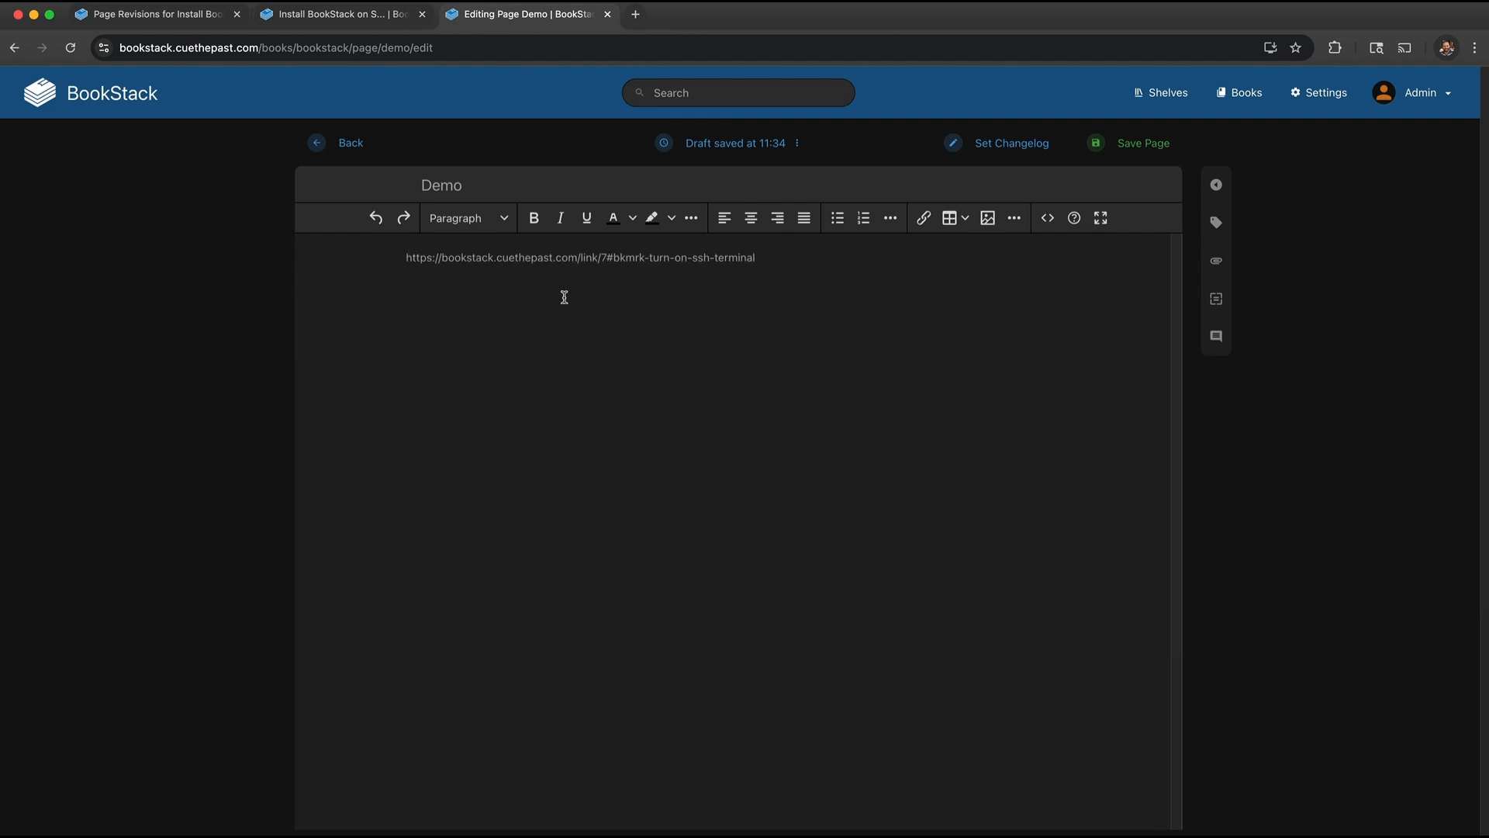
{"action": "key", "text": "Return"}
{"action": "left_click", "coordinate": [1134, 161]}
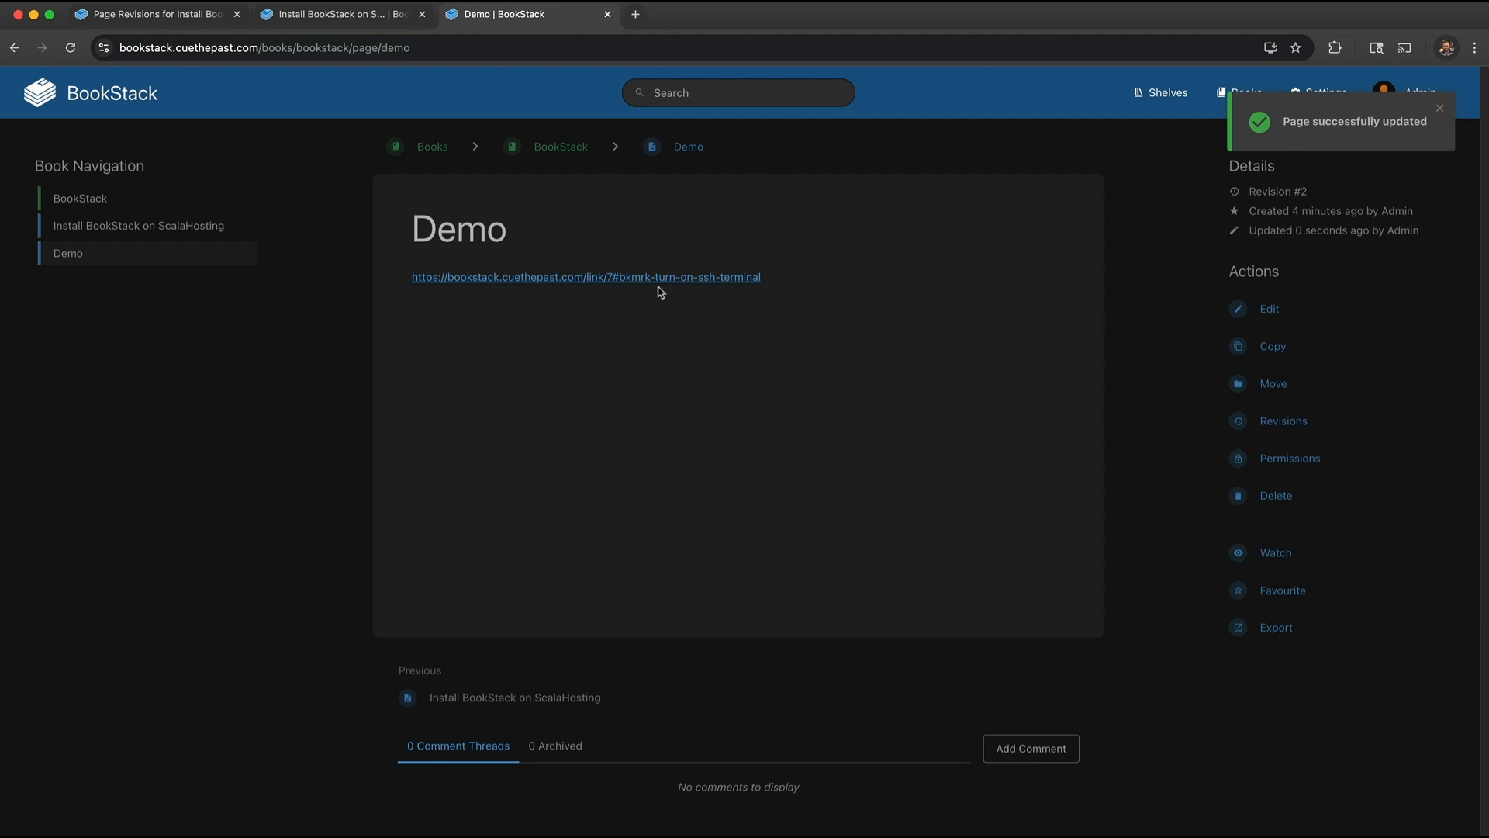
{"action": "left_click", "coordinate": [740, 277]}
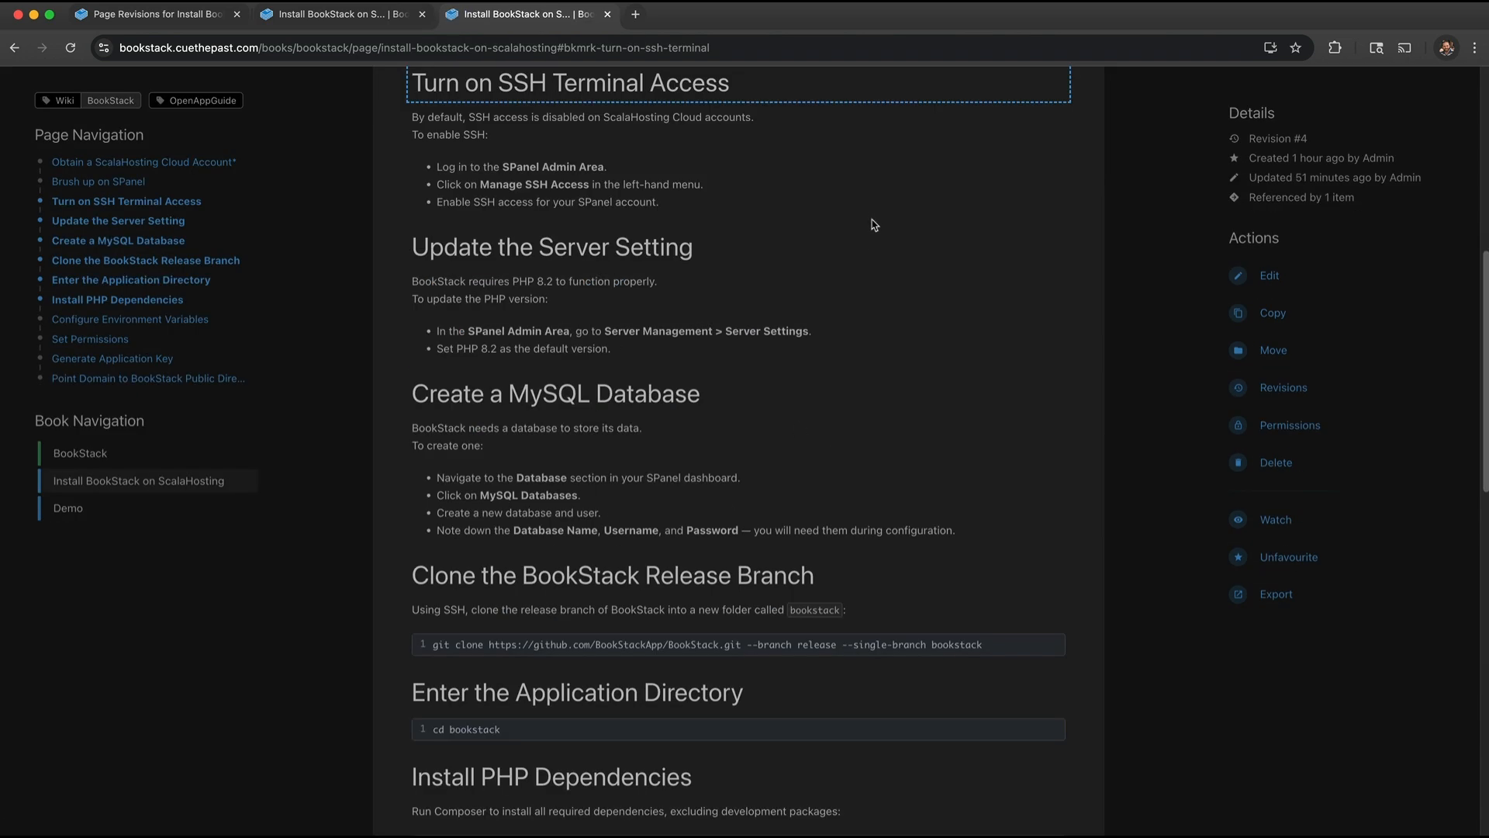
Step: Copy the include tag, instead of the link, for the OVERVIEW callout of the installation guide
{"action": "scroll", "coordinate": [543, 370], "scroll_direction": "up", "scroll_amount": 4}
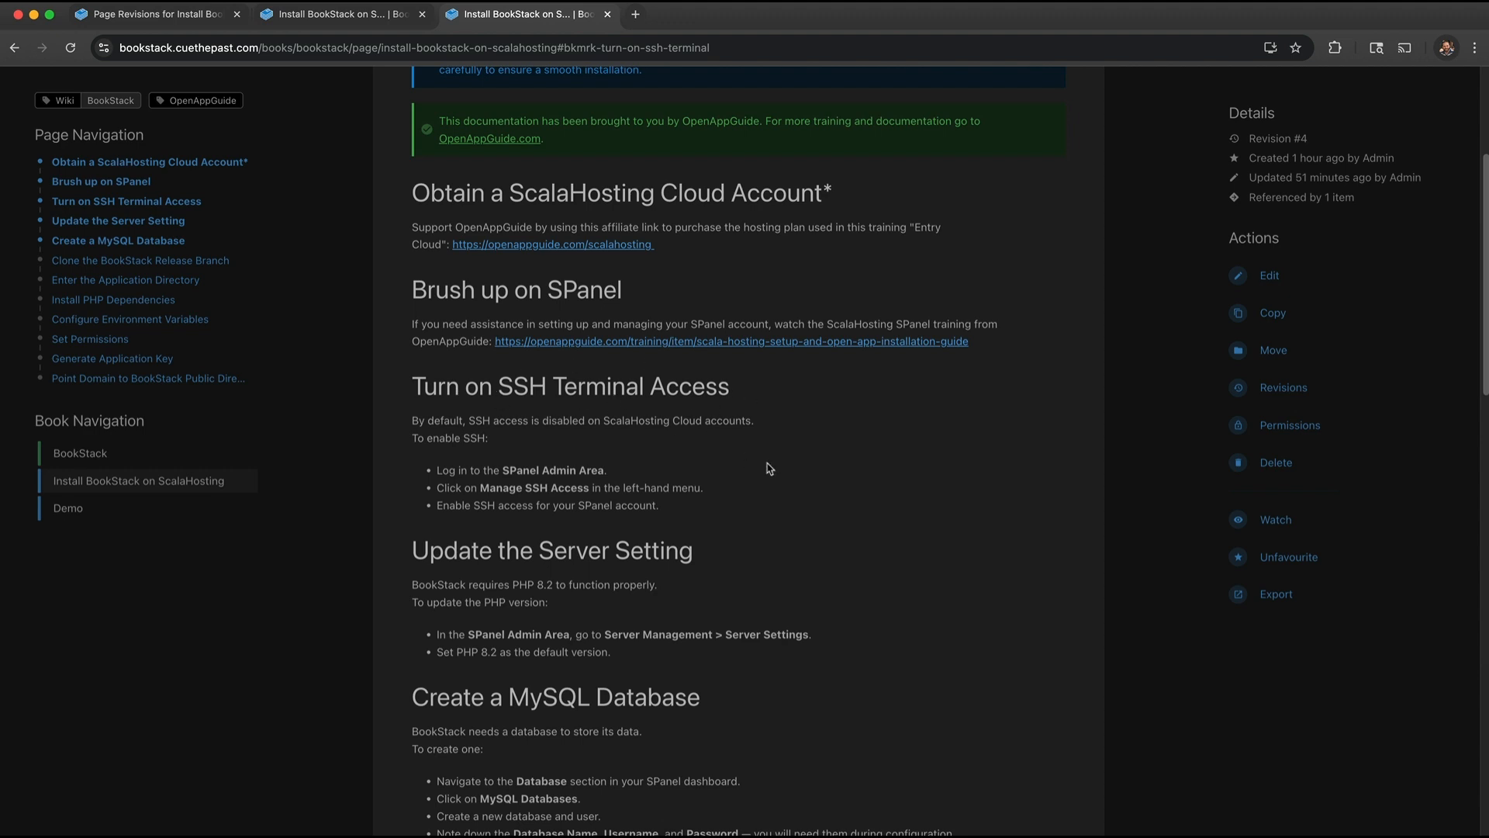
{"action": "scroll", "coordinate": [807, 502], "scroll_direction": "up", "scroll_amount": 3}
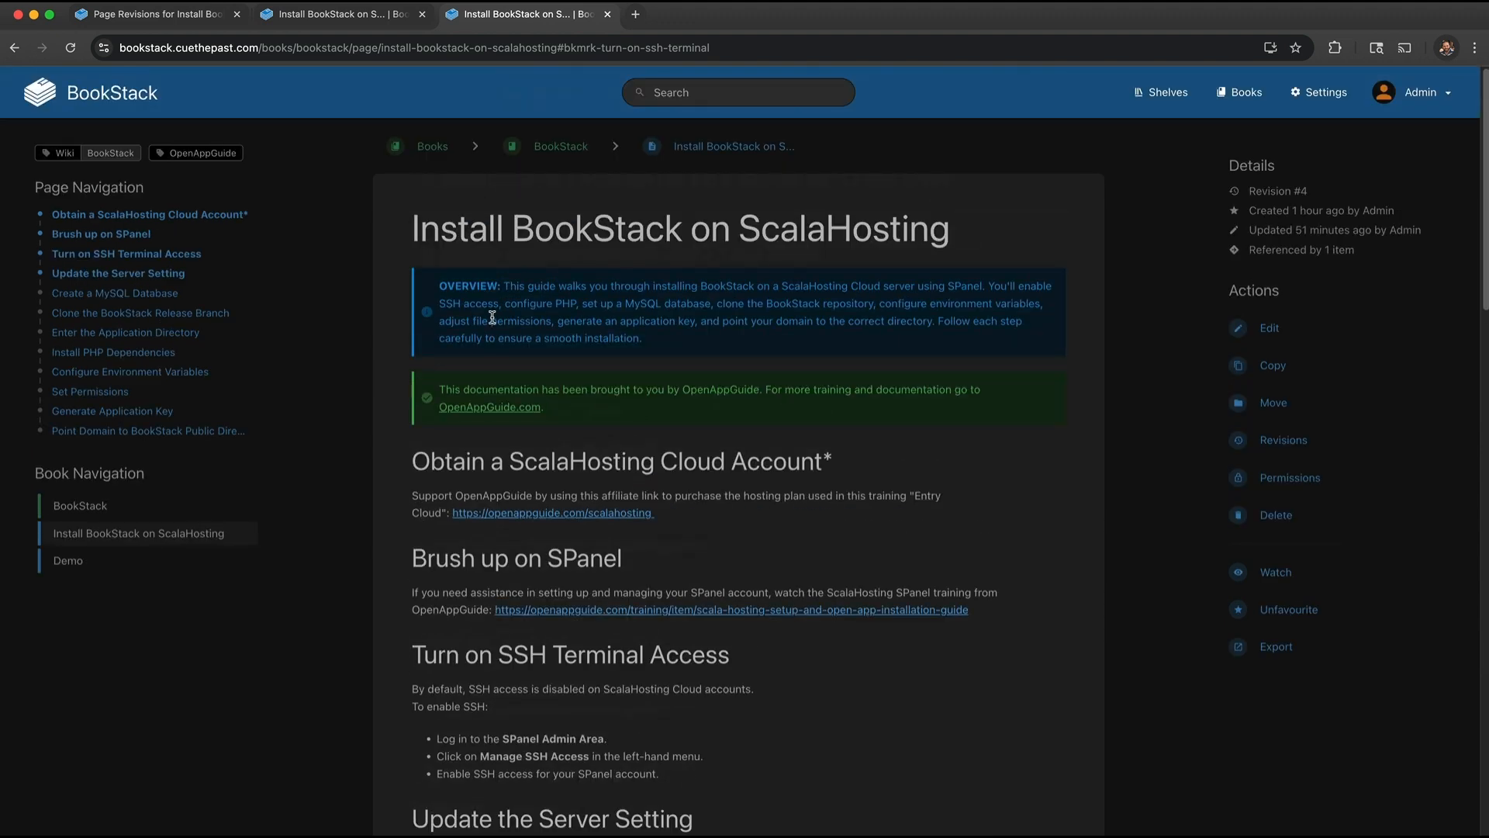
{"action": "left_click_drag", "start_coordinate": [442, 286], "coordinate": [658, 349]}
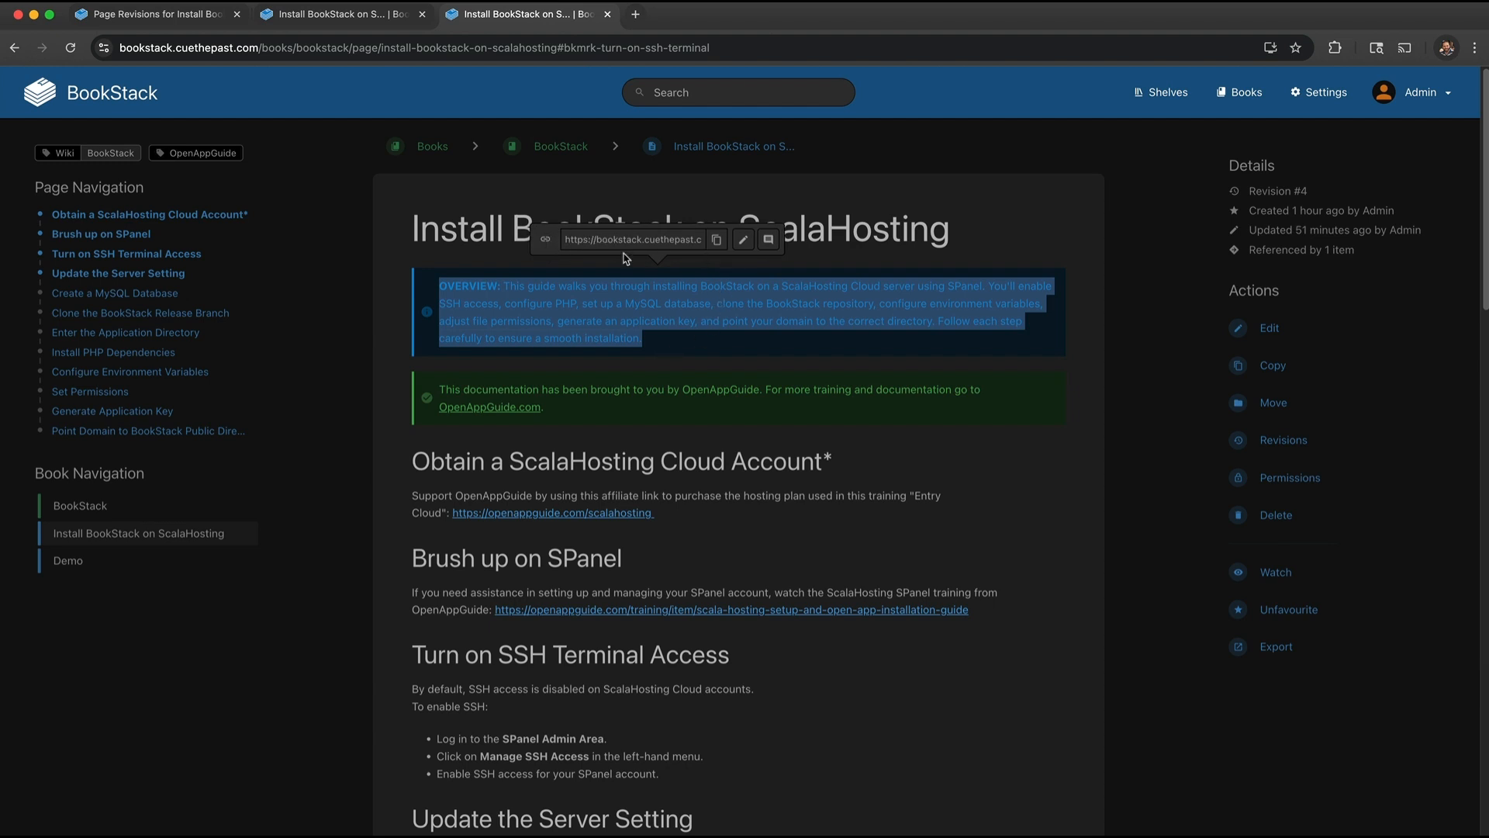
{"action": "left_click", "coordinate": [546, 242]}
{"action": "left_click", "coordinate": [379, 22]}
{"action": "left_click", "coordinate": [457, 17]}
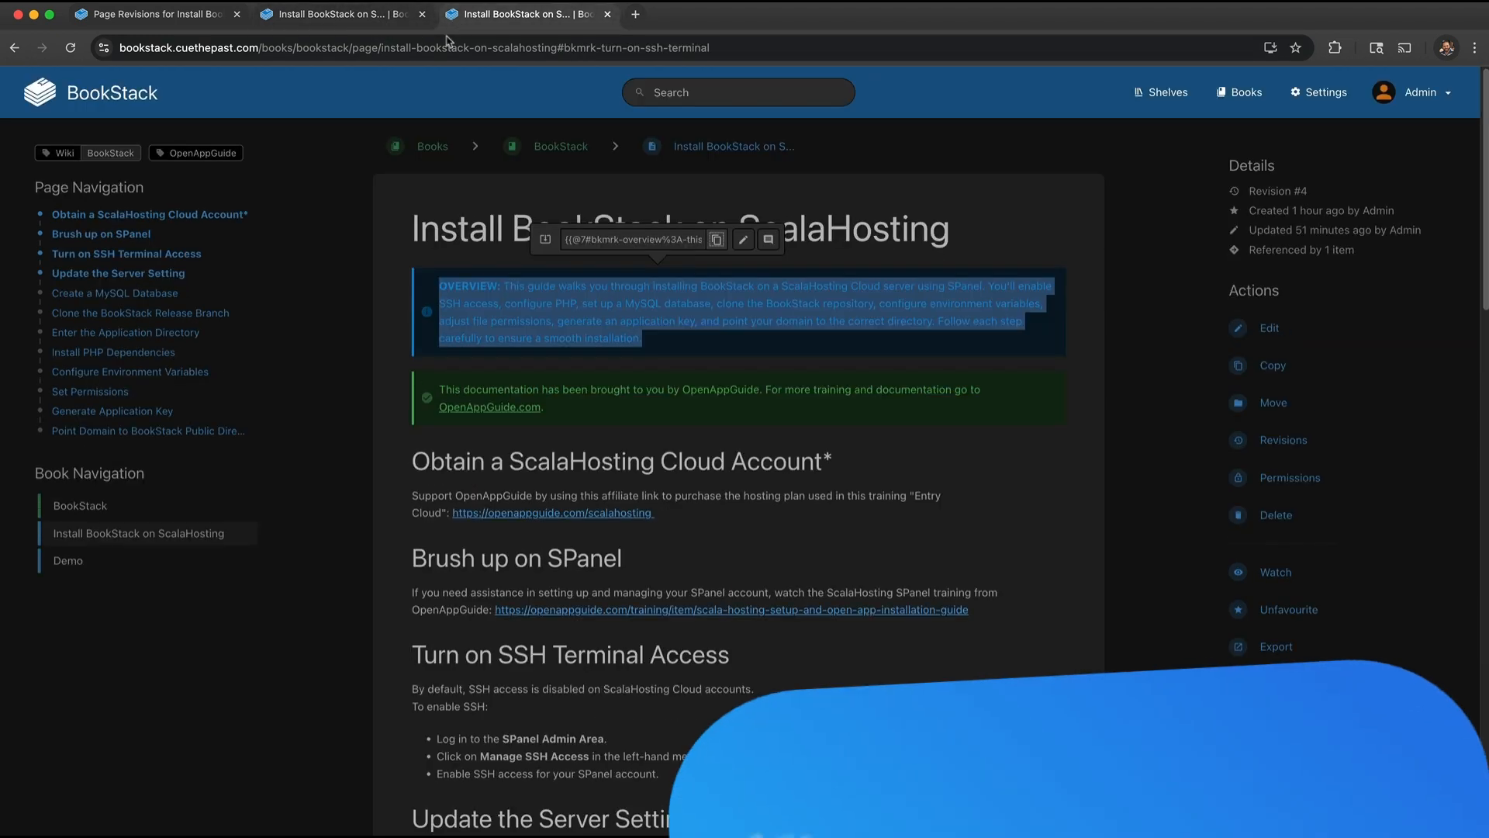
Step: Add the include tag {{@7#bkmrk-overview%3A-this-guide}} below the link on the Demo page, save it and check the included paragraph
{"action": "left_click", "coordinate": [15, 49]}
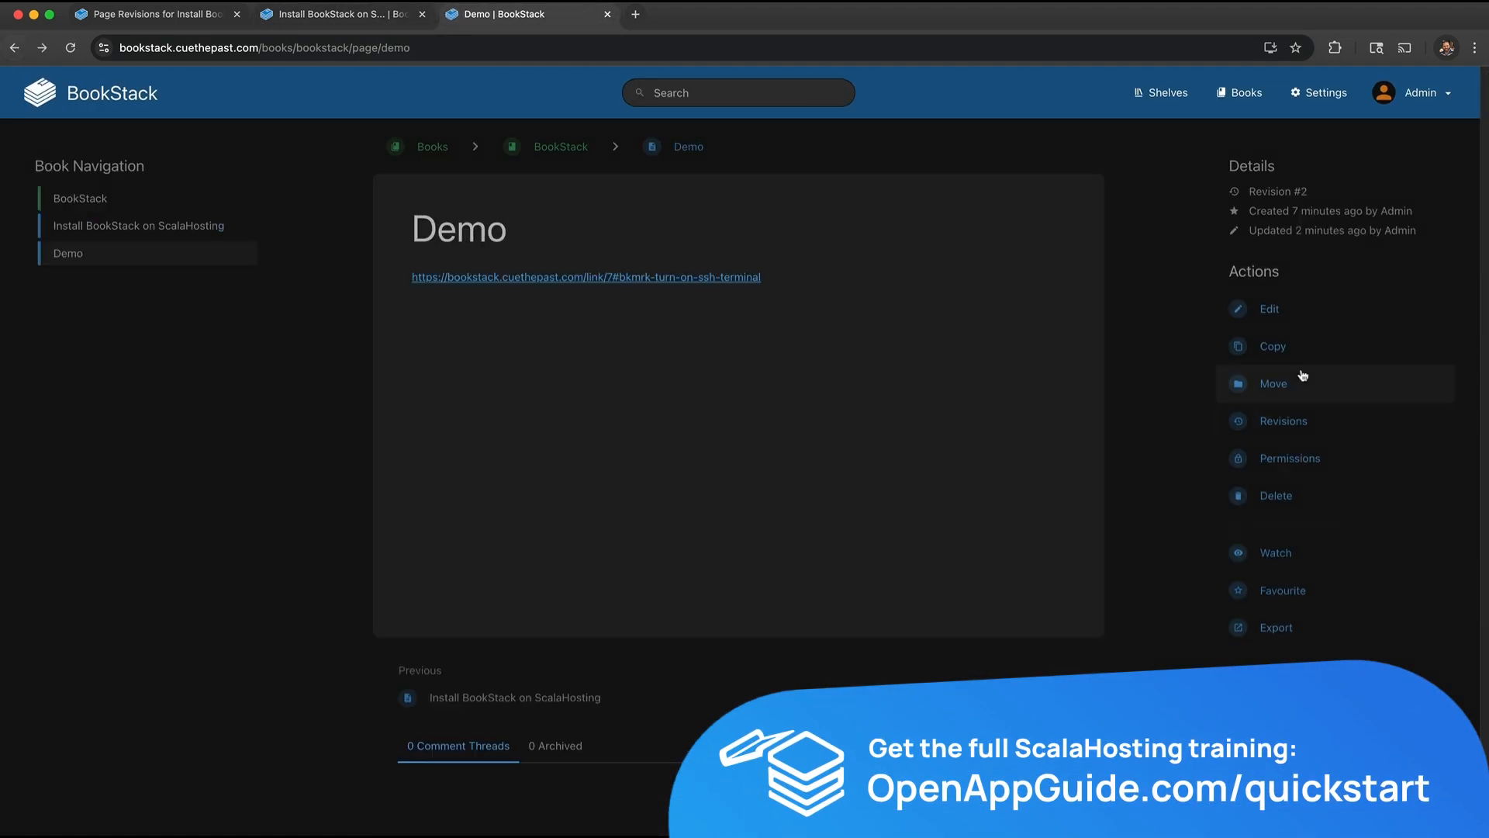
{"action": "left_click", "coordinate": [1276, 312]}
{"action": "left_click", "coordinate": [877, 315]}
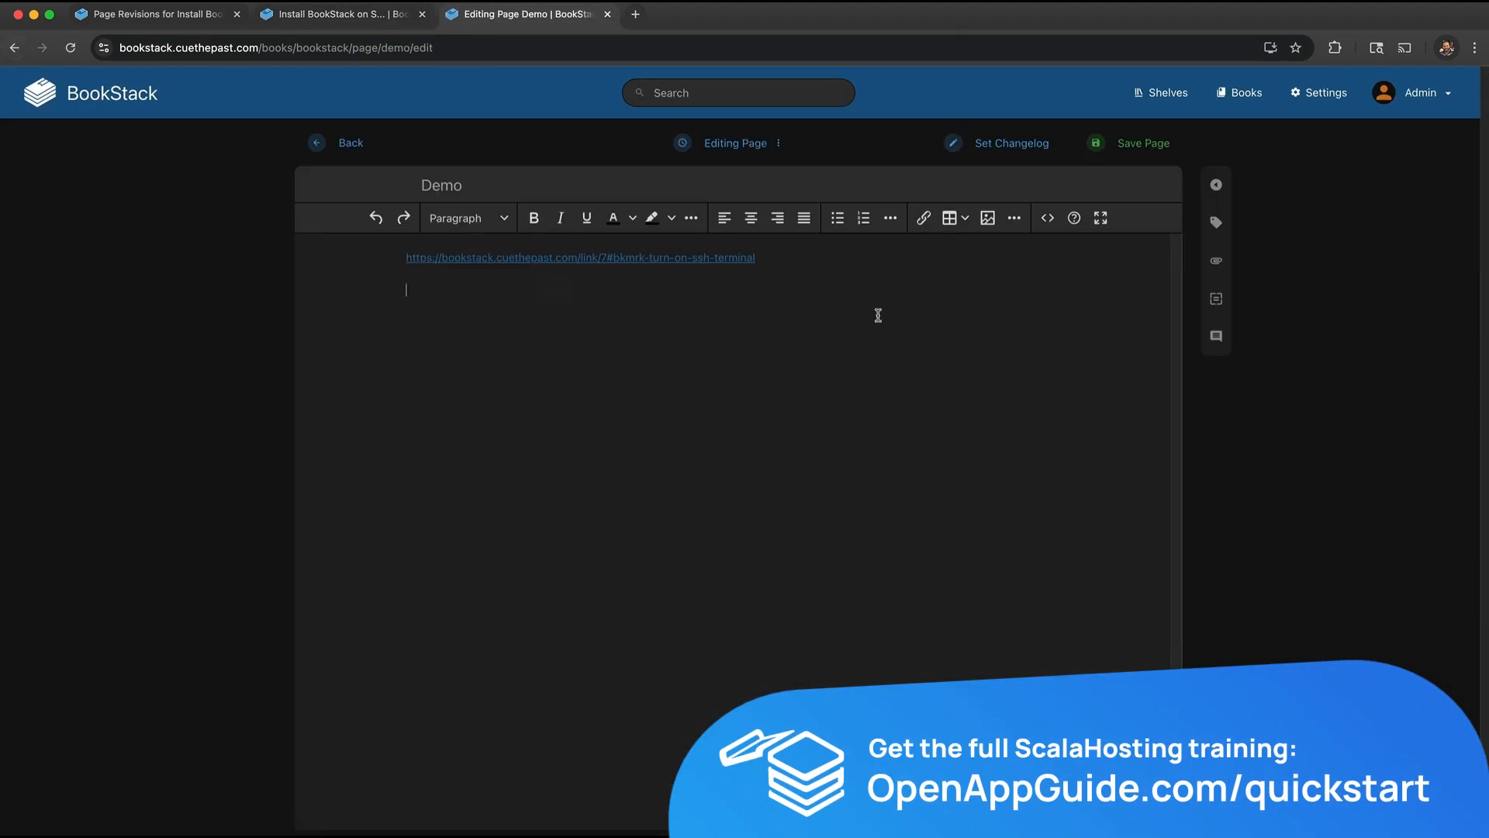
{"action": "key", "text": "super+v"}
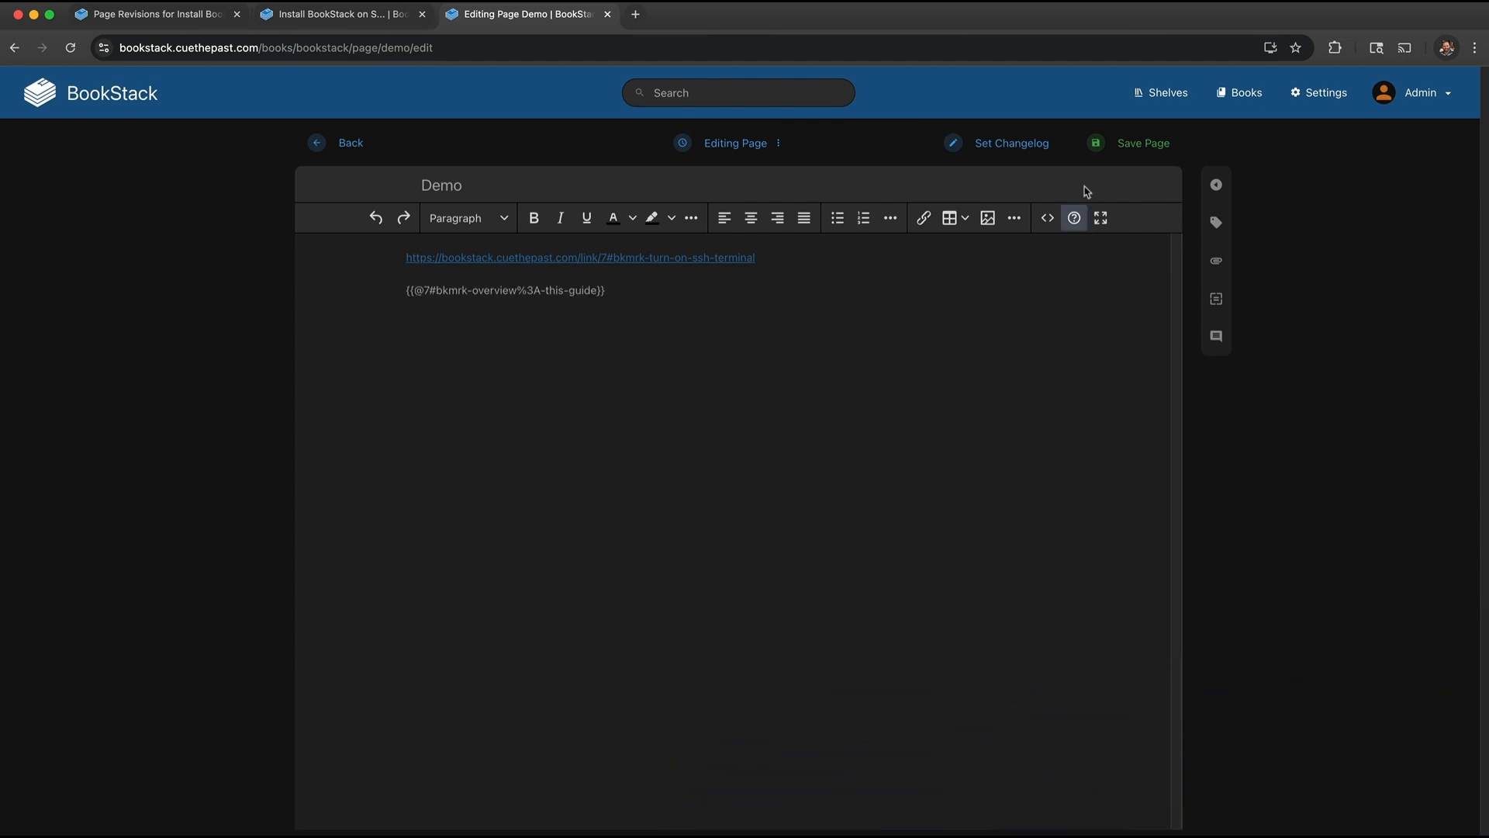
{"action": "left_click", "coordinate": [1112, 154]}
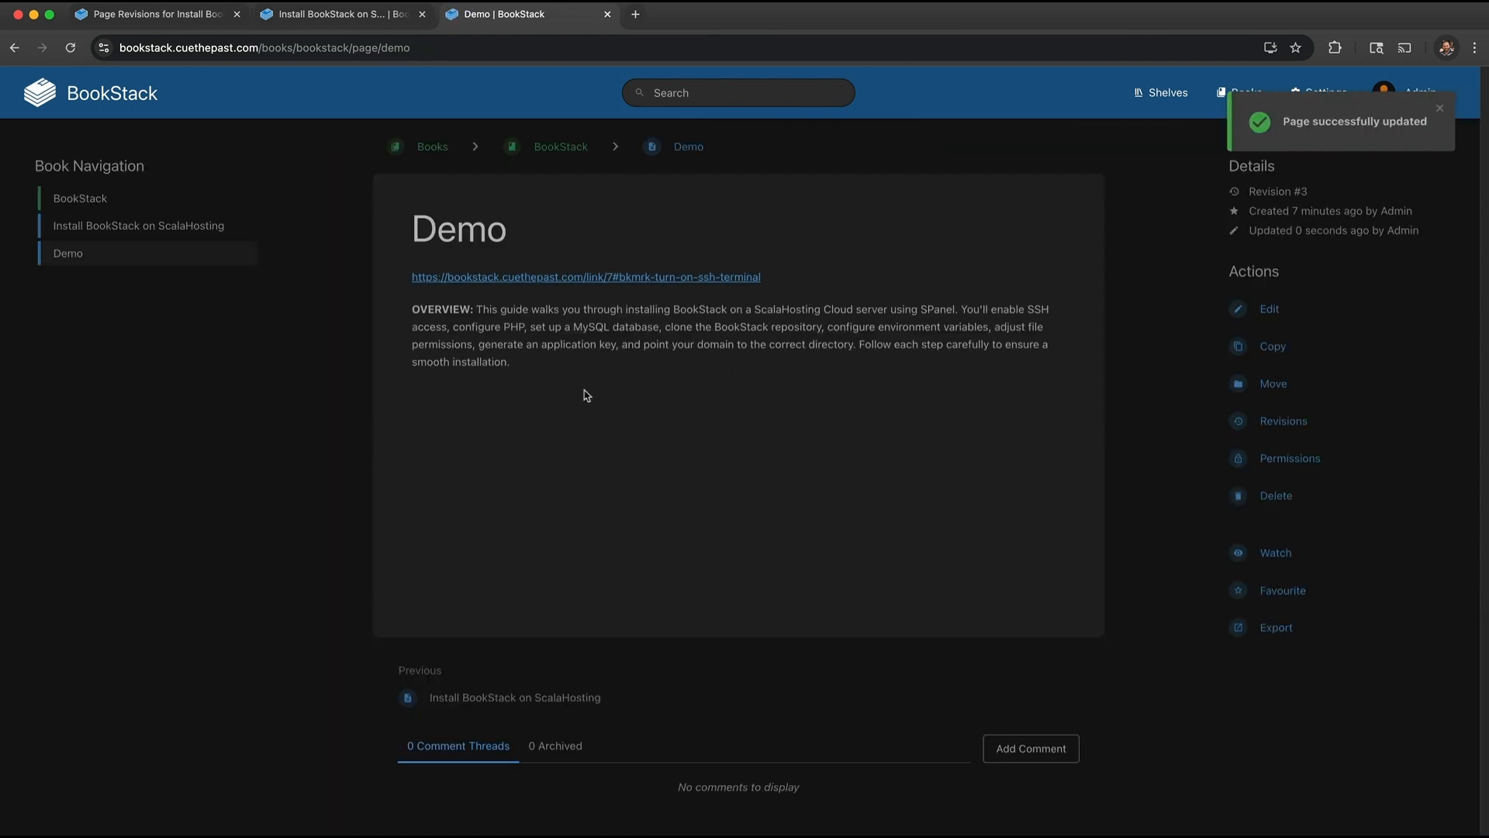
{"action": "left_click_drag", "start_coordinate": [412, 310], "coordinate": [550, 369]}
{"action": "left_click", "coordinate": [501, 358]}
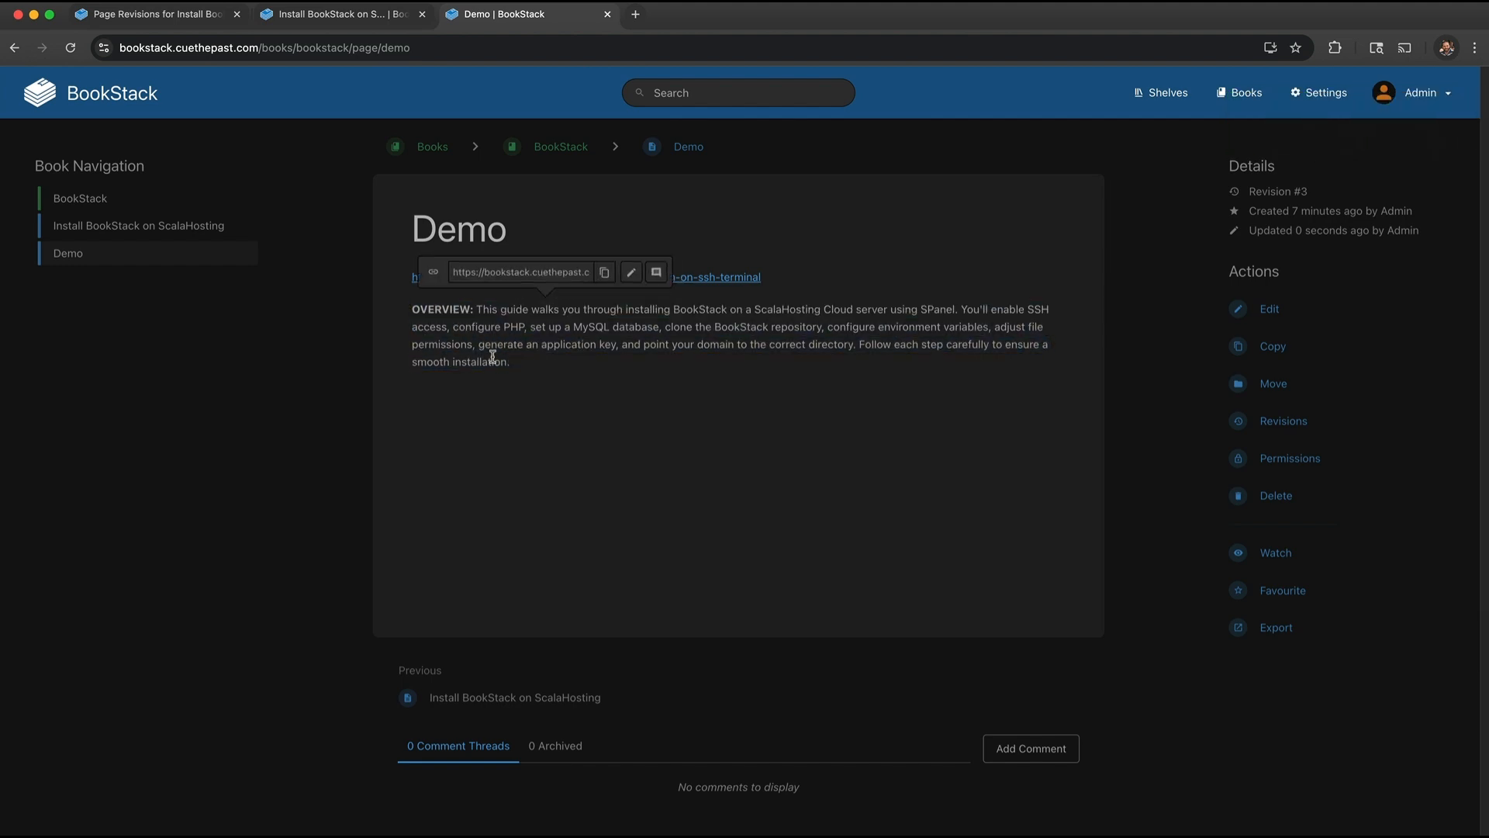
Step: Append "This has changed" to the OVERVIEW callout of the Install BookStack on ScalaHosting page and save it
{"action": "left_click", "coordinate": [364, 16]}
{"action": "scroll", "coordinate": [737, 466], "scroll_direction": "up", "scroll_amount": 5}
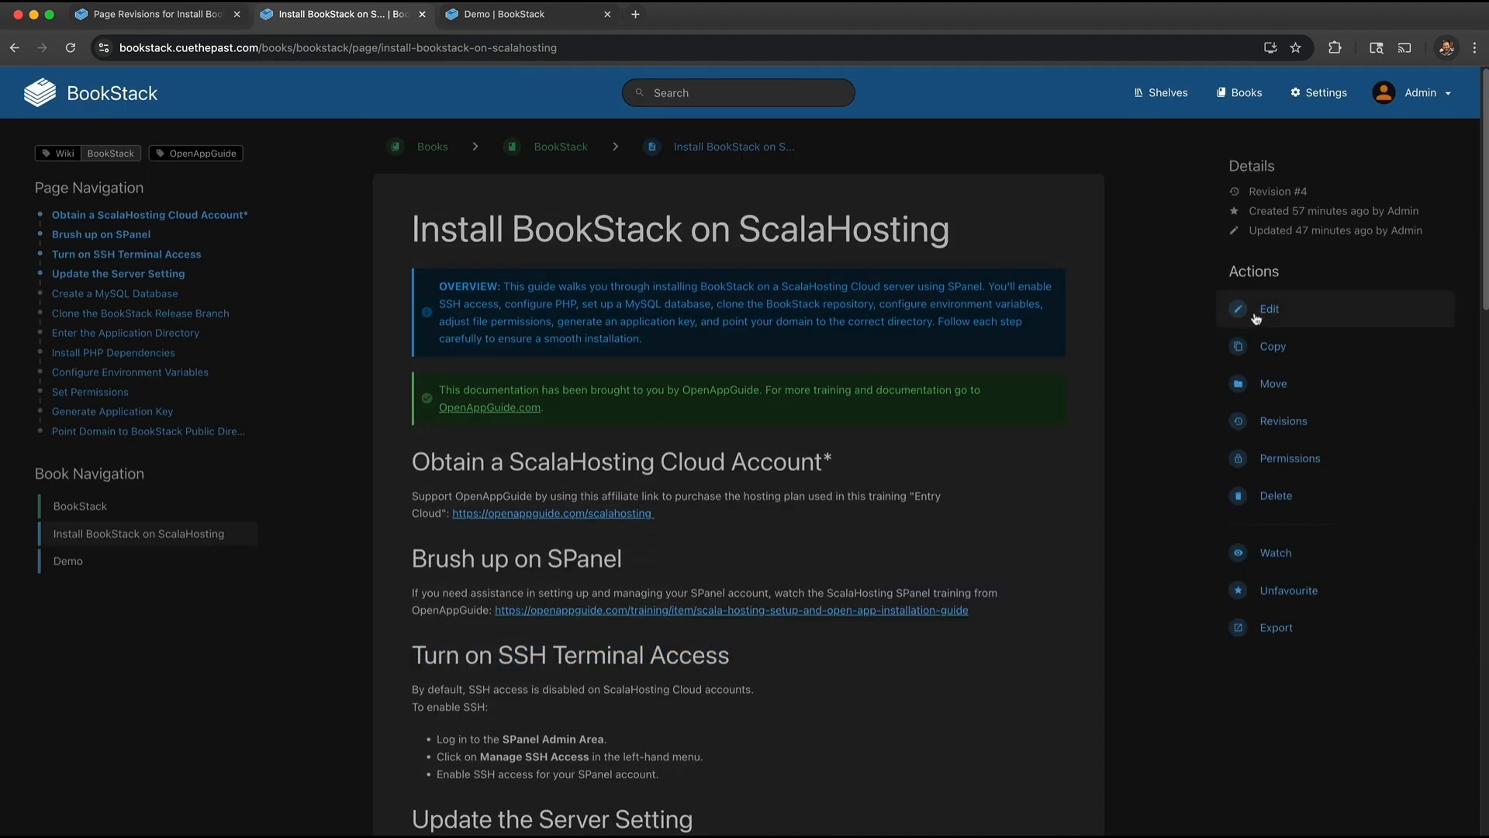
{"action": "left_click", "coordinate": [1268, 309]}
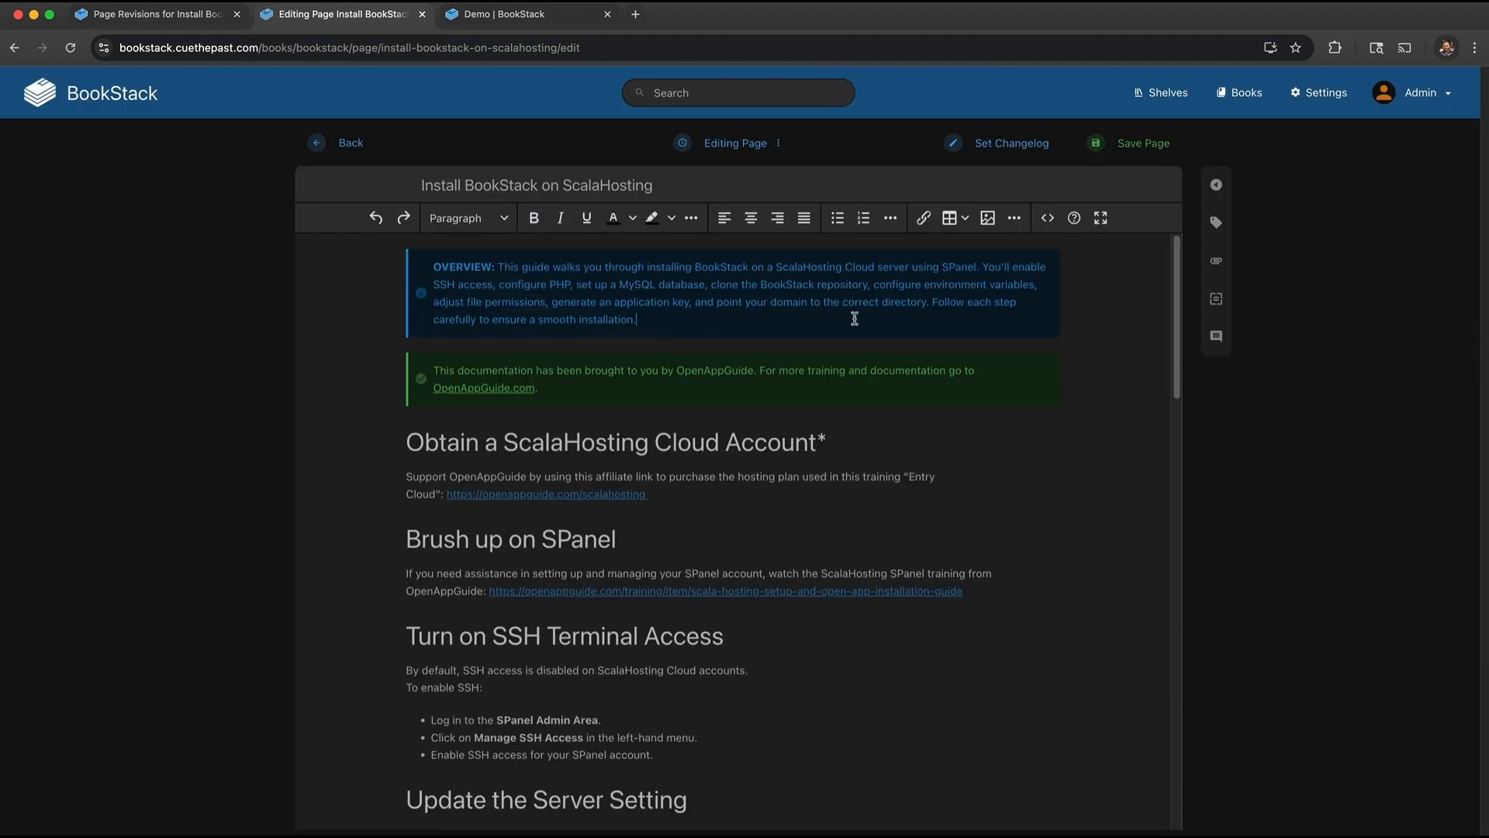
{"action": "type", "text": "This has changed"}
{"action": "left_click", "coordinate": [1110, 149]}
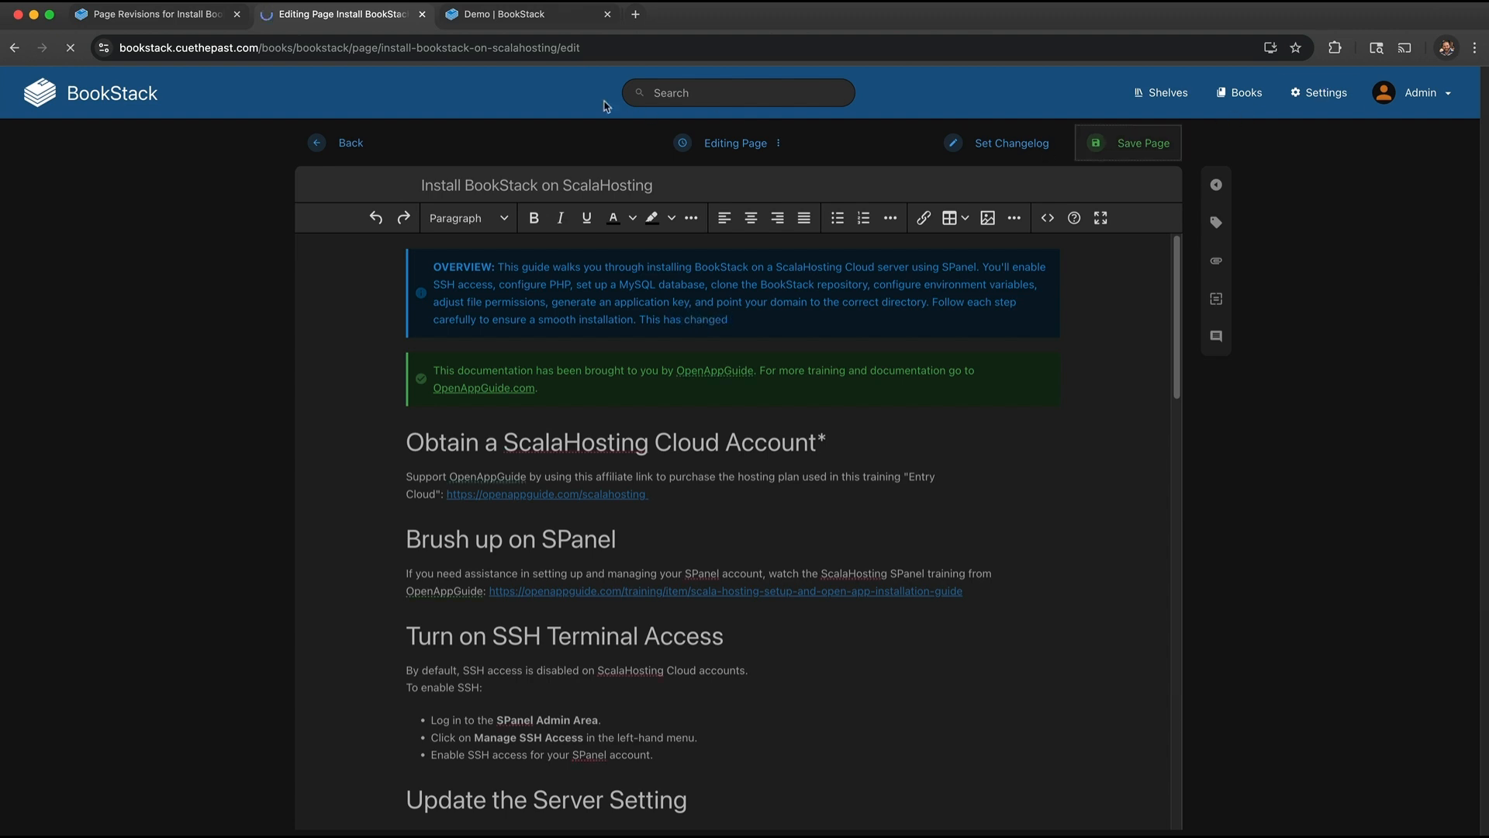
Step: Reload the Demo page and check the end of its included overview paragraph
{"action": "left_click", "coordinate": [512, 18]}
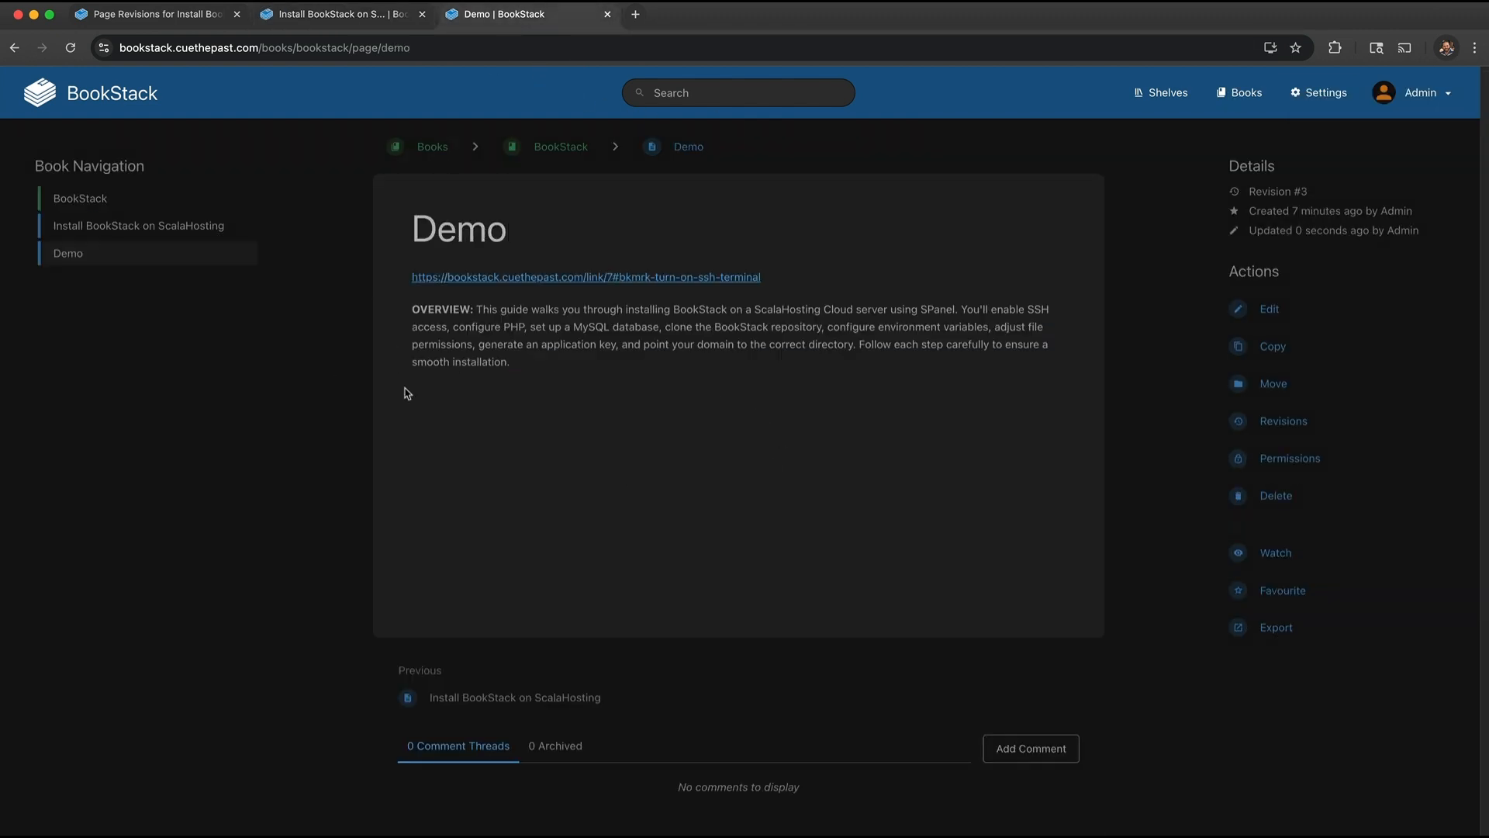
{"action": "left_click", "coordinate": [70, 48]}
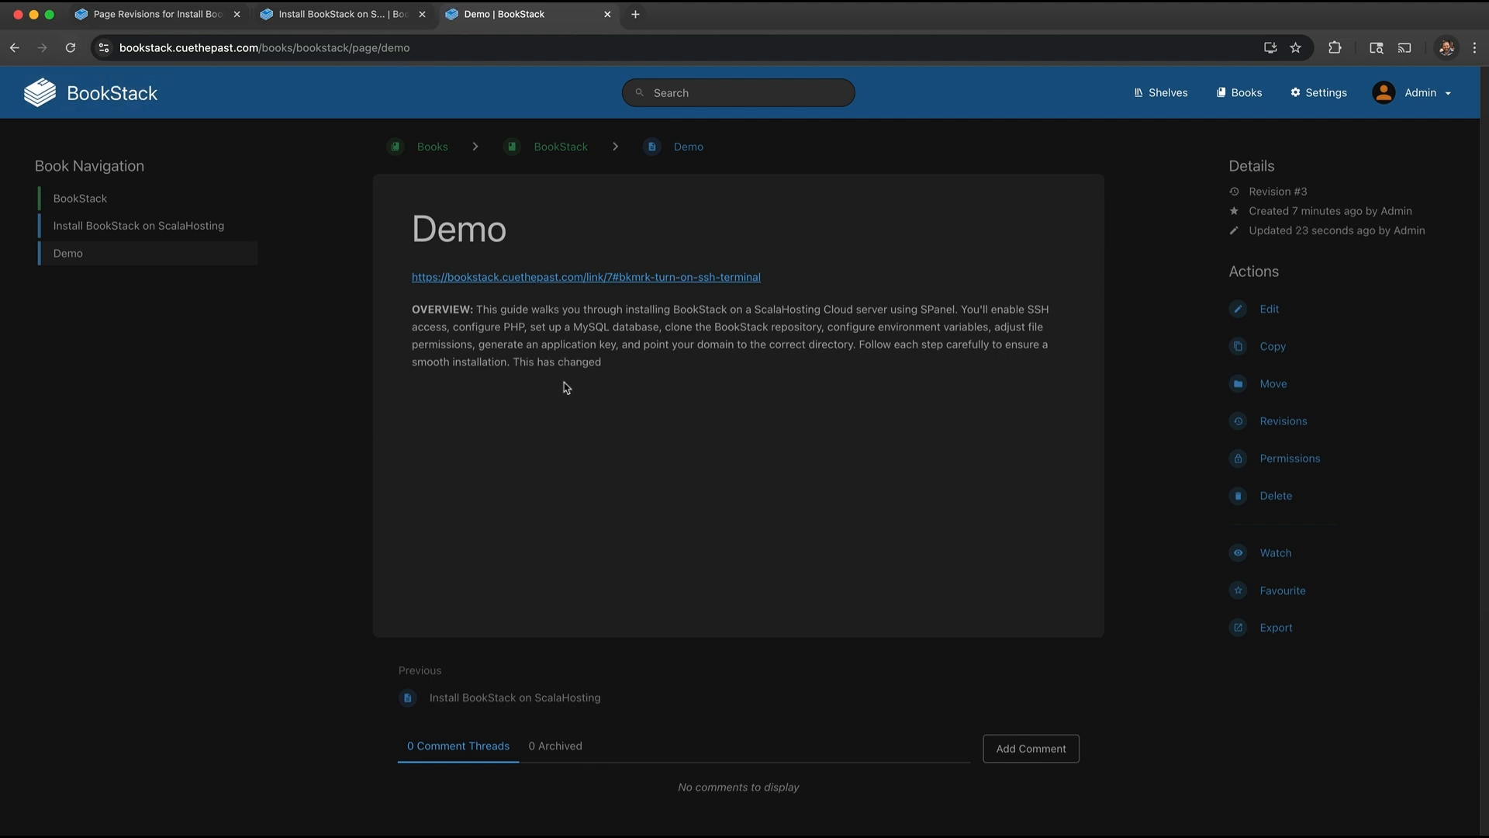
{"action": "left_click_drag", "start_coordinate": [608, 364], "coordinate": [513, 363]}
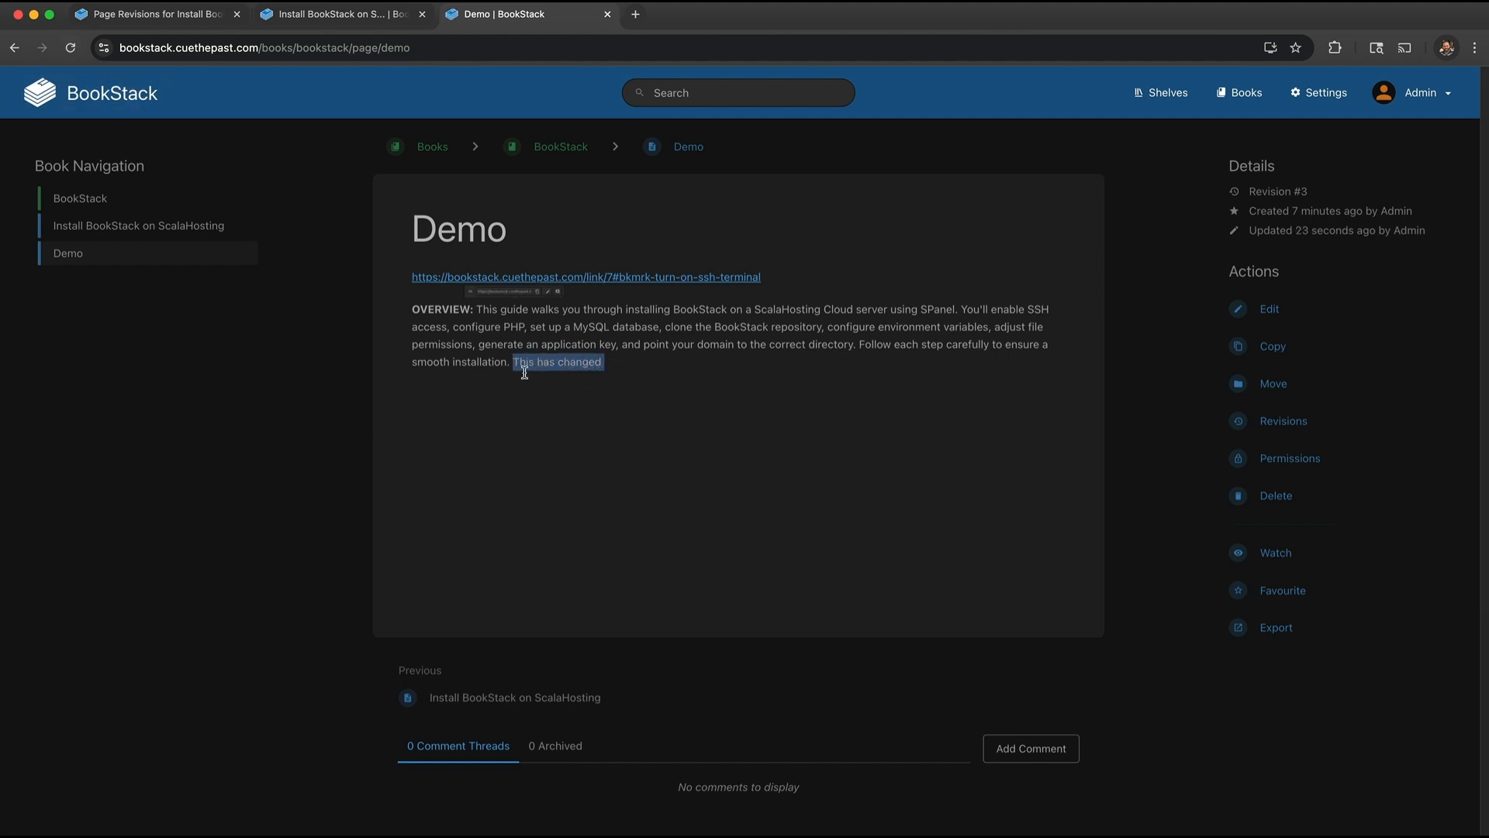
{"action": "left_click", "coordinate": [642, 403]}
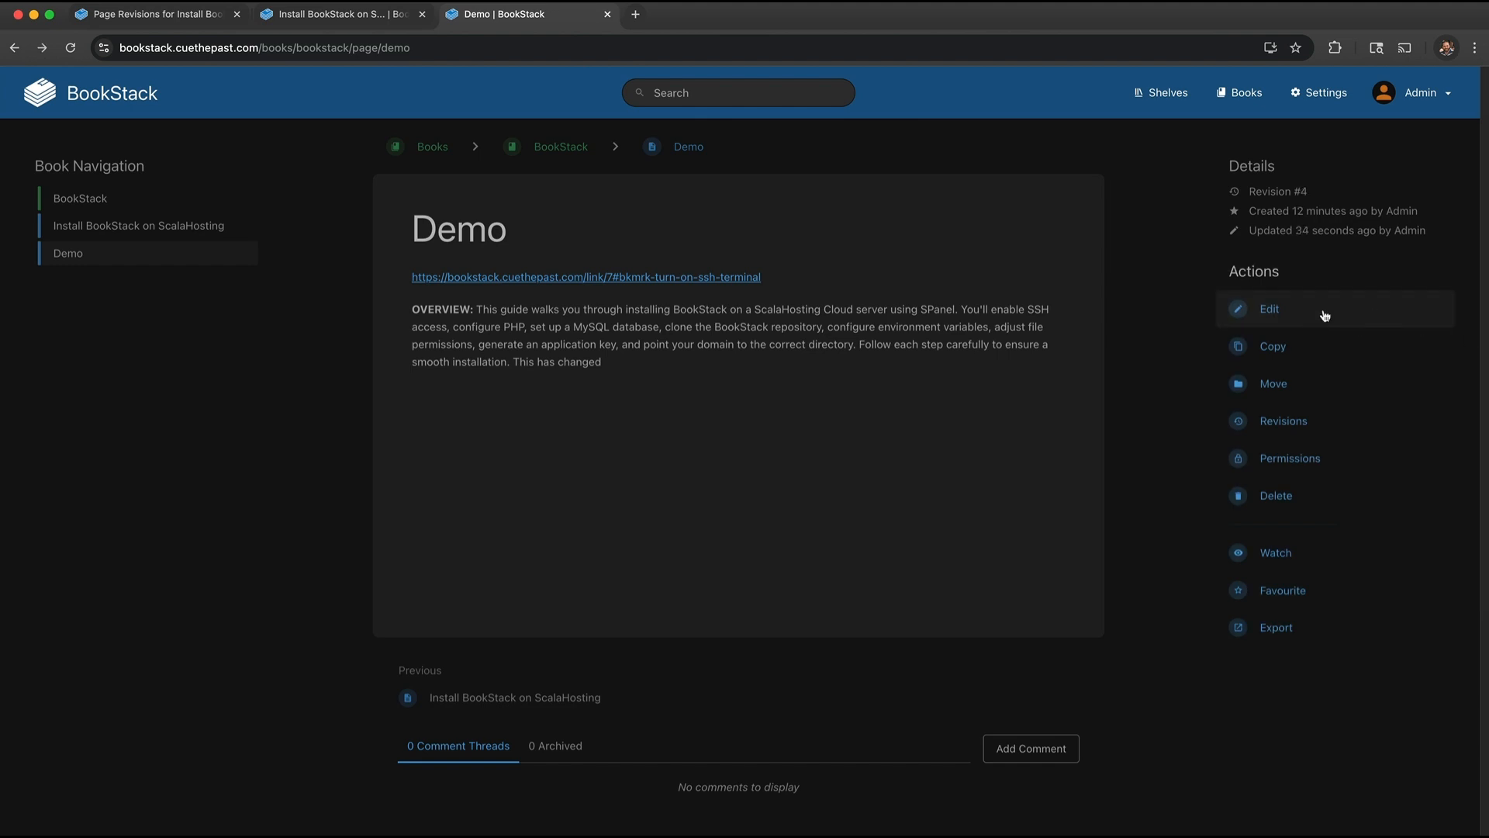
Step: Open the Demo page for editing and examine the page number and bookmark parts of its include tag
{"action": "left_click", "coordinate": [1296, 318]}
{"action": "left_click", "coordinate": [400, 290]}
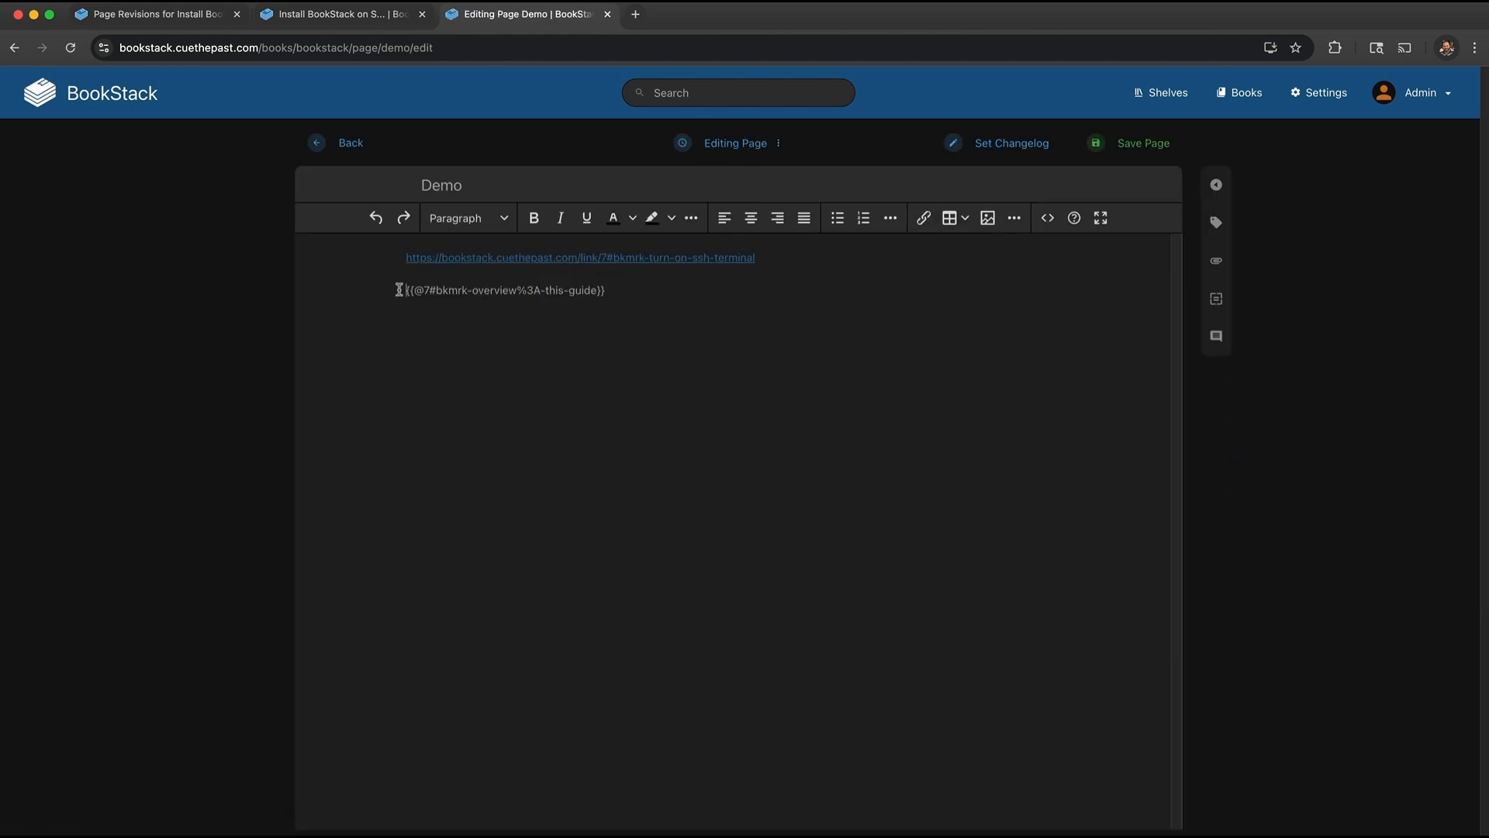
{"action": "left_click_drag", "start_coordinate": [606, 292], "coordinate": [598, 291]}
{"action": "left_click_drag", "start_coordinate": [415, 290], "coordinate": [415, 288]}
{"action": "left_click_drag", "start_coordinate": [428, 289], "coordinate": [597, 287]}
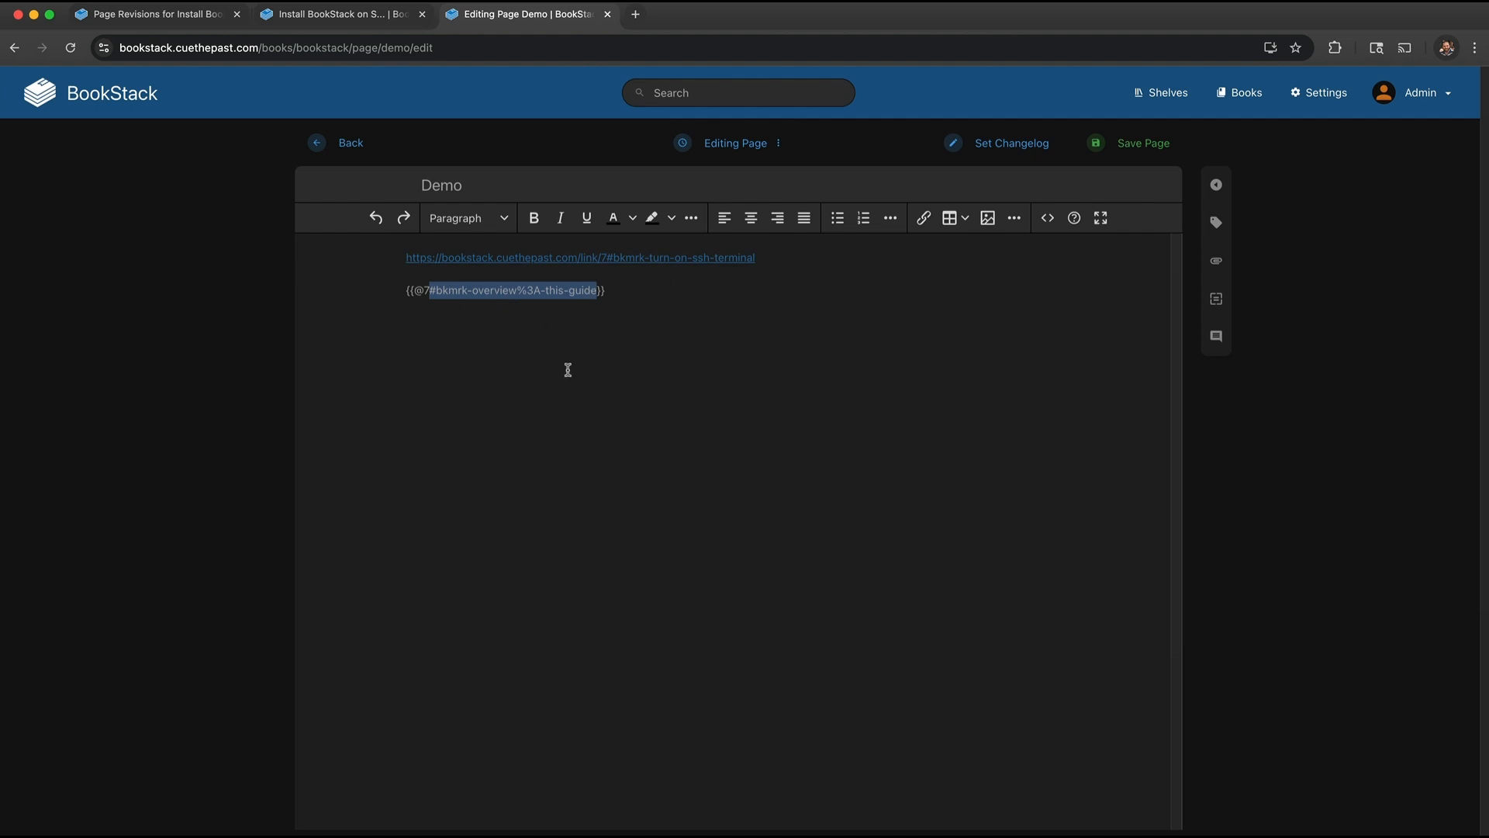
{"action": "left_click", "coordinate": [621, 315]}
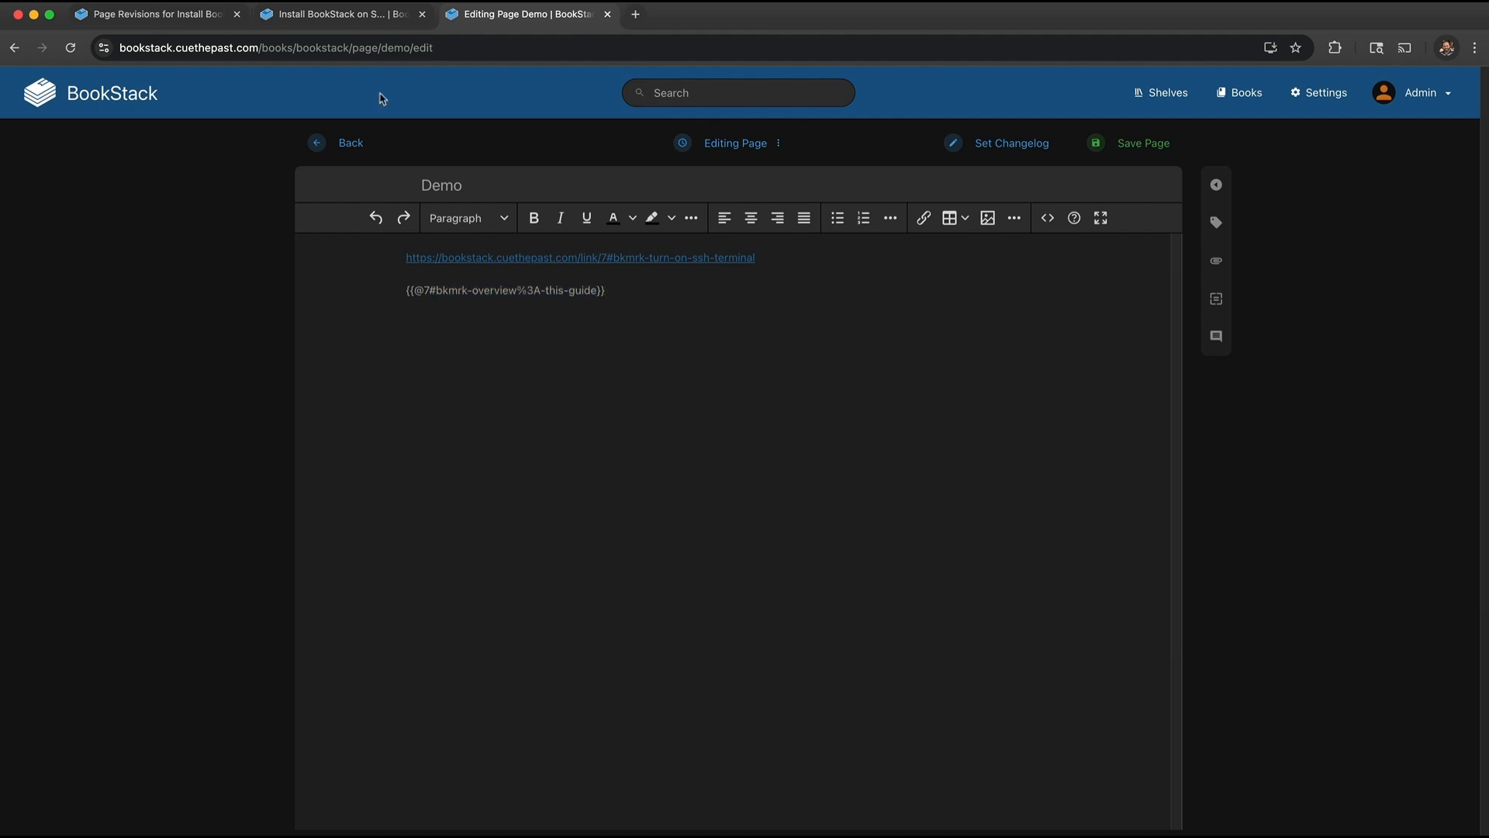
Step: Open the source code of the Install BookStack on ScalaHosting page and find the bookmark id of the OVERVIEW paragraph
{"action": "left_click", "coordinate": [351, 17]}
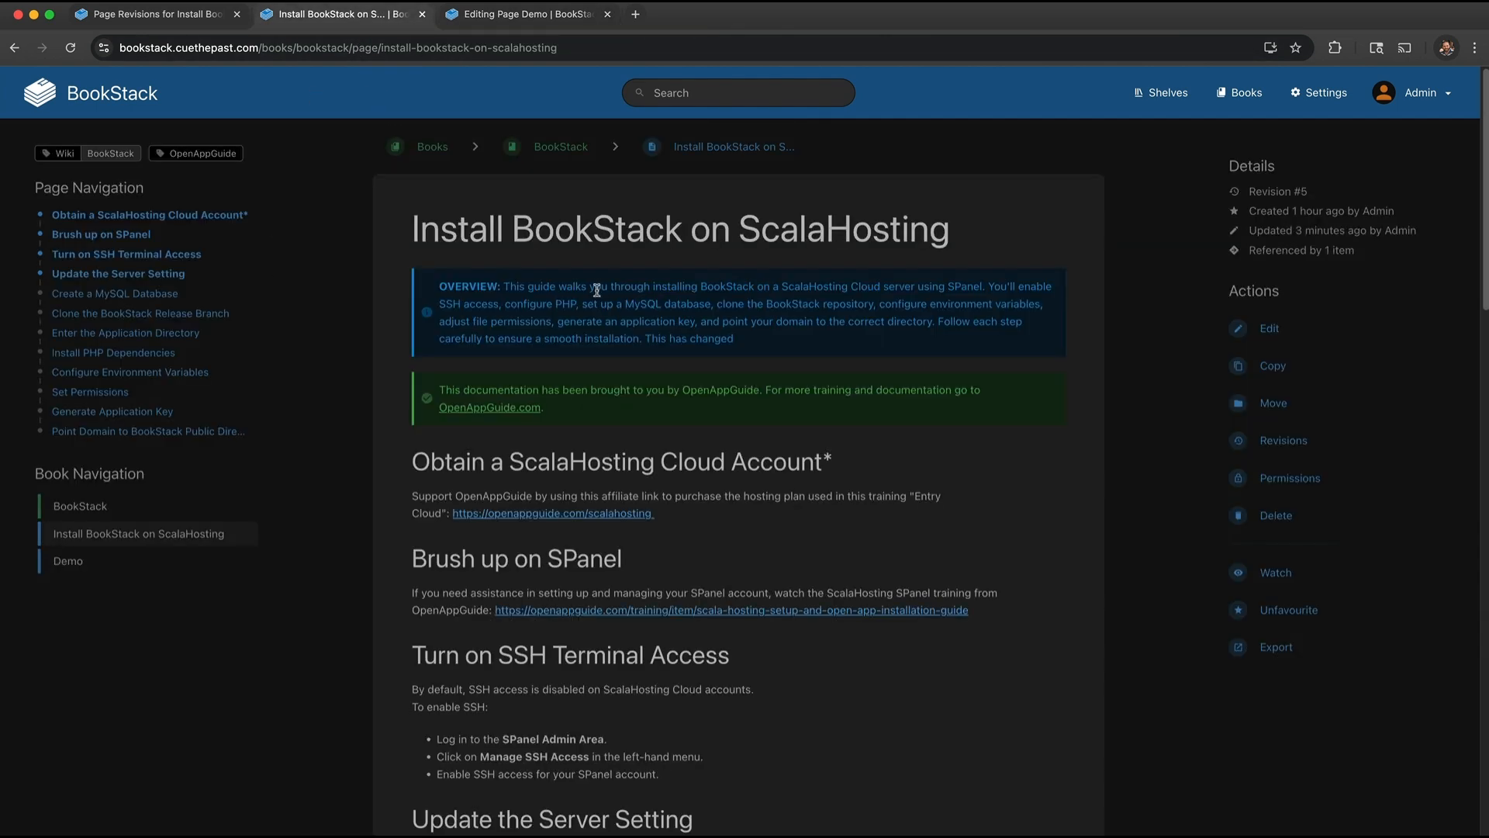
{"action": "left_click", "coordinate": [1271, 327]}
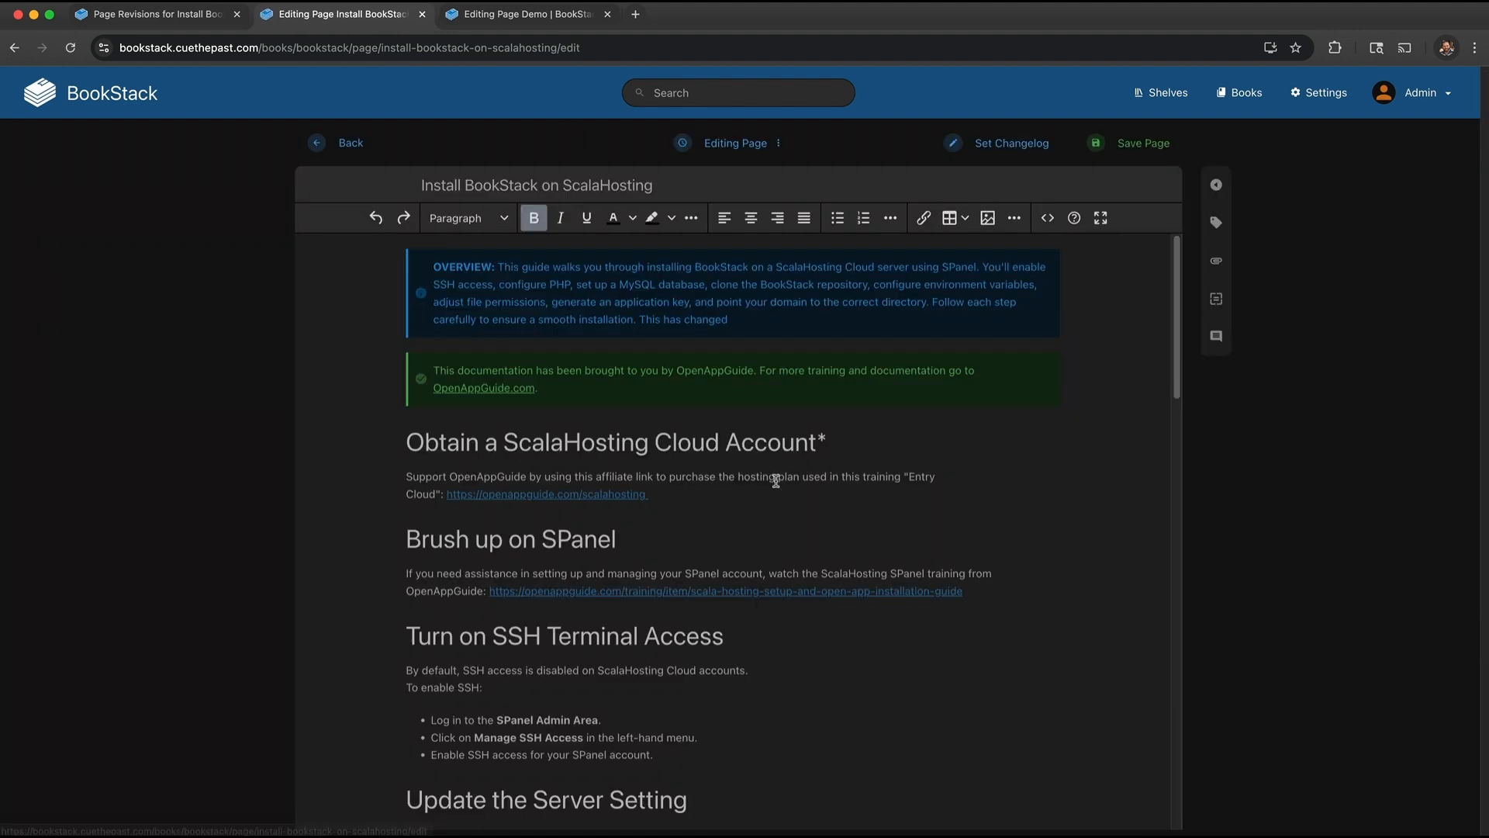
{"action": "left_click", "coordinate": [1048, 218]}
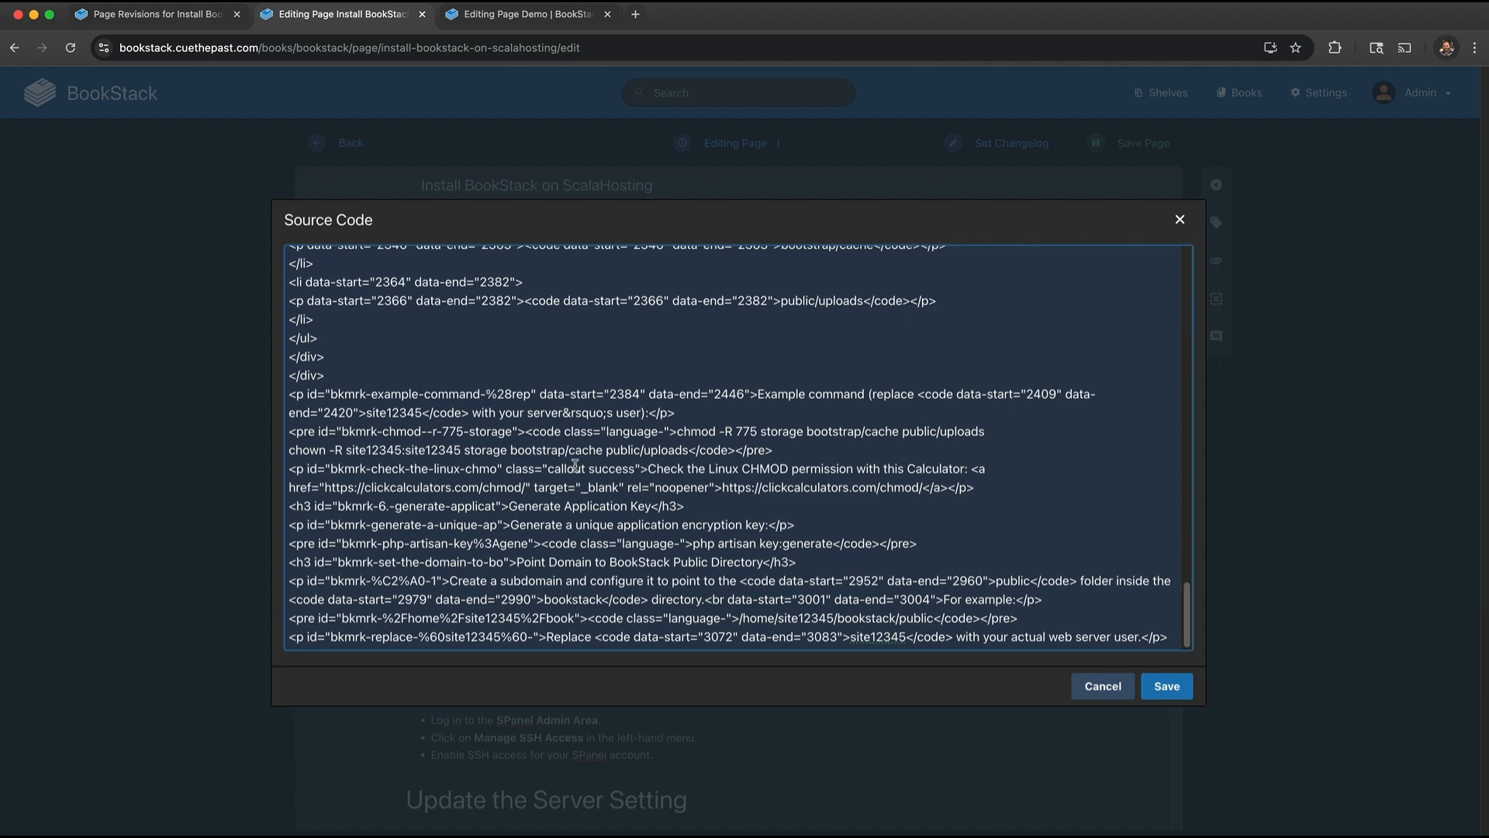
{"action": "scroll", "coordinate": [570, 465], "scroll_direction": "up", "scroll_amount": 10}
{"action": "scroll", "coordinate": [561, 471], "scroll_direction": "up", "scroll_amount": 10}
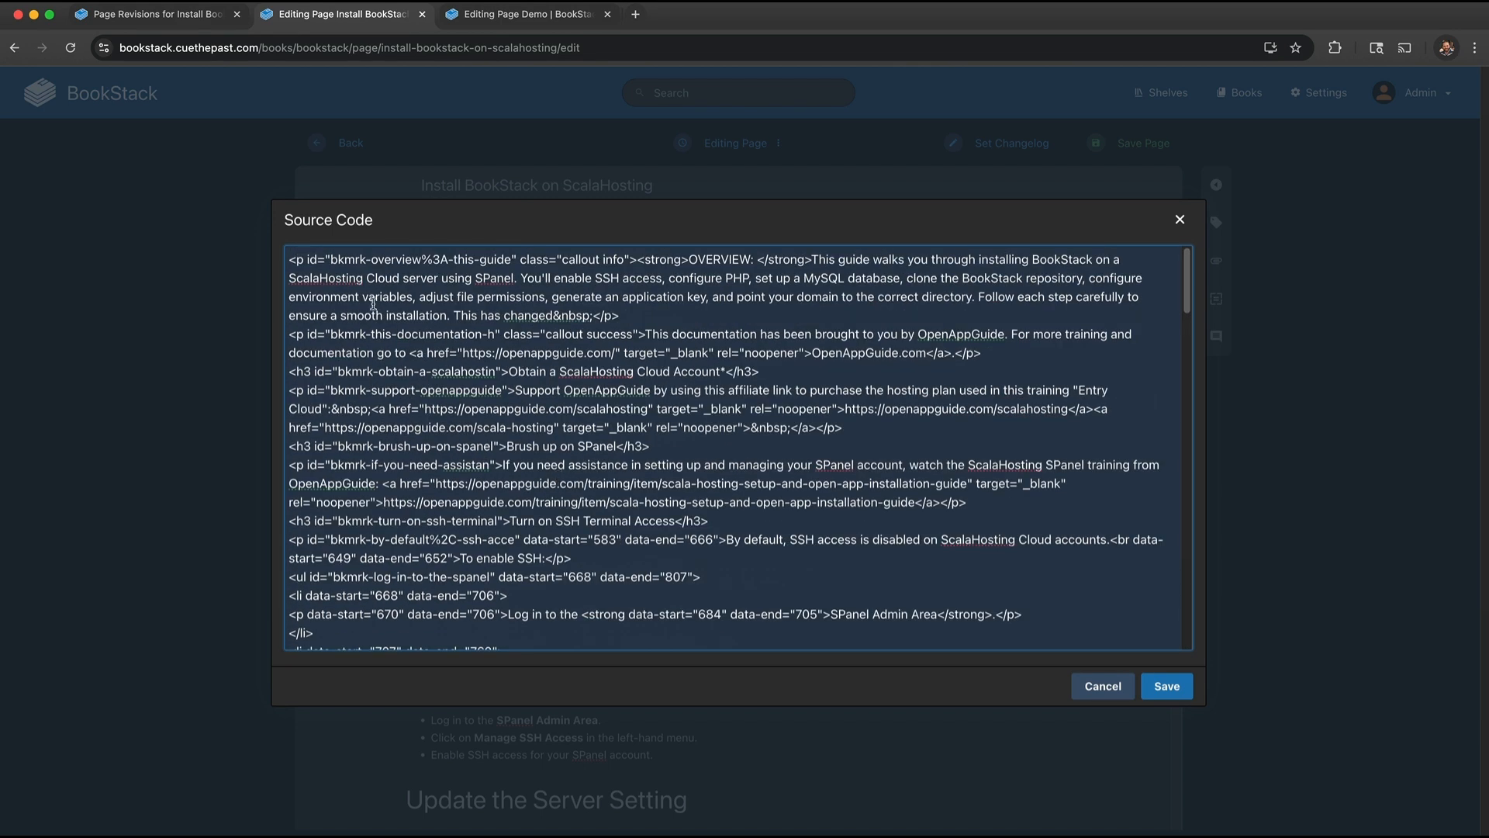
{"action": "left_click_drag", "start_coordinate": [333, 258], "coordinate": [519, 275]}
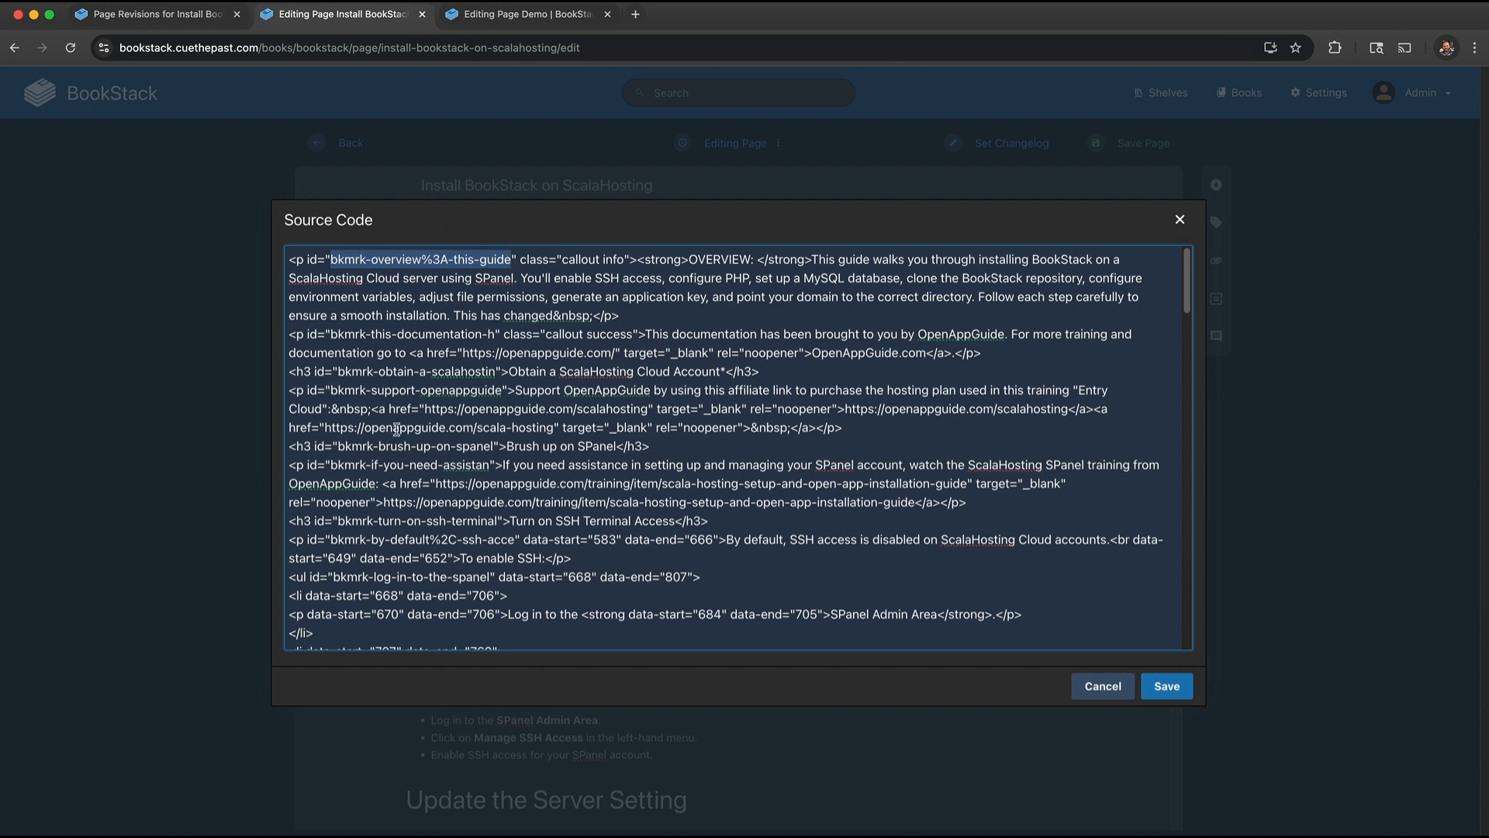
Step: Shorten the include tag on the Demo page to {{@7}} so it includes the whole guide, and save the page
{"action": "left_click", "coordinate": [533, 14]}
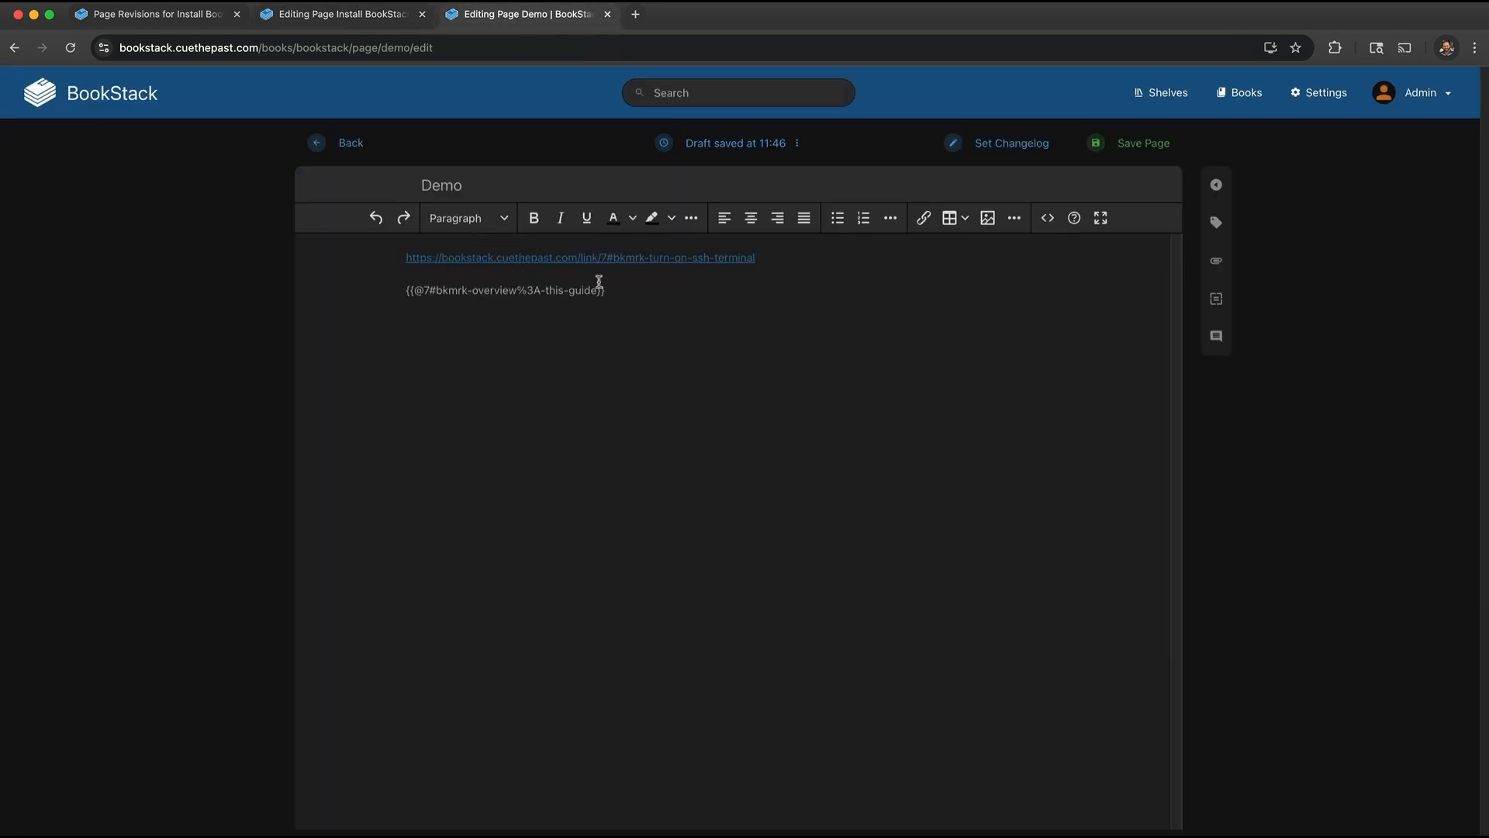
{"action": "mouse_move", "coordinate": [598, 290]}
{"action": "left_mouse_down"}
{"action": "mouse_move", "coordinate": [436, 290]}
{"action": "mouse_move", "coordinate": [597, 290]}
{"action": "left_mouse_up"}
{"action": "left_click", "coordinate": [442, 336]}
{"action": "key", "text": "BackSpace"}
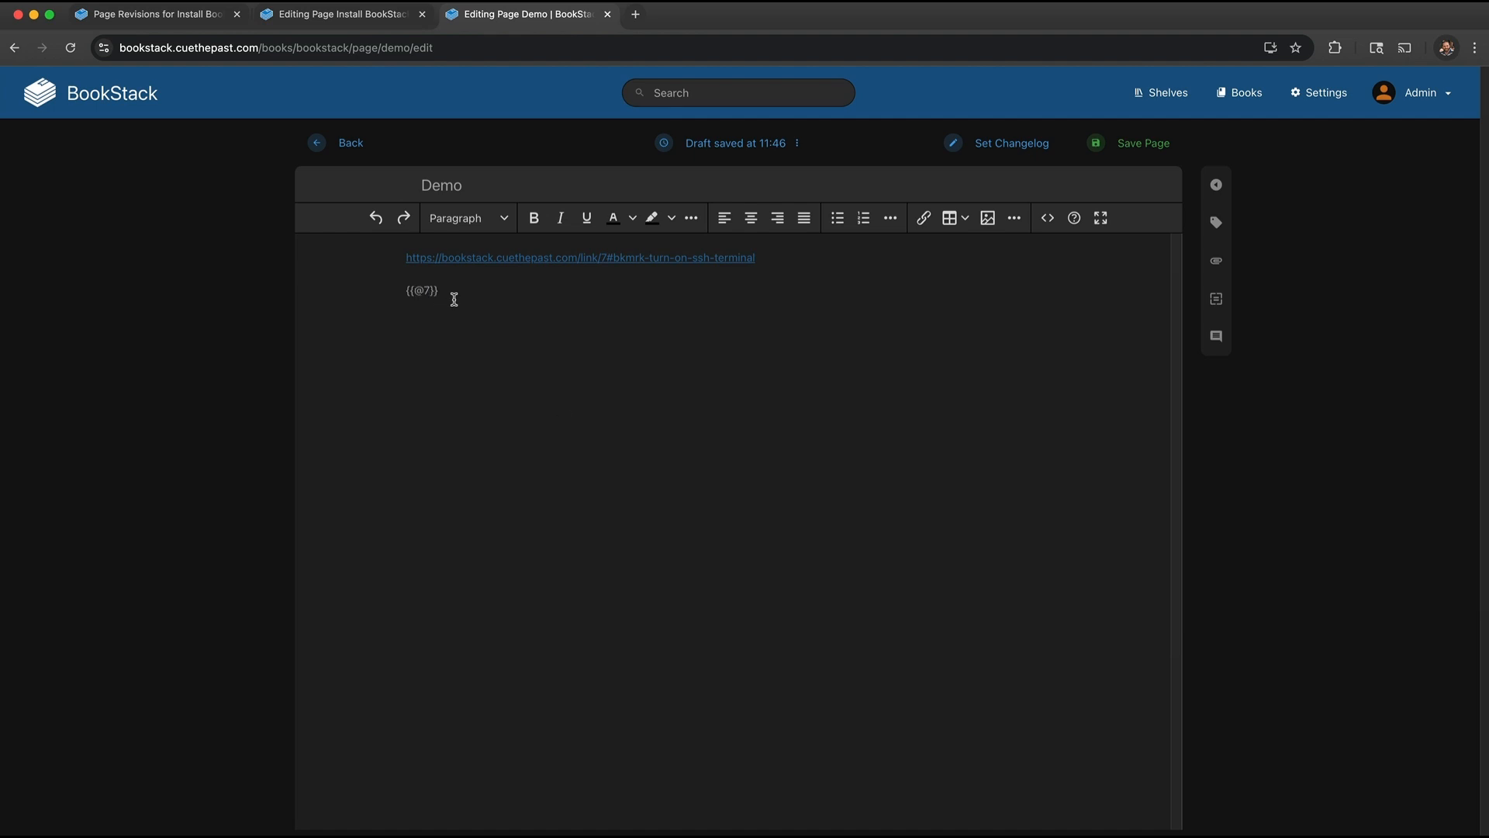
{"action": "left_click", "coordinate": [1143, 143]}
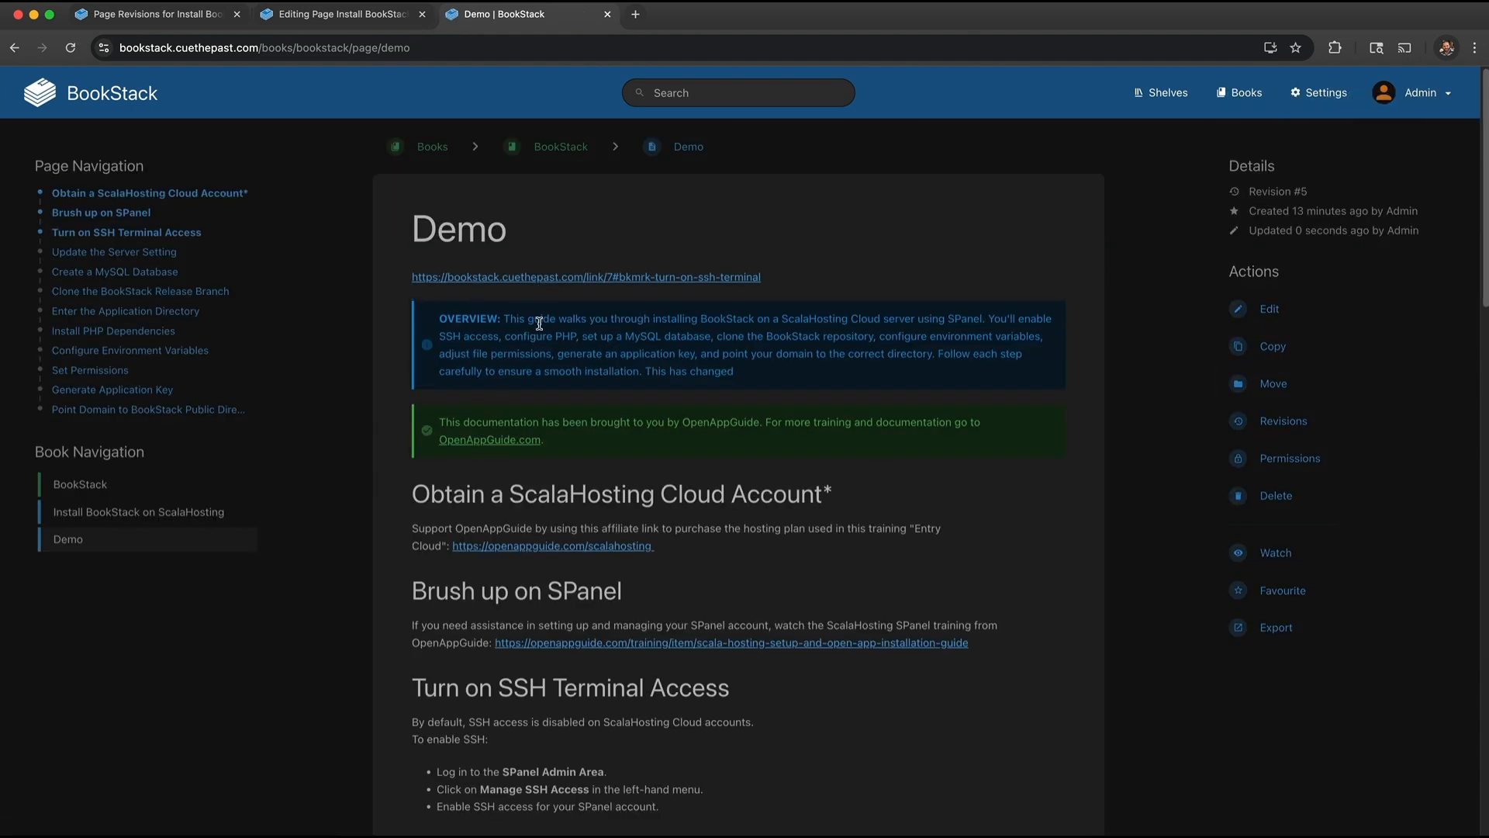
Step: Look through the guide content included on the Demo page and return to its title
{"action": "scroll", "coordinate": [552, 512], "scroll_direction": "down", "scroll_amount": 3}
{"action": "scroll", "coordinate": [552, 512], "scroll_direction": "down", "scroll_amount": 5}
{"action": "scroll", "coordinate": [553, 509], "scroll_direction": "up", "scroll_amount": 15}
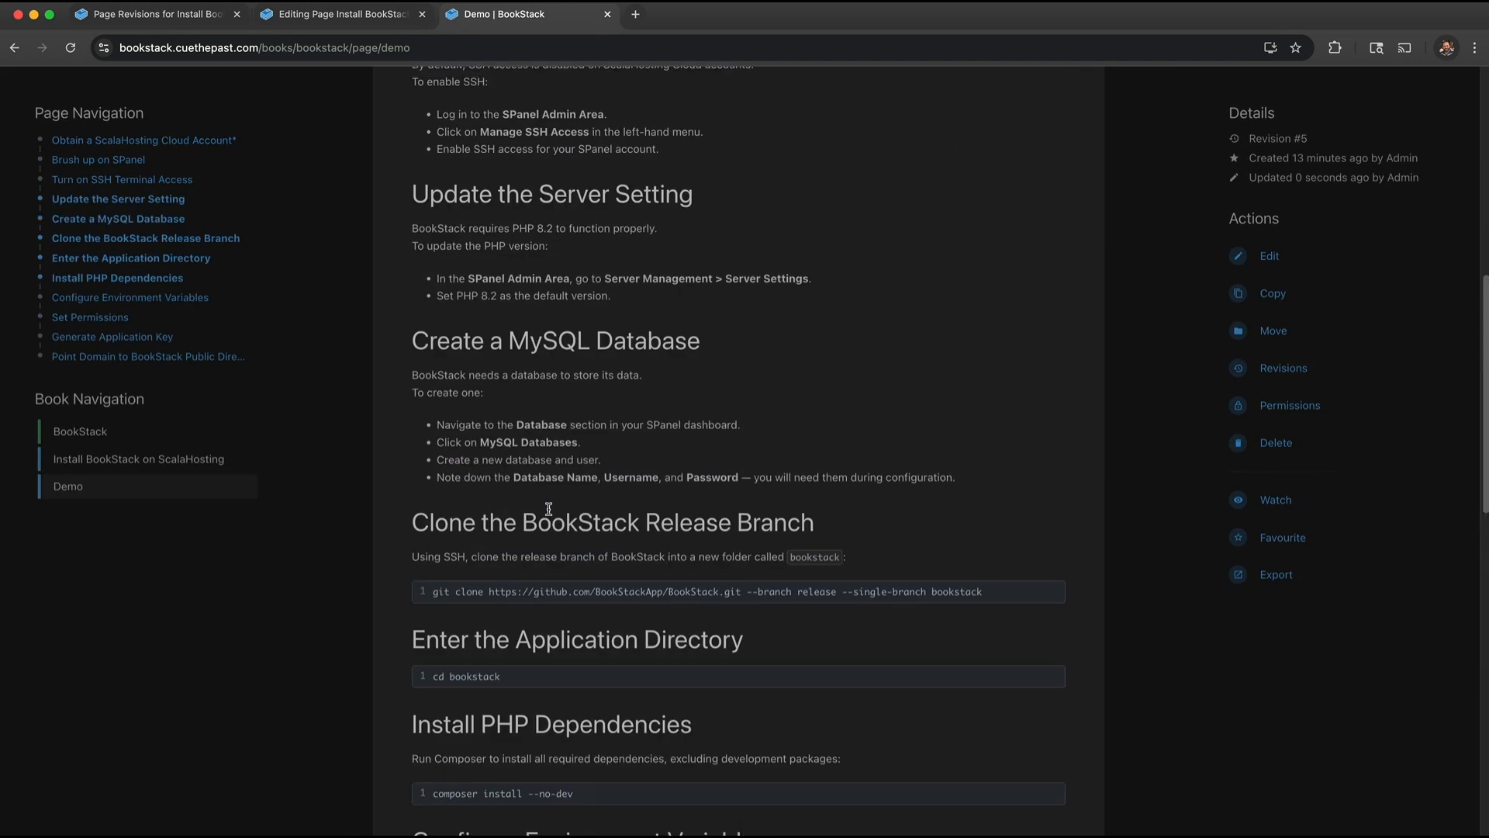
{"action": "left_click_drag", "start_coordinate": [543, 225], "coordinate": [378, 223]}
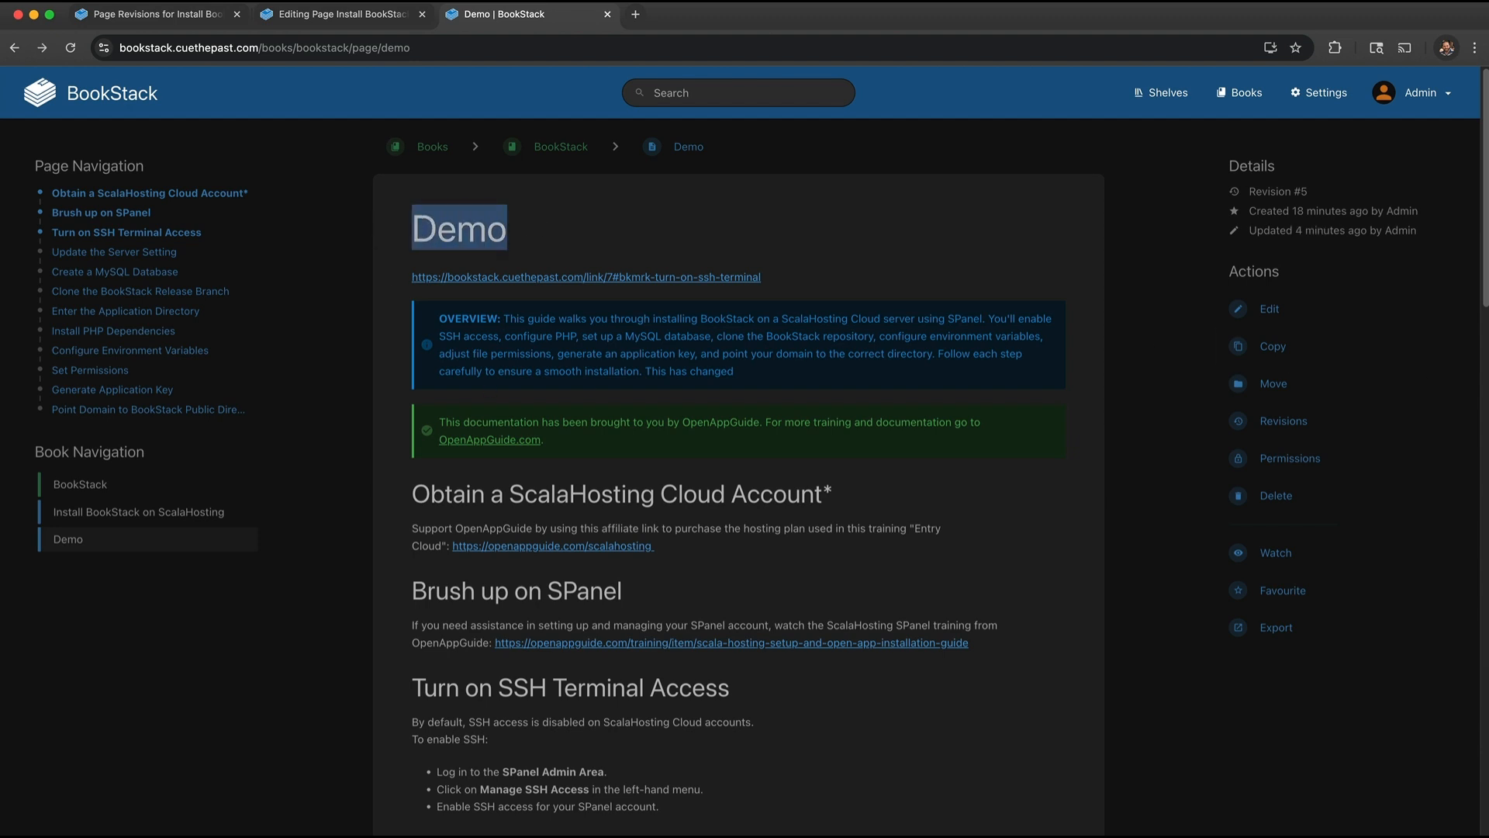
Step: Switch to the open Install BookStack on ScalaHosting editor and leave it for the page view without saving
{"action": "left_click", "coordinate": [373, 14]}
{"action": "left_click", "coordinate": [1101, 684]}
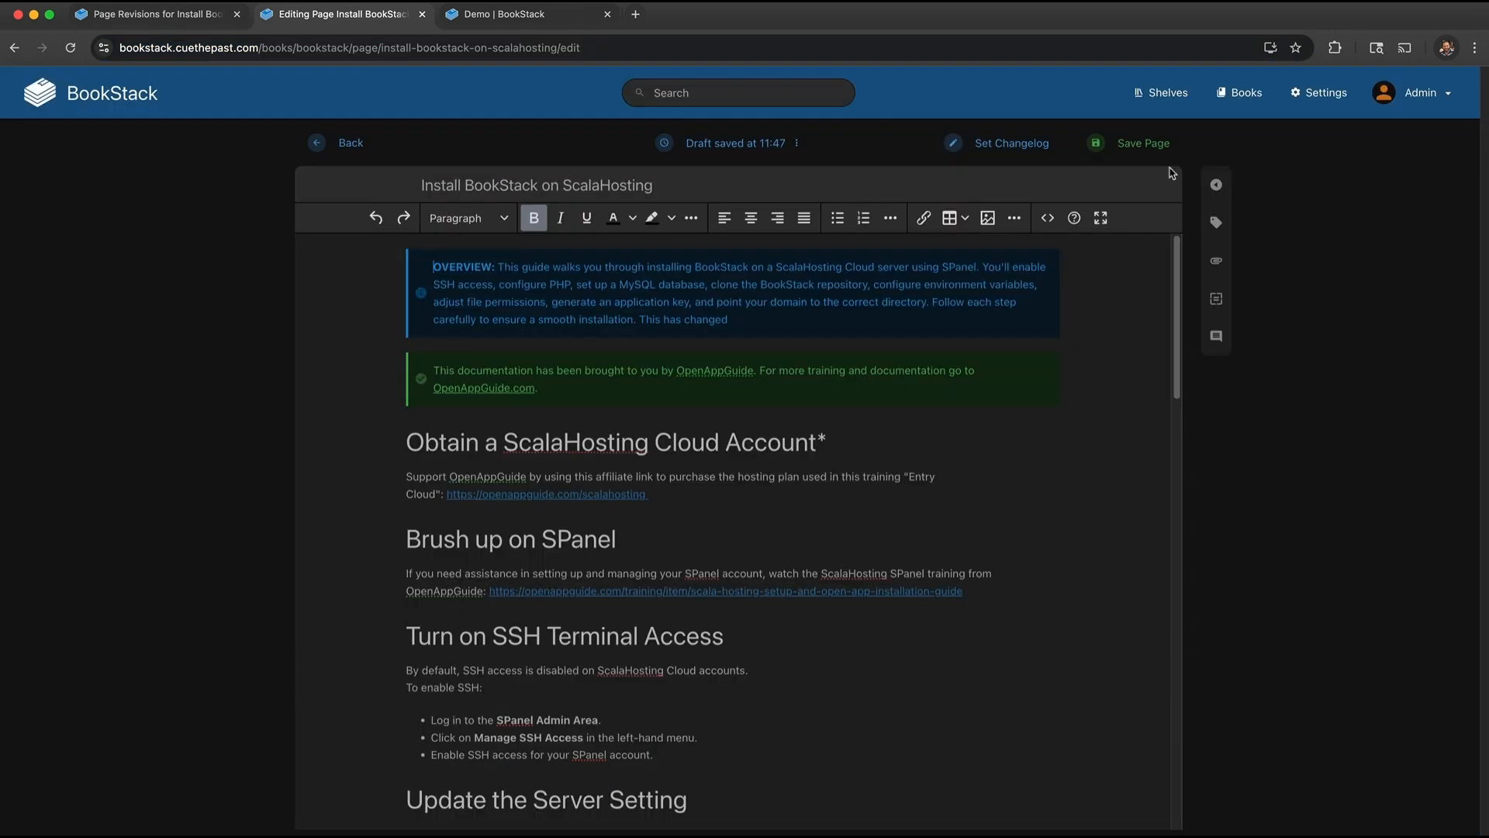
{"action": "left_click", "coordinate": [353, 143]}
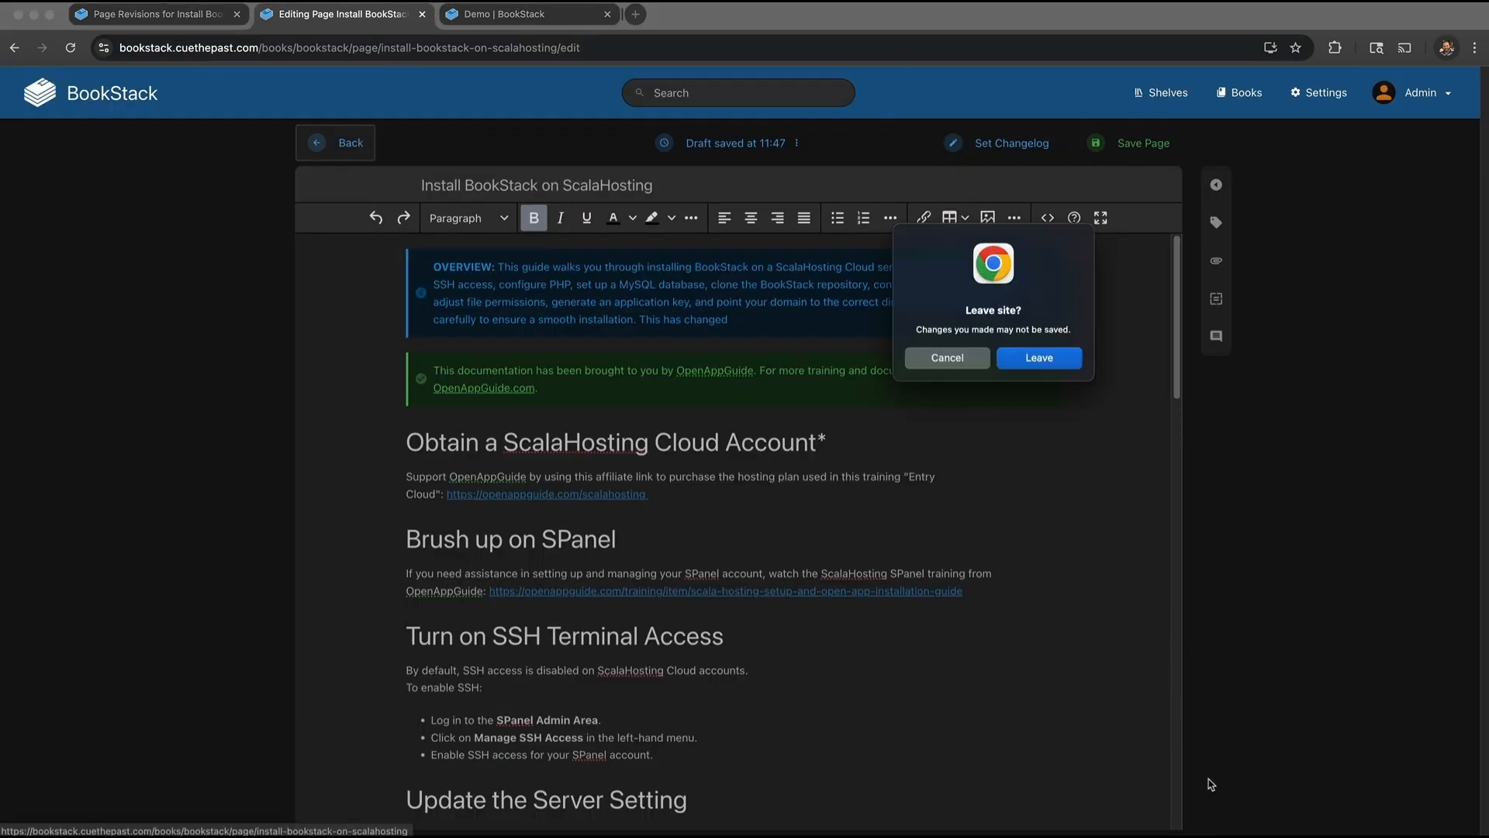
{"action": "left_click", "coordinate": [1055, 366]}
Step: Open the editor directly at the "Obtain a ScalaHosting Cloud Account*" heading and leave it without saving
{"action": "left_click_drag", "start_coordinate": [846, 464], "coordinate": [380, 464]}
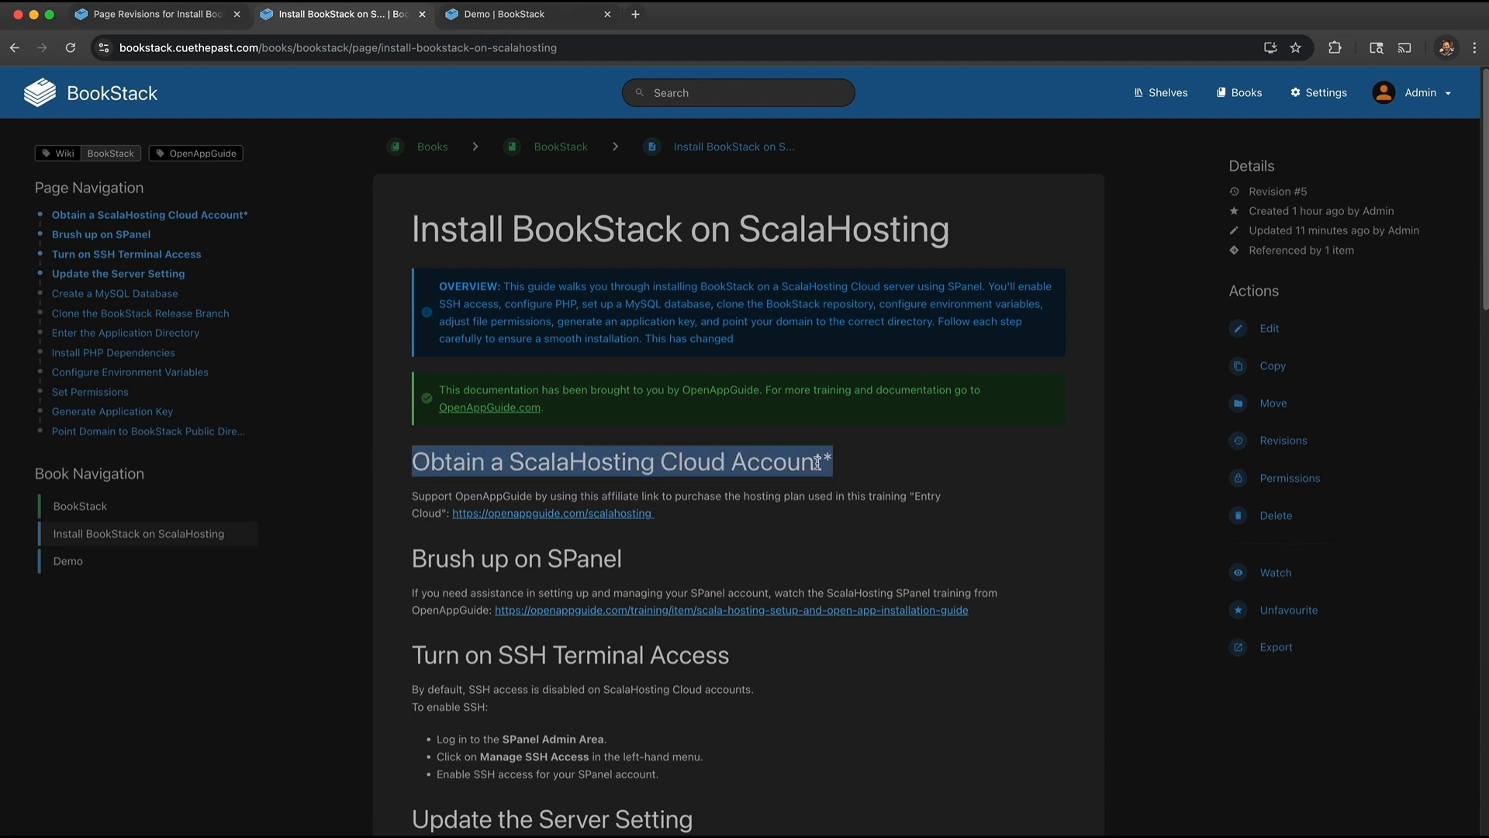
{"action": "left_click_drag", "start_coordinate": [807, 463], "coordinate": [807, 464]}
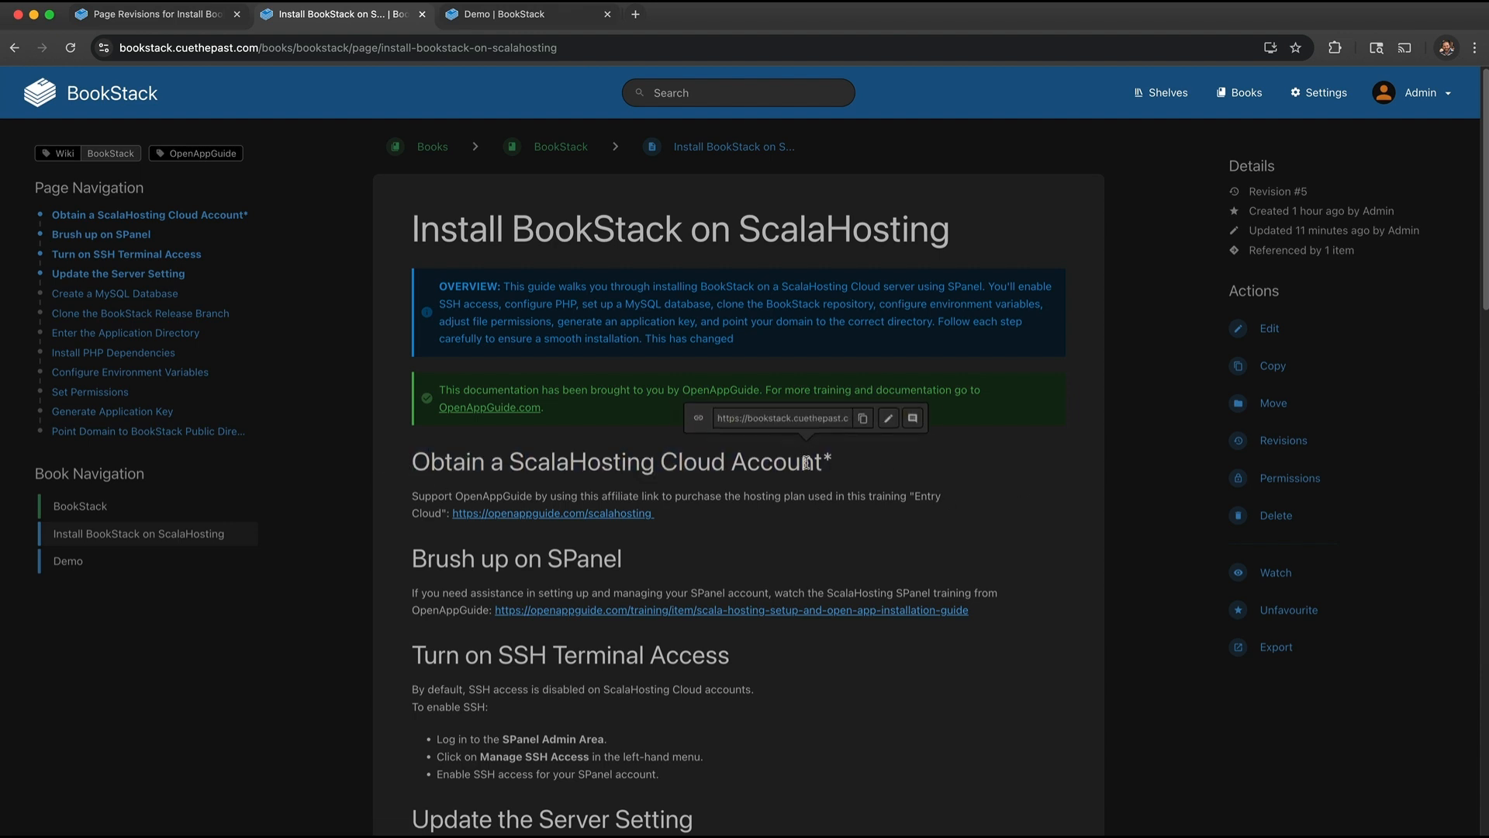
{"action": "left_click", "coordinate": [894, 419]}
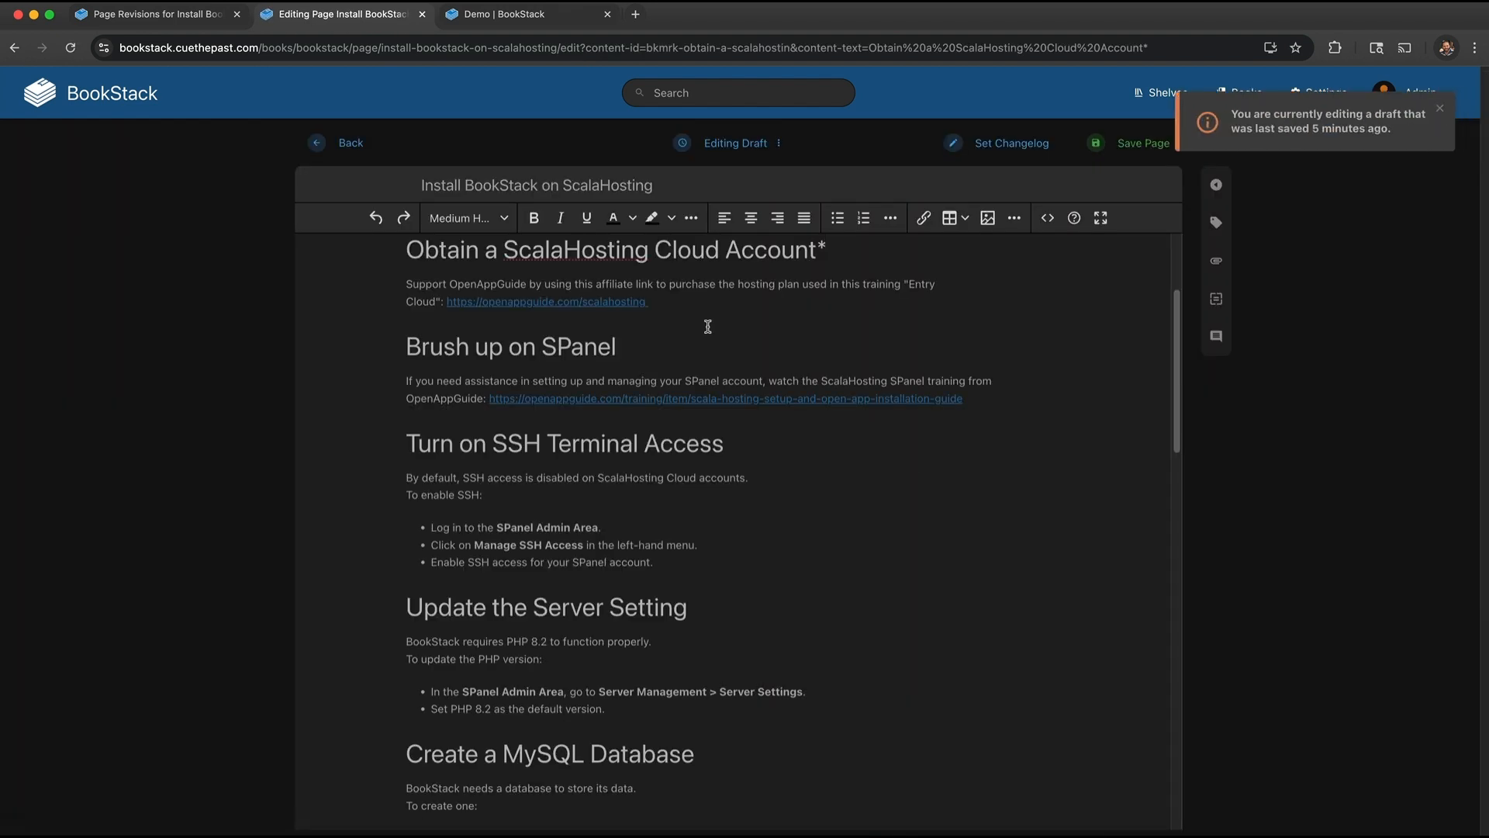
{"action": "left_click_drag", "start_coordinate": [407, 250], "coordinate": [852, 256]}
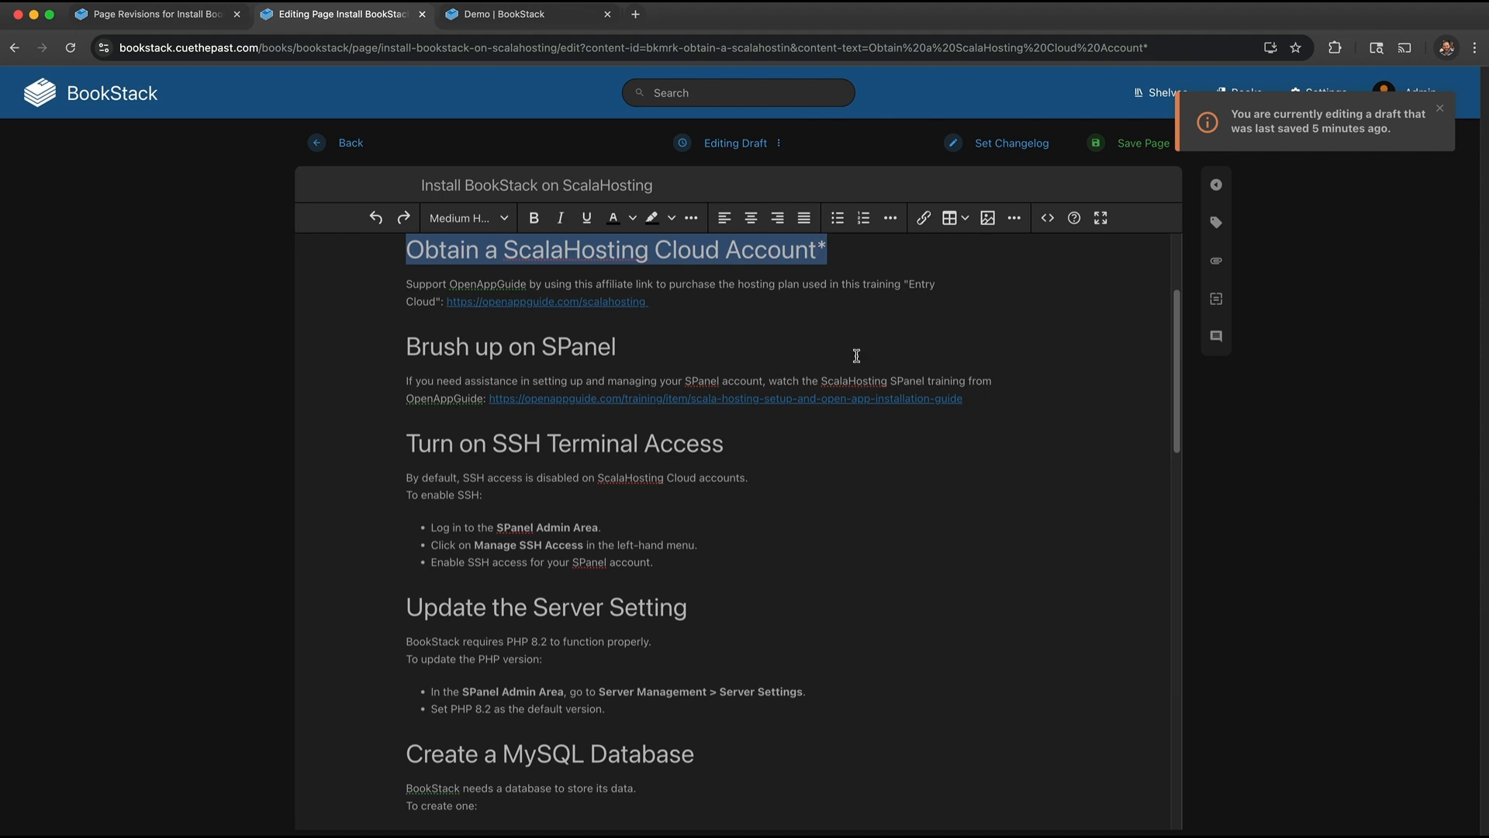
{"action": "scroll", "coordinate": [830, 411], "scroll_direction": "up", "scroll_amount": 1}
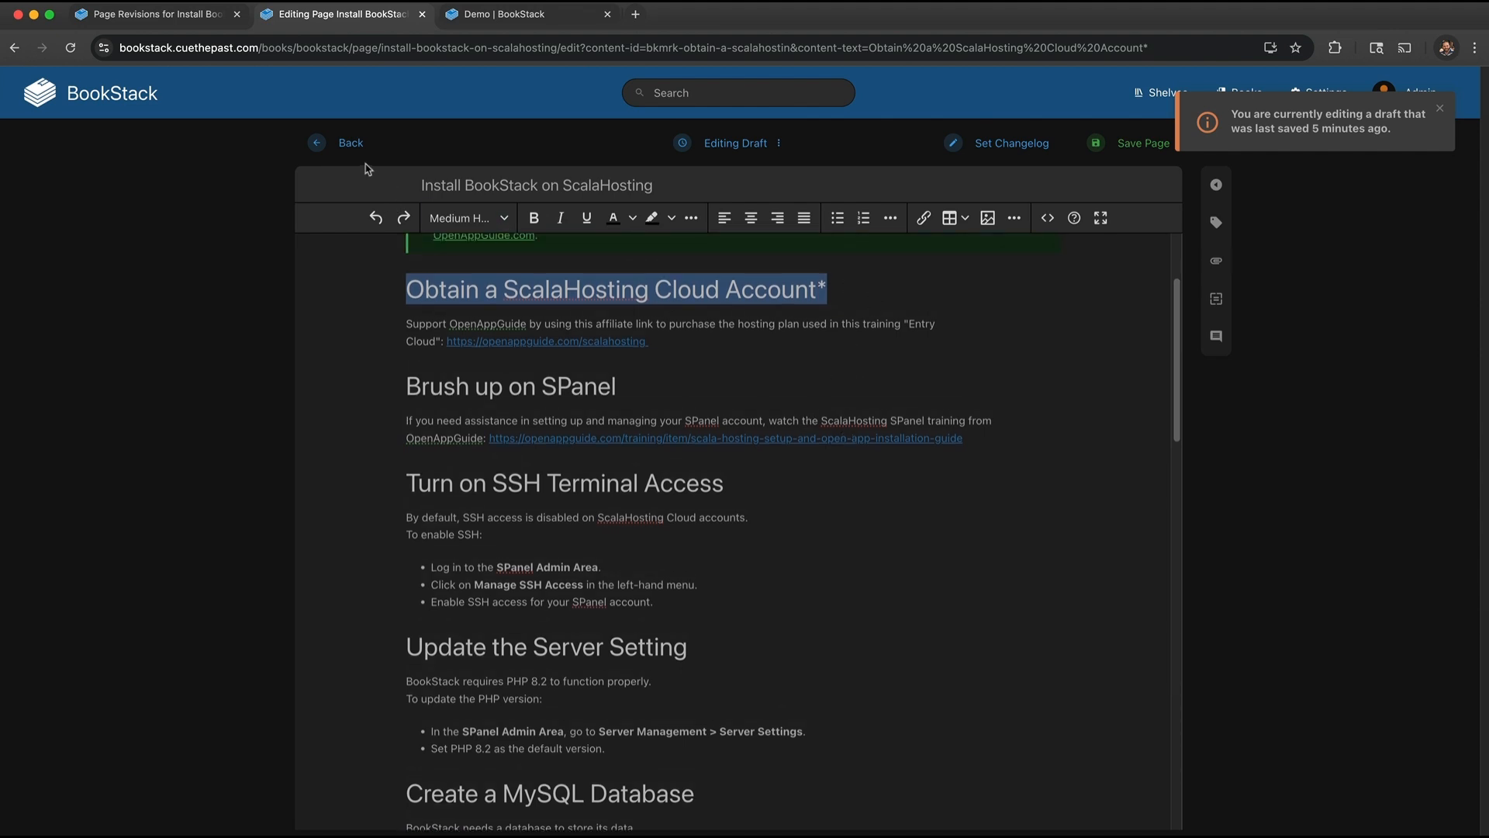
{"action": "left_click", "coordinate": [347, 143]}
{"action": "left_click", "coordinate": [1038, 356]}
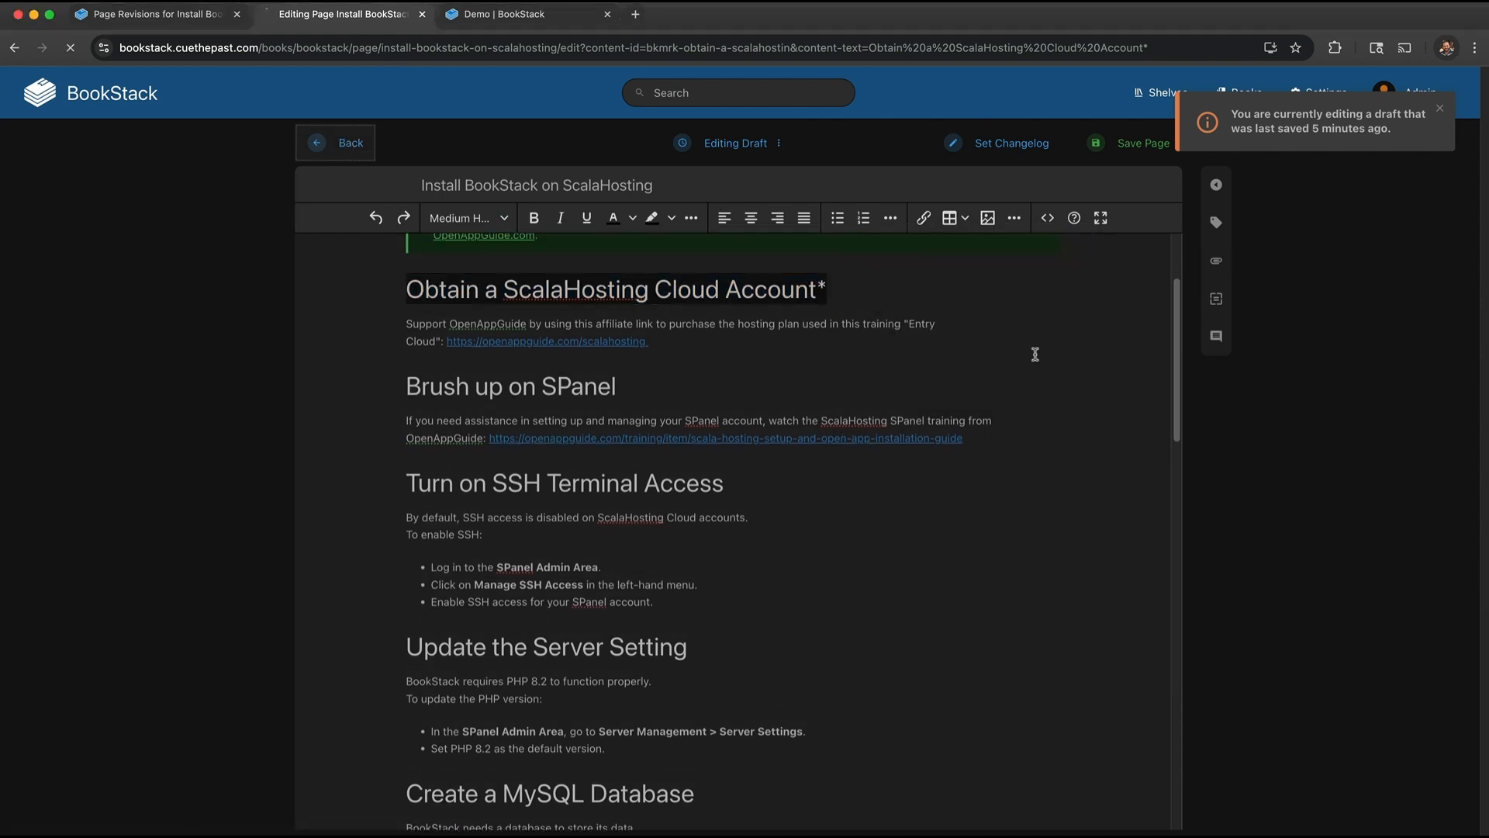
Step: Add the comment "Comment" referencing the "Obtain a ScalaHosting Cloud Account*" heading and follow its reference back to that heading
{"action": "left_click_drag", "start_coordinate": [854, 461], "coordinate": [409, 459]}
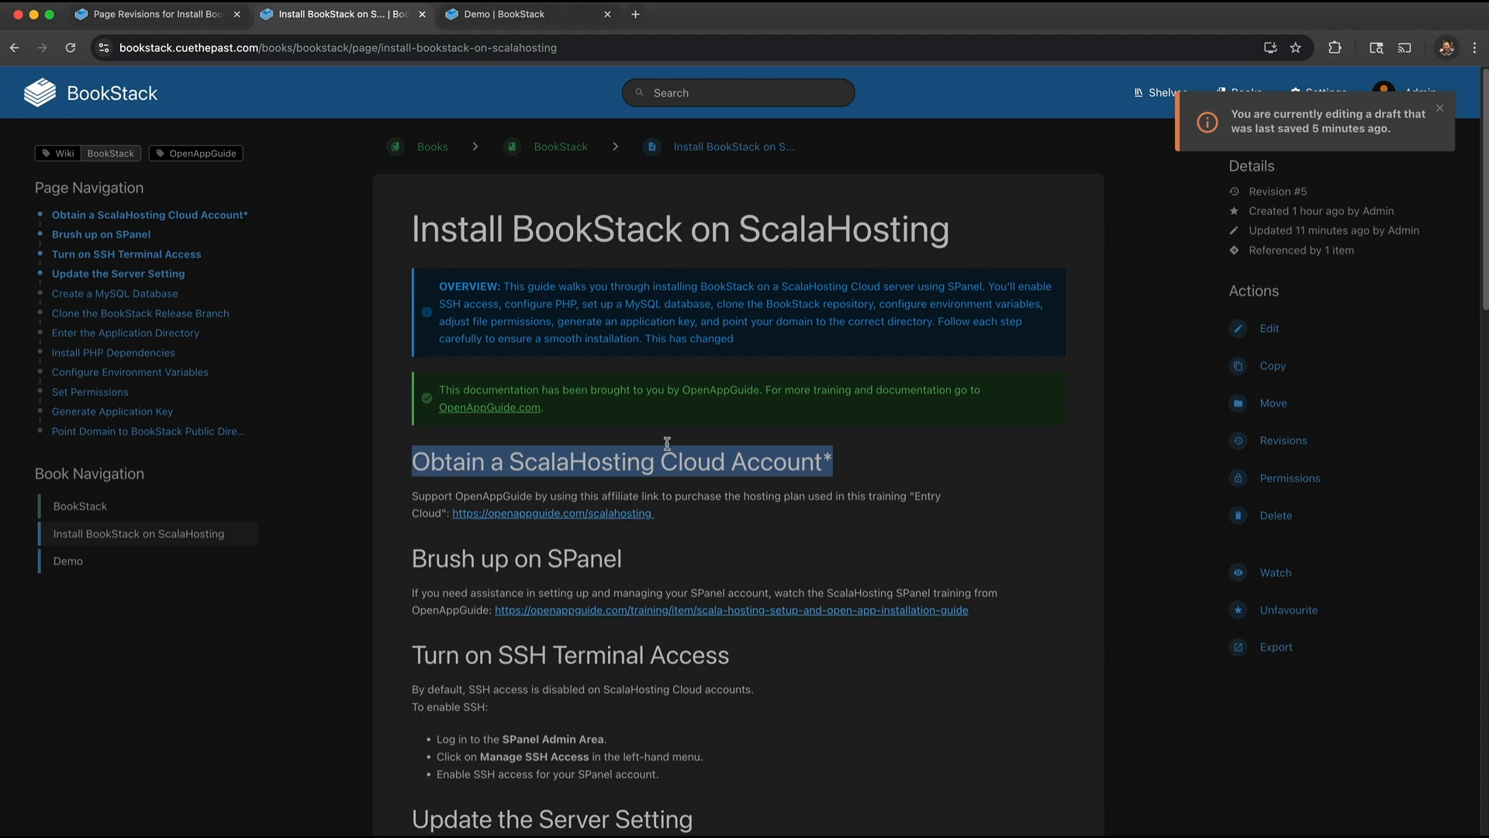
{"action": "left_click", "coordinate": [814, 463]}
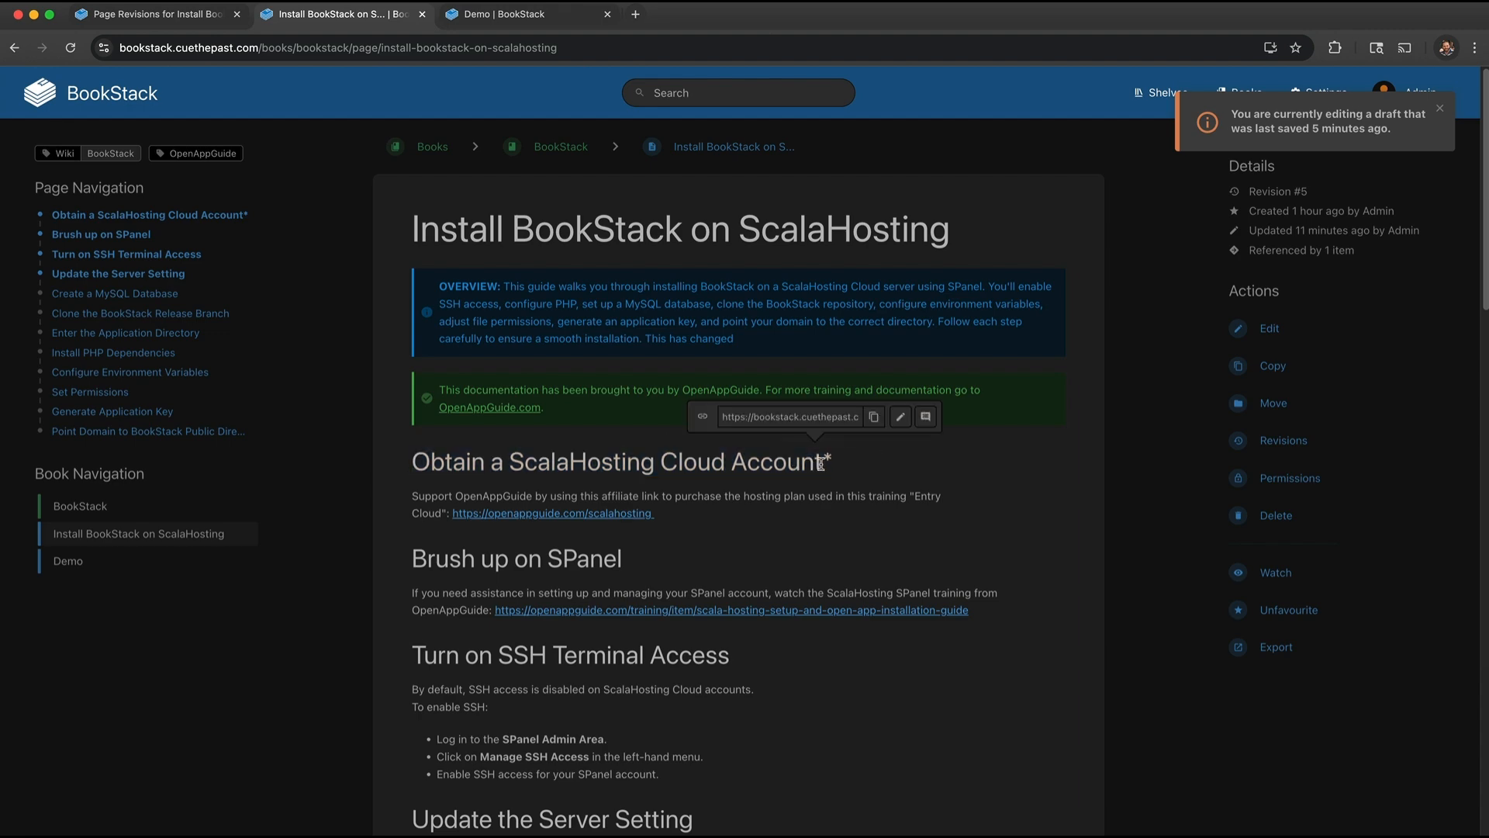
{"action": "left_click", "coordinate": [927, 419]}
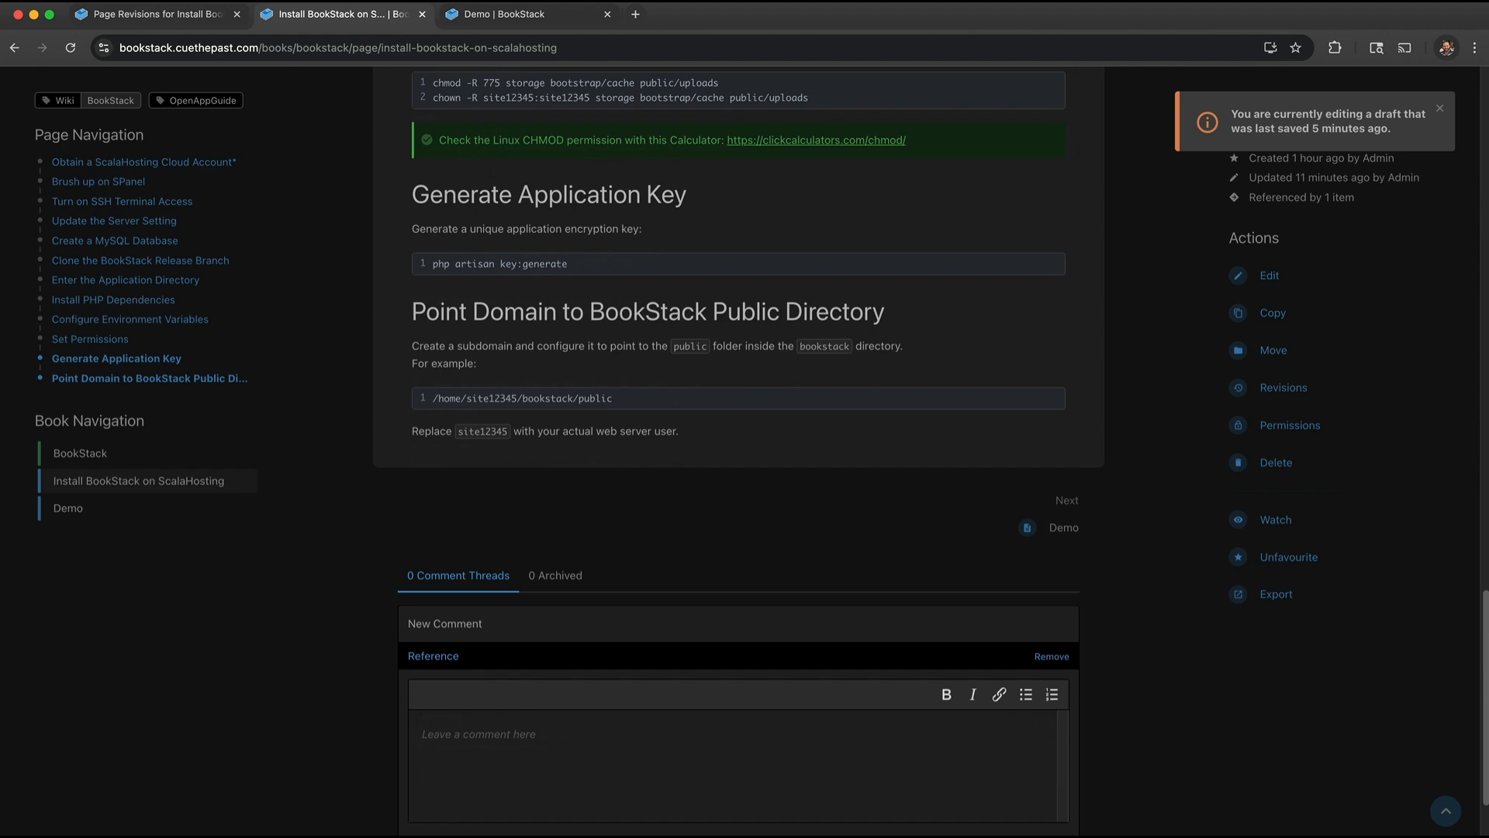
{"action": "type", "text": "c"}
{"action": "scroll", "coordinate": [682, 648], "scroll_direction": "down", "scroll_amount": 2}
{"action": "left_click", "coordinate": [1032, 763]}
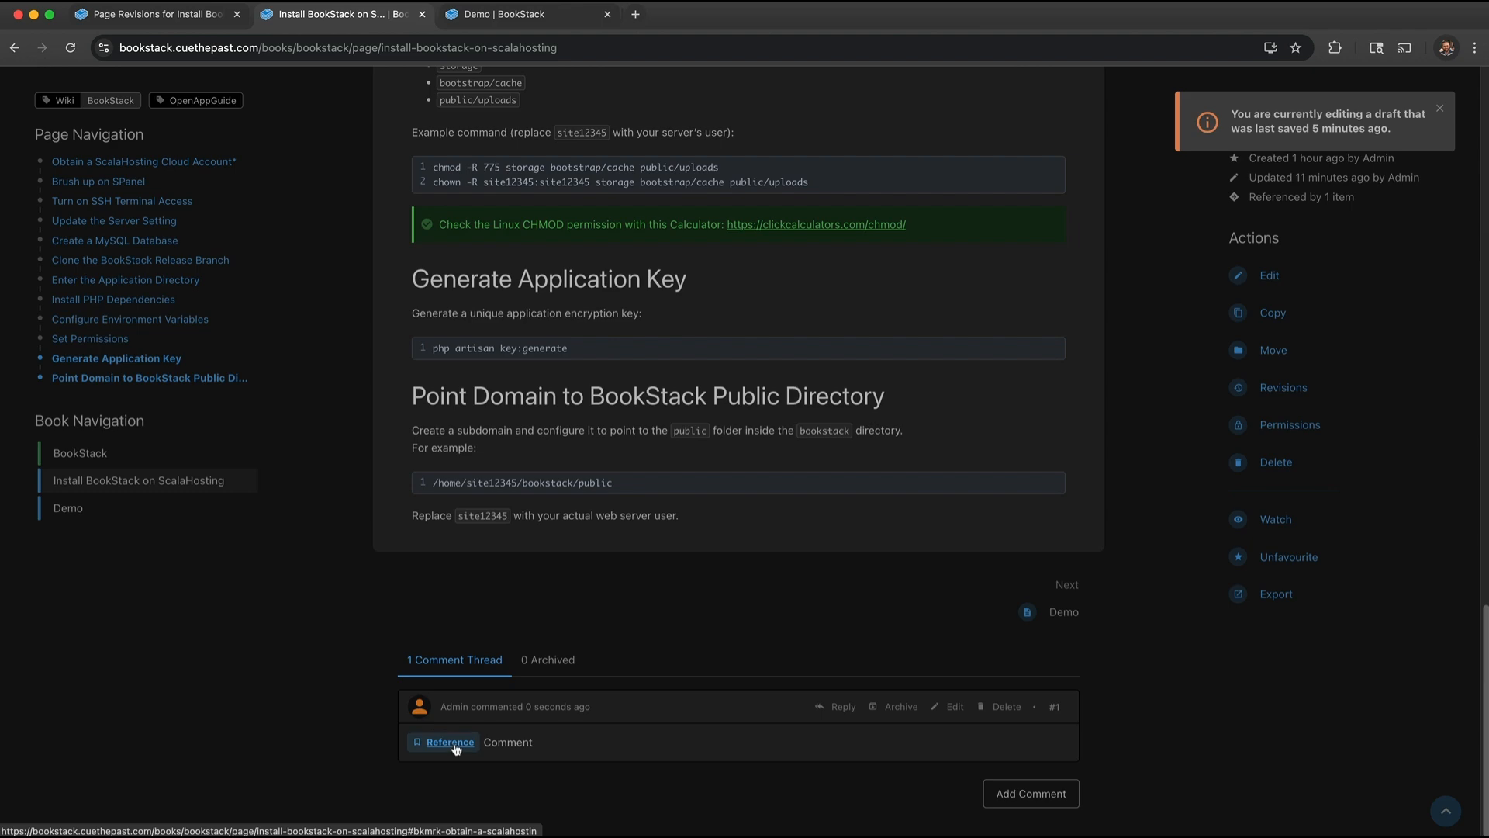
{"action": "left_click", "coordinate": [451, 742]}
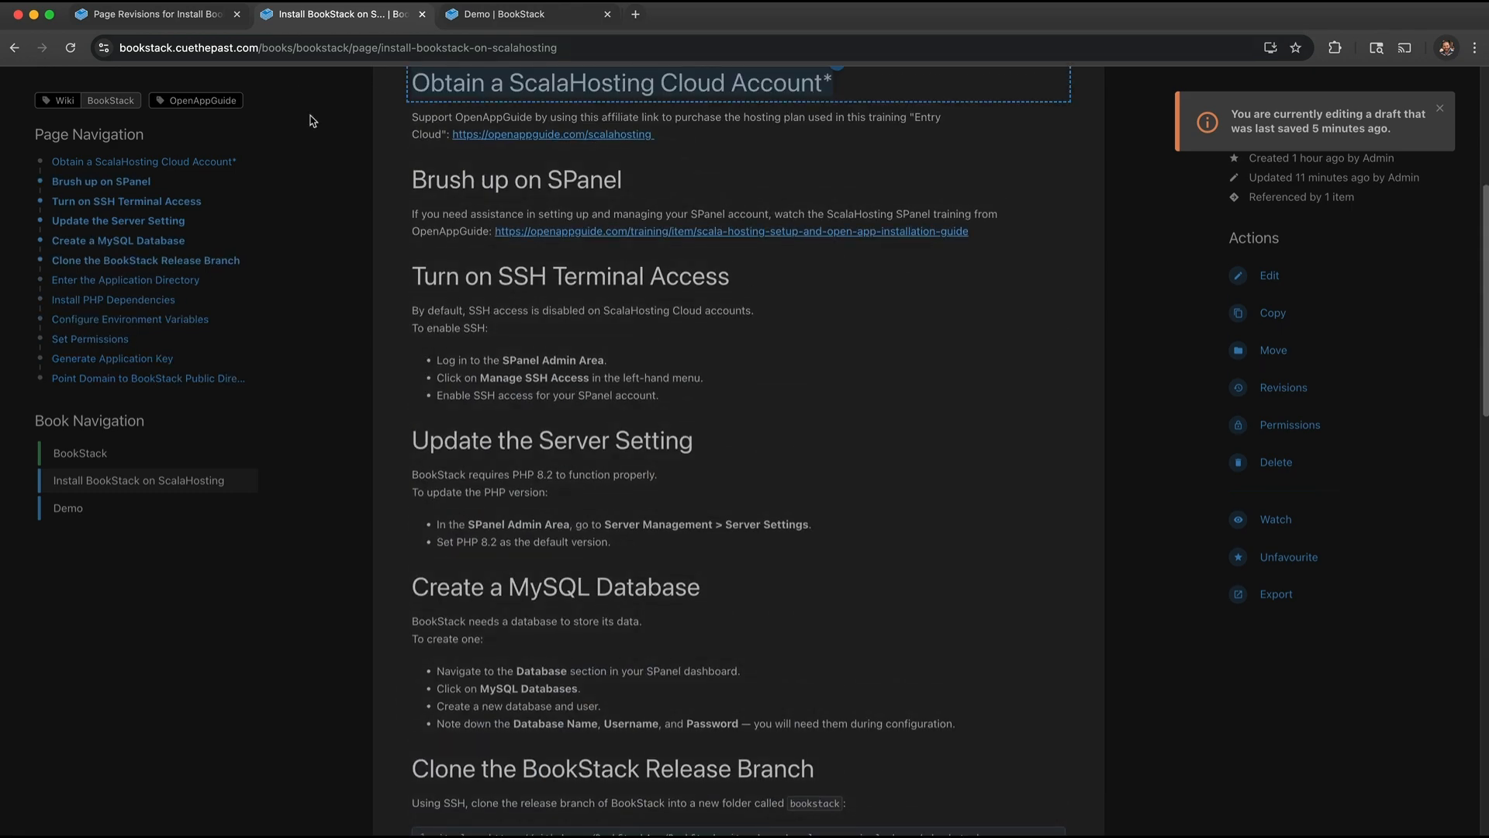
{"action": "scroll", "coordinate": [896, 504], "scroll_direction": "up", "scroll_amount": 5}
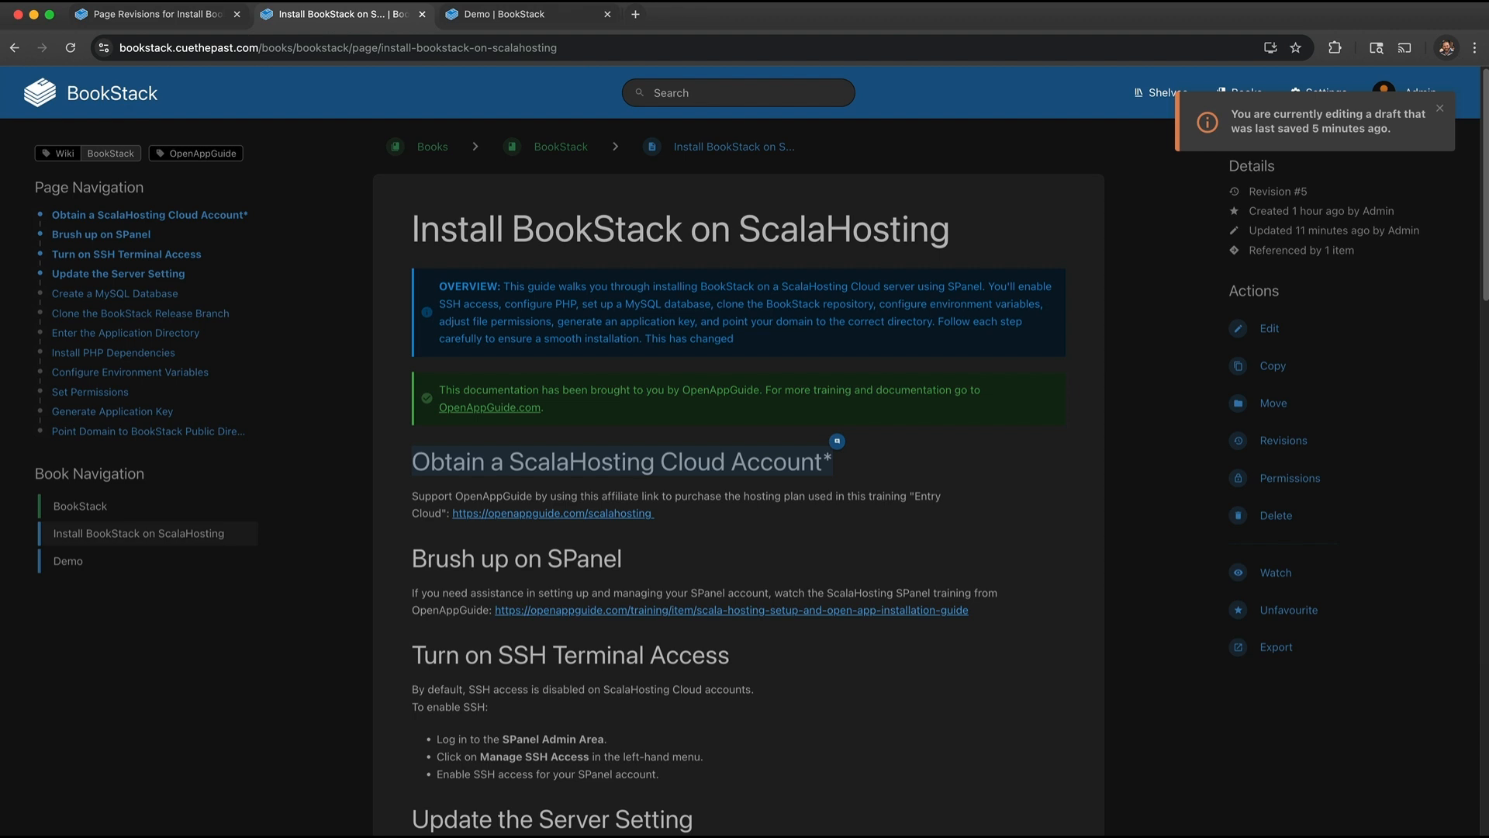
Step: Mark the Install BookStack on ScalaHosting page as a template and save it
{"action": "left_click", "coordinate": [1269, 328]}
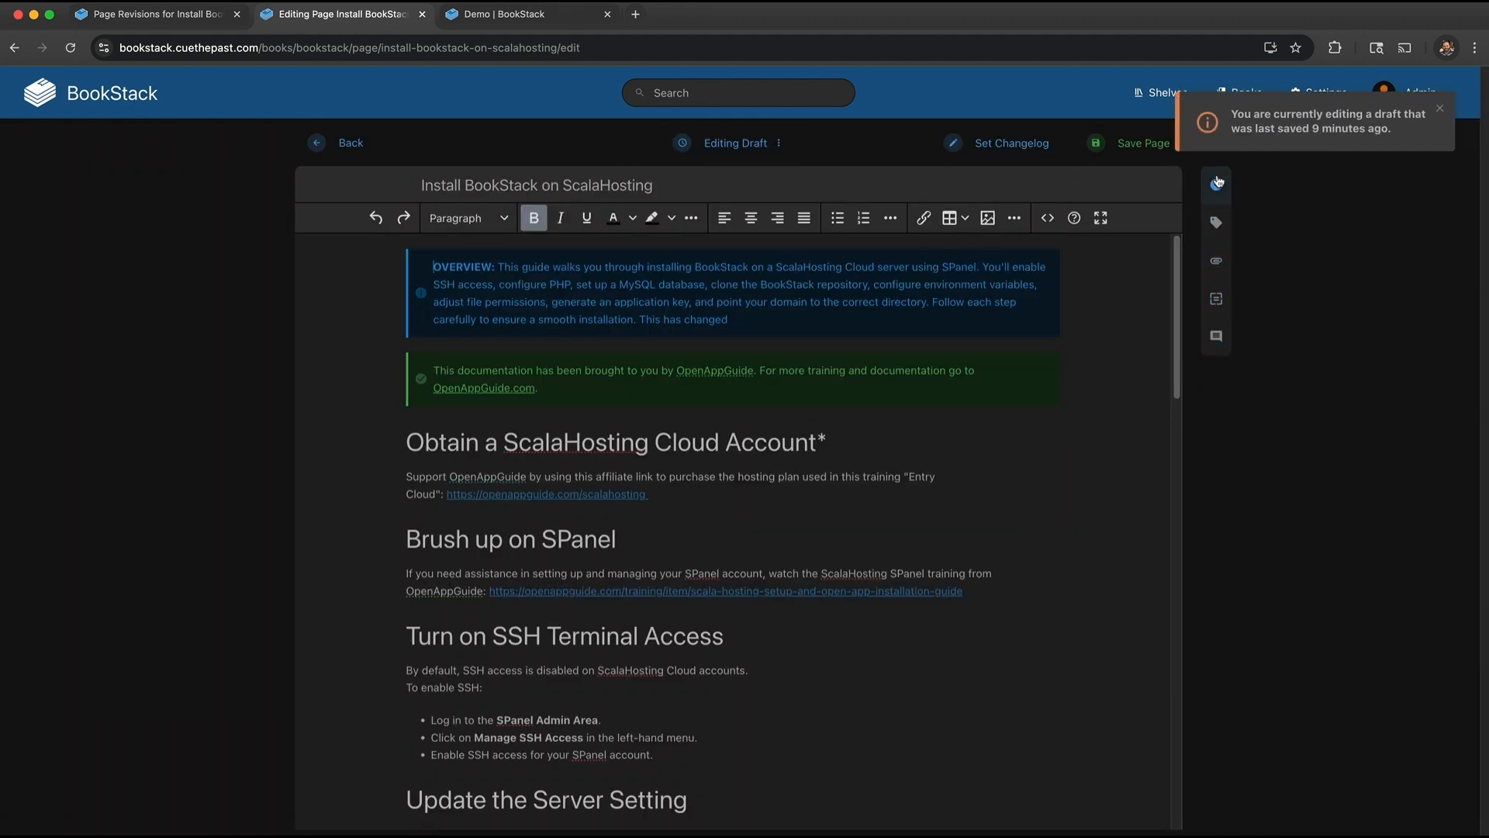
{"action": "left_click", "coordinate": [1217, 182]}
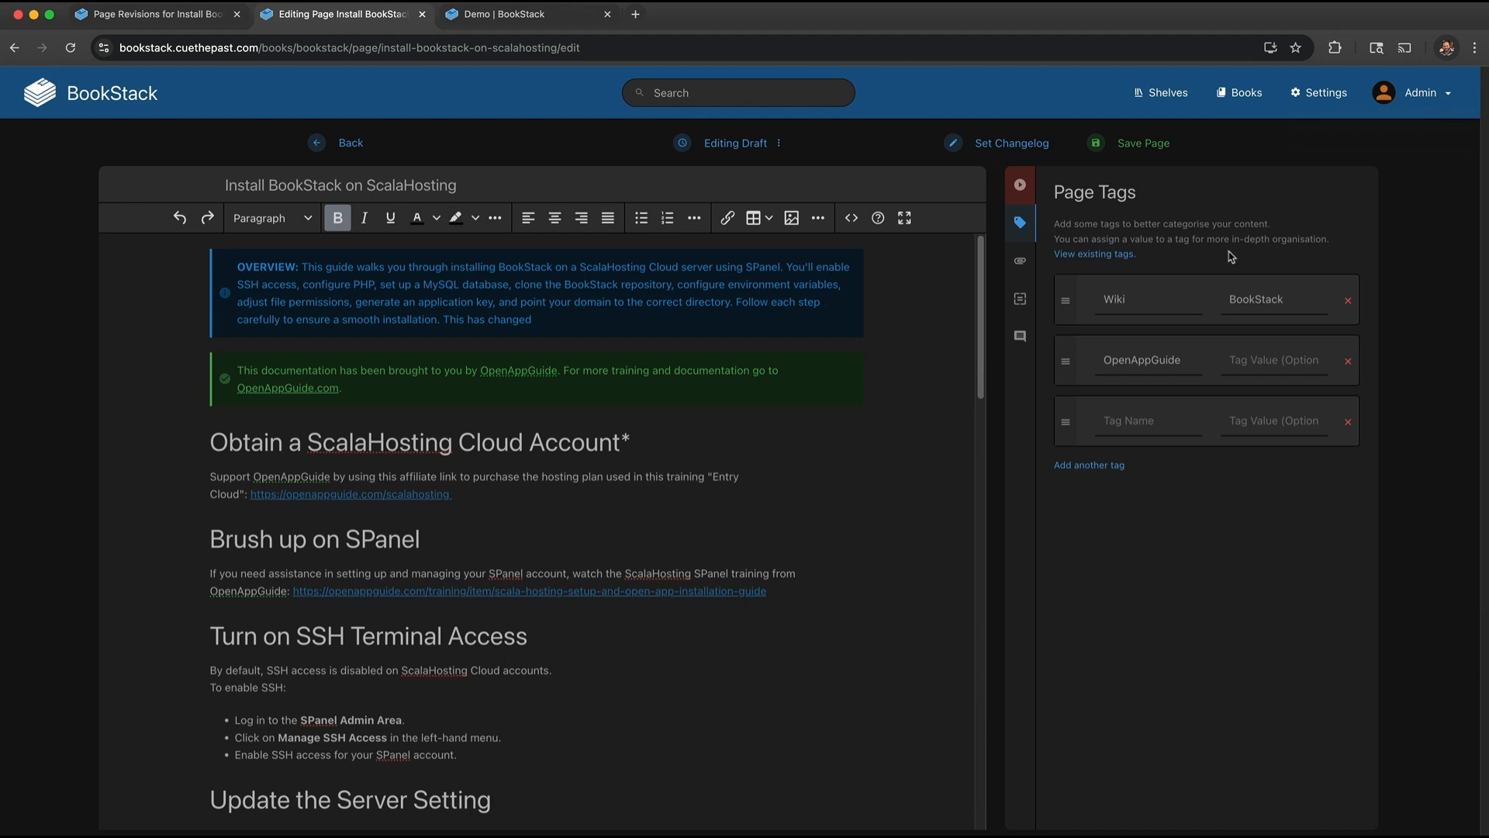
{"action": "left_click", "coordinate": [1021, 298]}
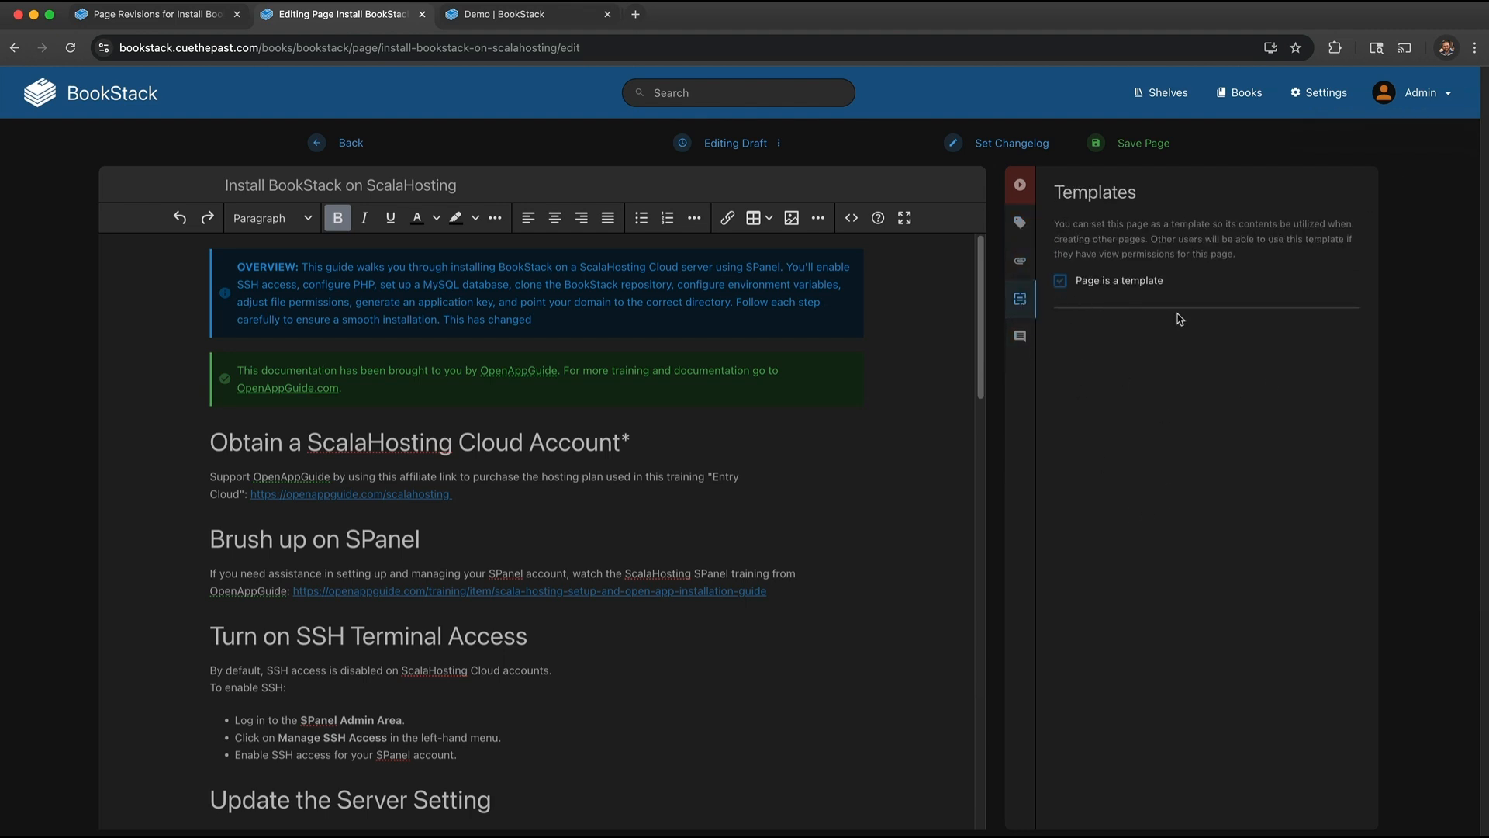
{"action": "left_click", "coordinate": [1152, 150]}
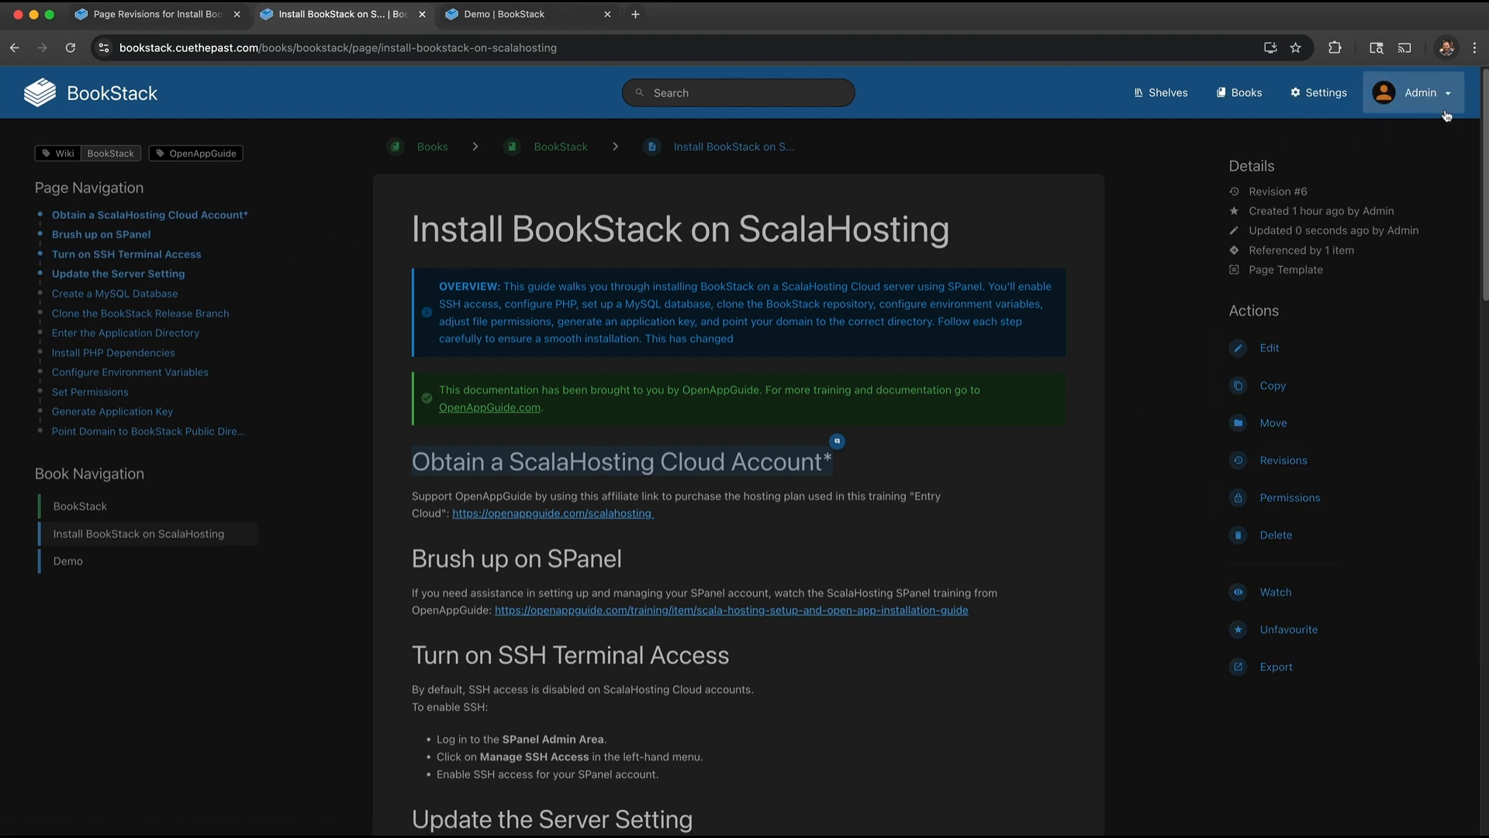
Step: Start a new page in the BookStack book, fill it from the Install BookStack on ScalaHosting template, and leave it as a draft
{"action": "left_click", "coordinate": [545, 145]}
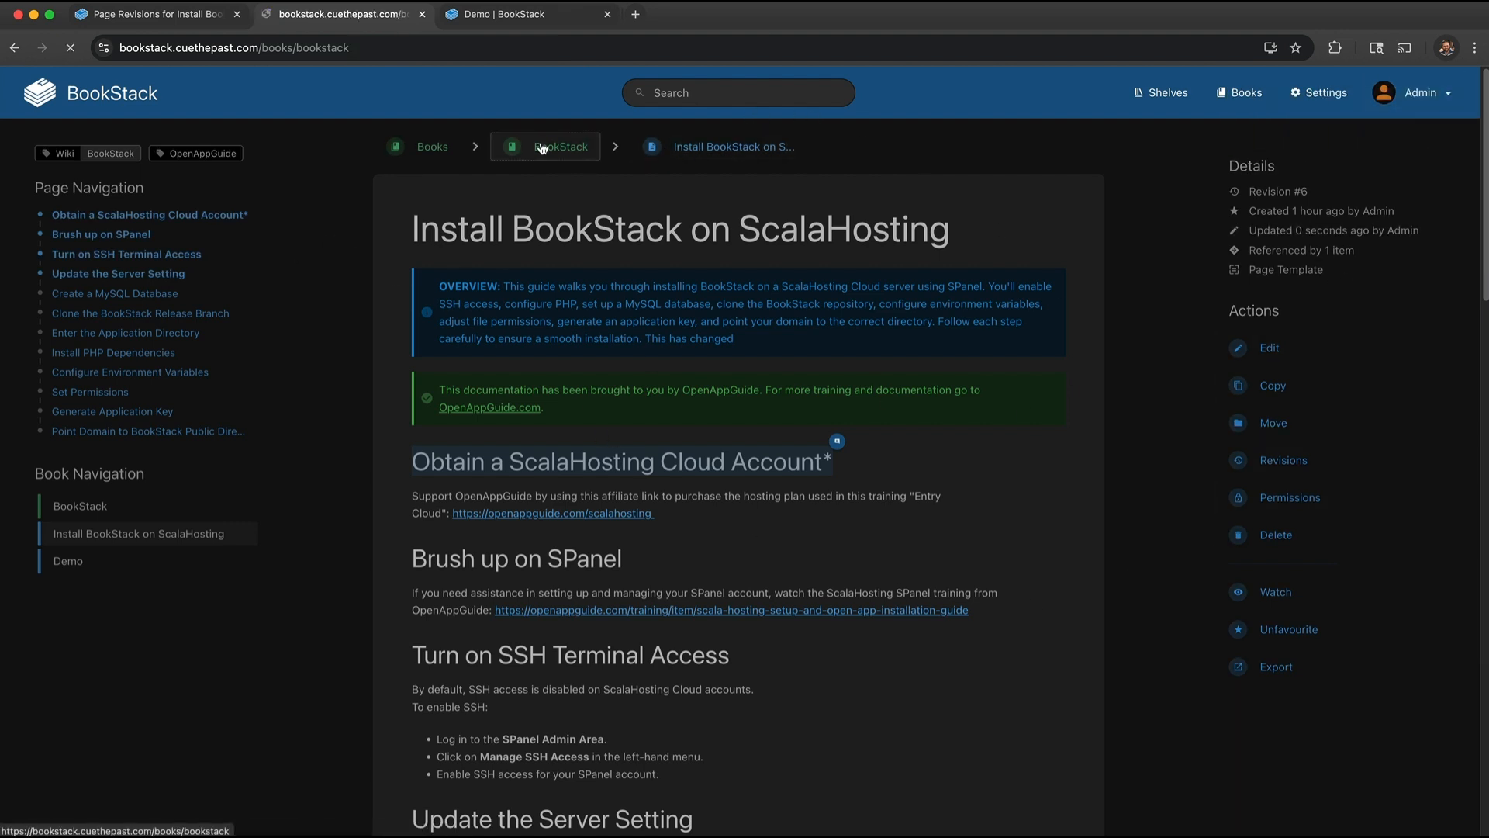
{"action": "left_click", "coordinate": [1268, 289]}
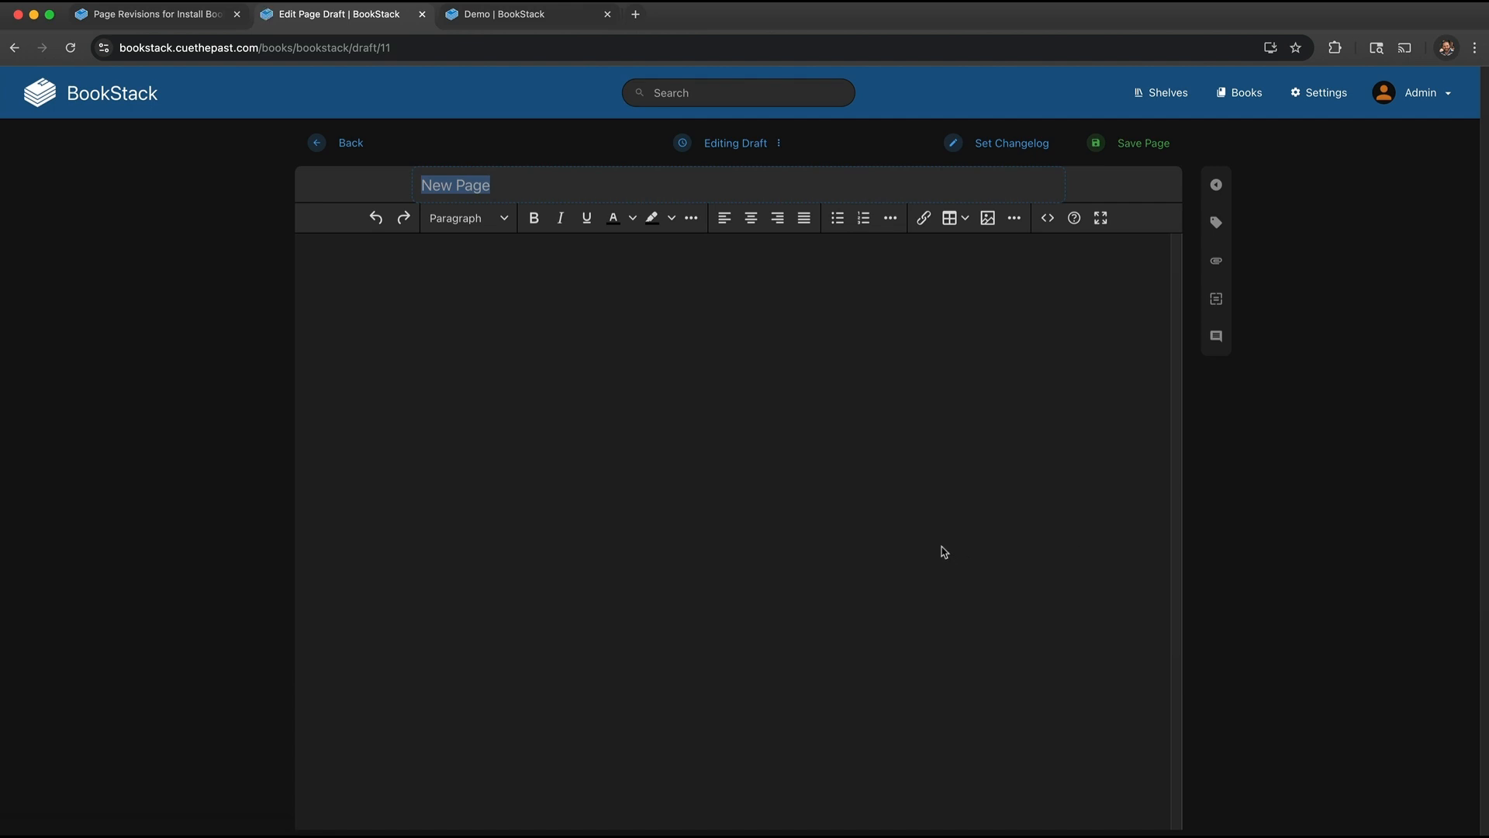
{"action": "left_click", "coordinate": [1220, 300]}
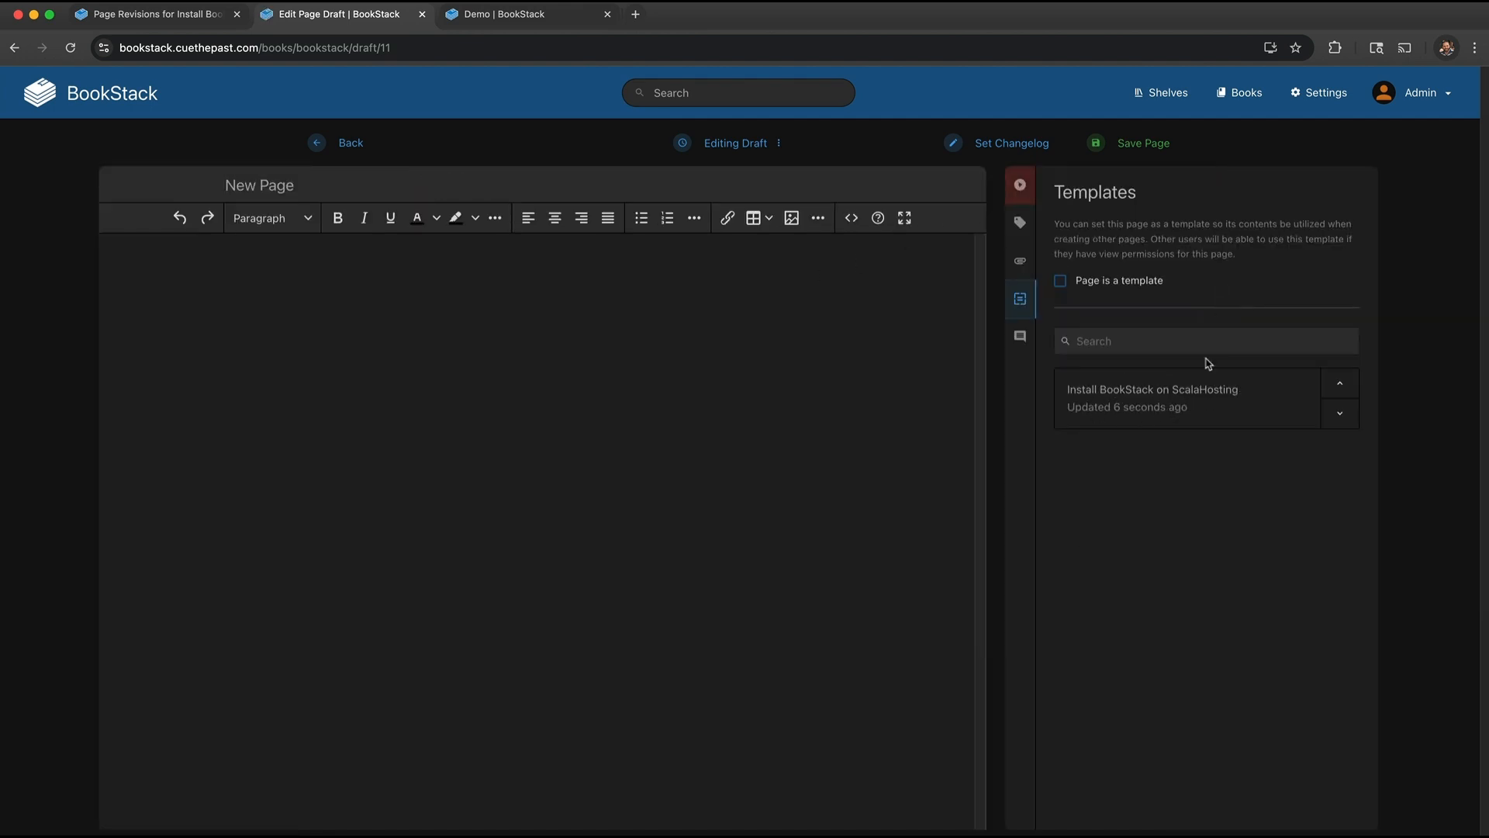
{"action": "left_click", "coordinate": [1129, 411]}
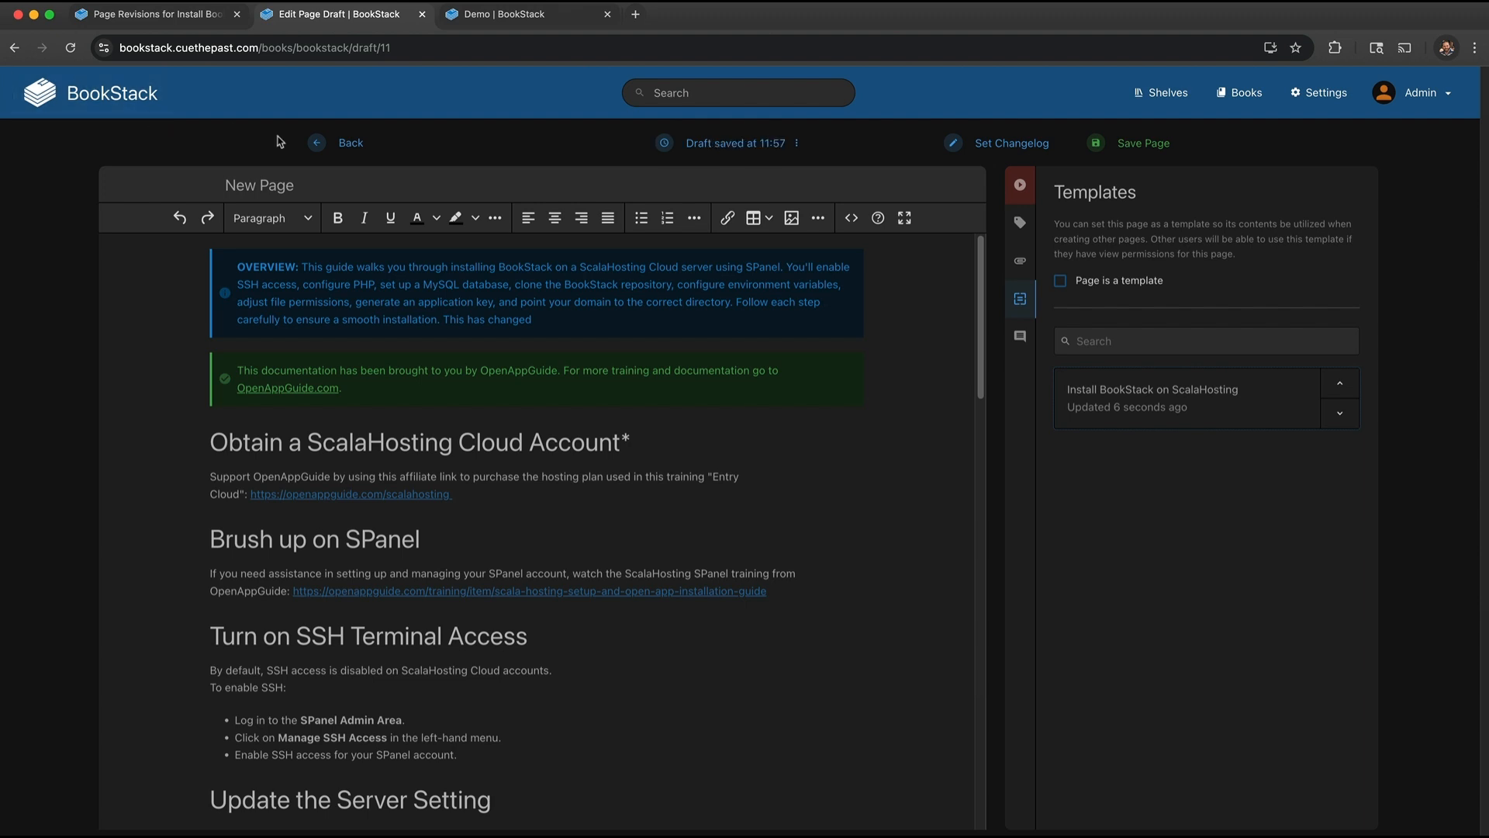
{"action": "left_click", "coordinate": [345, 143]}
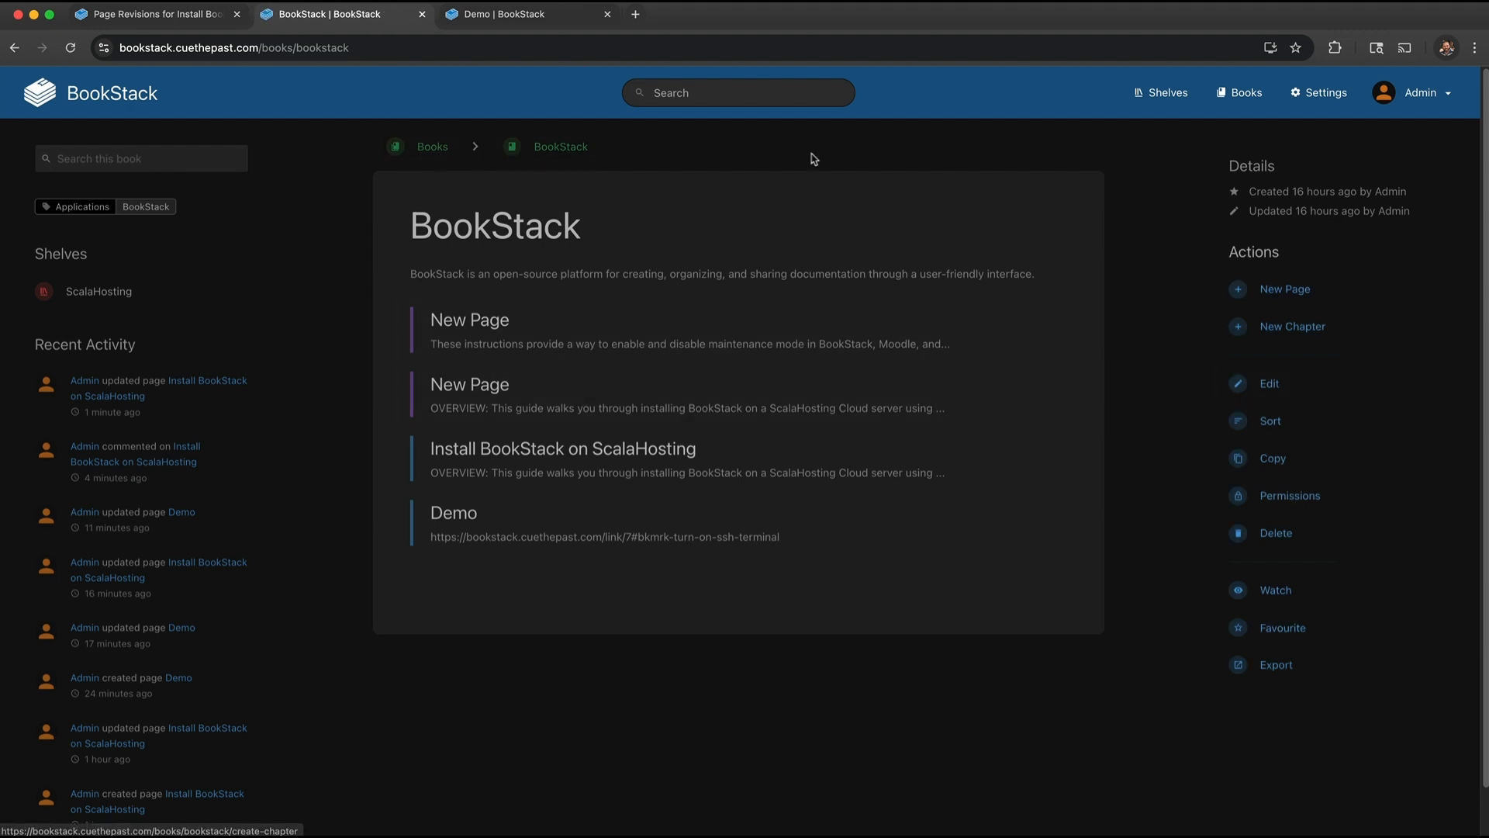
Step: Set Install BookStack on ScalaHosting as the BookStack book's default page template and save the book
{"action": "left_click", "coordinate": [1253, 384]}
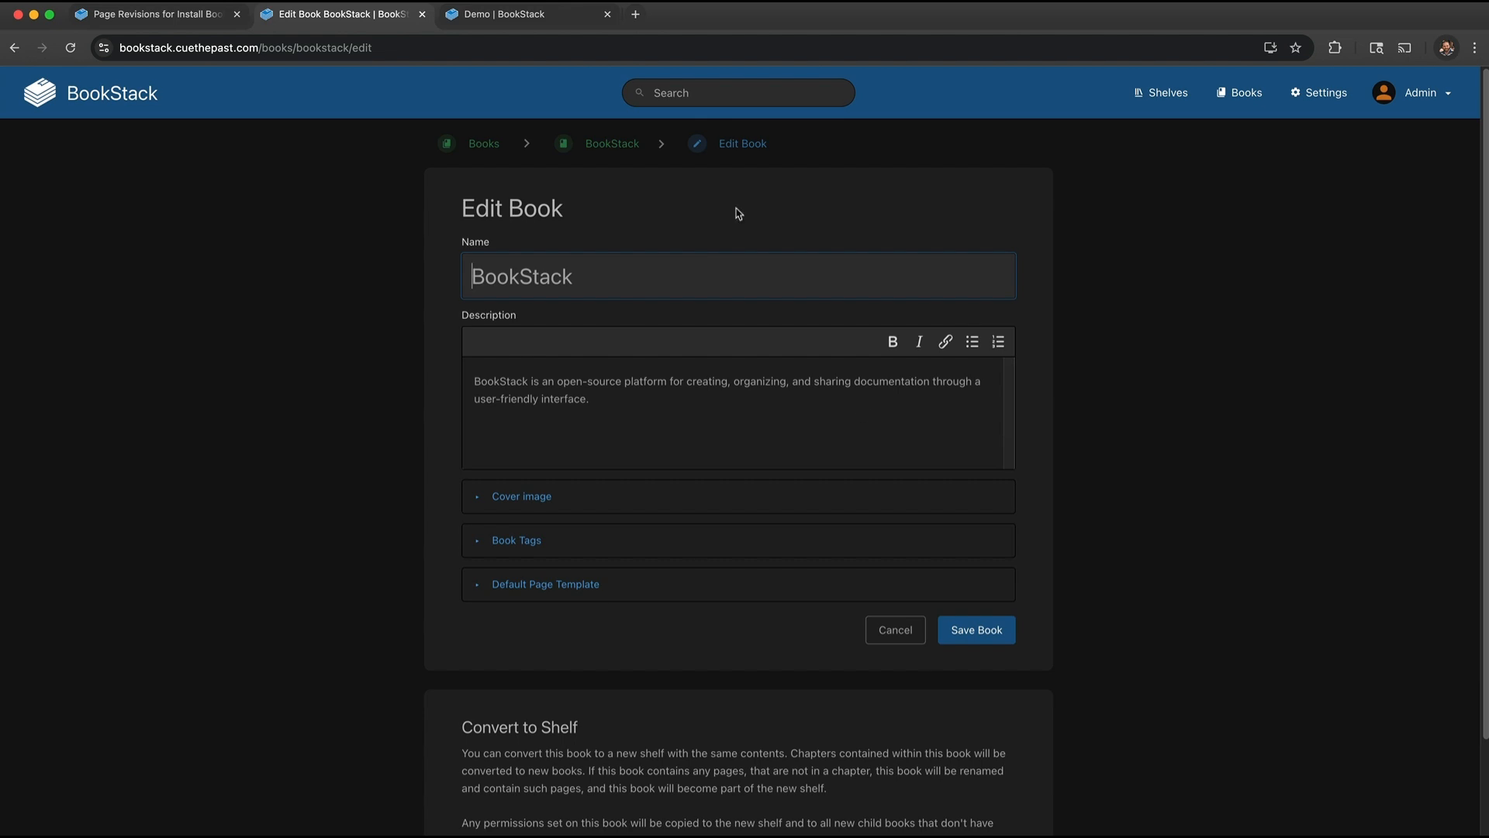
{"action": "scroll", "coordinate": [714, 518], "scroll_direction": "down", "scroll_amount": 1}
{"action": "left_click", "coordinate": [530, 565]}
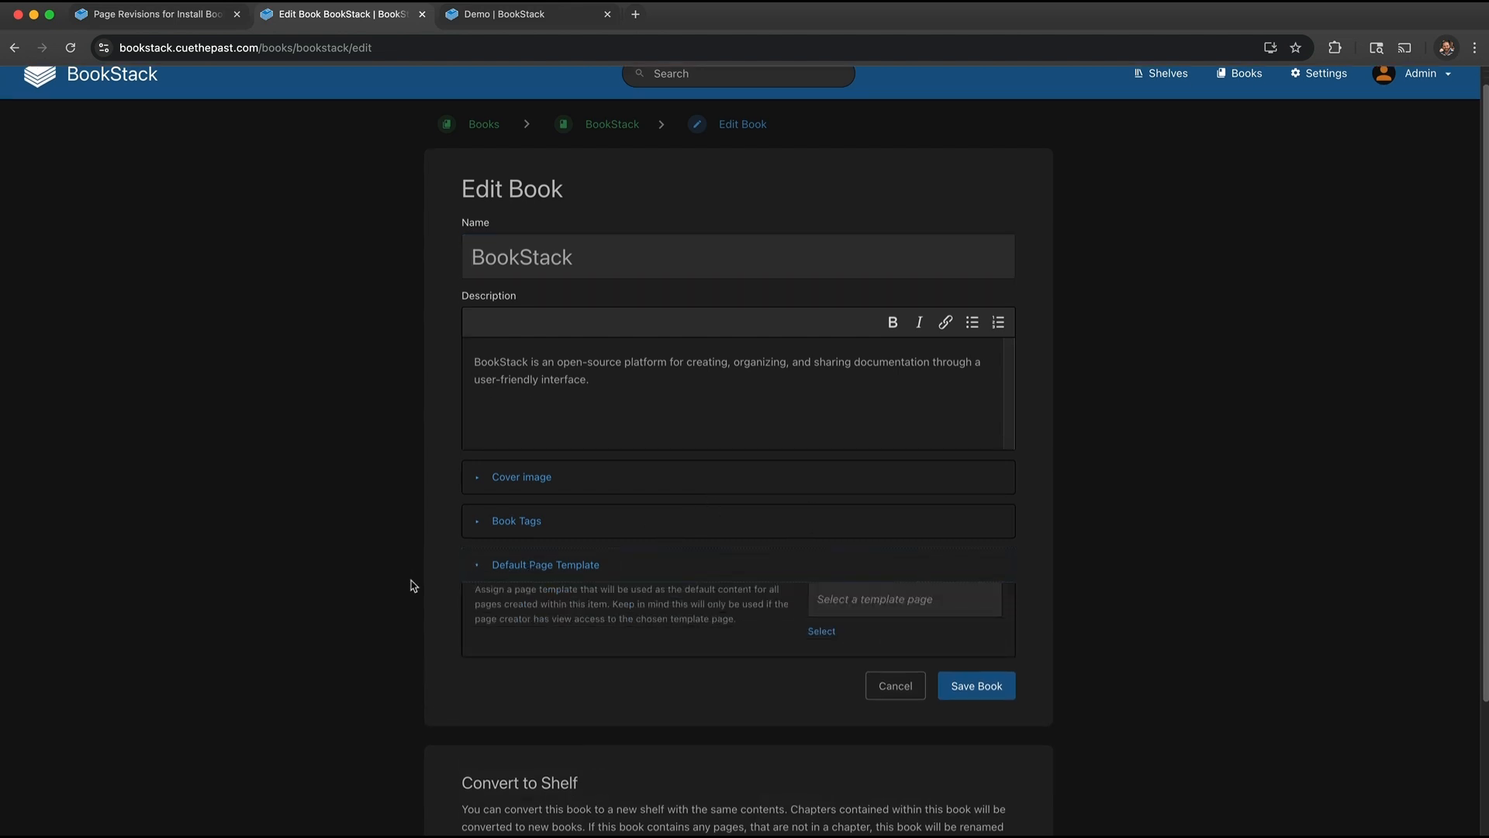
{"action": "scroll", "coordinate": [455, 598], "scroll_direction": "down", "scroll_amount": 1}
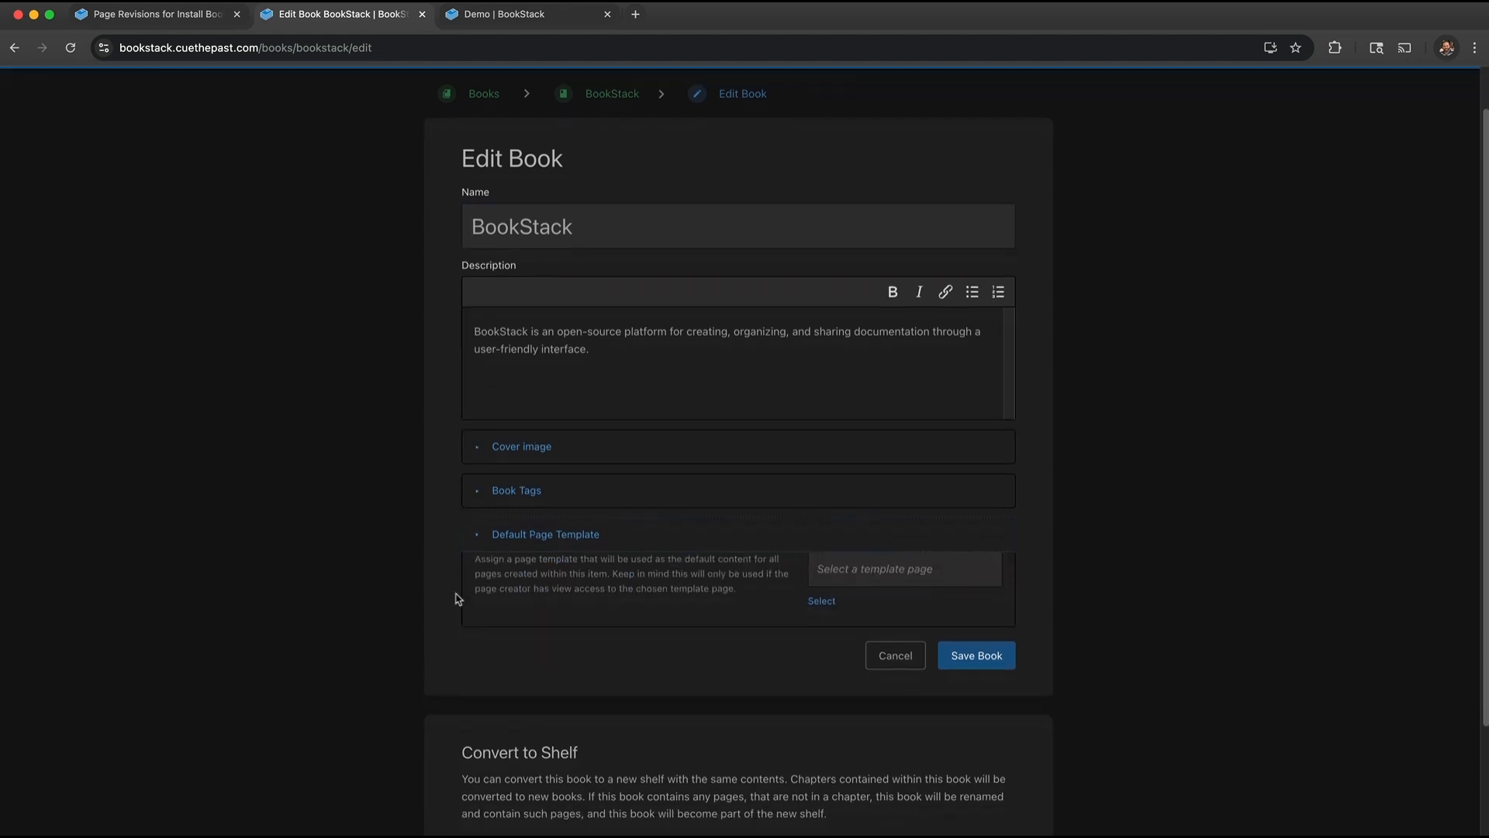
{"action": "left_click", "coordinate": [921, 569]}
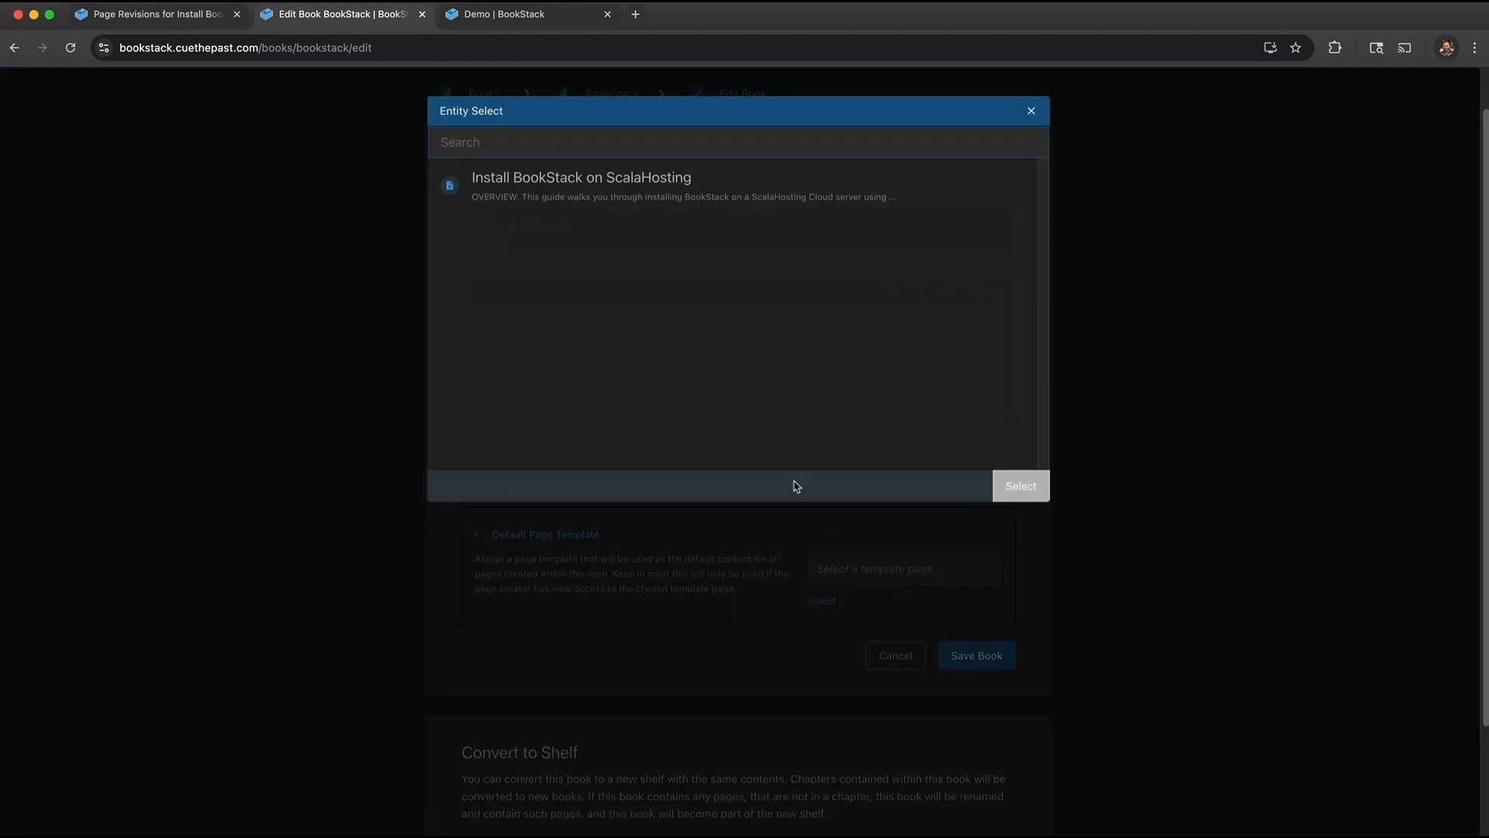
{"action": "left_click", "coordinate": [555, 200]}
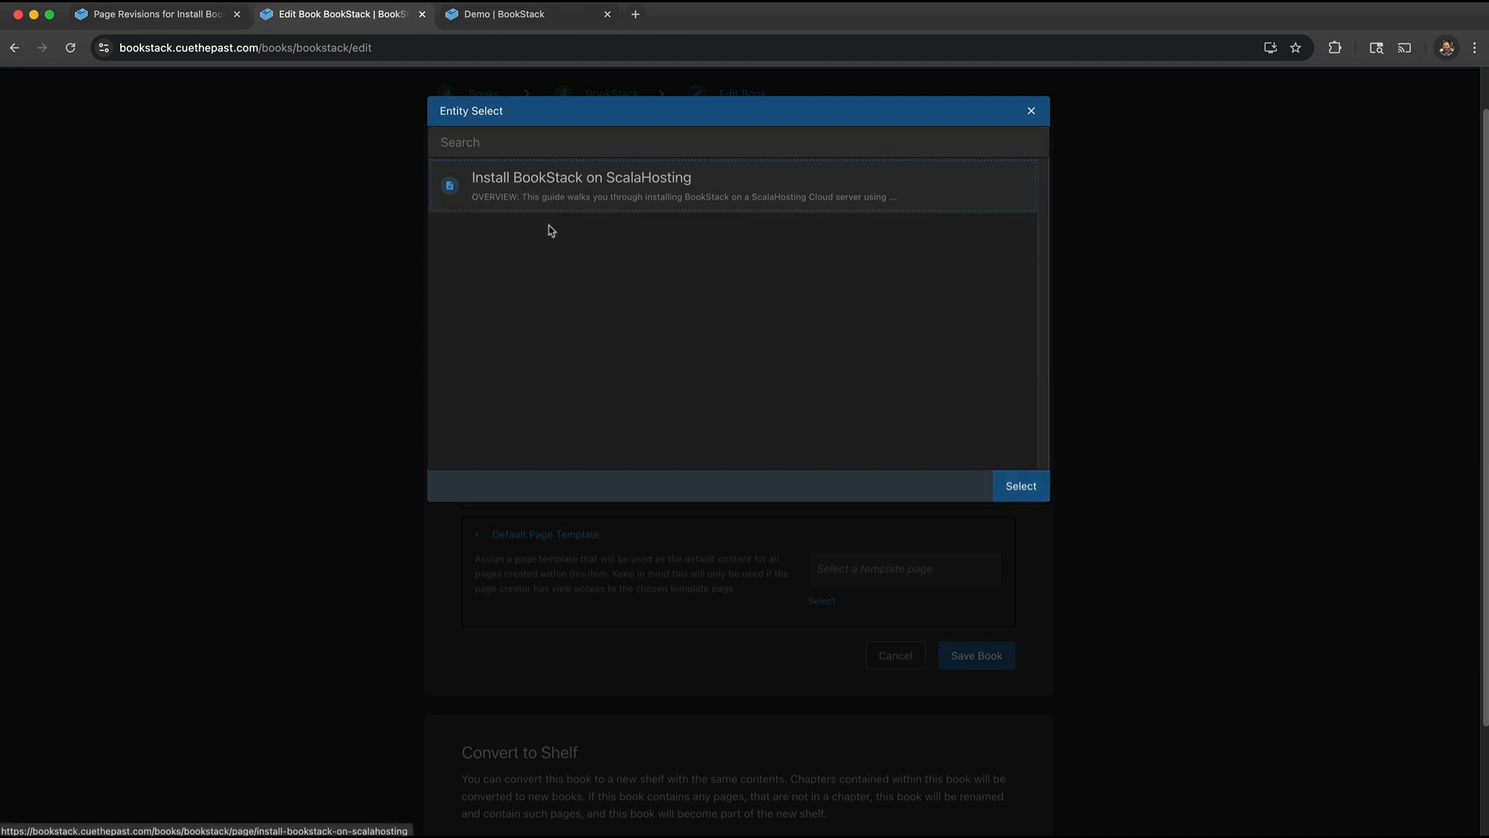
{"action": "left_click", "coordinate": [1036, 485]}
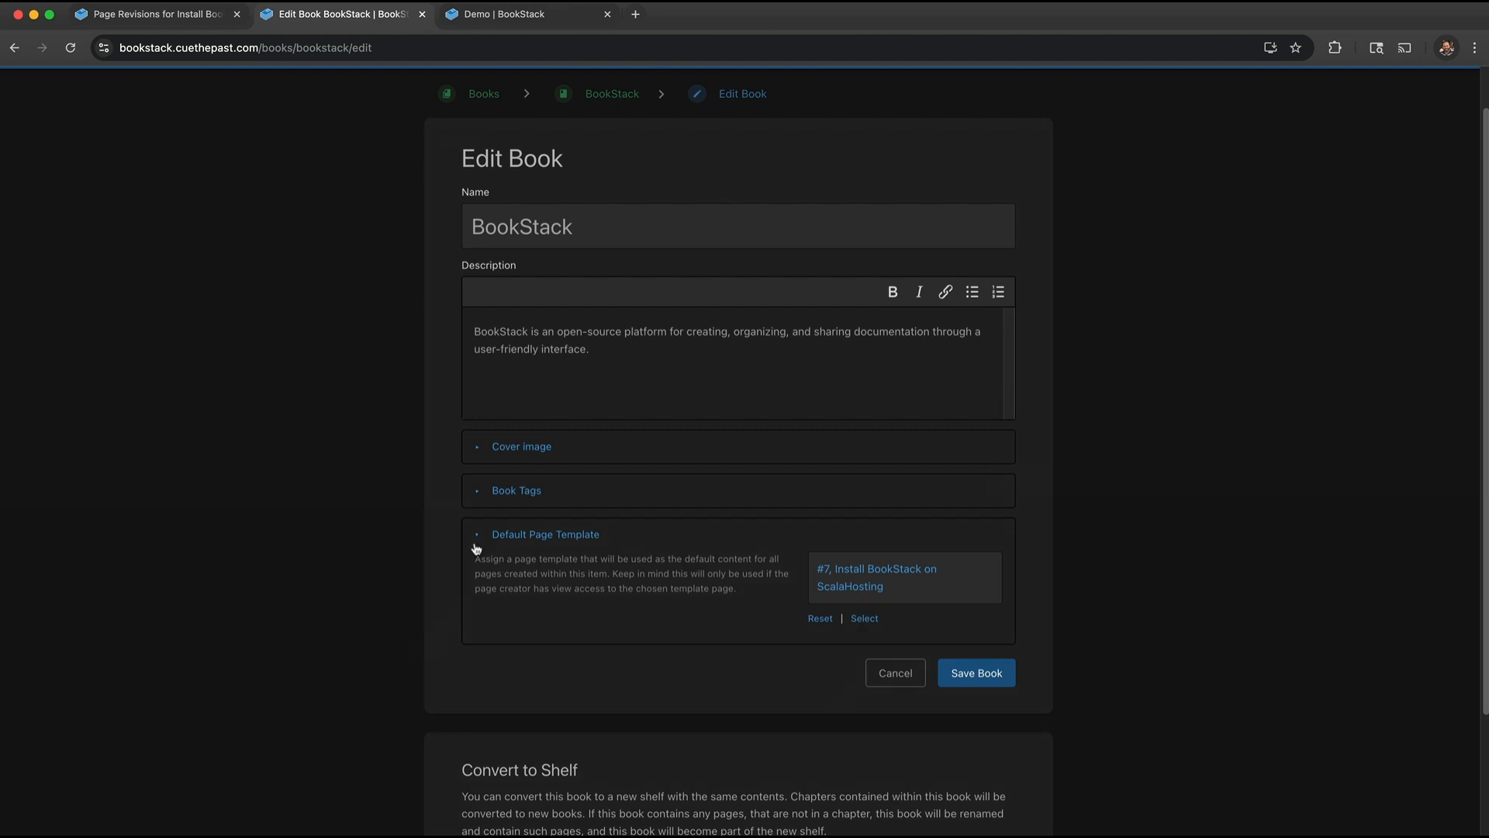
{"action": "left_click", "coordinate": [988, 675]}
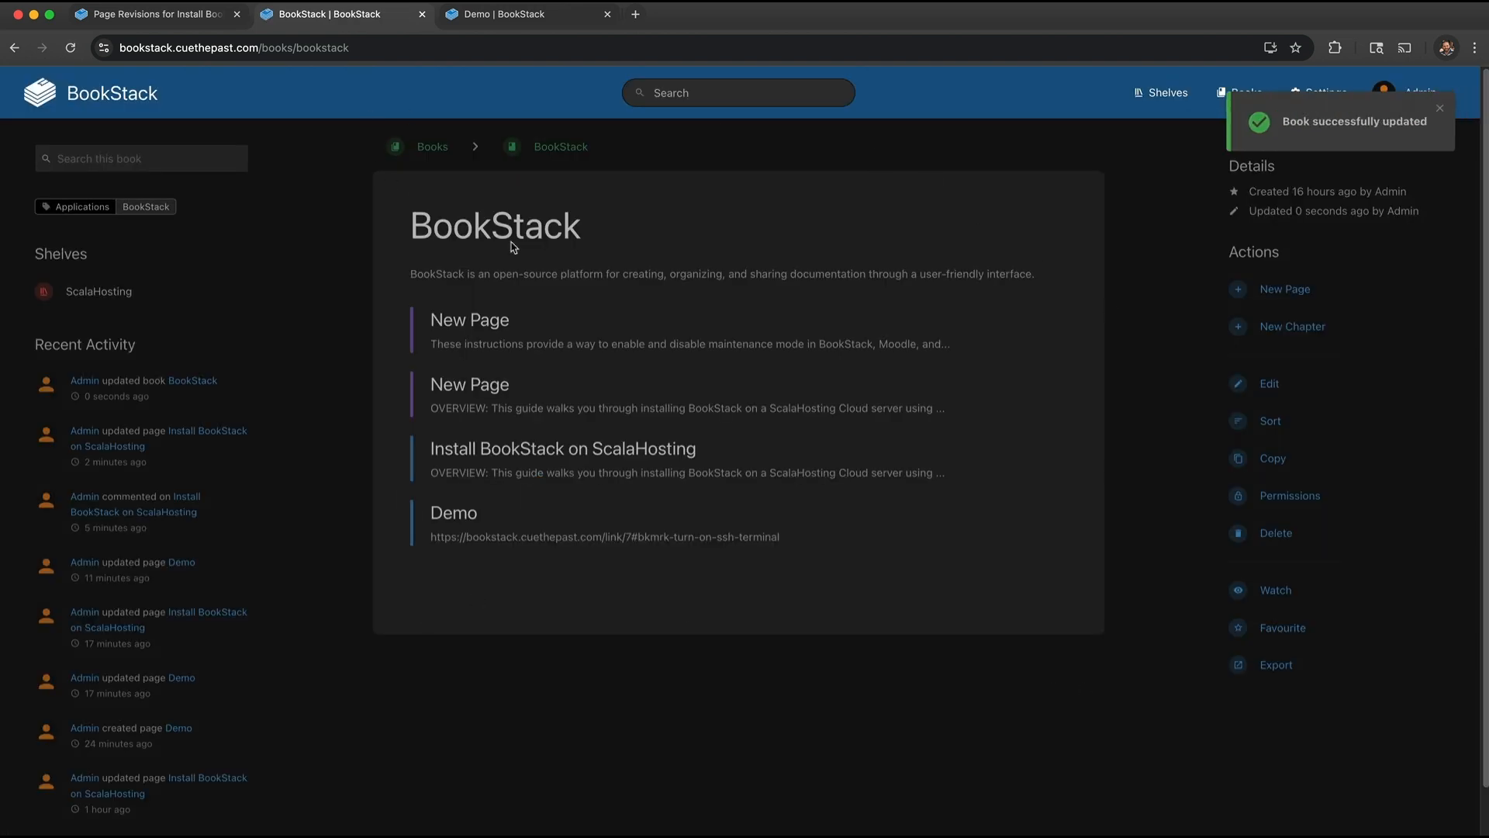
Step: Start a new page in the BookStack book from its default template, review the prefilled content, and leave it as a draft
{"action": "left_click", "coordinate": [1280, 289]}
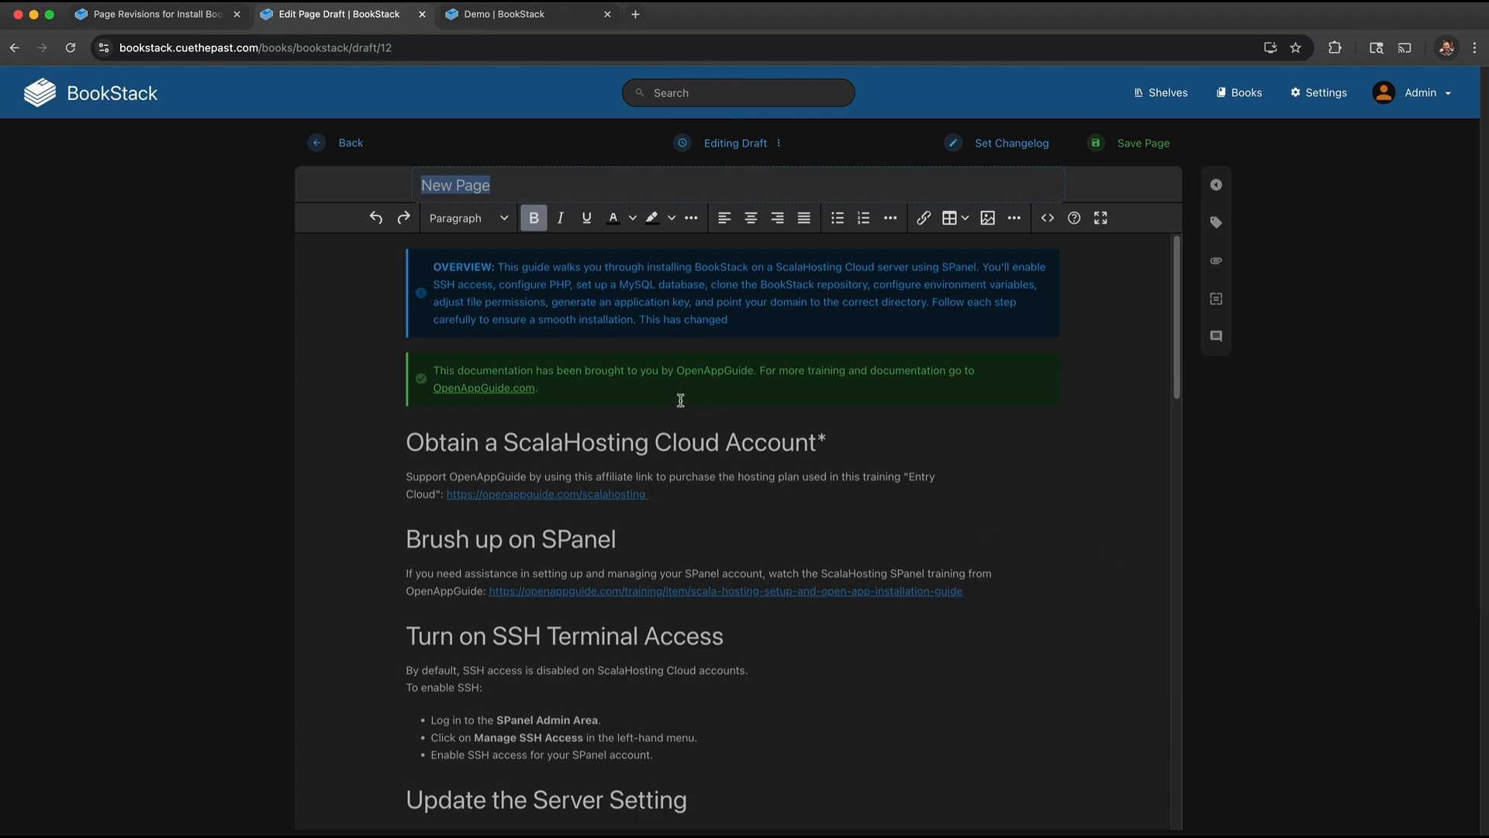
{"action": "left_click", "coordinate": [429, 310]}
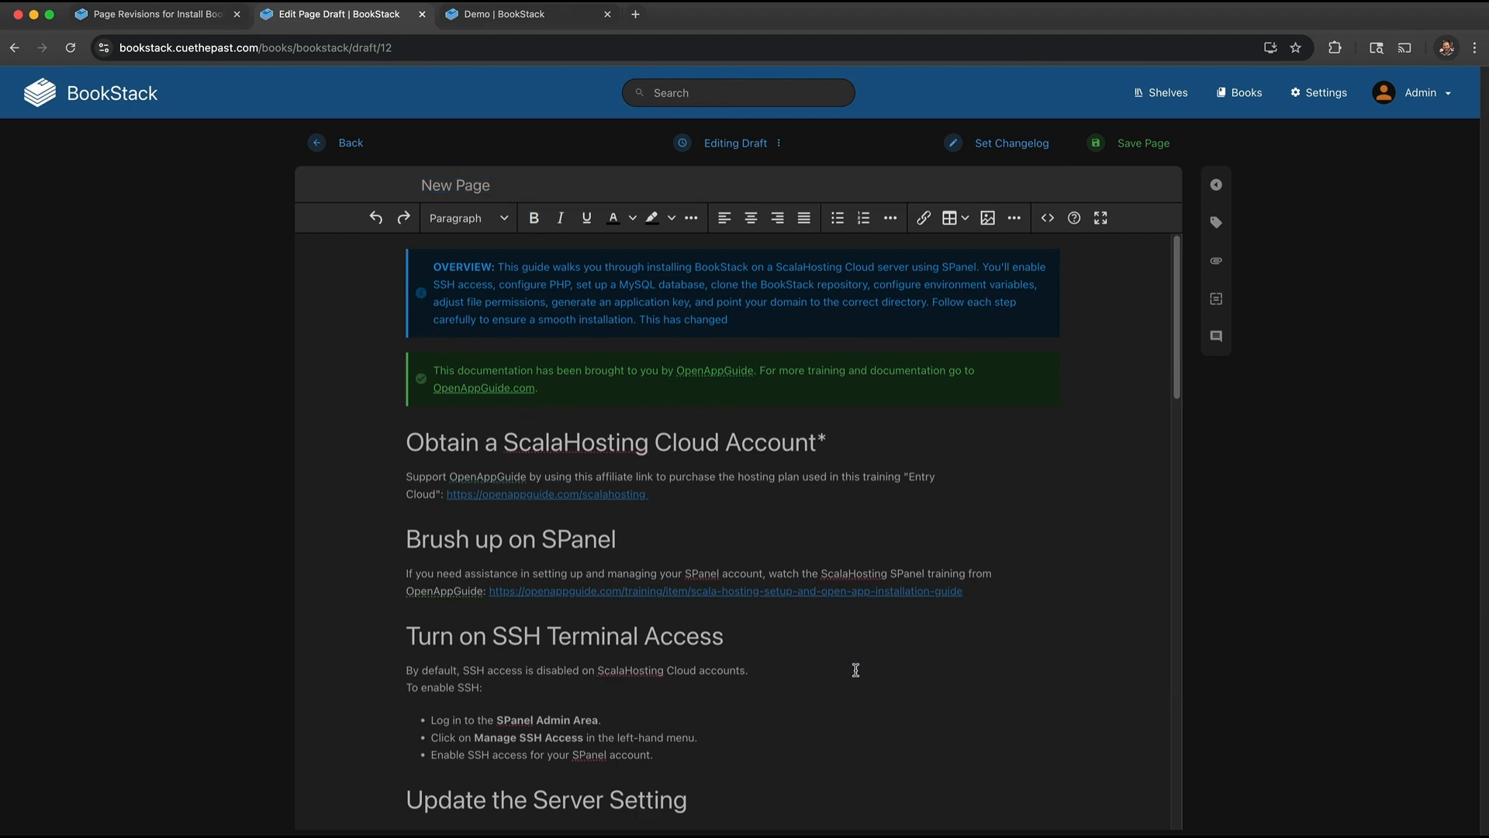
{"action": "scroll", "coordinate": [917, 718], "scroll_direction": "down", "scroll_amount": 10}
{"action": "scroll", "coordinate": [931, 706], "scroll_direction": "up", "scroll_amount": 10}
{"action": "left_click", "coordinate": [345, 143]}
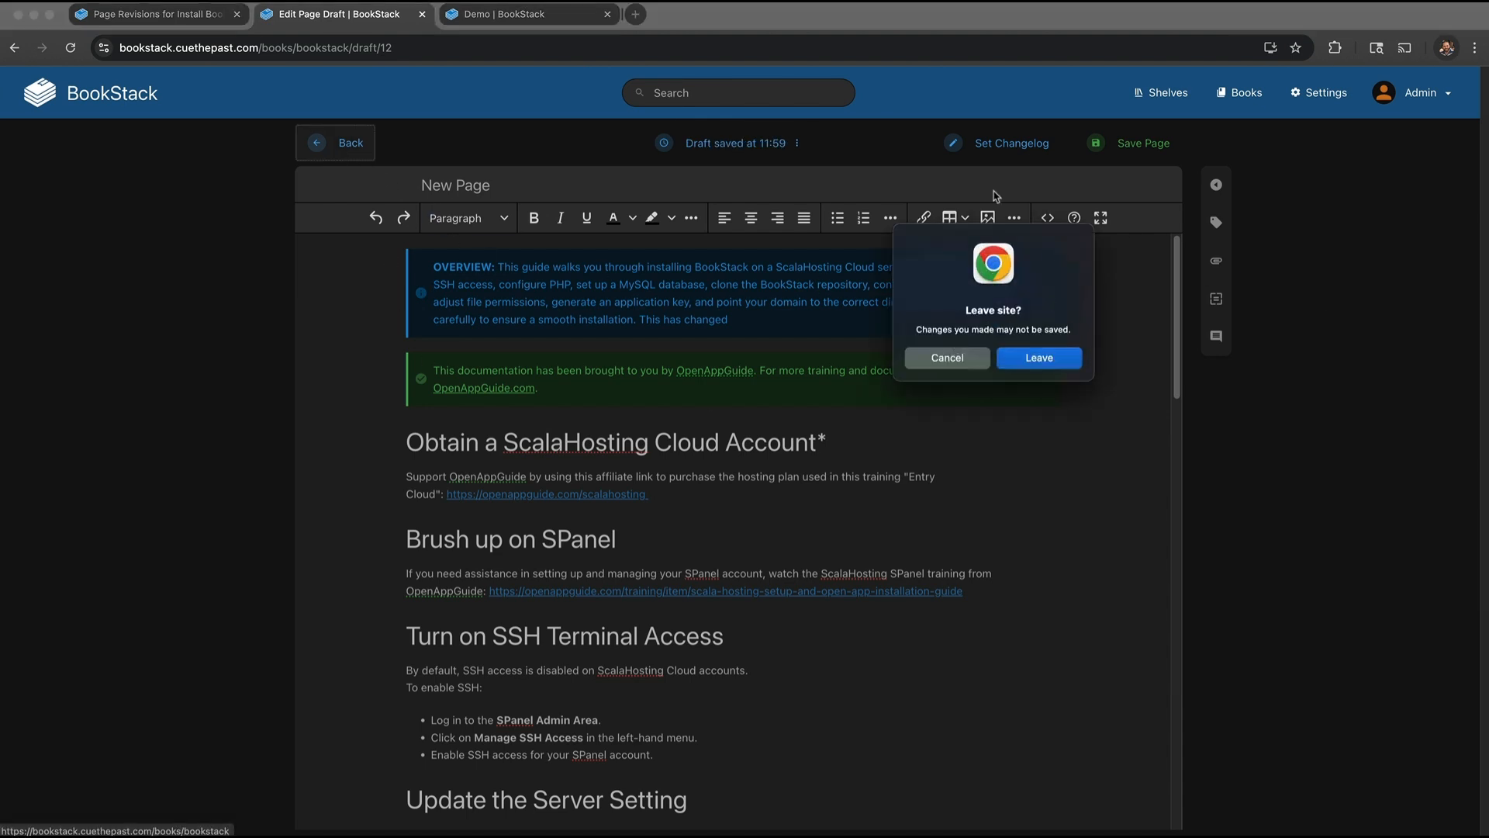
{"action": "left_click", "coordinate": [1040, 358]}
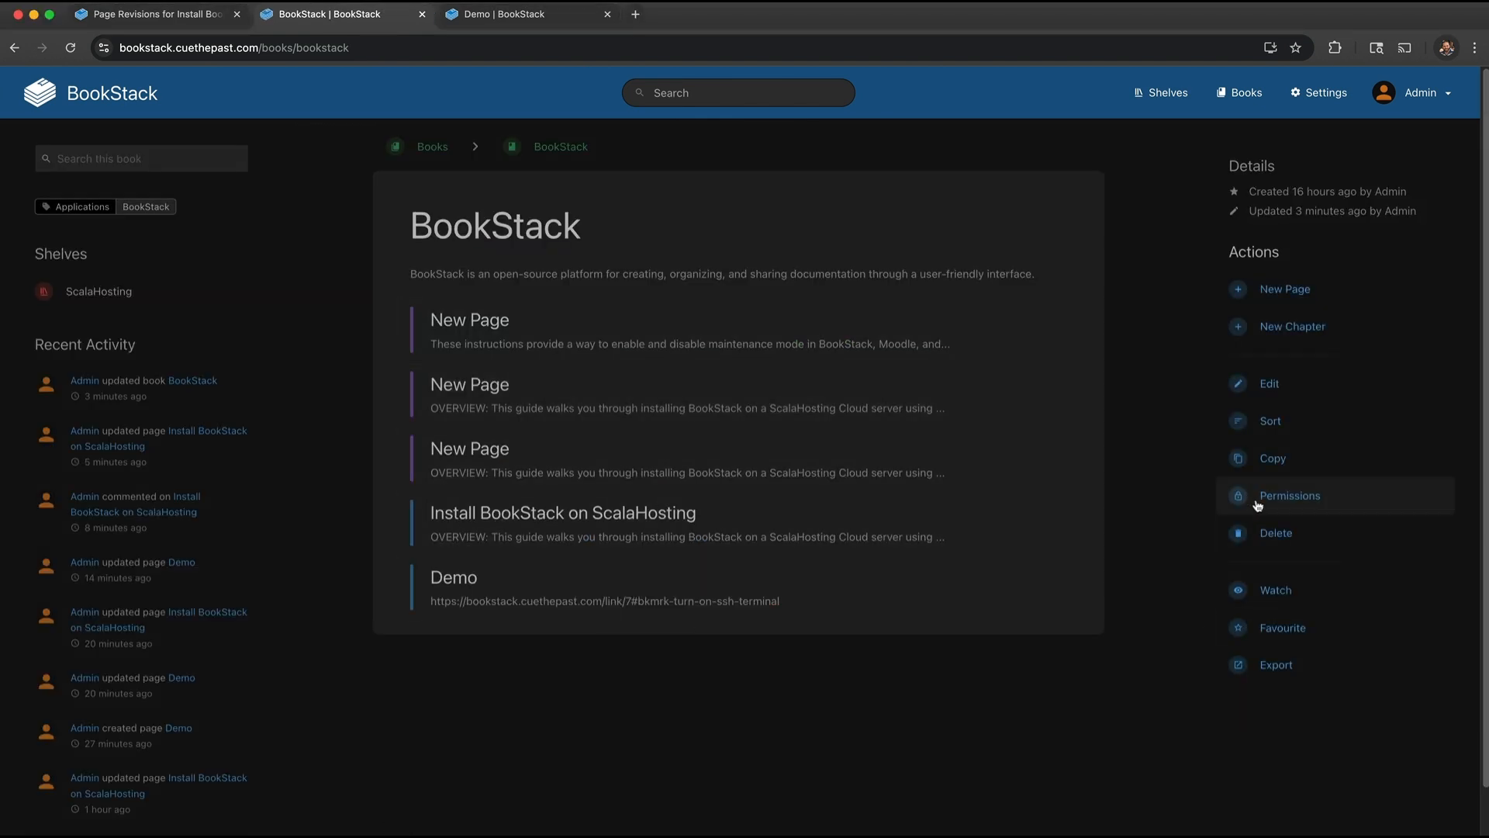
Step: Examine the BookStack book's content sorting and auto sort options, and leave without saving a new order
{"action": "left_click", "coordinate": [1270, 421]}
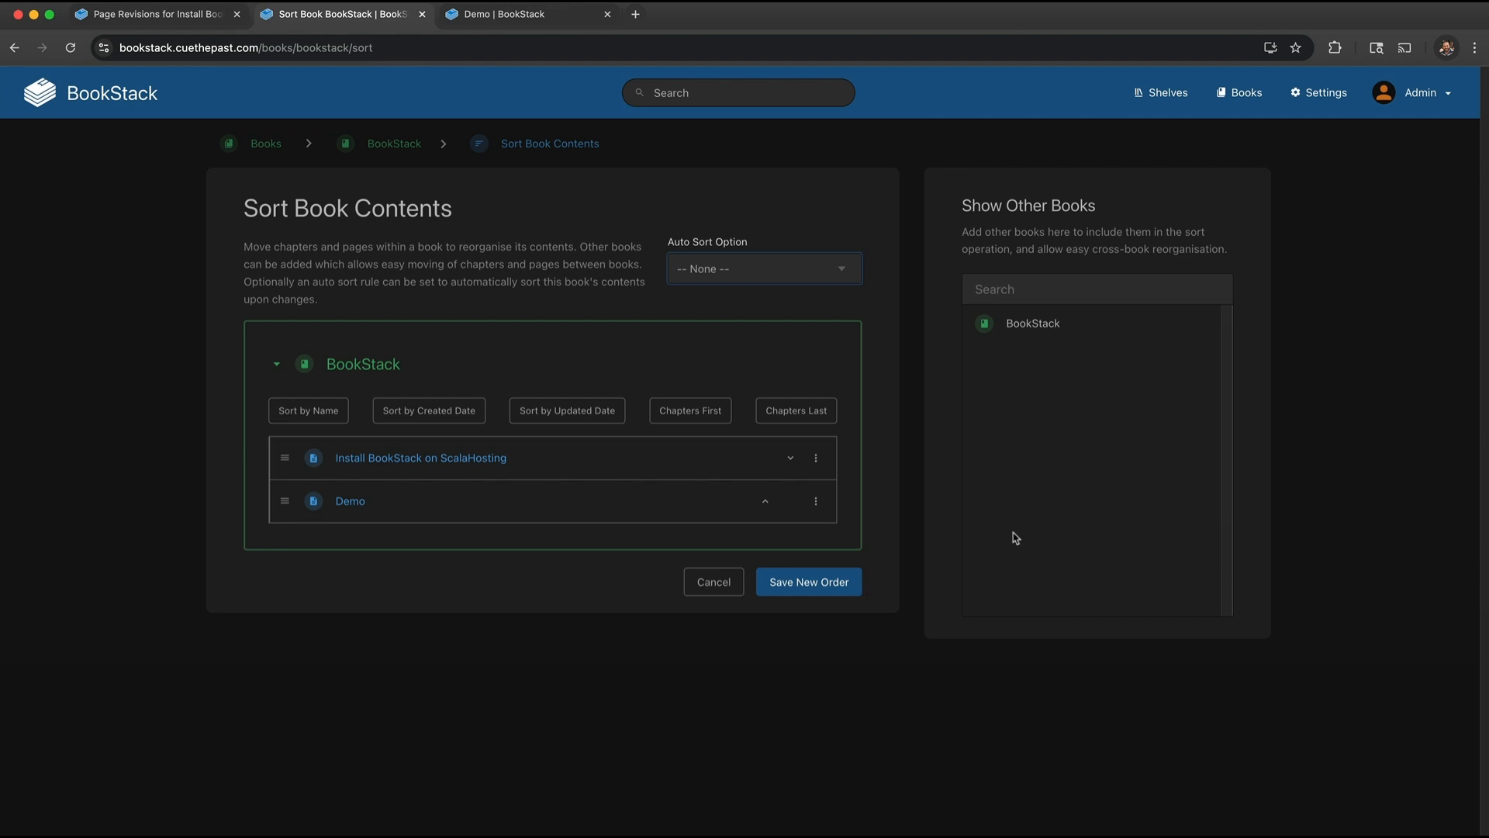
{"action": "mouse_move", "coordinate": [284, 458]}
{"action": "left_mouse_down"}
{"action": "mouse_move", "coordinate": [286, 488]}
{"action": "mouse_move", "coordinate": [279, 442]}
{"action": "mouse_move", "coordinate": [289, 499]}
{"action": "mouse_move", "coordinate": [287, 462]}
{"action": "left_mouse_up"}
{"action": "left_click", "coordinate": [698, 270]}
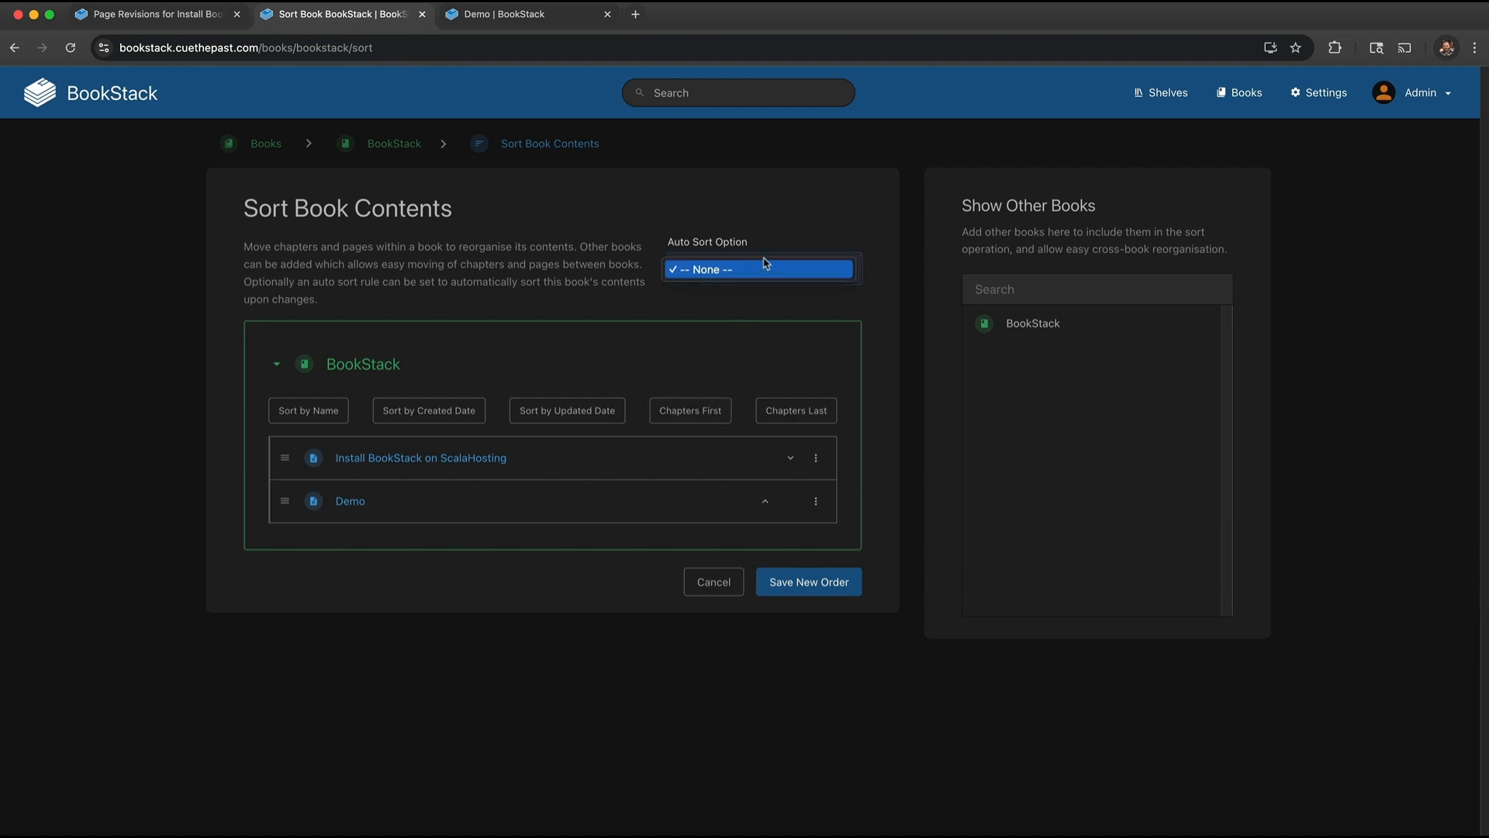
{"action": "left_click", "coordinate": [745, 297]}
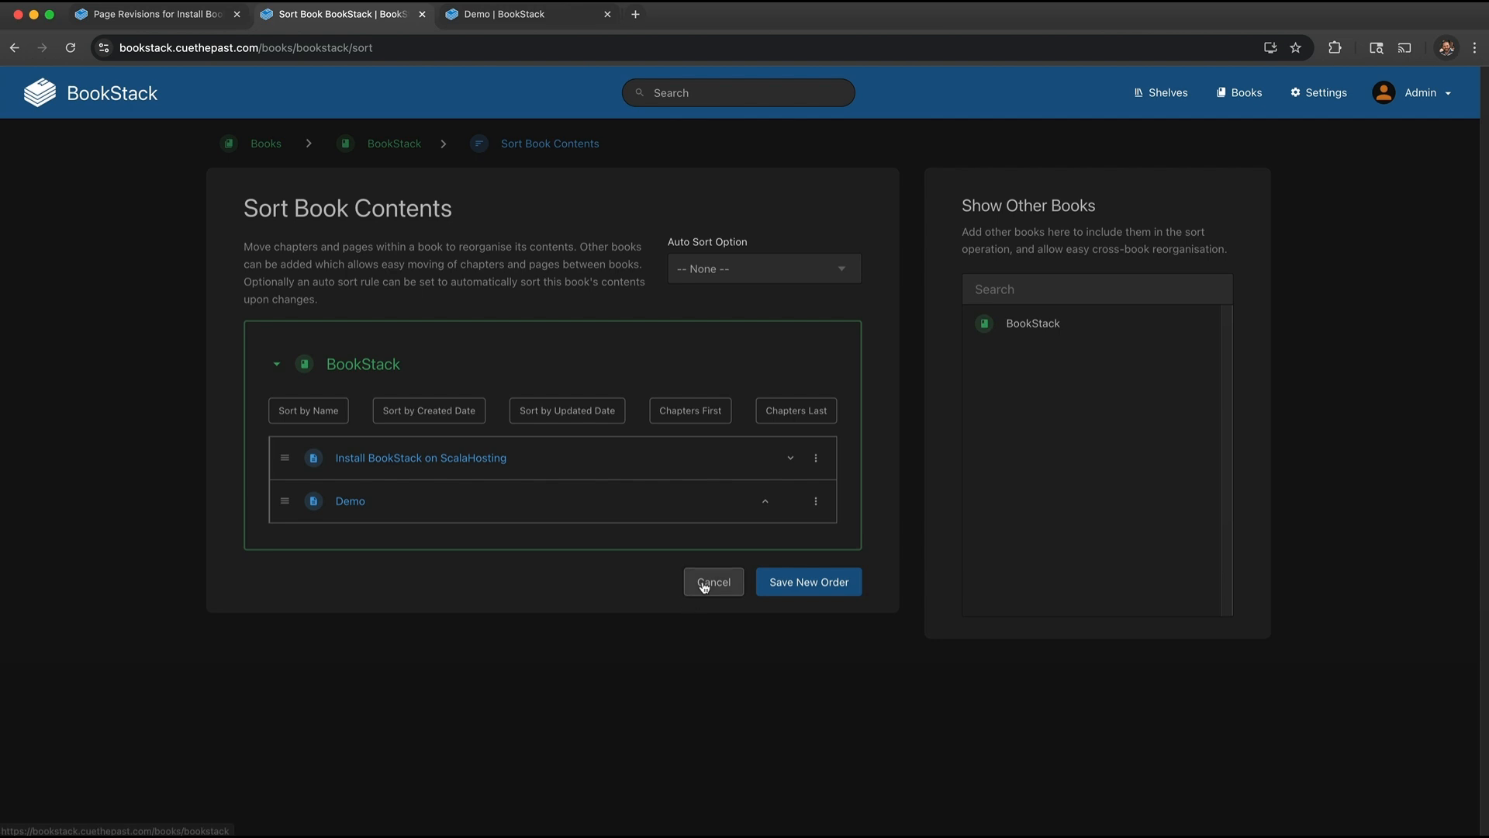
{"action": "left_click", "coordinate": [707, 584]}
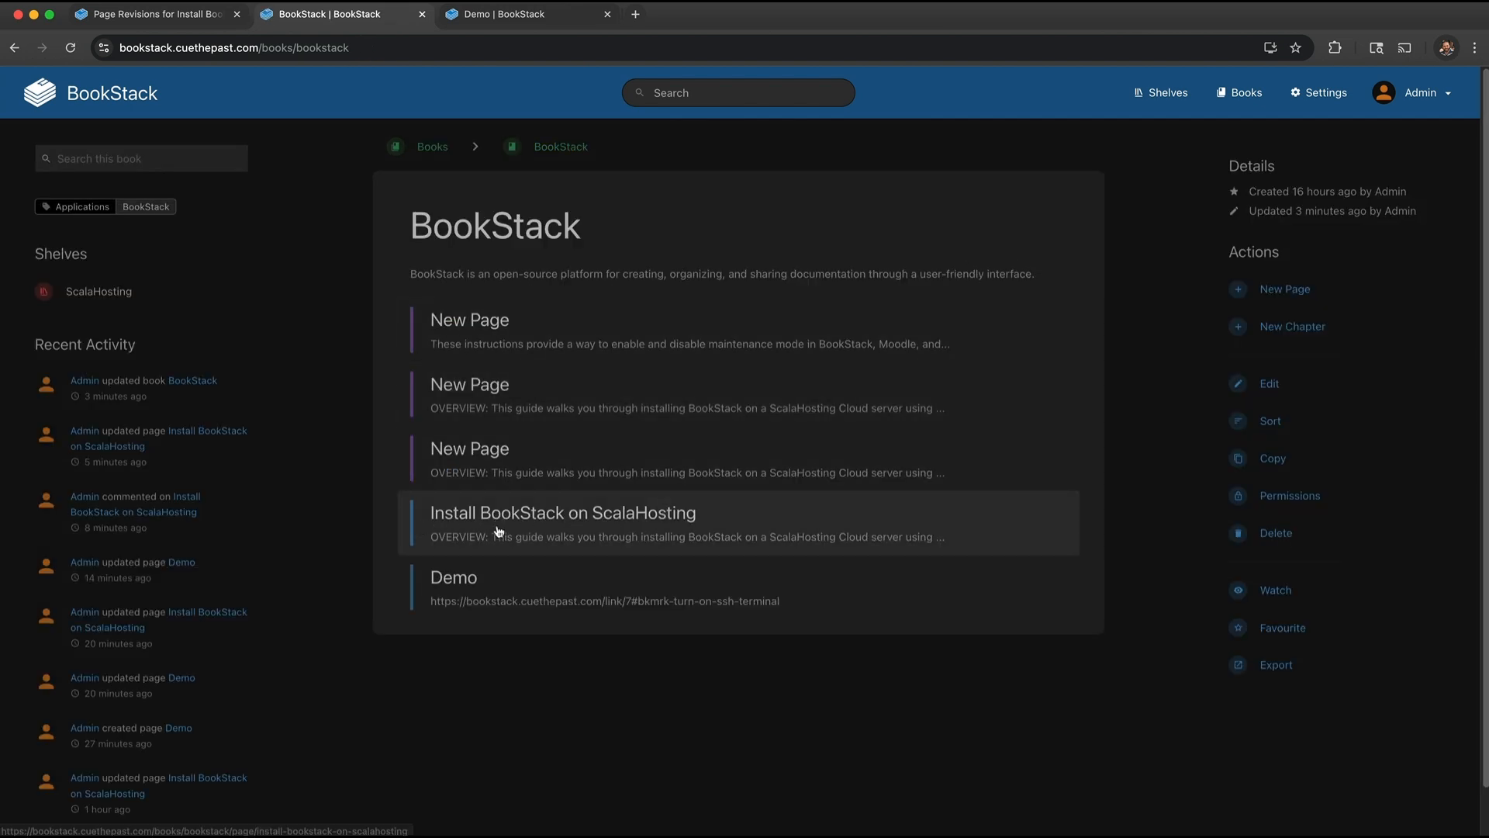
Step: Try overriding the Install BookStack on ScalaHosting page's permissions, granting View to Public and Update and Delete to Editor
{"action": "left_click", "coordinate": [580, 529]}
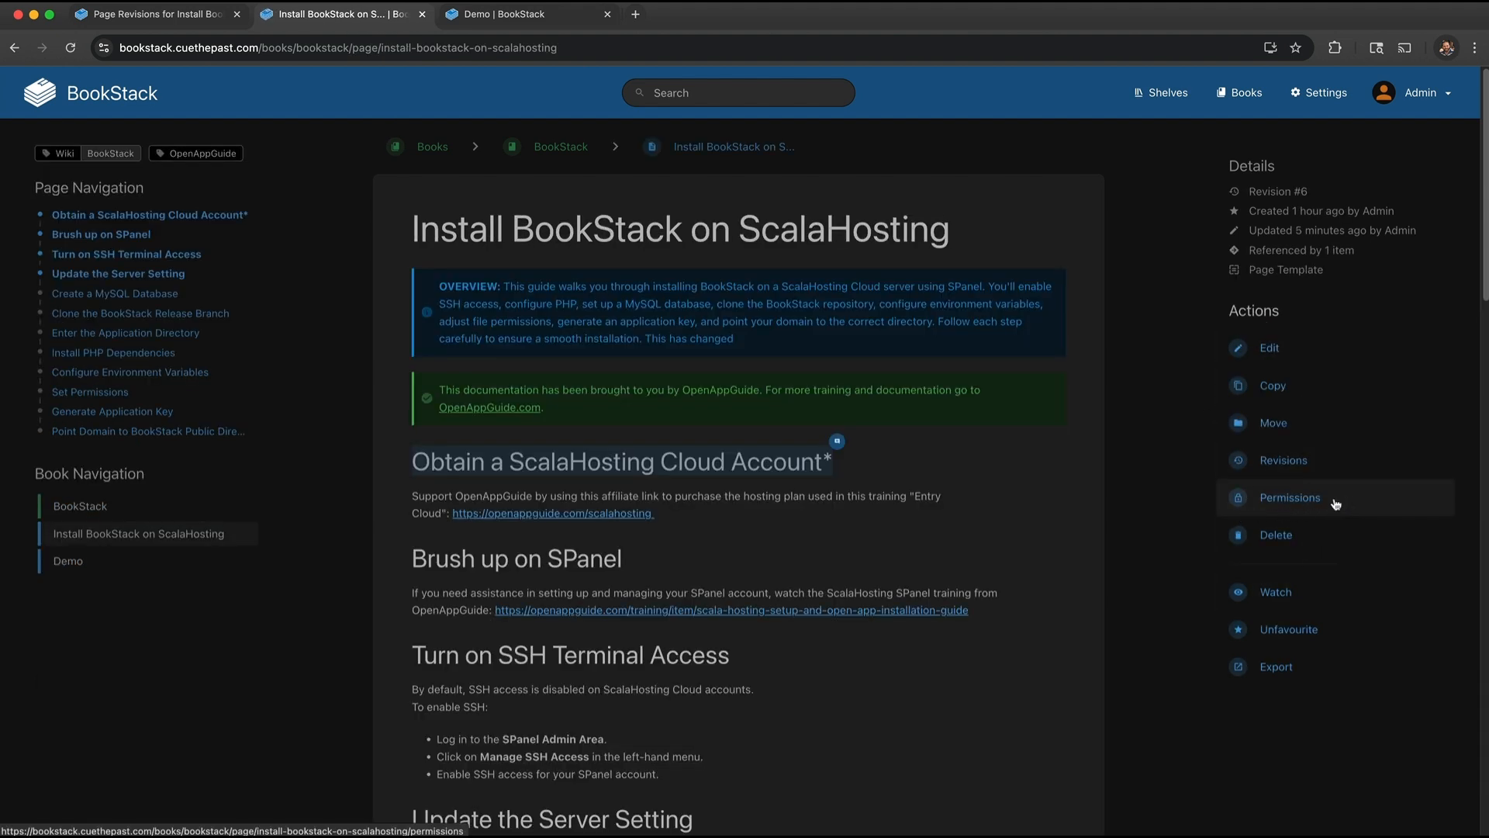
{"action": "left_click", "coordinate": [1268, 505]}
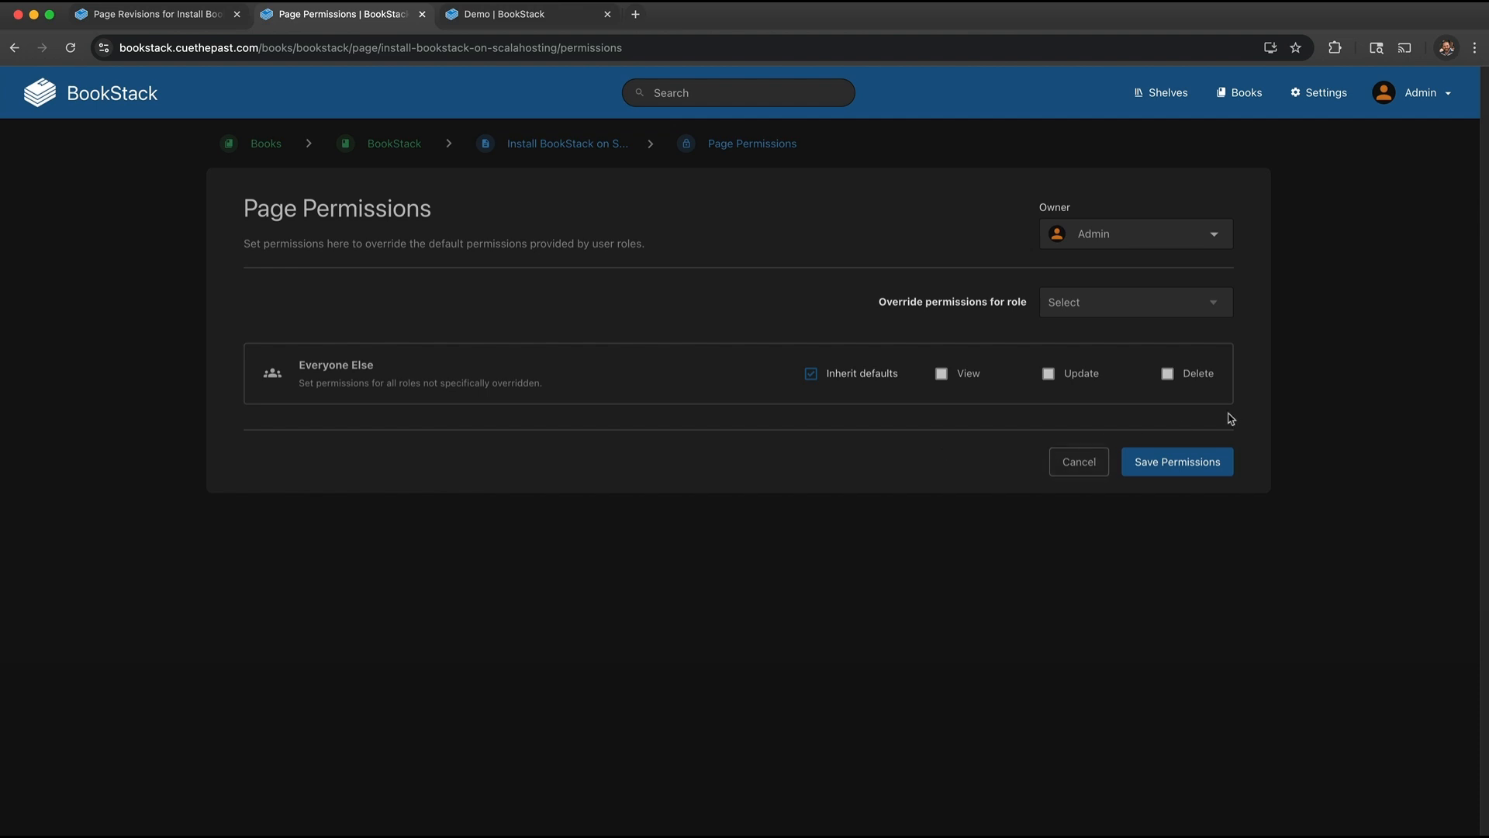
{"action": "left_click", "coordinate": [1182, 302]}
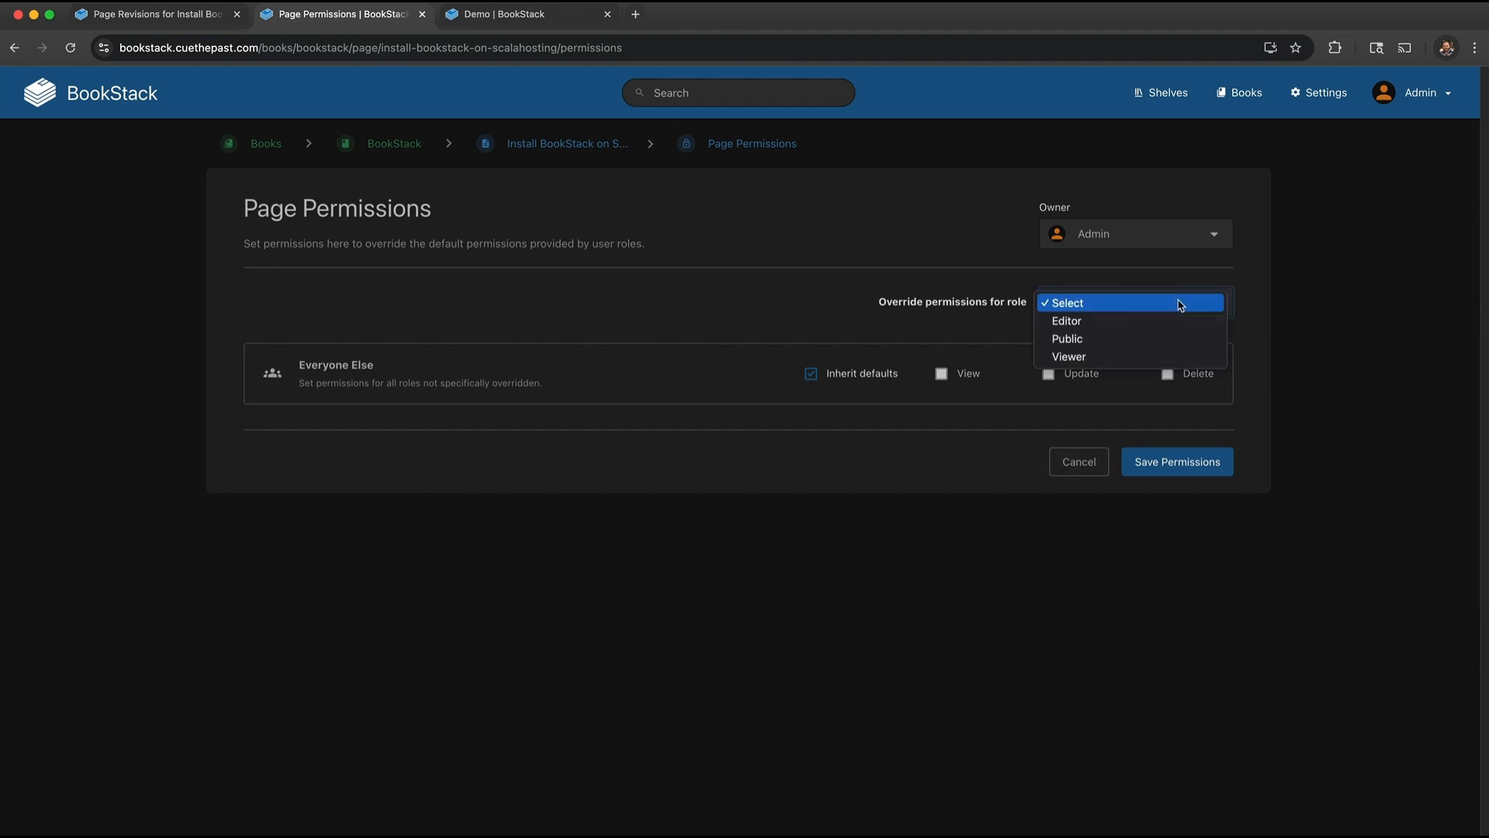
{"action": "left_click", "coordinate": [1093, 345]}
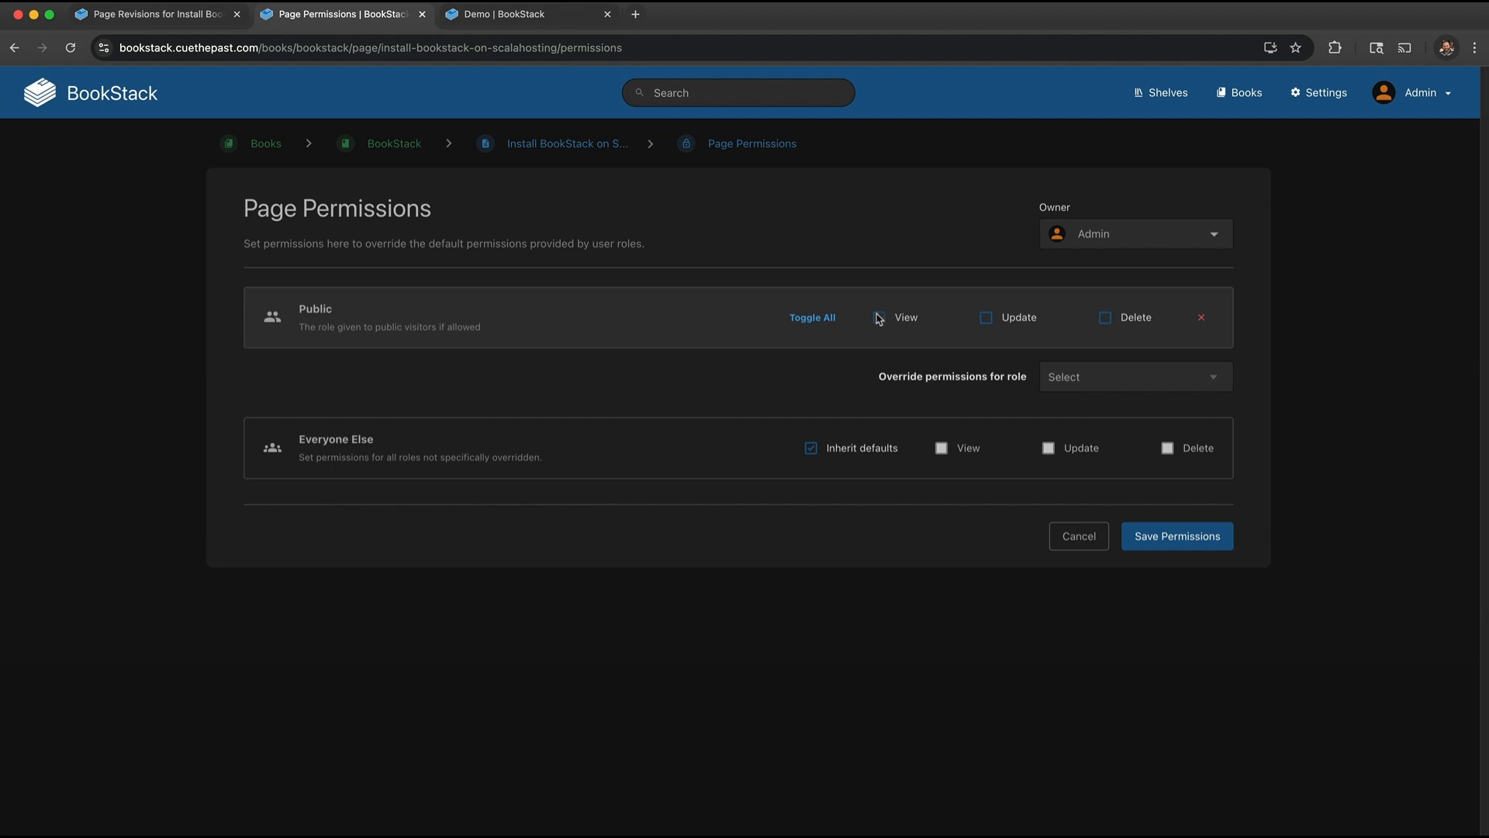
{"action": "left_click", "coordinate": [1142, 370]}
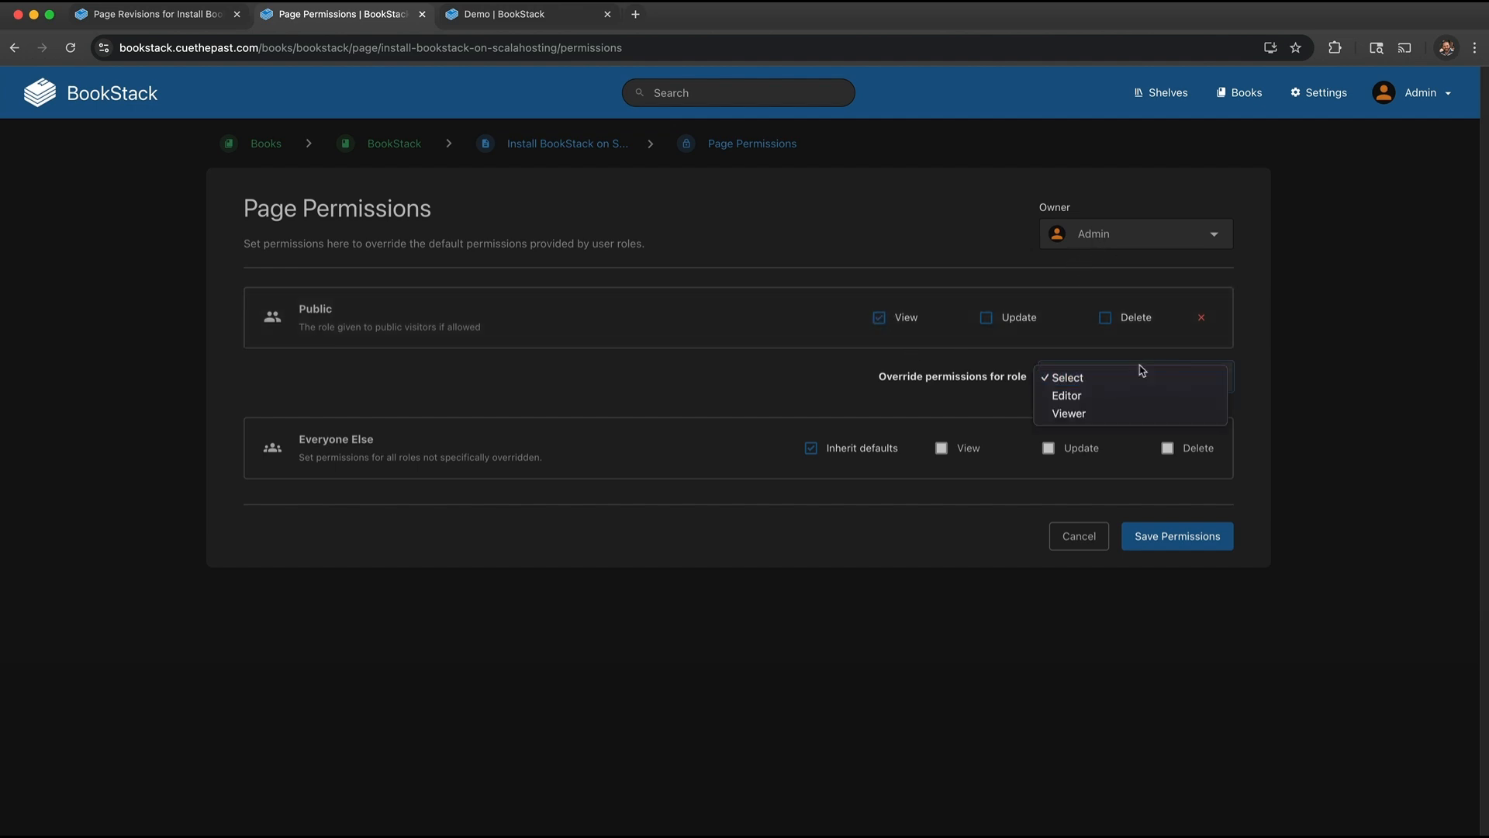
{"action": "left_click", "coordinate": [1127, 396]}
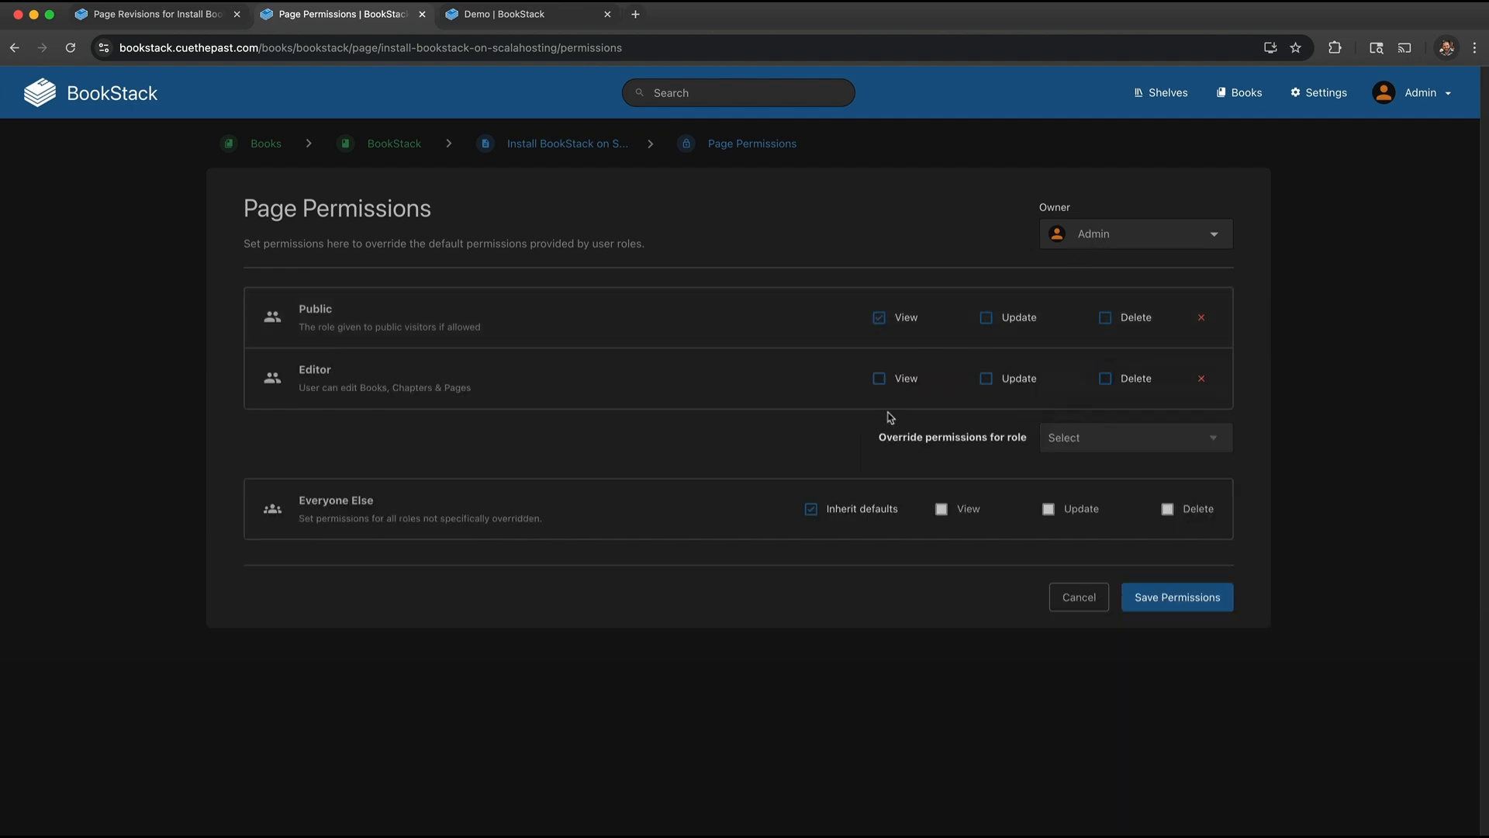
{"action": "left_click", "coordinate": [1033, 386]}
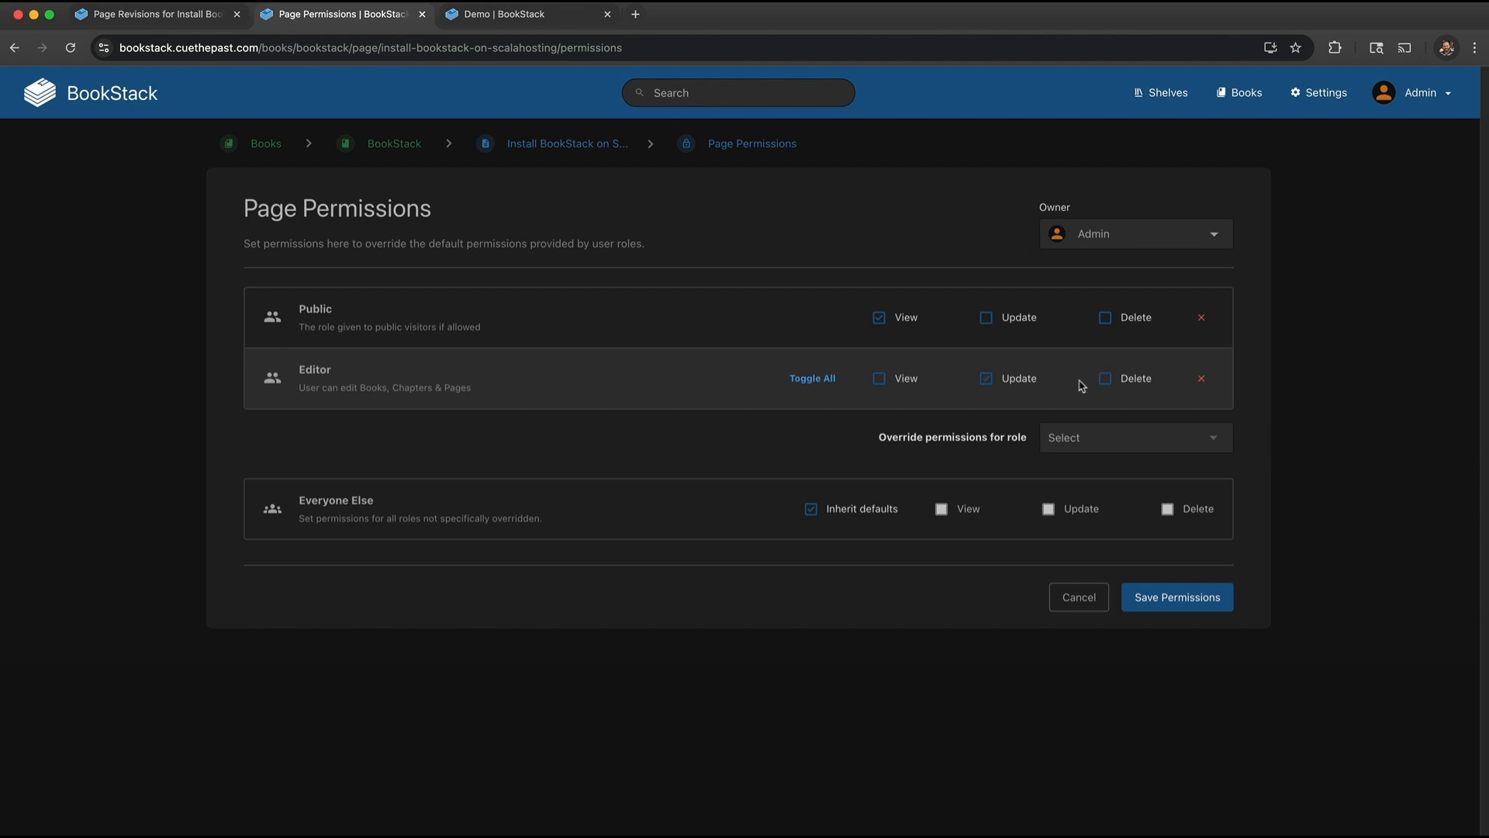
{"action": "left_click", "coordinate": [1108, 382]}
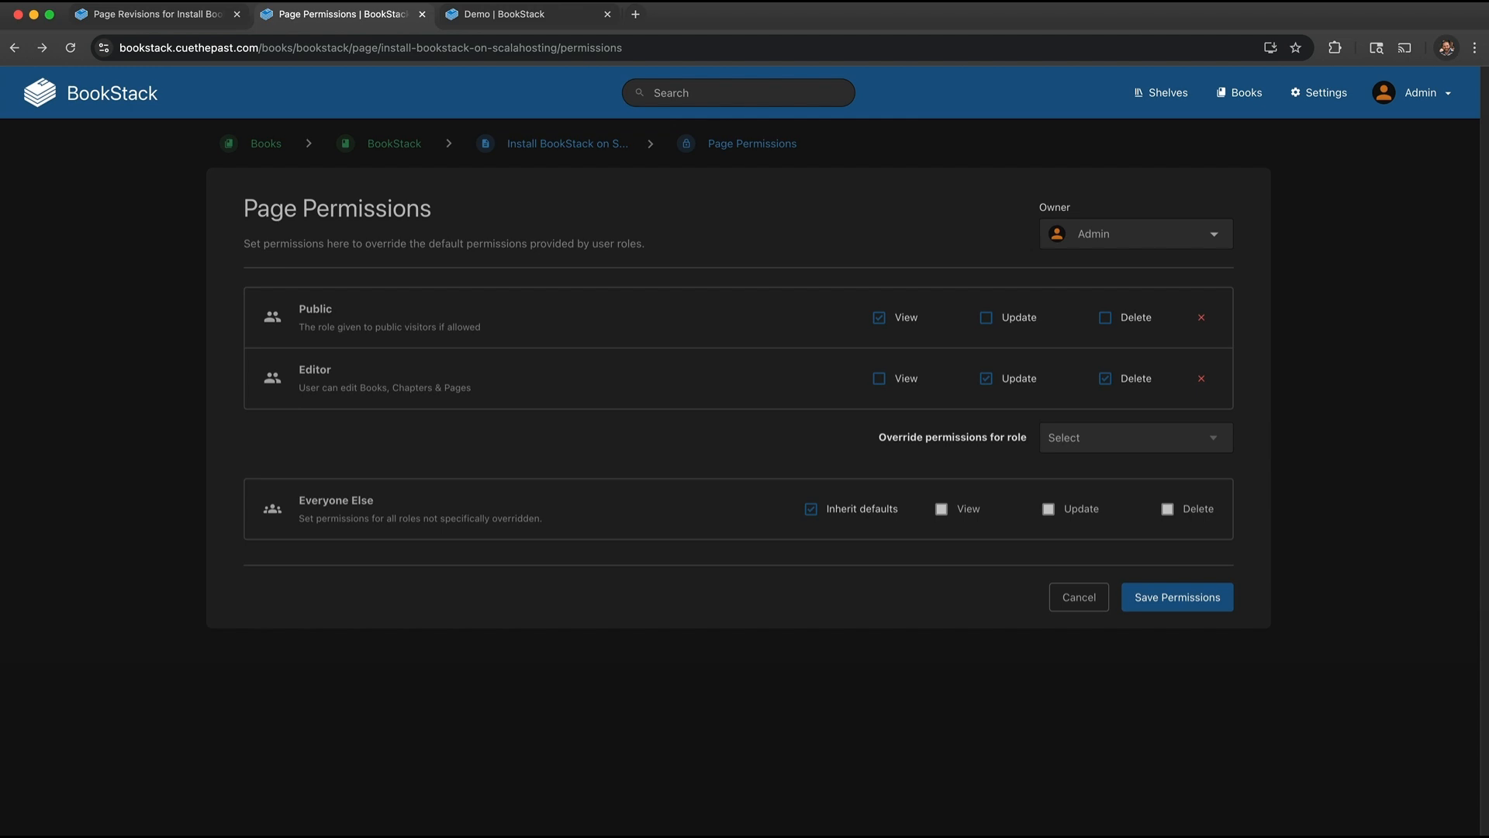
Step: Examine the ScalaHosting shelf's permissions, including the note on cascading to books and the roles available for overrides
{"action": "left_click", "coordinate": [1173, 97]}
{"action": "left_click", "coordinate": [452, 367]}
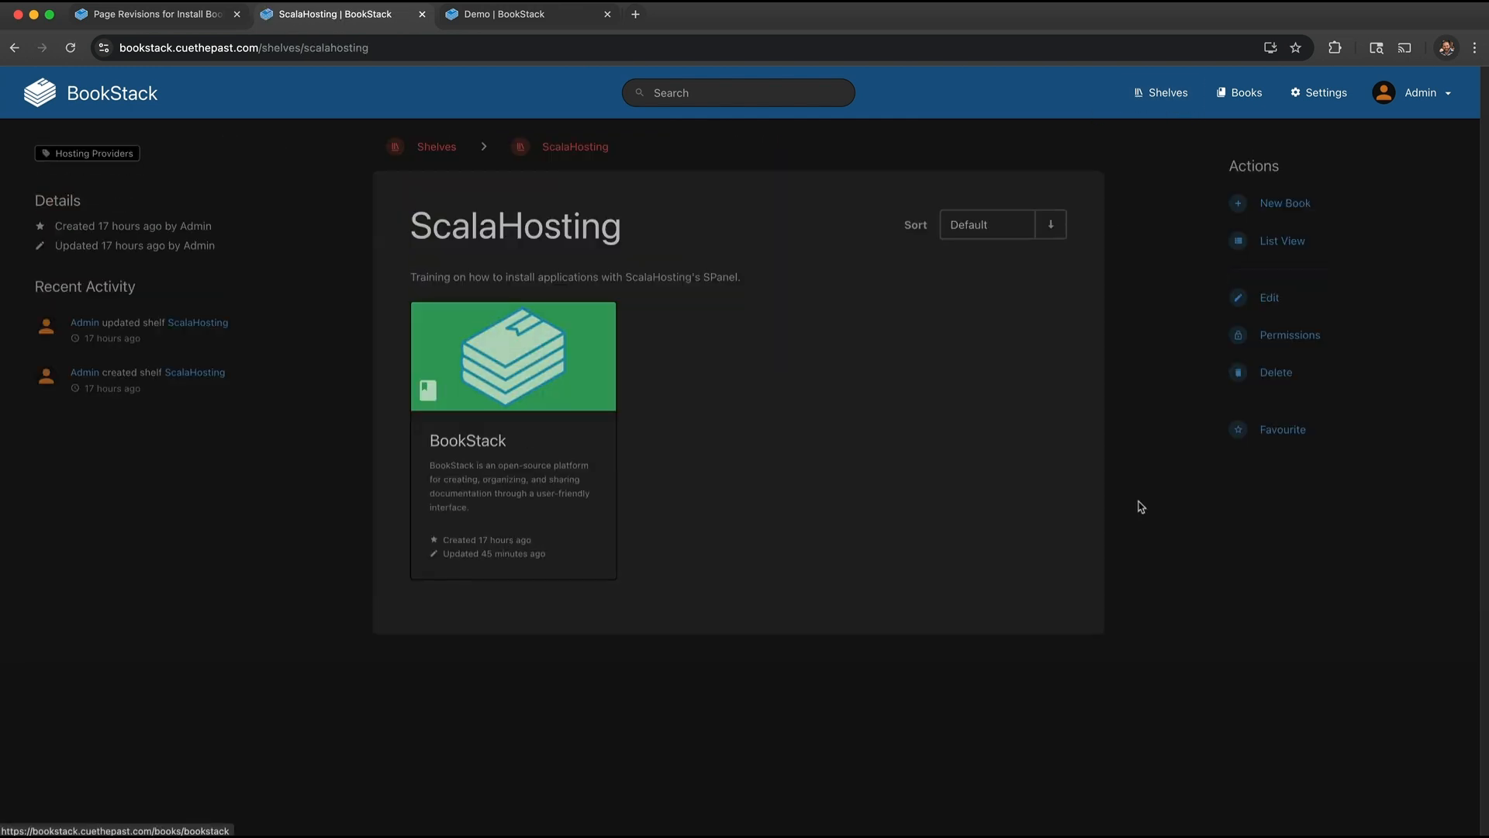
{"action": "left_click", "coordinate": [1289, 335]}
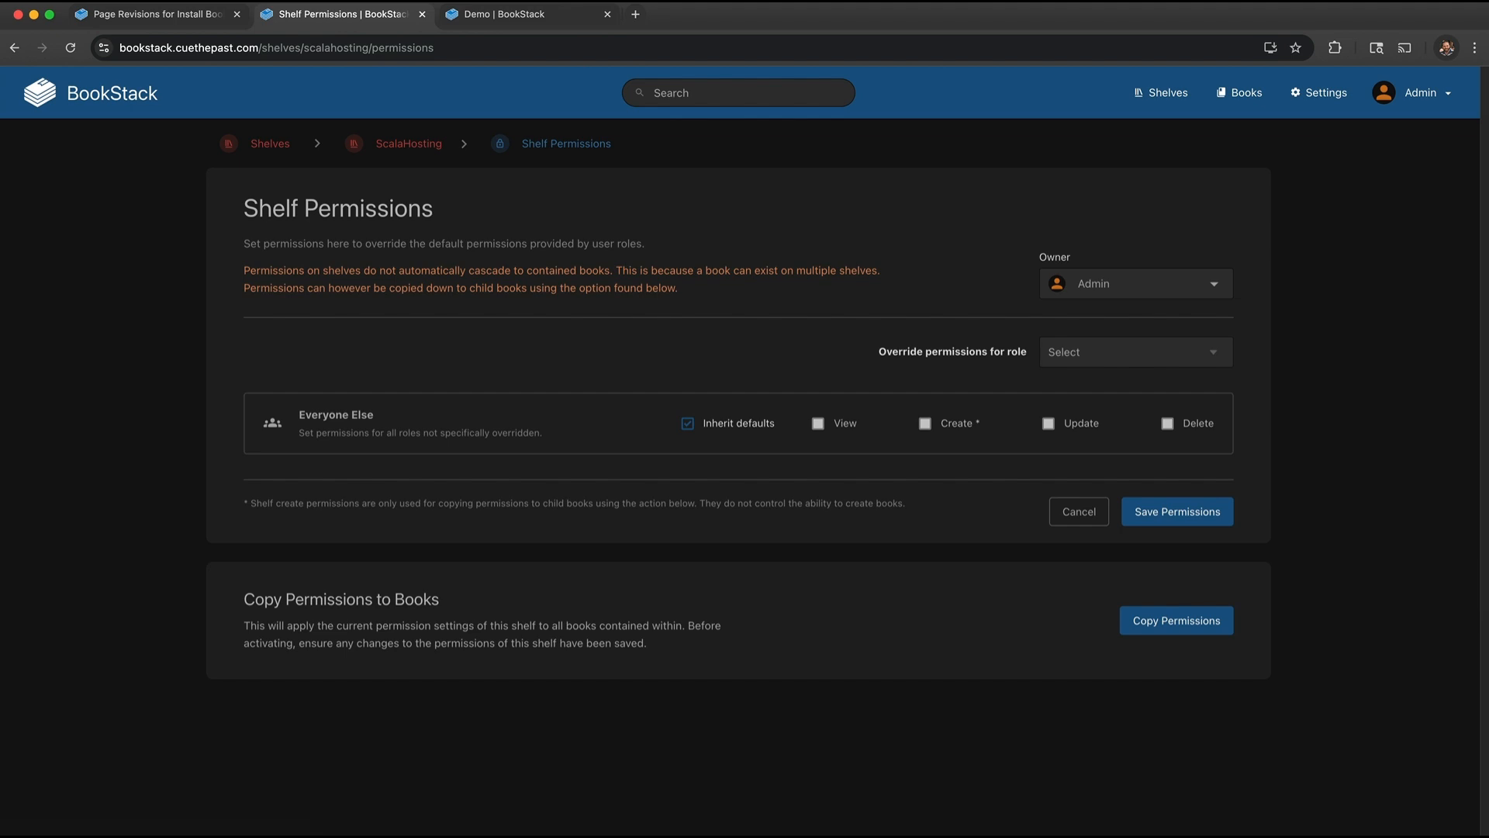
{"action": "left_click_drag", "start_coordinate": [244, 271], "coordinate": [728, 302]}
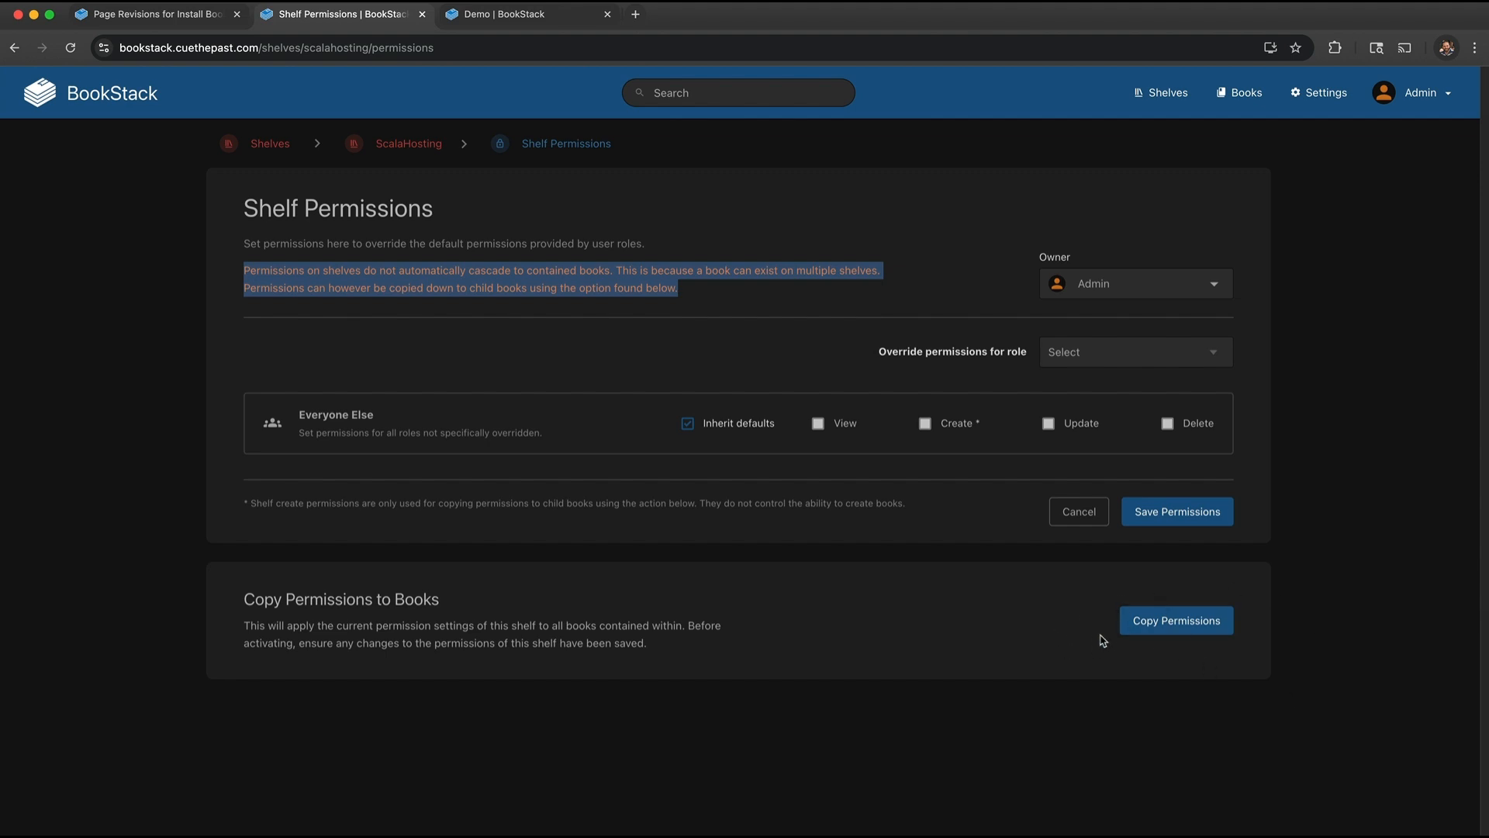
{"action": "left_click", "coordinate": [1200, 351]}
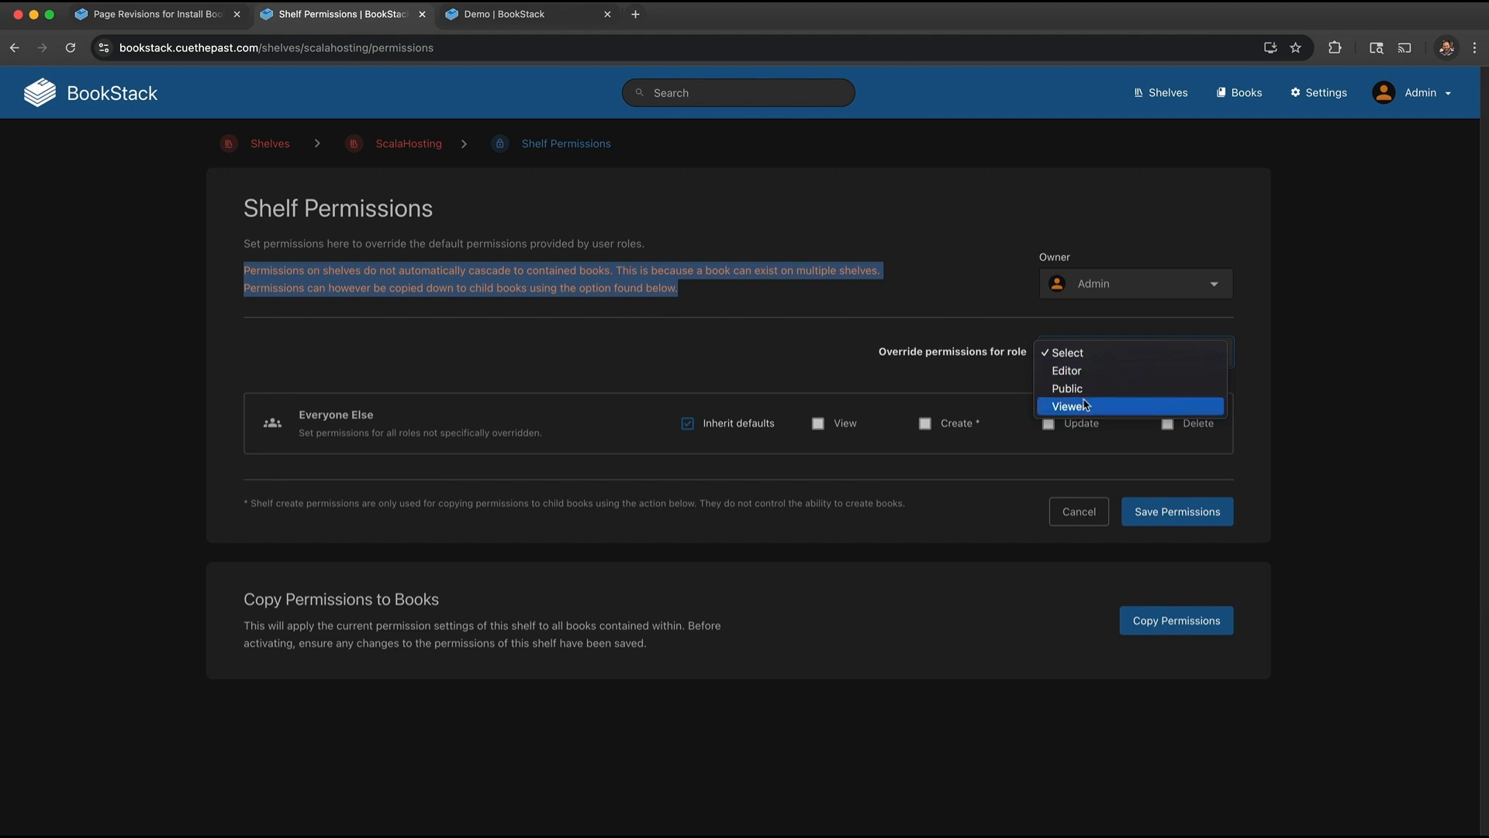
{"action": "left_click", "coordinate": [1315, 373]}
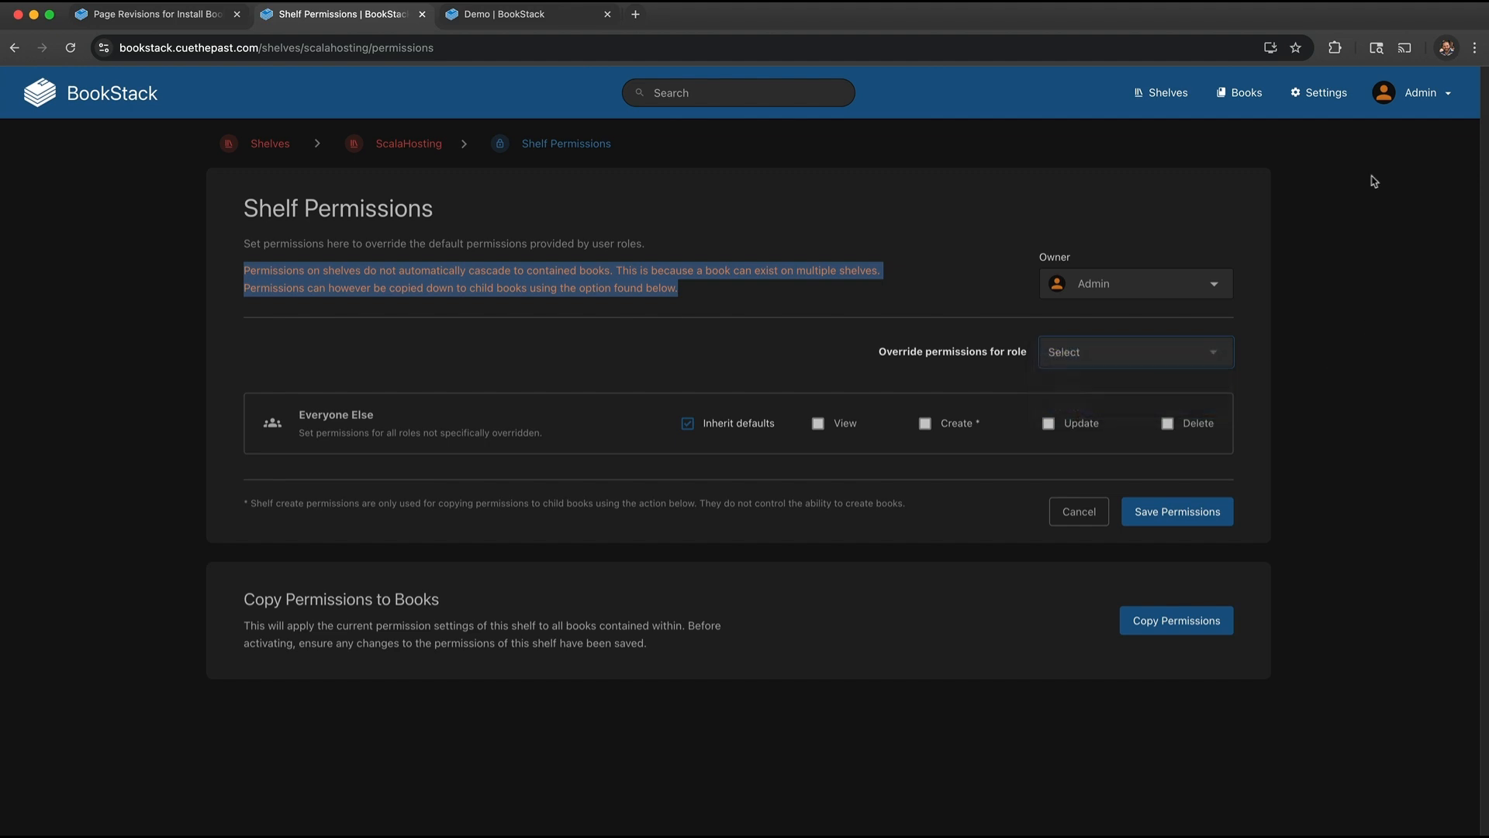
Step: Examine the system and asset permissions offered for a new user role, and return to the roles list without creating one
{"action": "left_click", "coordinate": [1320, 93]}
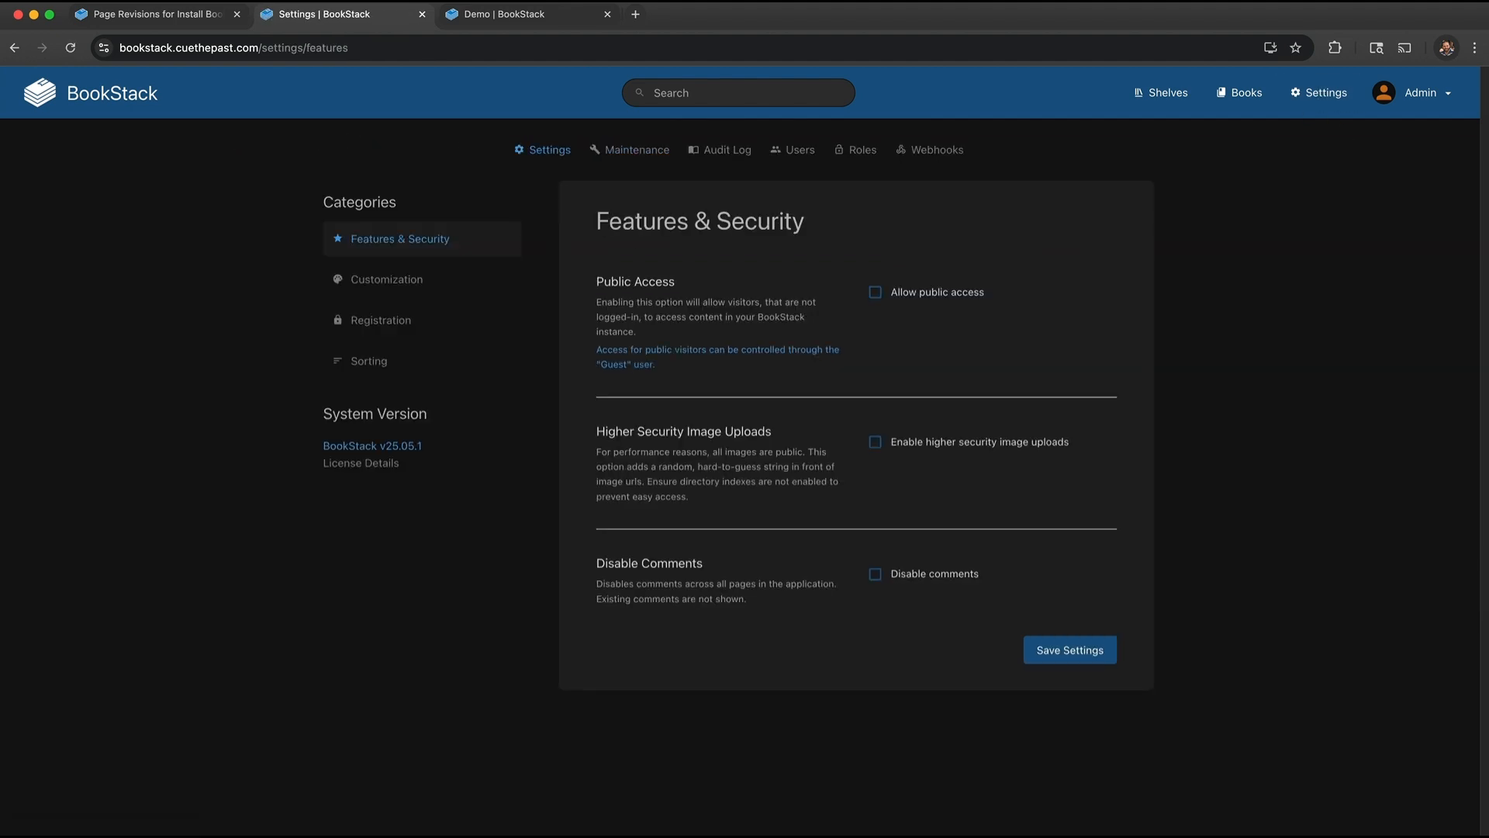
{"action": "left_click", "coordinate": [844, 161]}
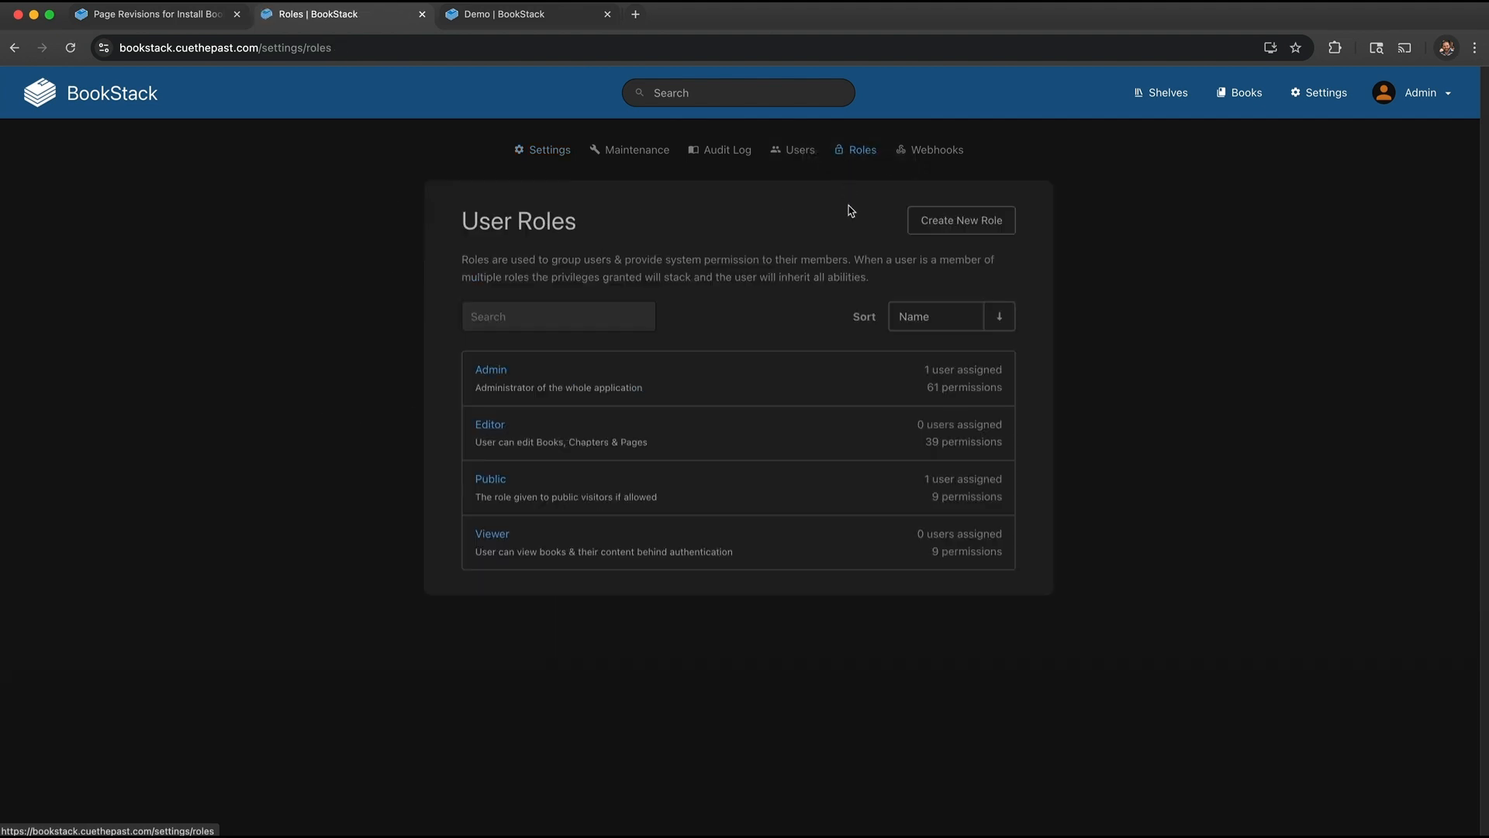
{"action": "left_click", "coordinate": [941, 221]}
{"action": "scroll", "coordinate": [618, 601], "scroll_direction": "down", "scroll_amount": 5}
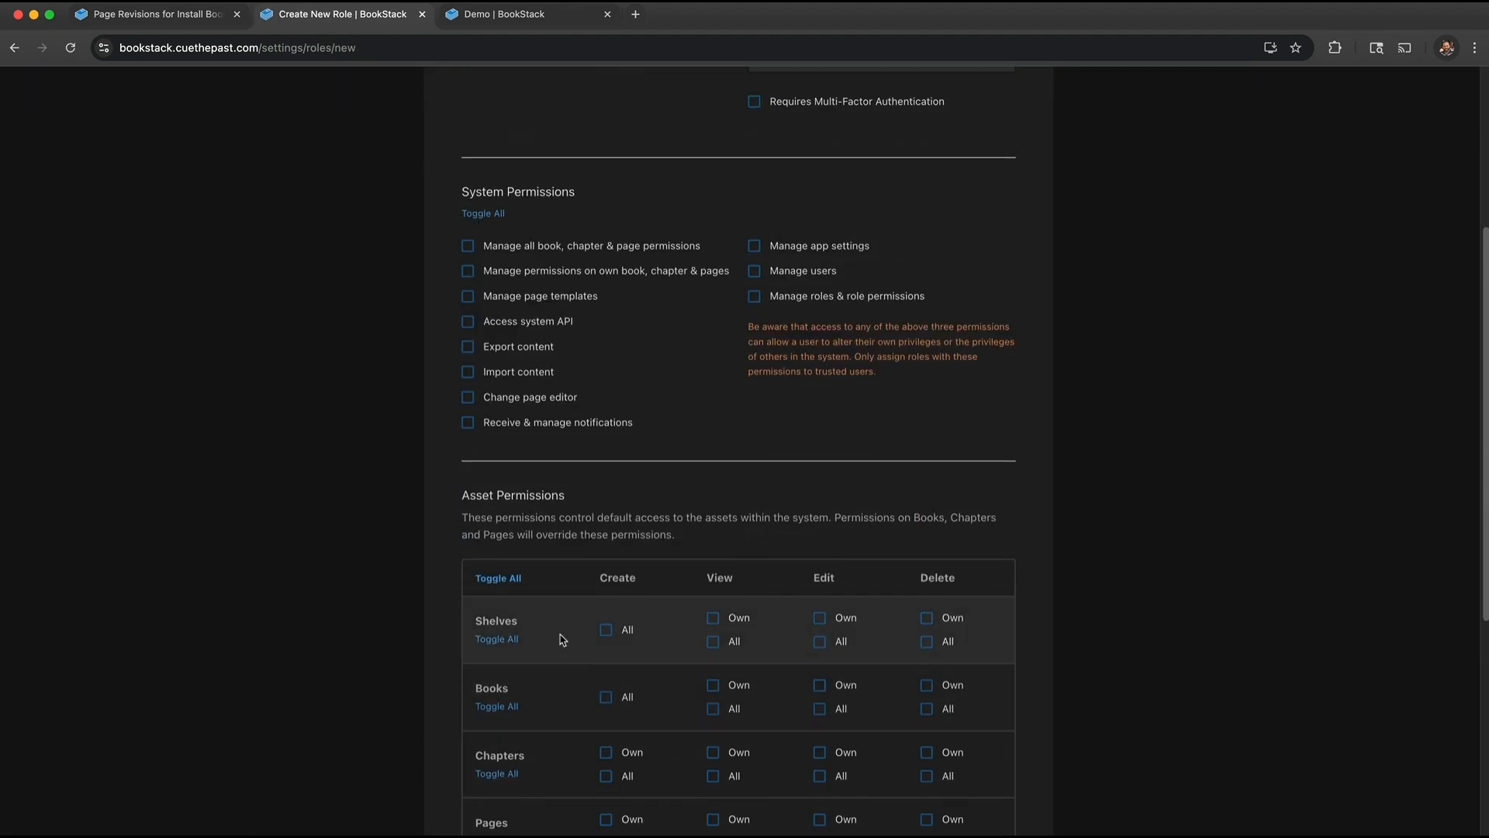
{"action": "scroll", "coordinate": [547, 609], "scroll_direction": "down", "scroll_amount": 2}
{"action": "scroll", "coordinate": [478, 291], "scroll_direction": "up", "scroll_amount": 3}
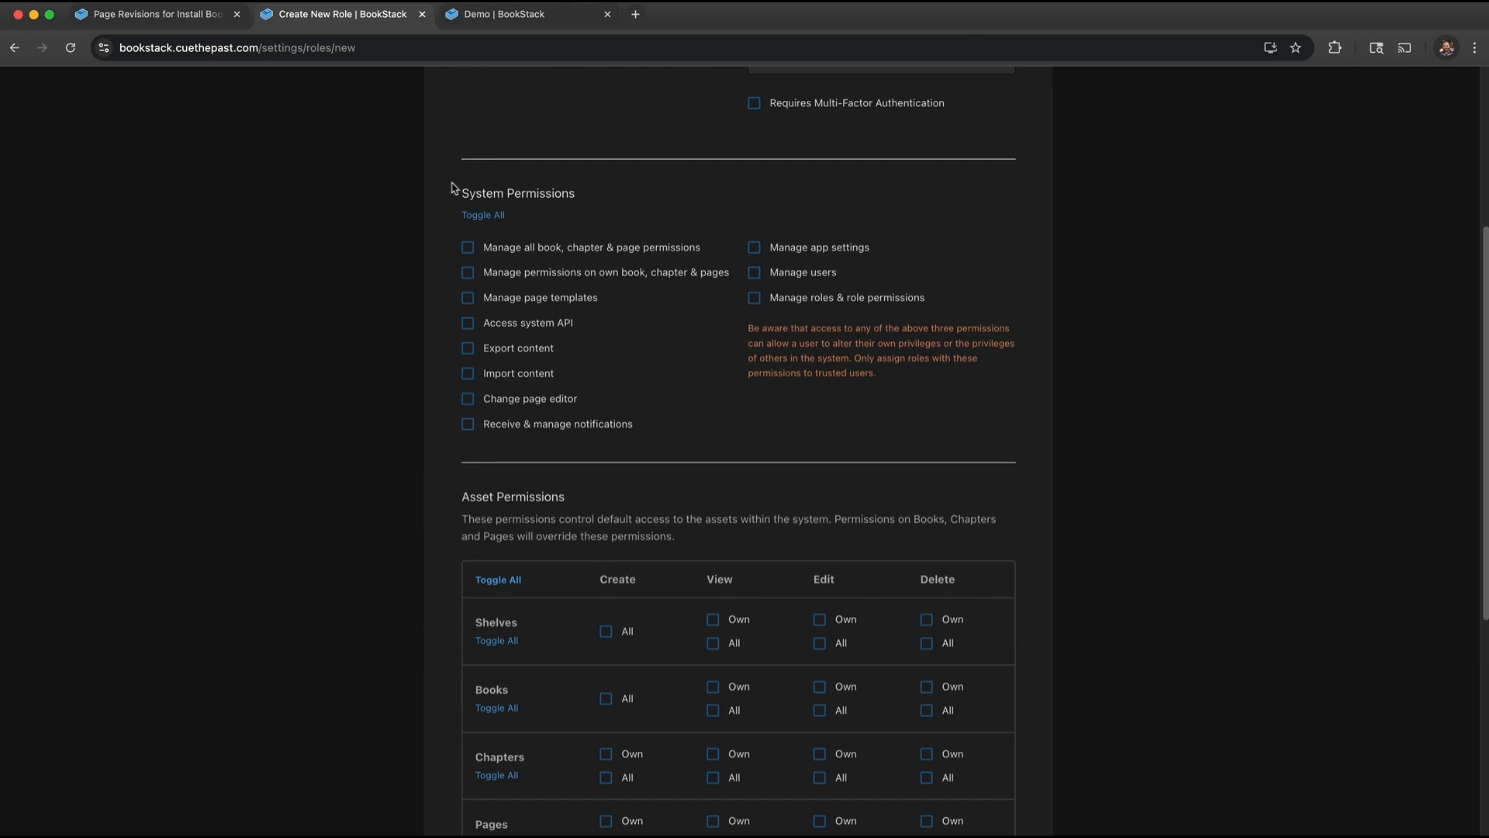
{"action": "left_click_drag", "start_coordinate": [456, 193], "coordinate": [625, 207]}
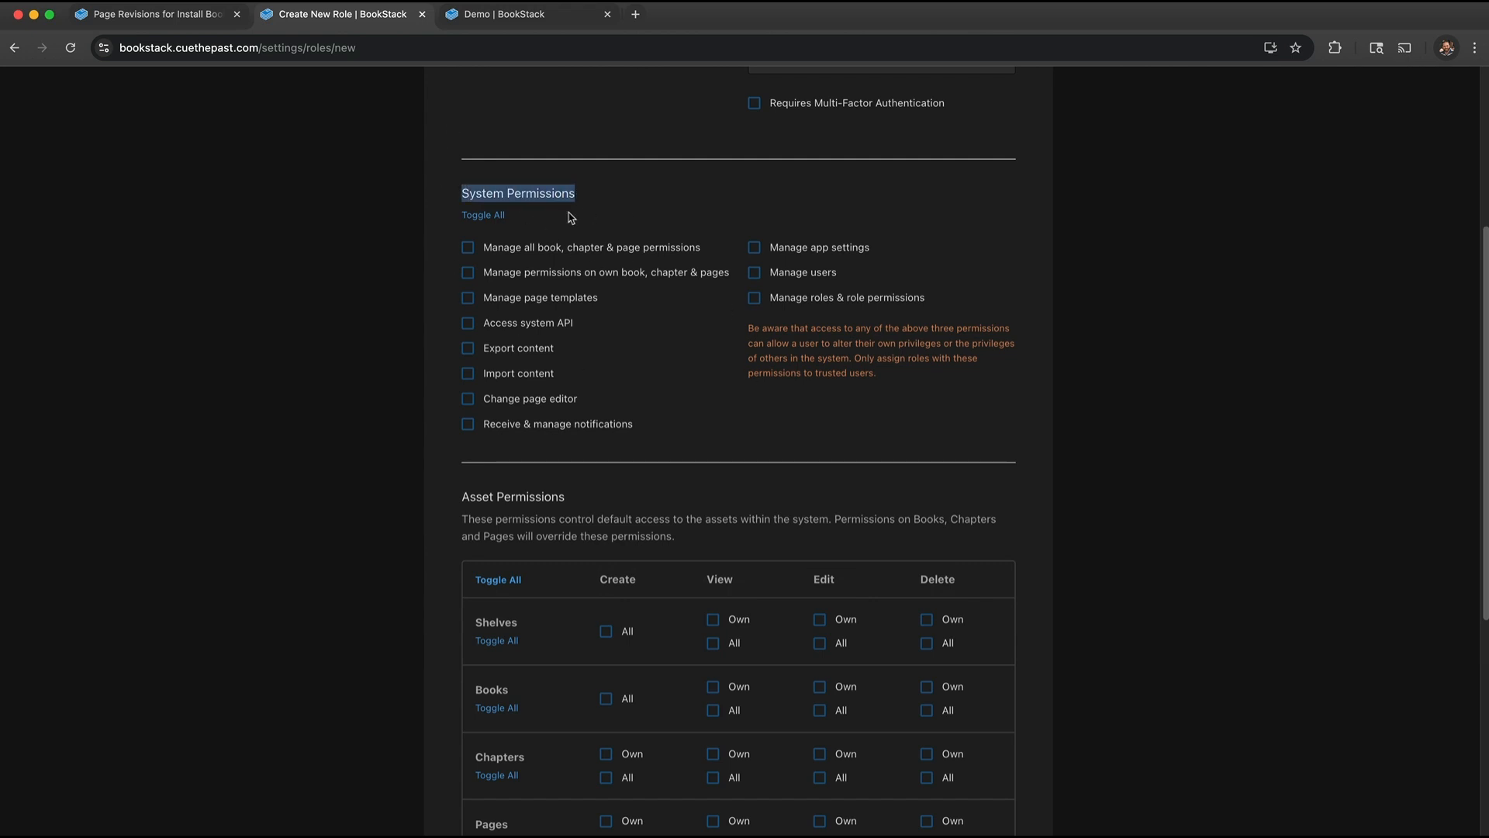
{"action": "left_click", "coordinate": [484, 388]}
{"action": "scroll", "coordinate": [446, 326], "scroll_direction": "down", "scroll_amount": 3}
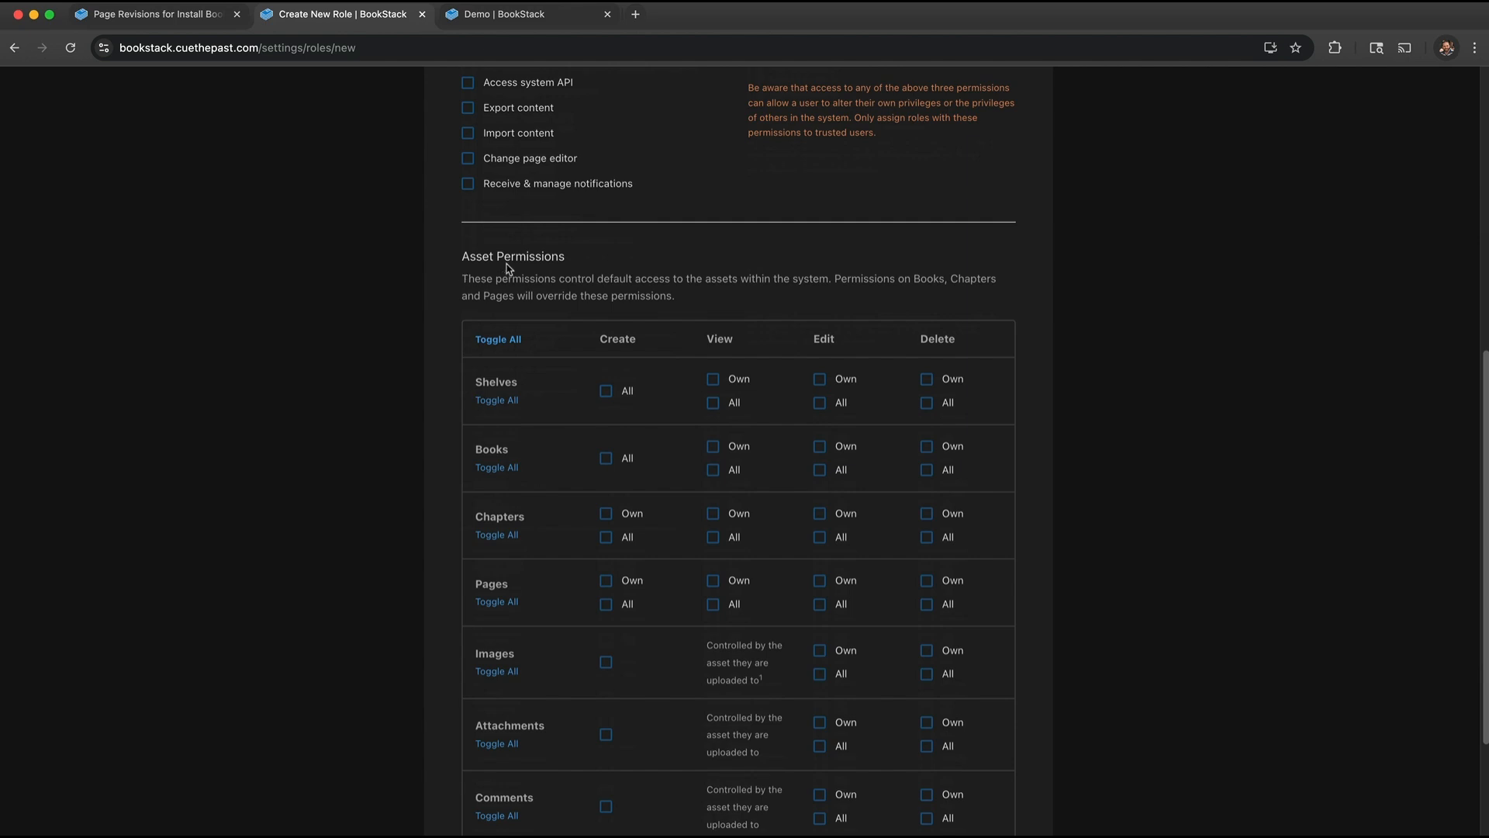
{"action": "scroll", "coordinate": [510, 275], "scroll_direction": "down", "scroll_amount": 1}
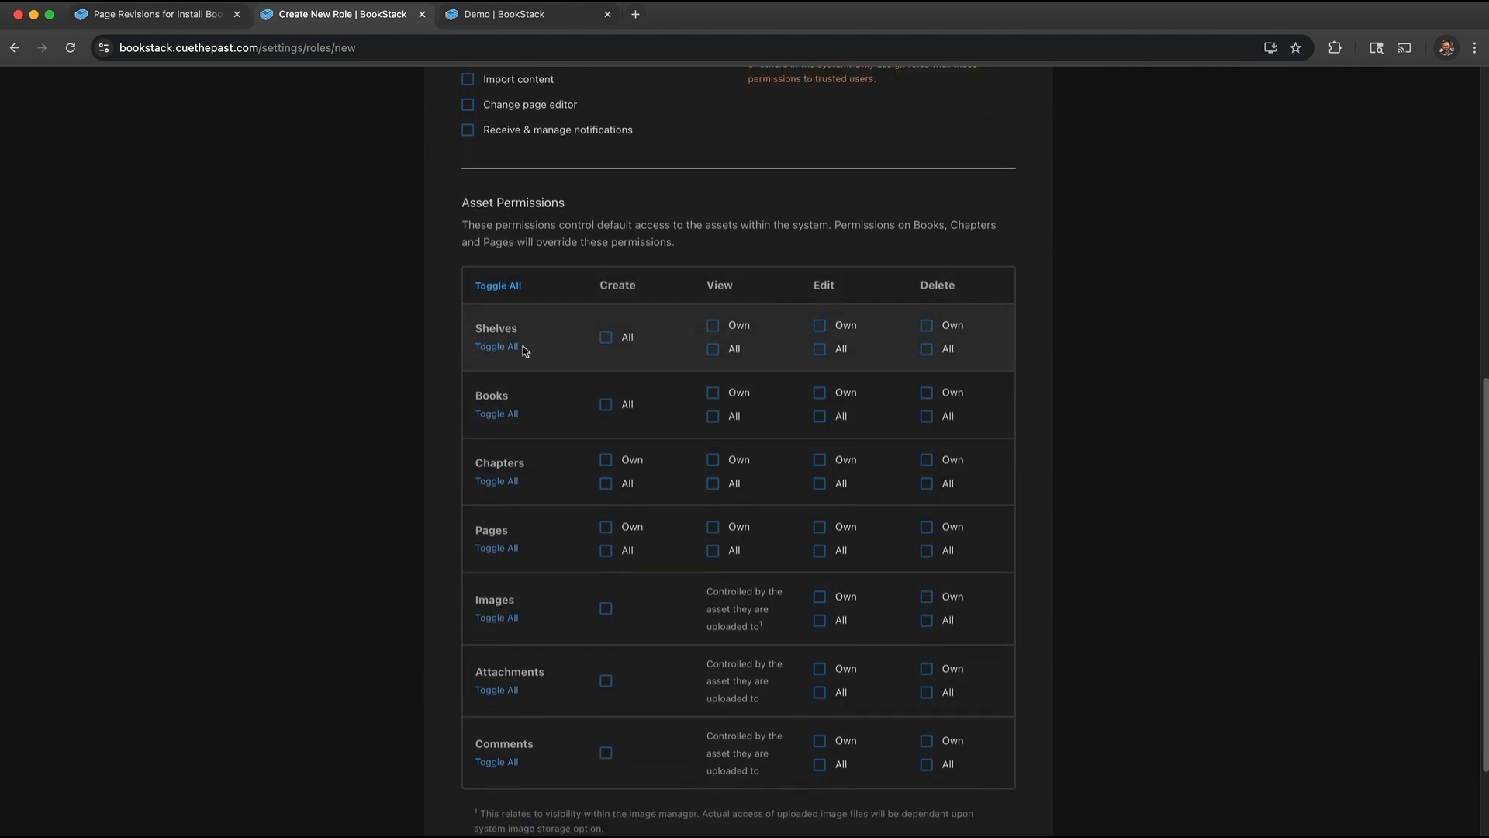
{"action": "scroll", "coordinate": [370, 706], "scroll_direction": "down", "scroll_amount": 2}
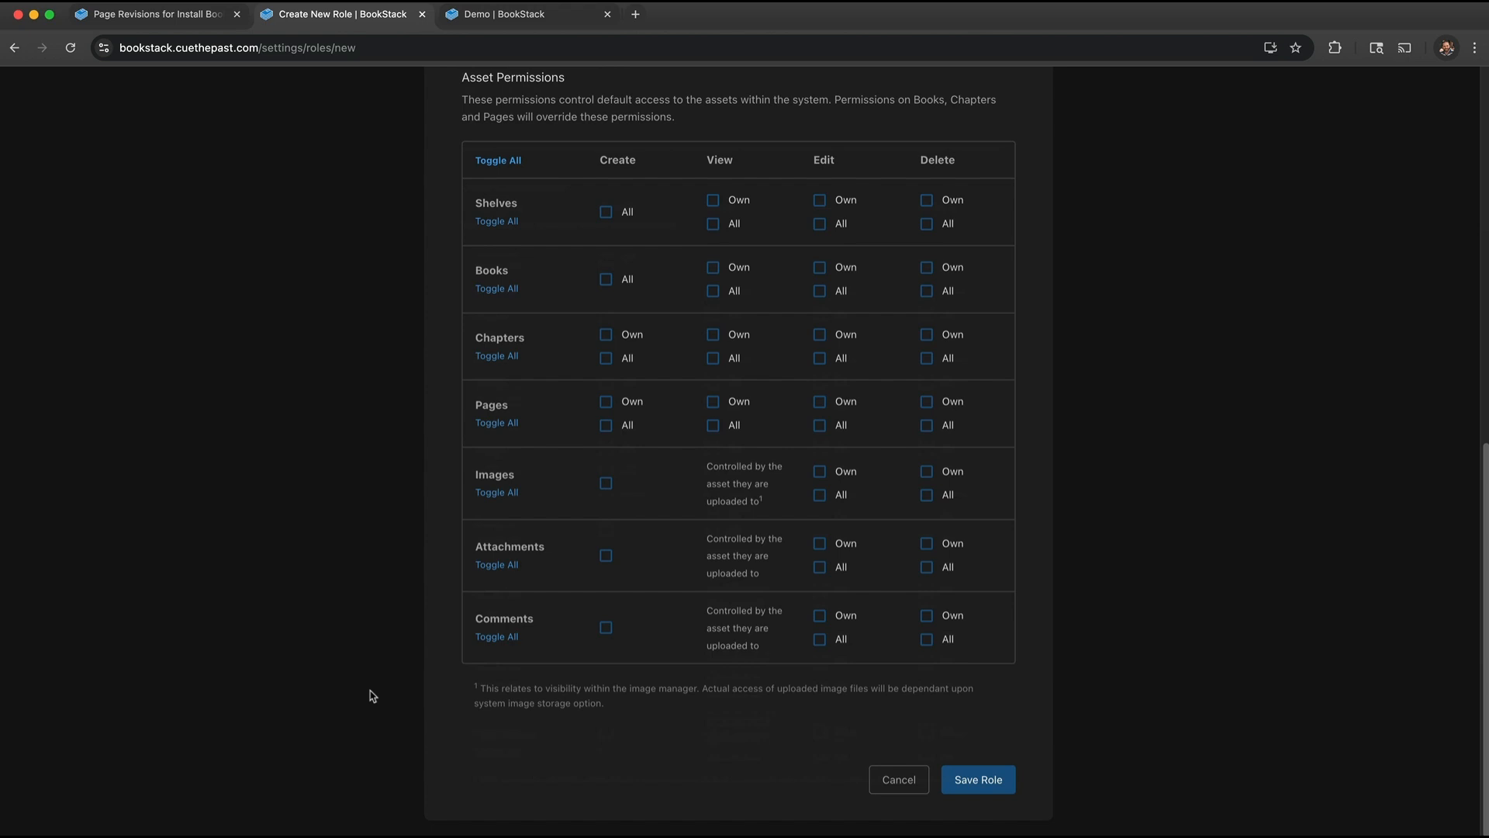
{"action": "scroll", "coordinate": [371, 695], "scroll_direction": "up", "scroll_amount": 10}
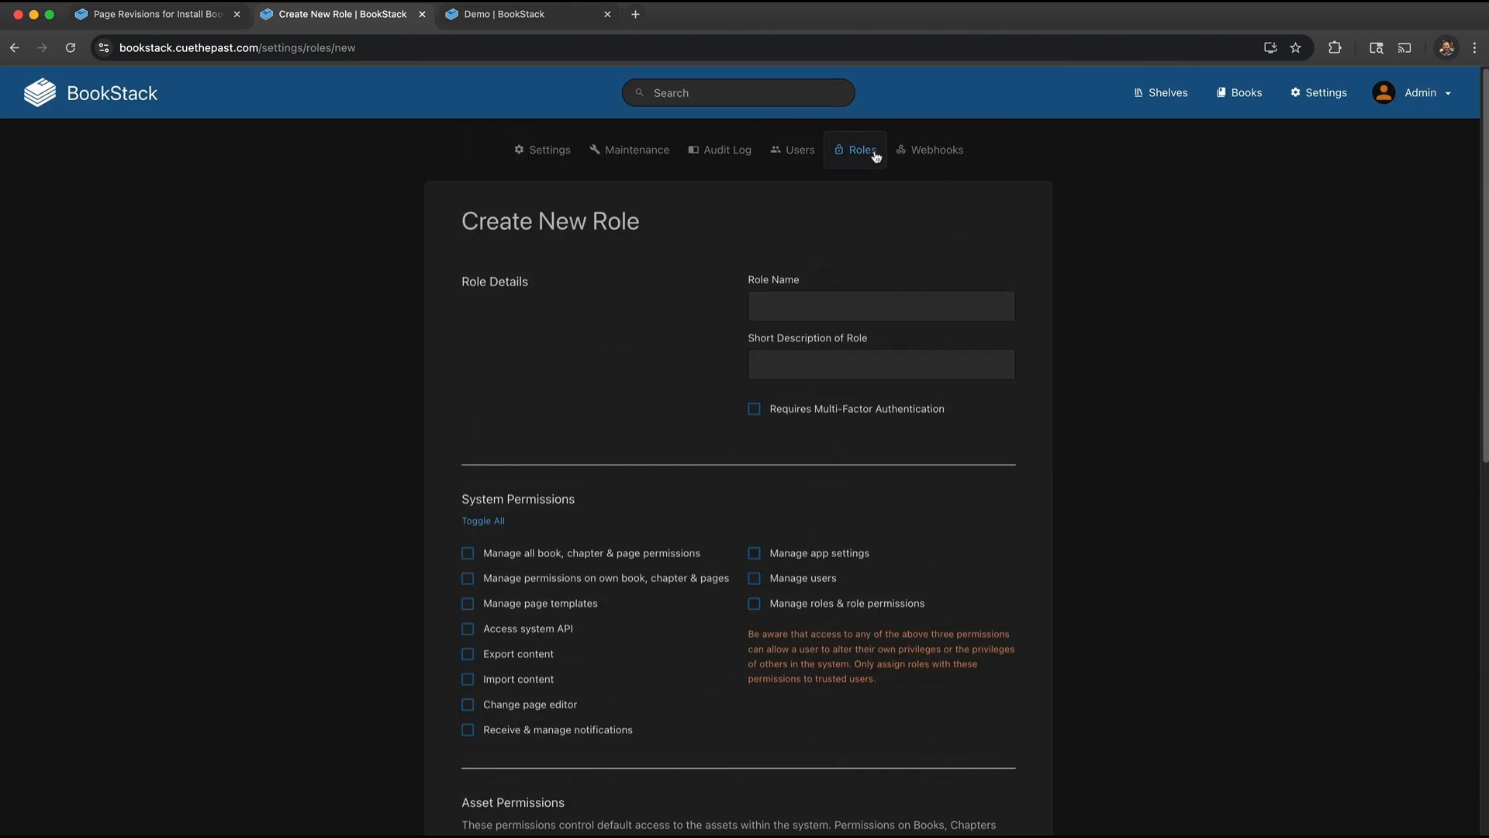
{"action": "left_click", "coordinate": [876, 155]}
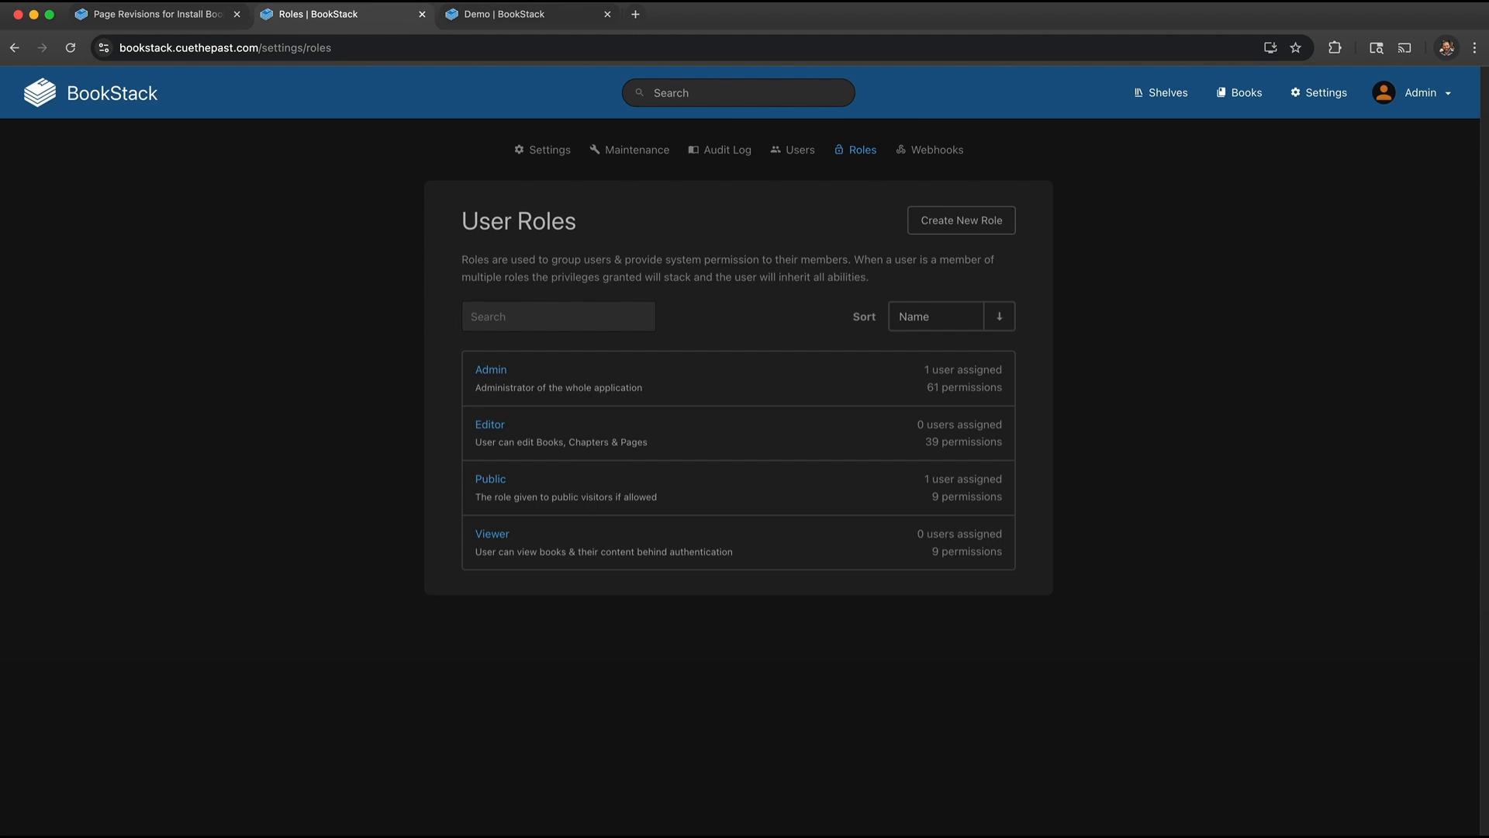
Step: Review the Features & Security settings for public access and higher security image uploads
{"action": "left_click", "coordinate": [541, 152]}
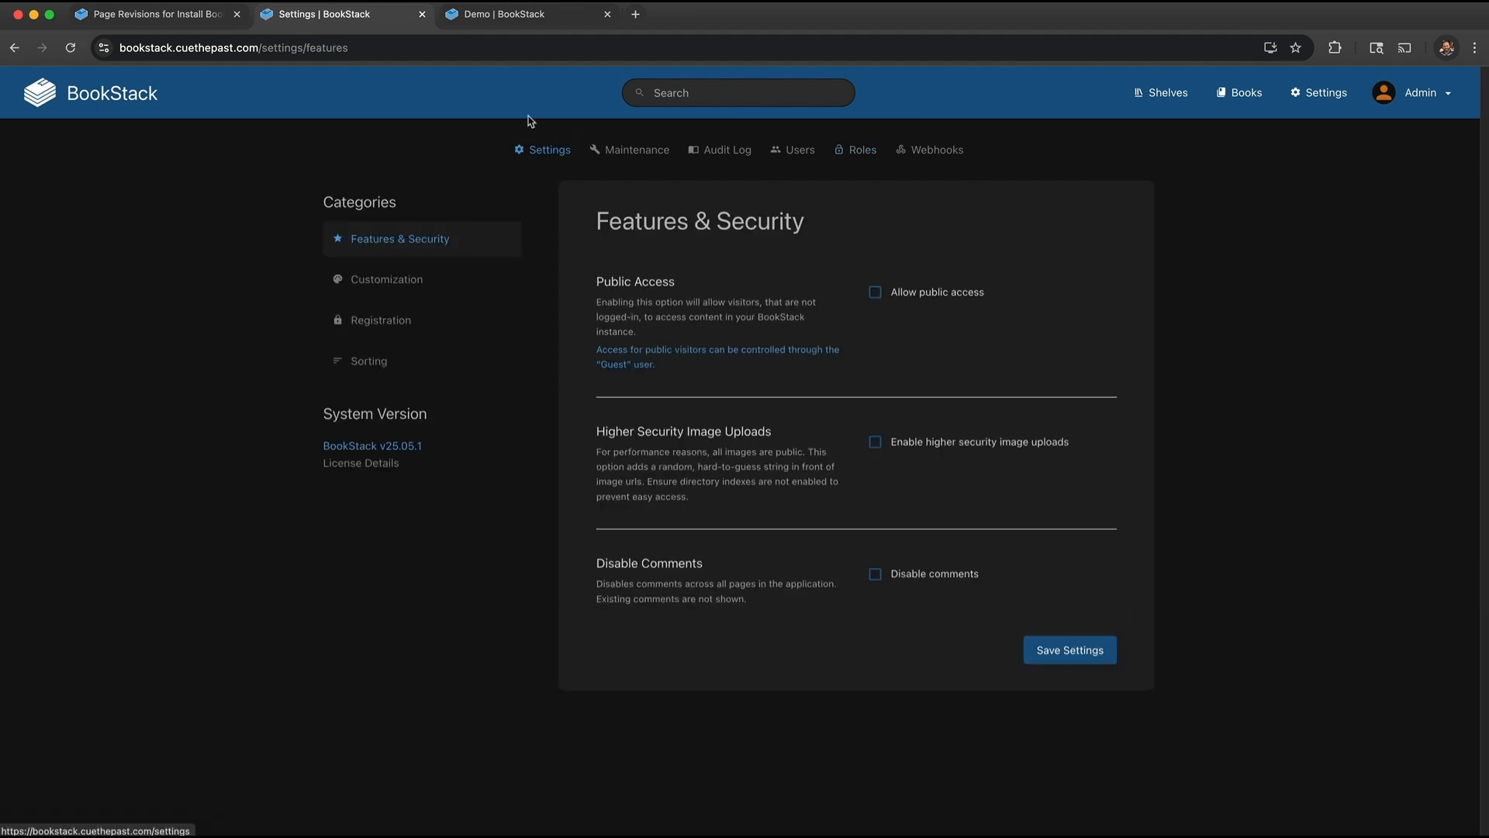
{"action": "left_click", "coordinate": [962, 298]}
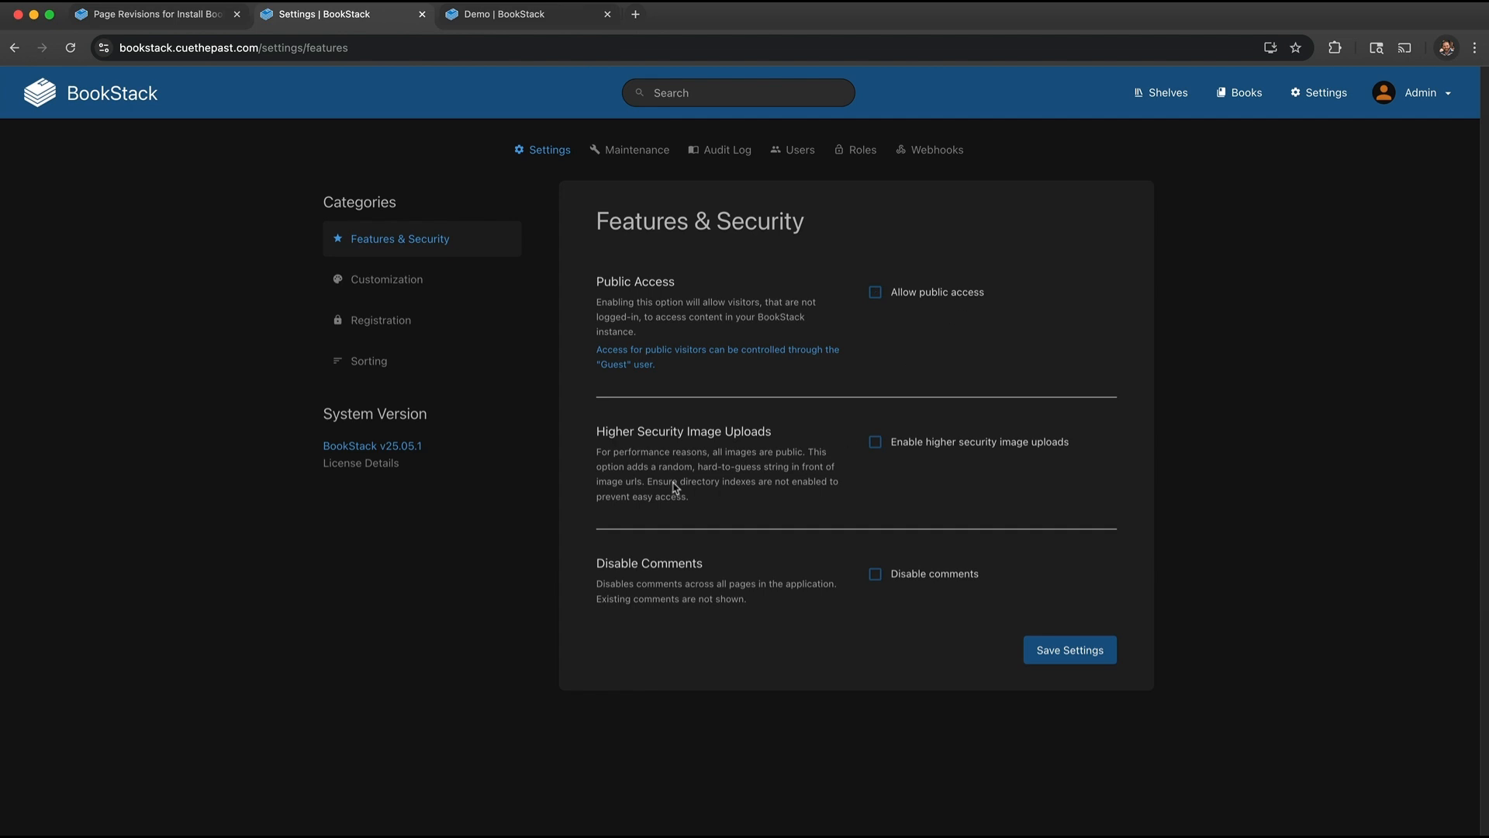
{"action": "left_click_drag", "start_coordinate": [596, 431], "coordinate": [721, 499]}
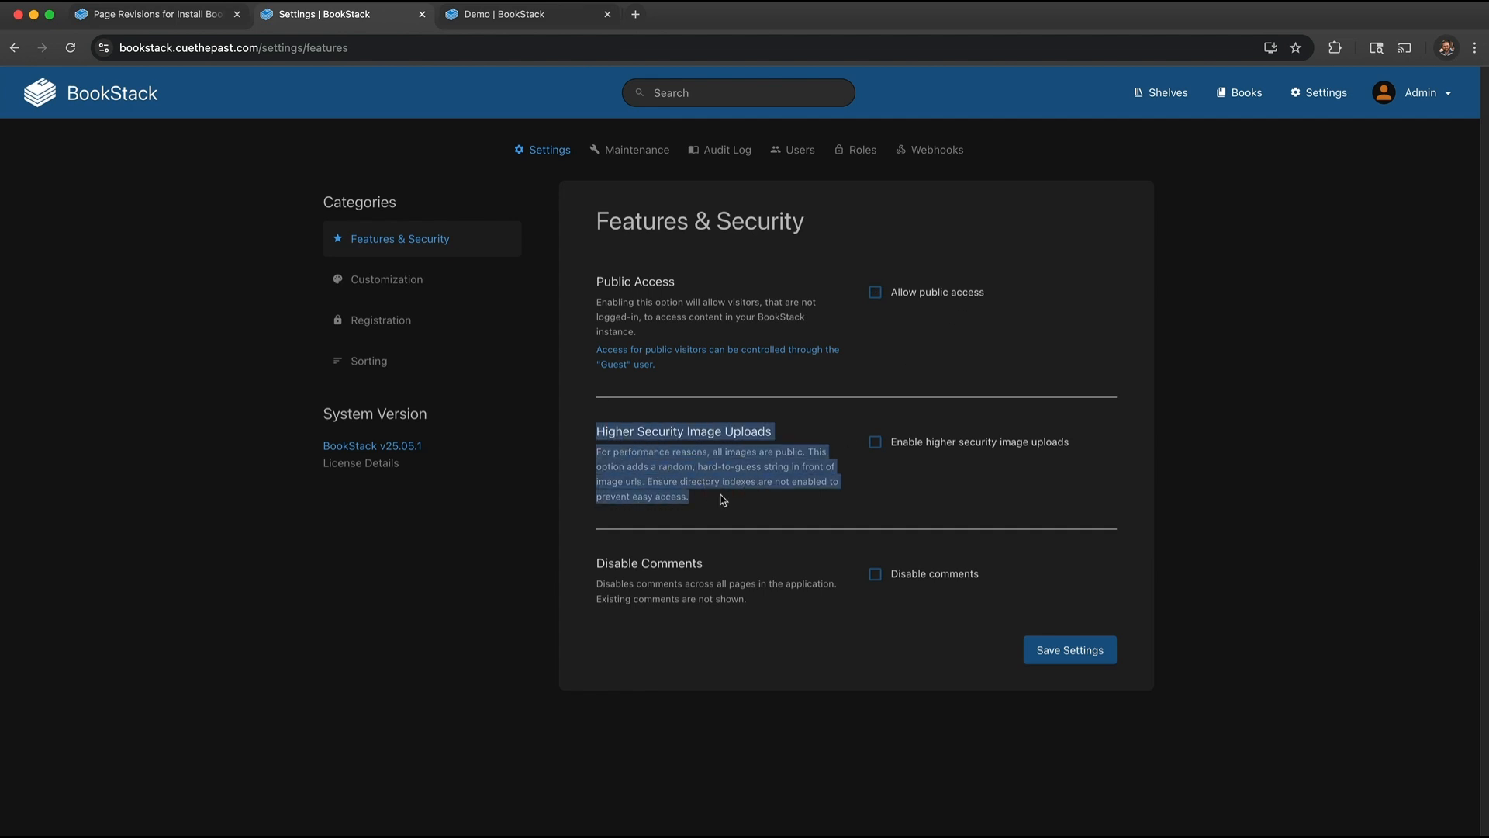
{"action": "left_click", "coordinate": [896, 498]}
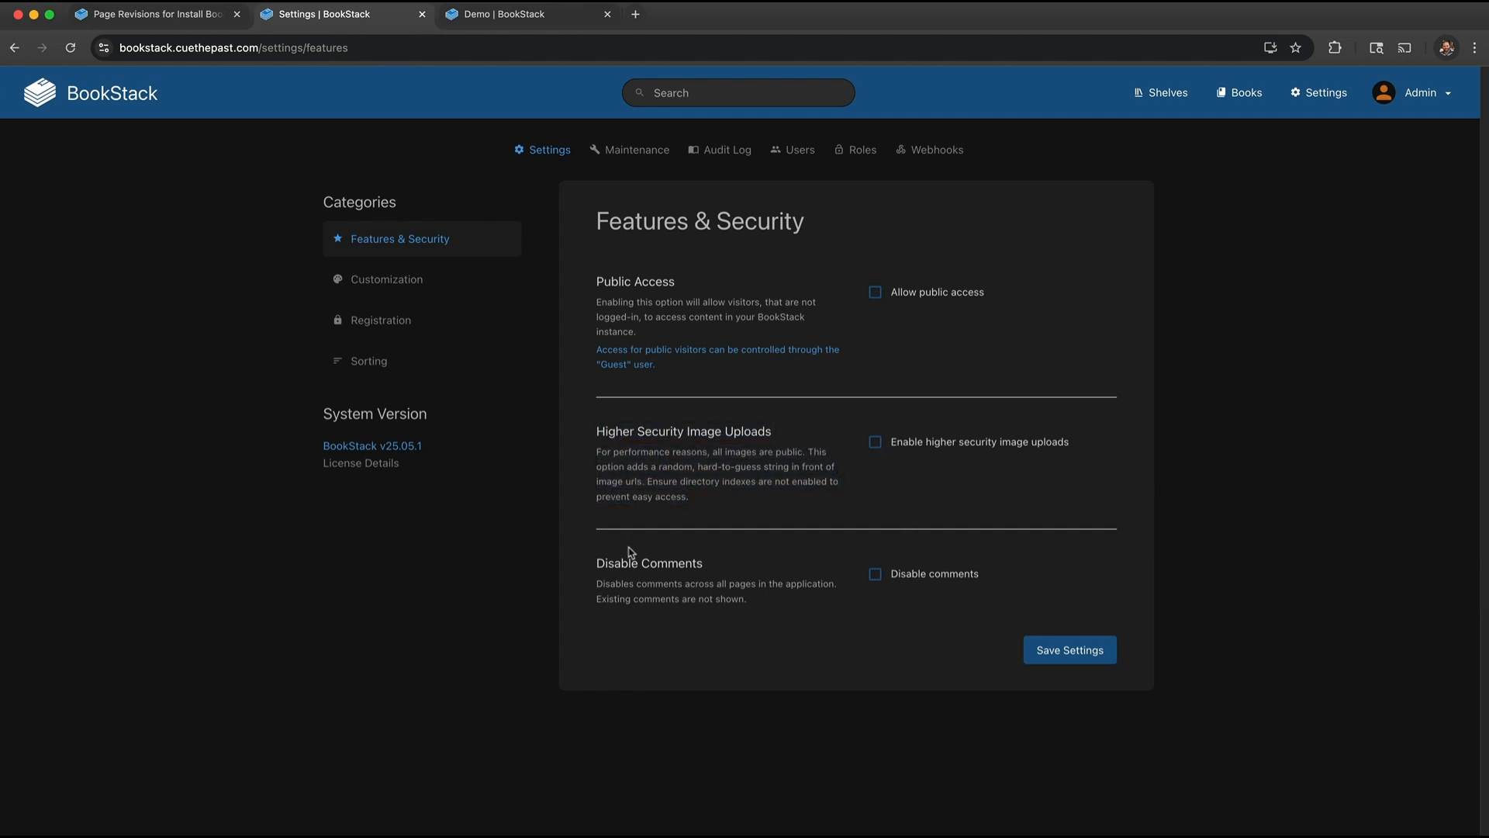
Step: Read the Disable Comments setting and check which editors the Customization settings offer as the default page editor
{"action": "left_click_drag", "start_coordinate": [595, 562], "coordinate": [801, 587]}
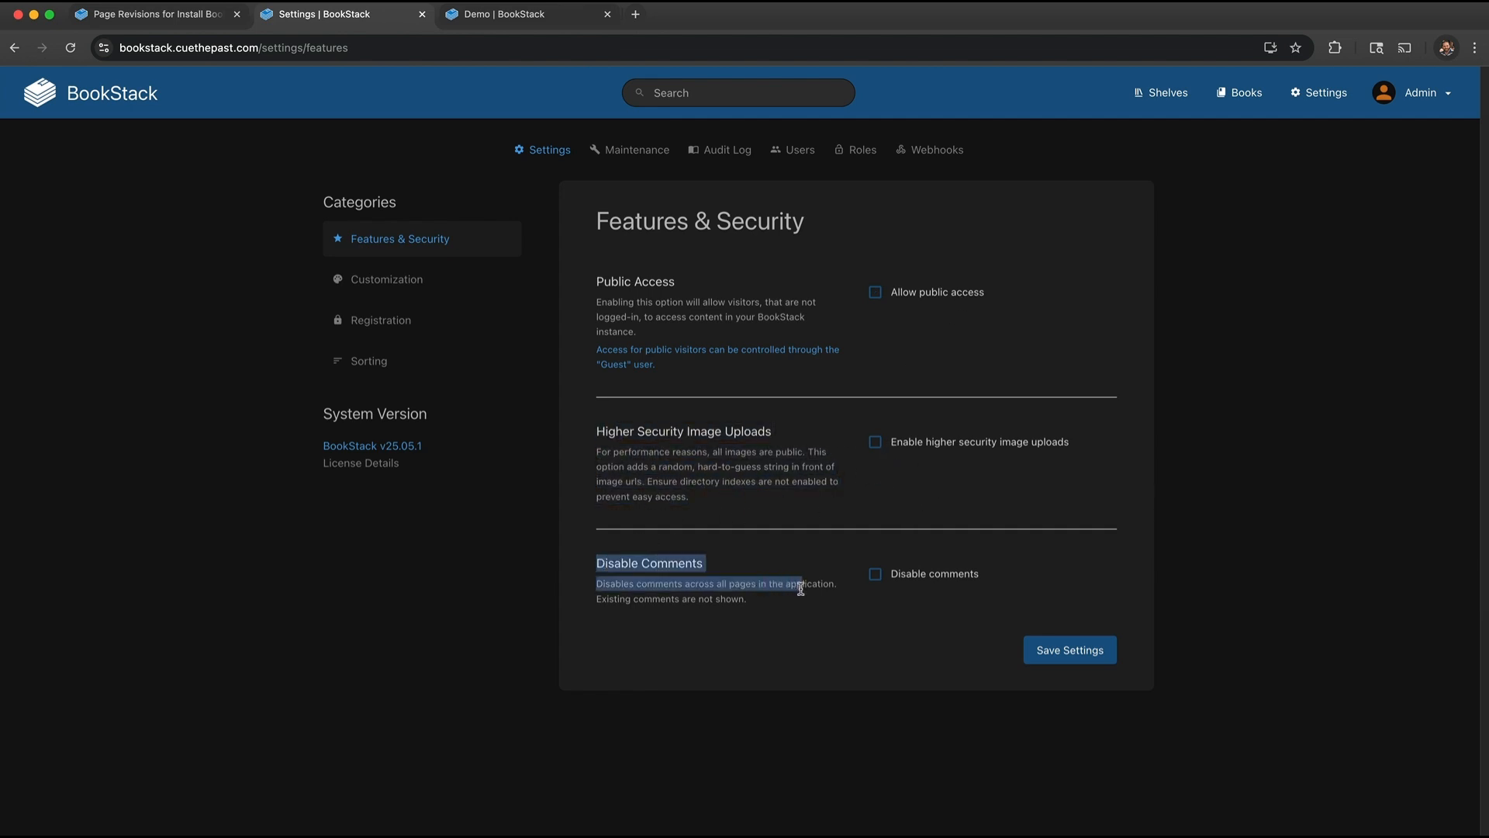
{"action": "left_click", "coordinate": [432, 292]}
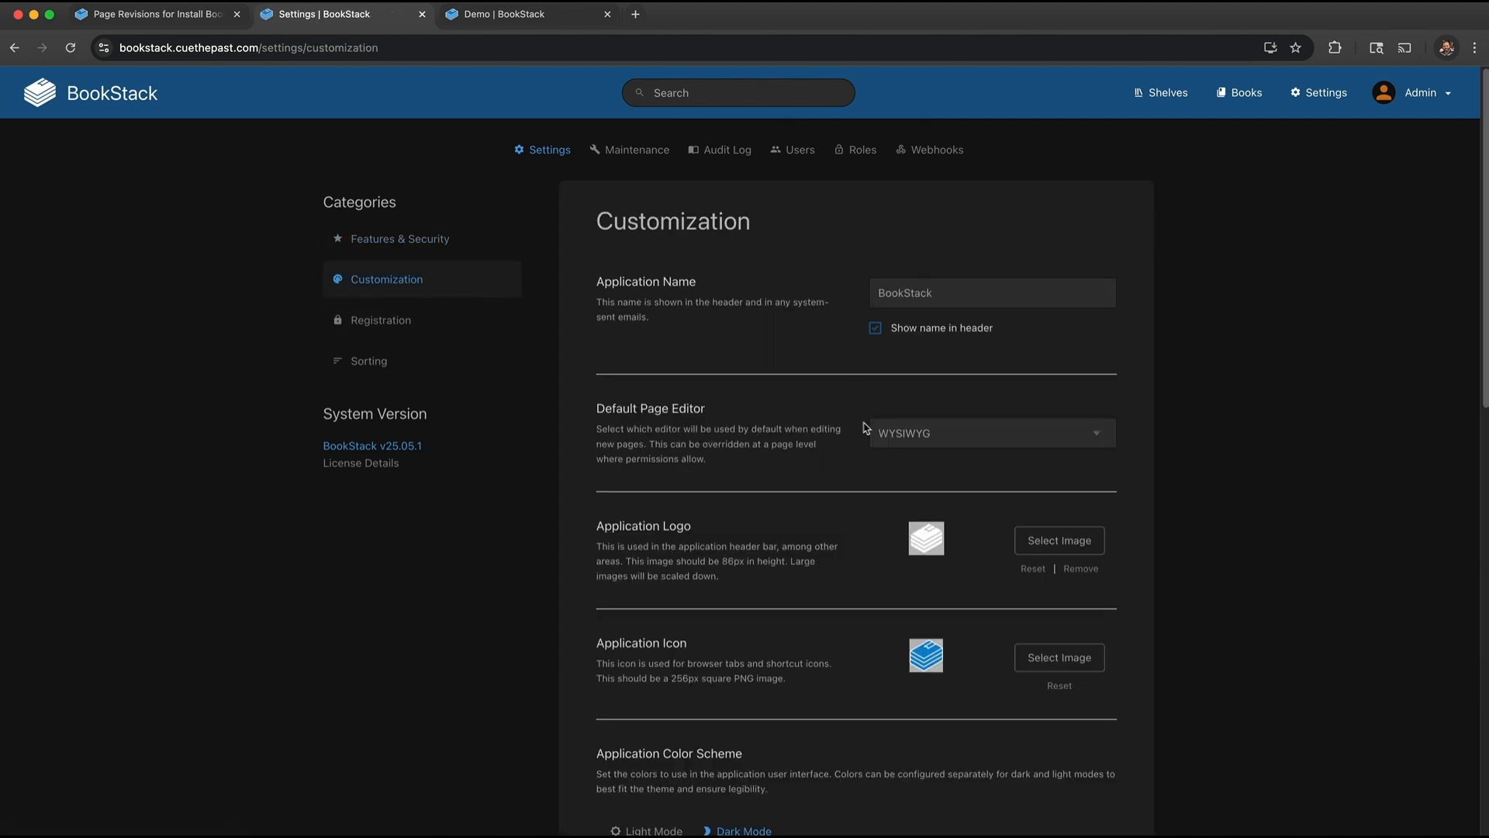
{"action": "scroll", "coordinate": [787, 442], "scroll_direction": "down", "scroll_amount": 5}
{"action": "left_click", "coordinate": [969, 225]}
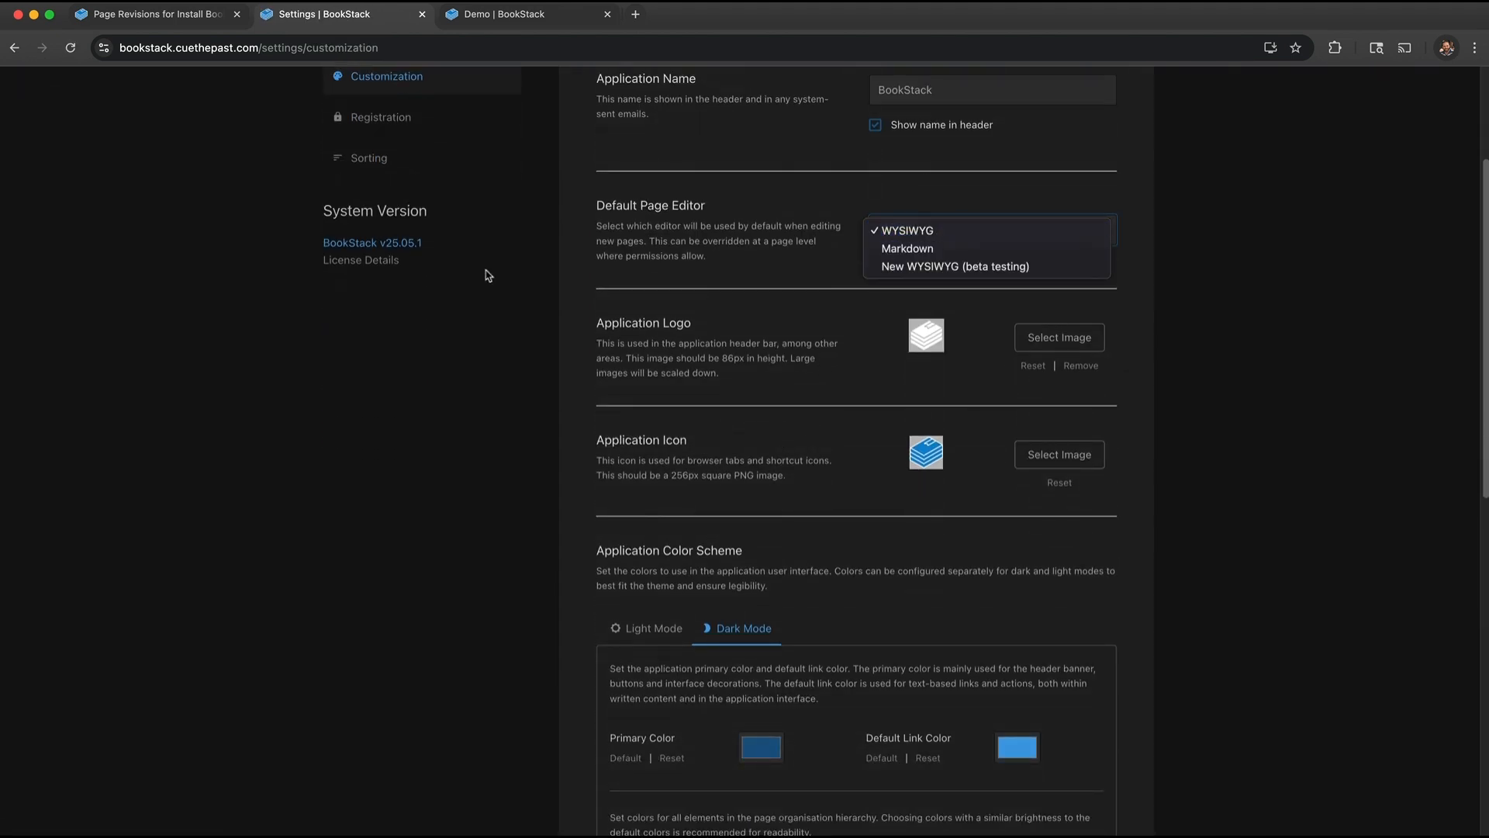
{"action": "left_click", "coordinate": [740, 250]}
{"action": "scroll", "coordinate": [738, 279], "scroll_direction": "down", "scroll_amount": 2}
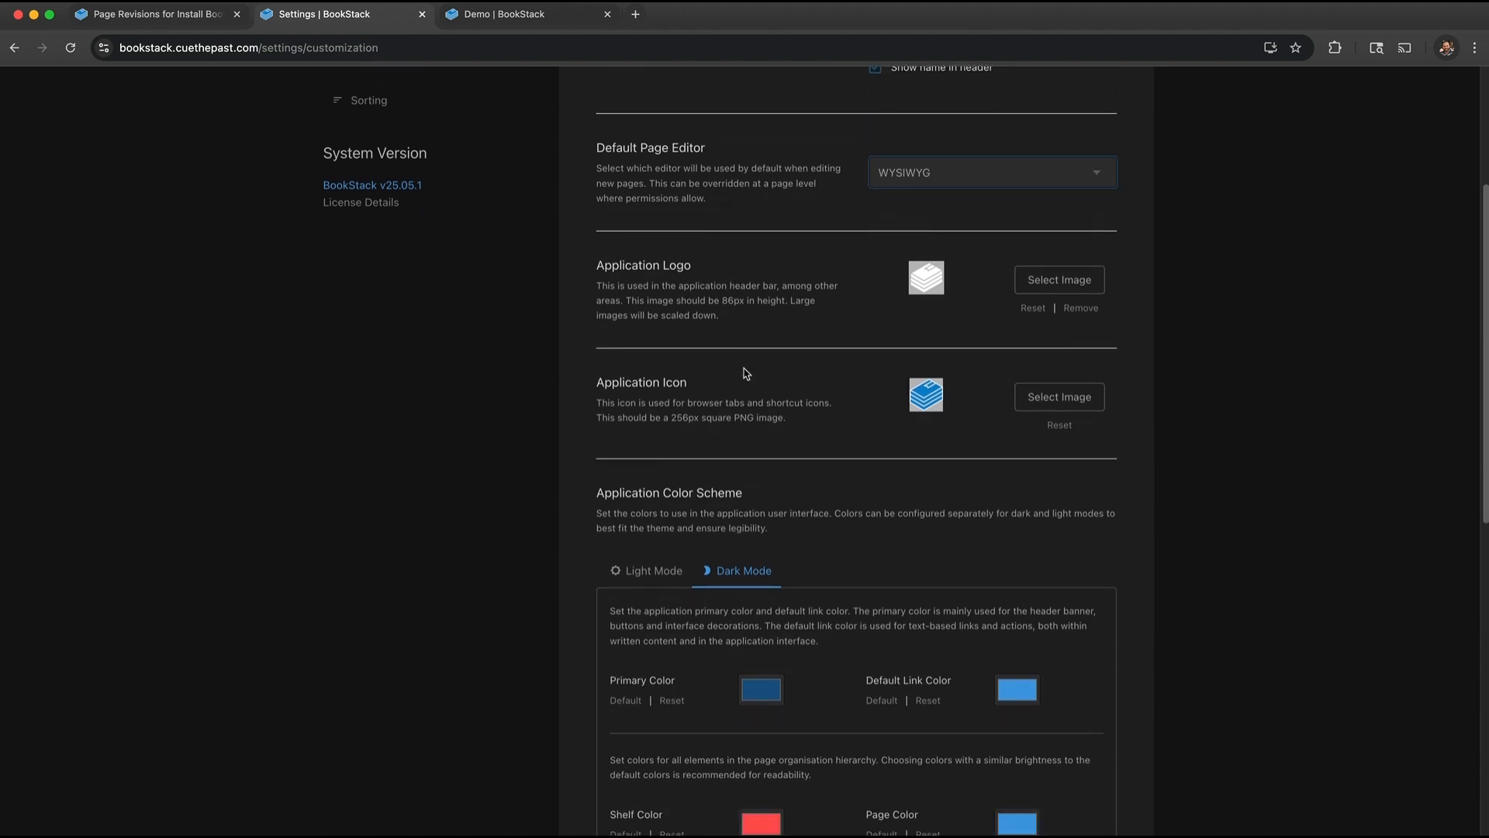
Step: Compare the Light Mode and Dark Mode color schemes and review the homepage, footer link and custom HTML head settings
{"action": "scroll", "coordinate": [784, 392], "scroll_direction": "down", "scroll_amount": 5}
{"action": "left_click", "coordinate": [660, 356]}
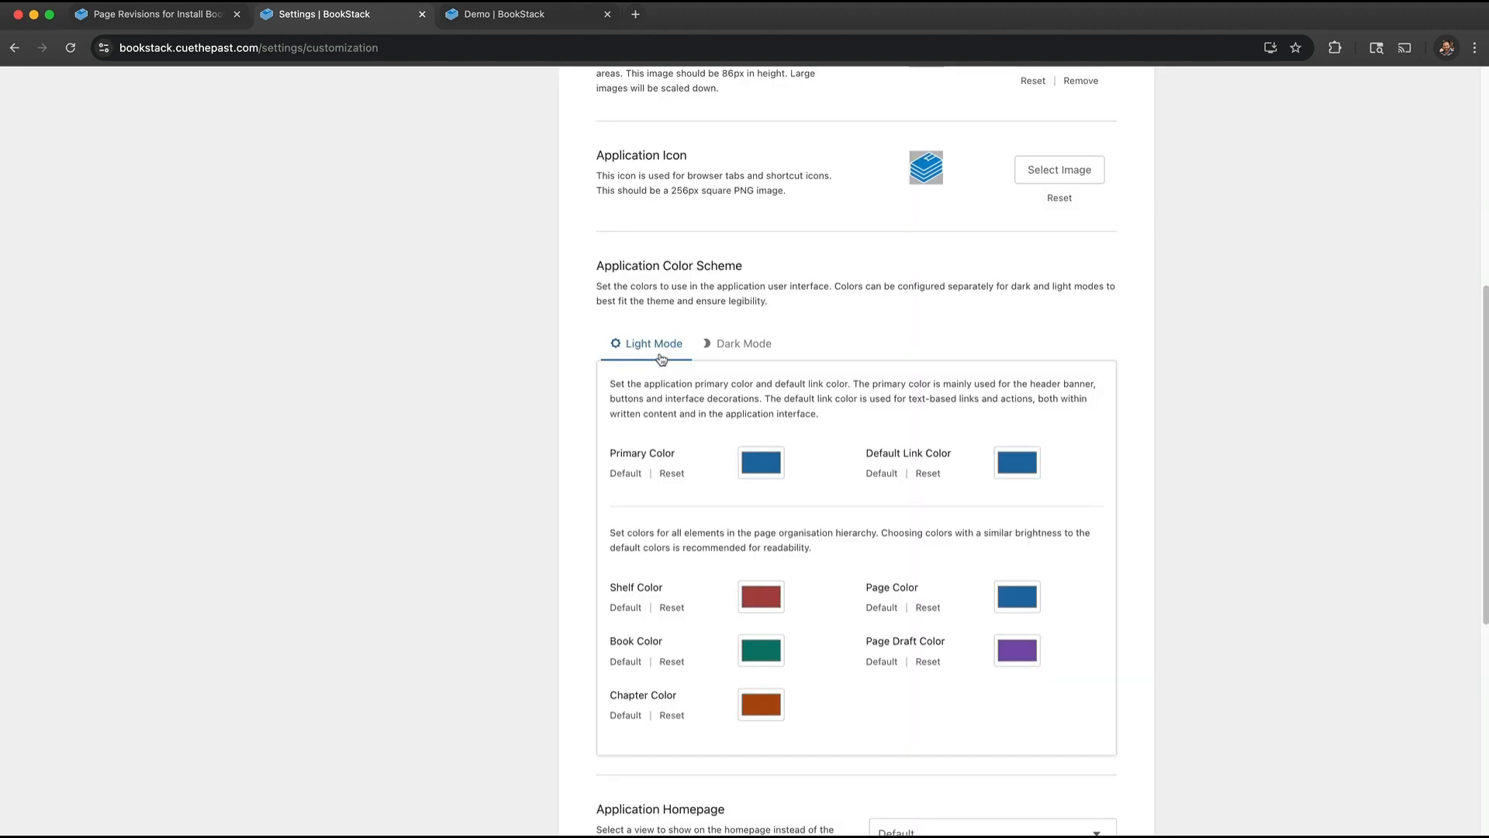
{"action": "left_click", "coordinate": [749, 347]}
{"action": "scroll", "coordinate": [549, 407], "scroll_direction": "down", "scroll_amount": 6}
{"action": "scroll", "coordinate": [505, 491], "scroll_direction": "down", "scroll_amount": 3}
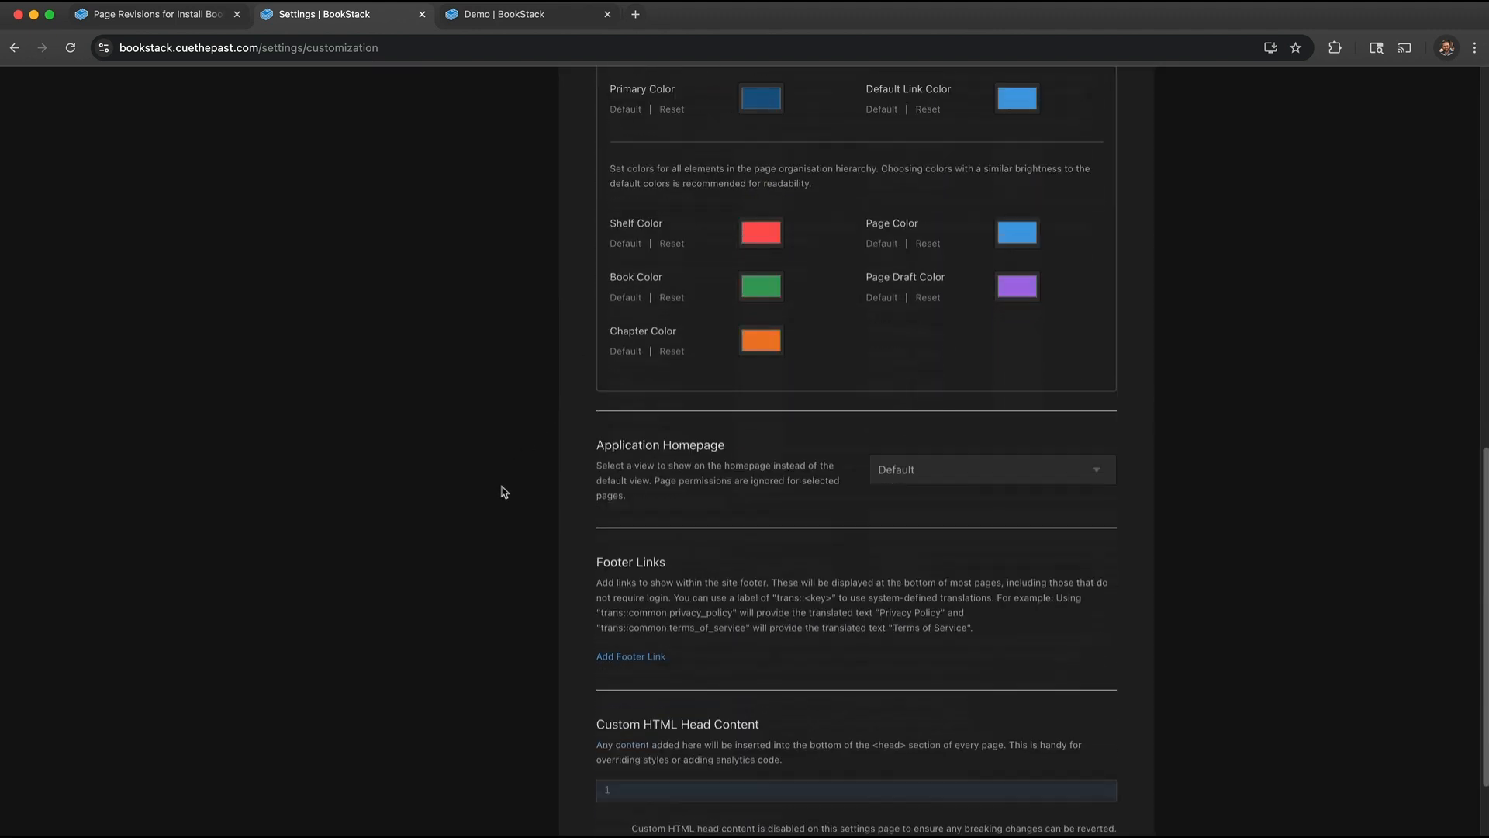
{"action": "scroll", "coordinate": [674, 565], "scroll_direction": "down", "scroll_amount": 3}
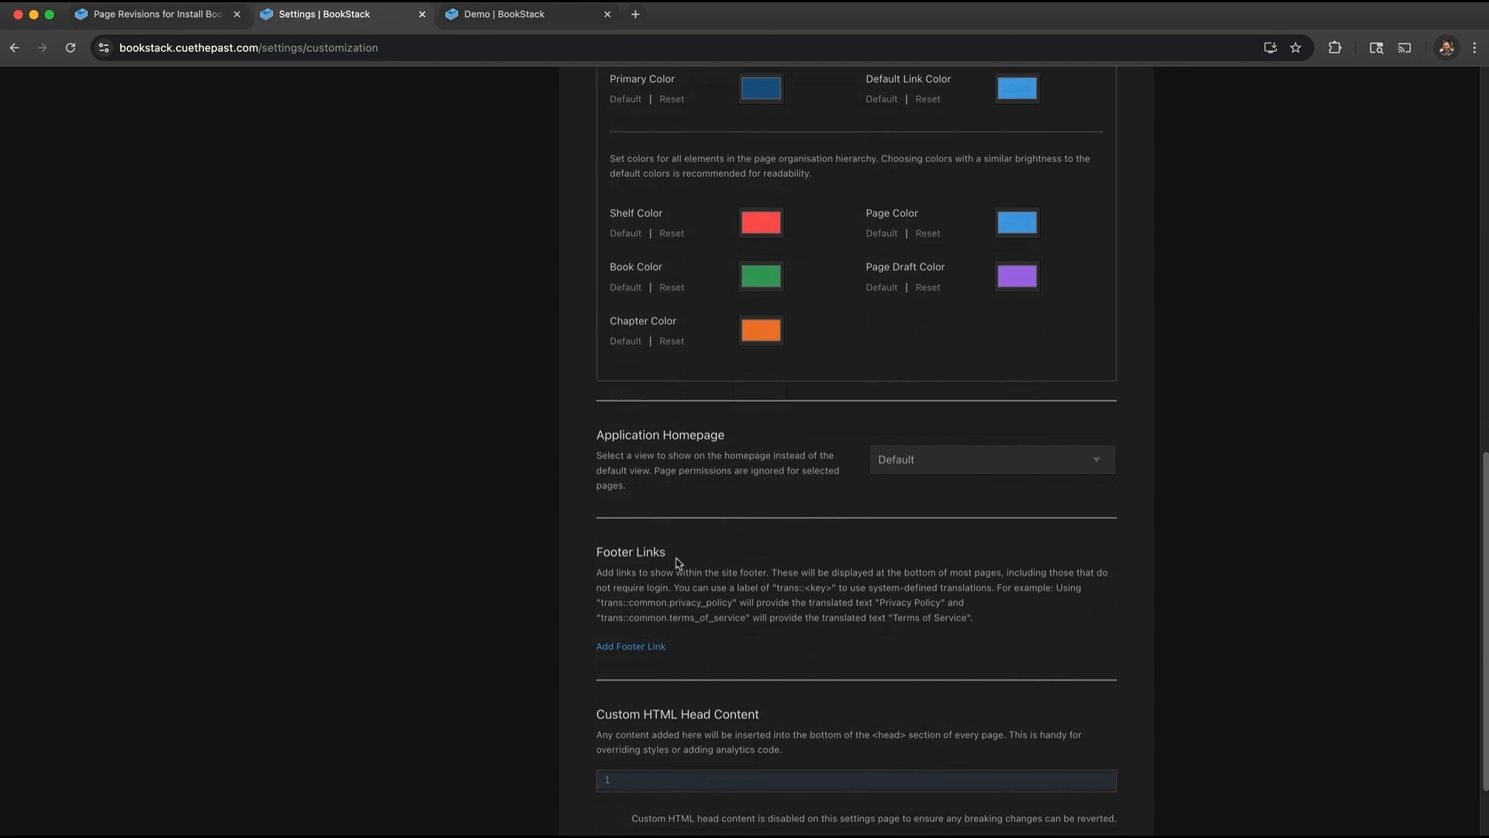
{"action": "scroll", "coordinate": [595, 660], "scroll_direction": "up", "scroll_amount": 11}
{"action": "scroll", "coordinate": [595, 661], "scroll_direction": "up", "scroll_amount": 10}
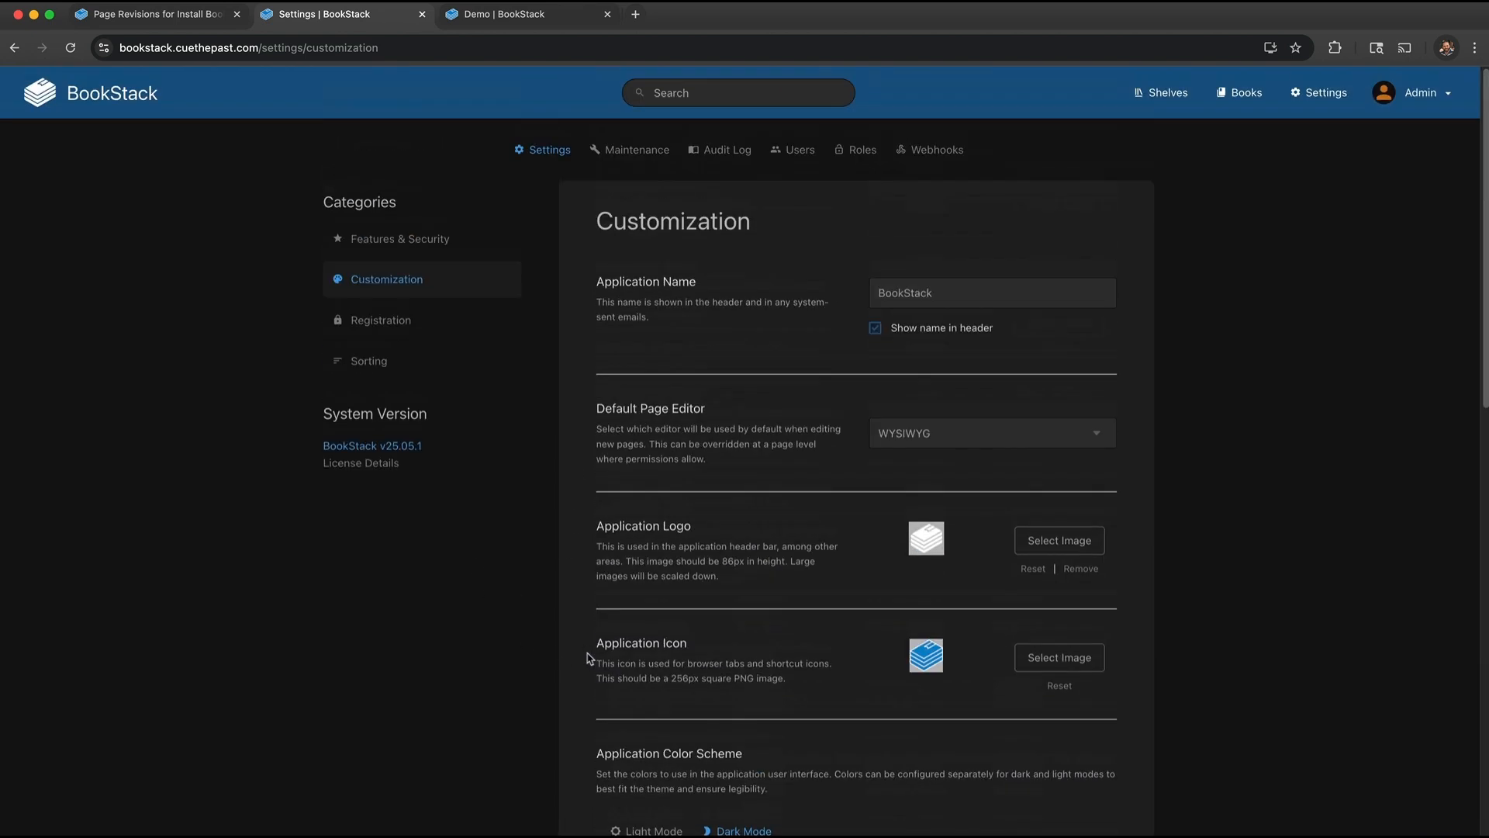
Step: Try enabling registration and check the roles offered as the default user role, leaving for the Sorting settings without saving
{"action": "left_click", "coordinate": [438, 320]}
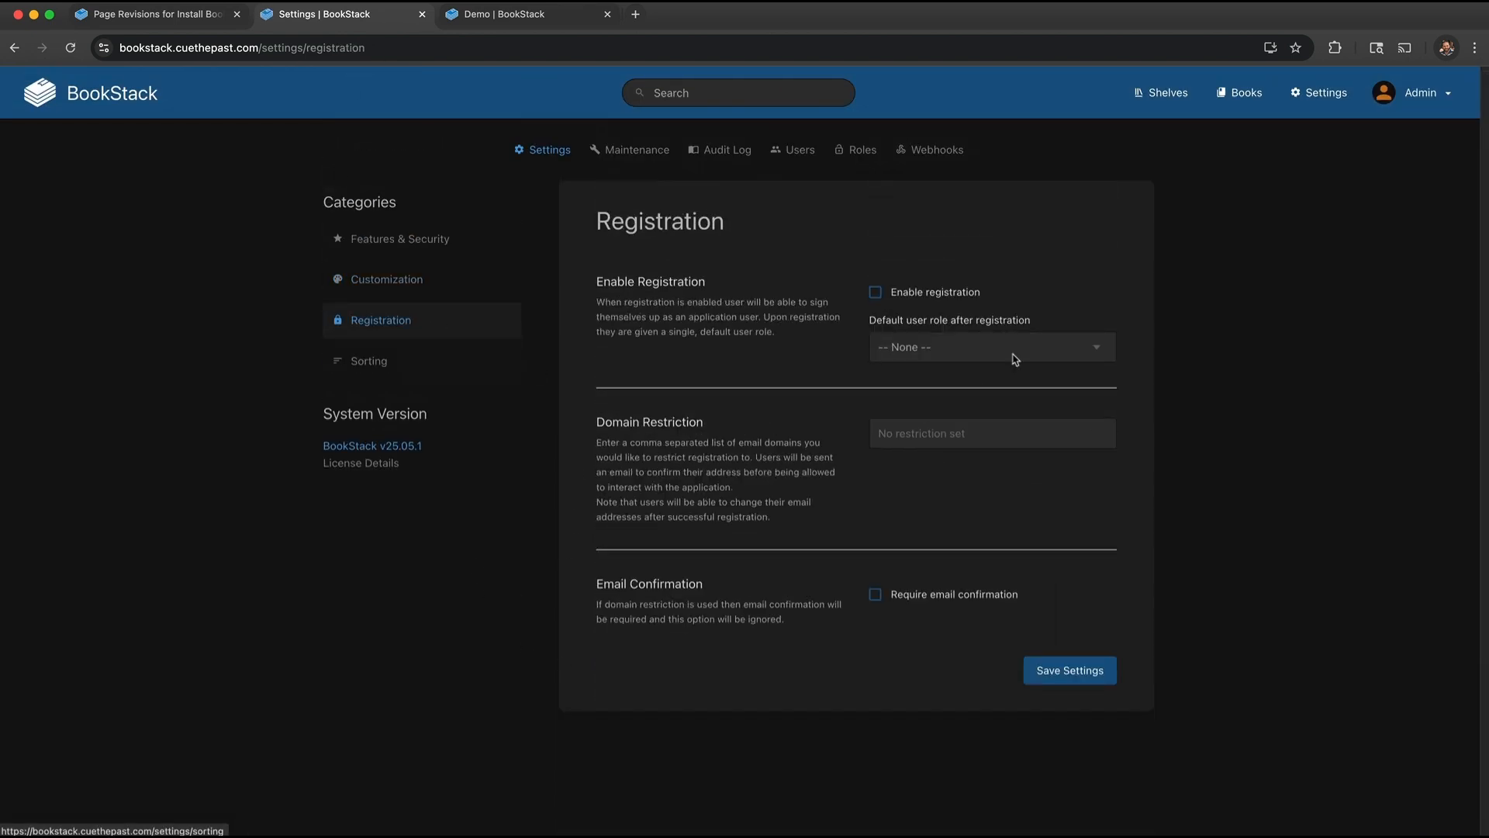
{"action": "left_click", "coordinate": [972, 296]}
{"action": "left_click", "coordinate": [968, 353]}
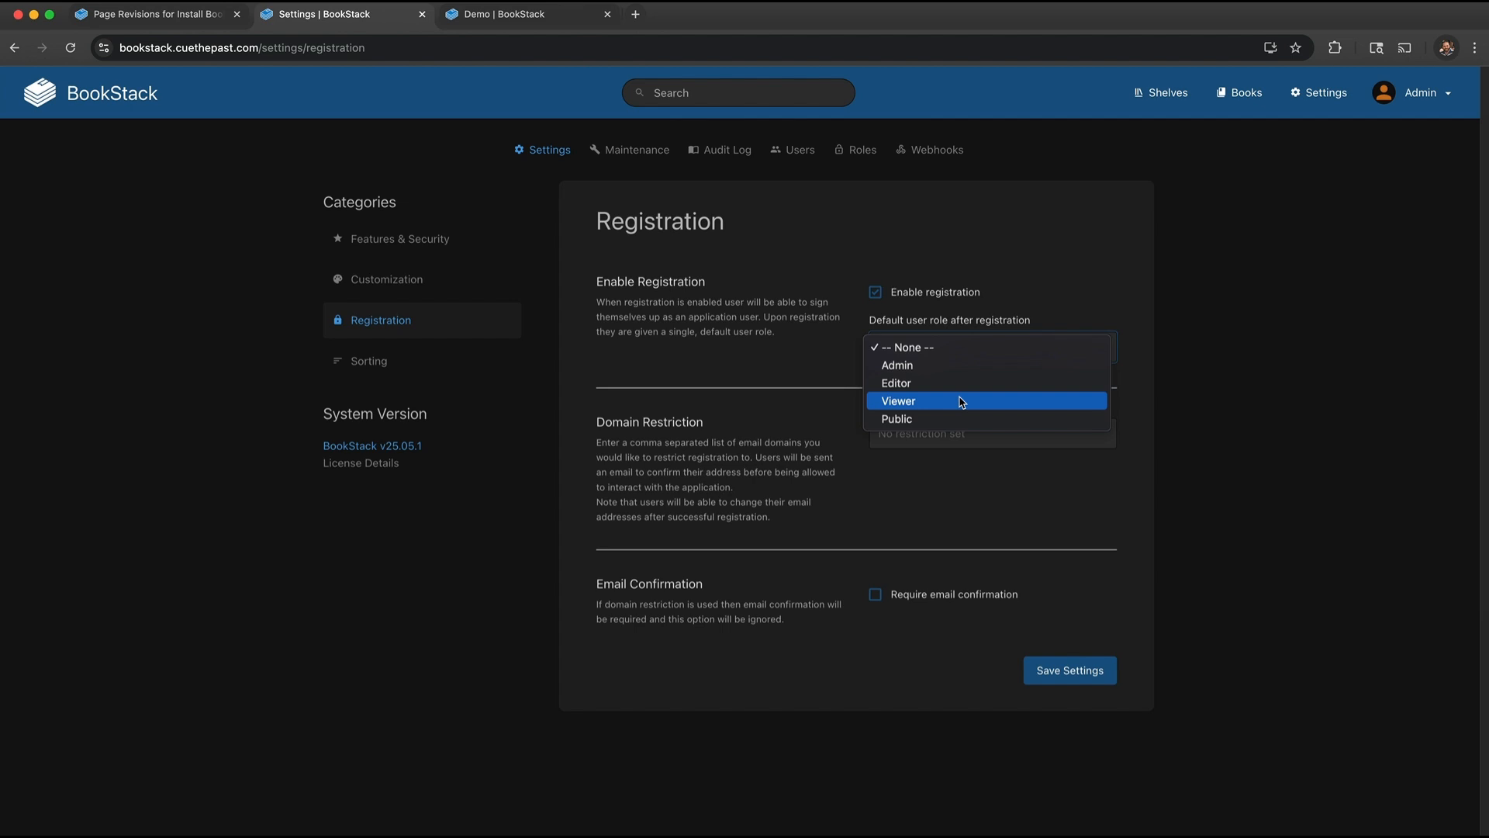
{"action": "left_click", "coordinate": [828, 470]}
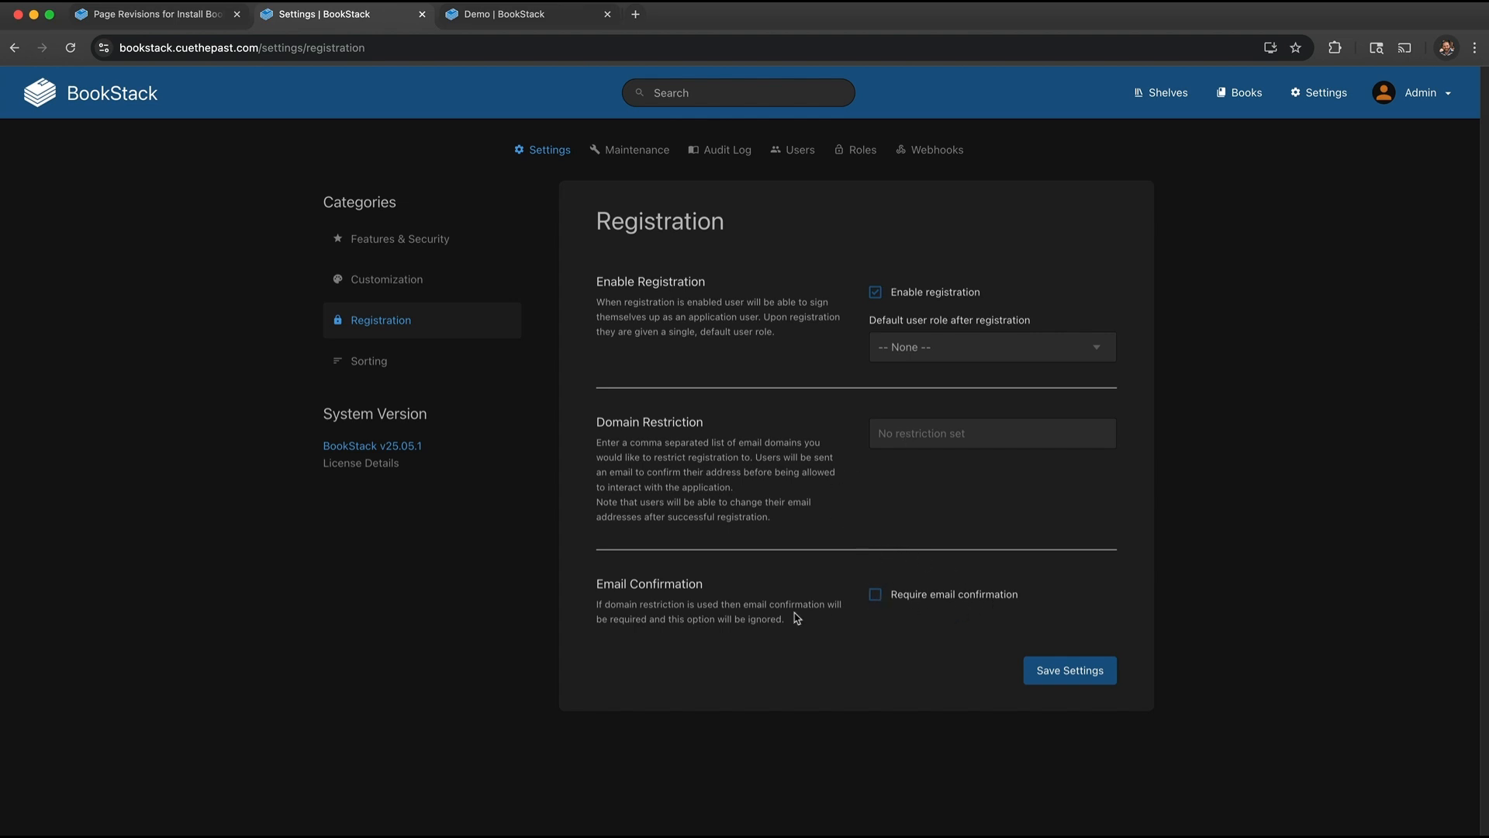
{"action": "left_click", "coordinate": [392, 370]}
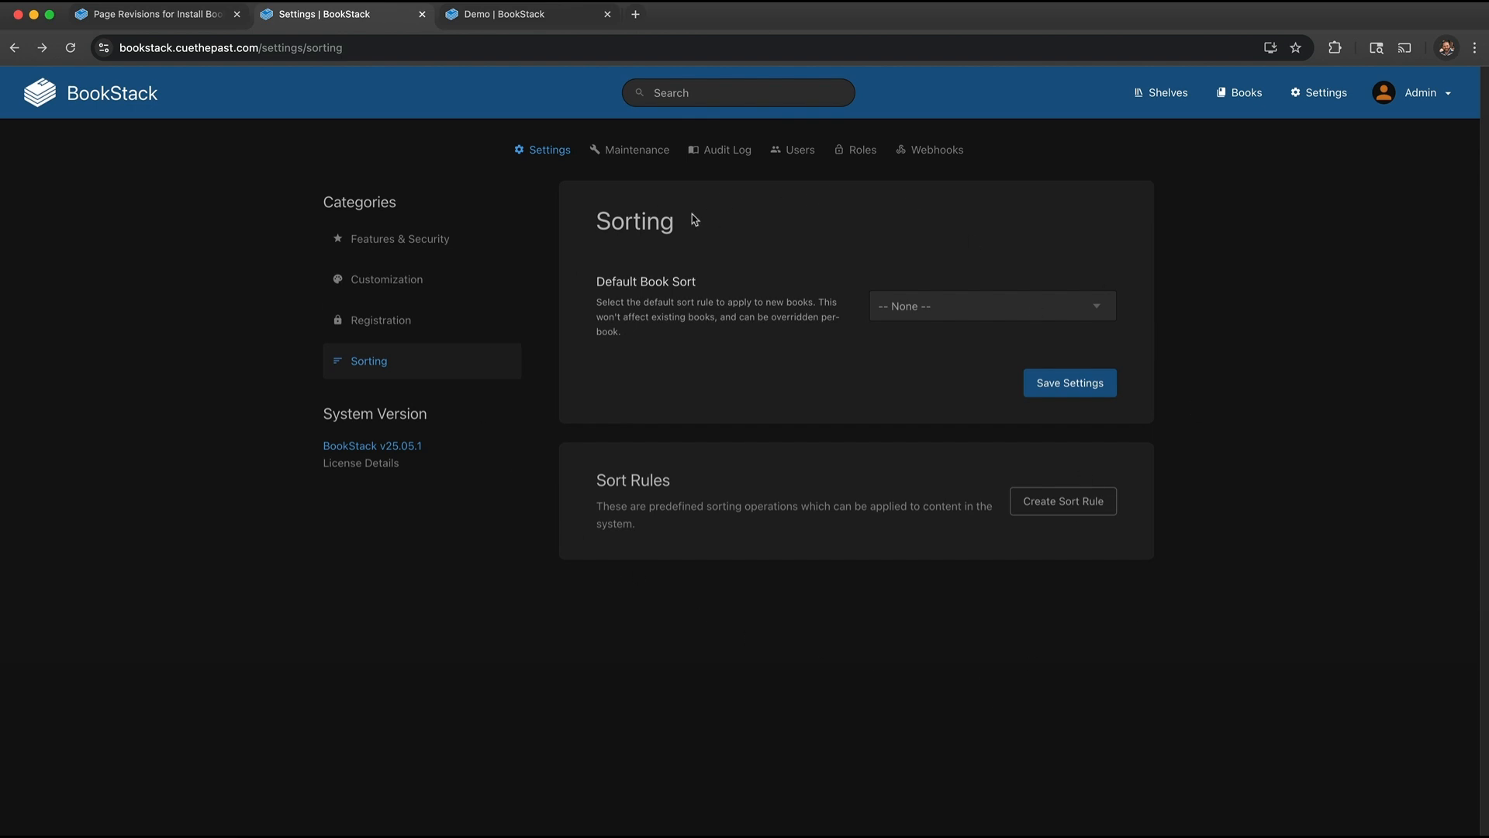
Step: Read the Recycle Bin description in the maintenance settings, view its deleted items, and return to the maintenance overview
{"action": "left_click", "coordinate": [625, 153]}
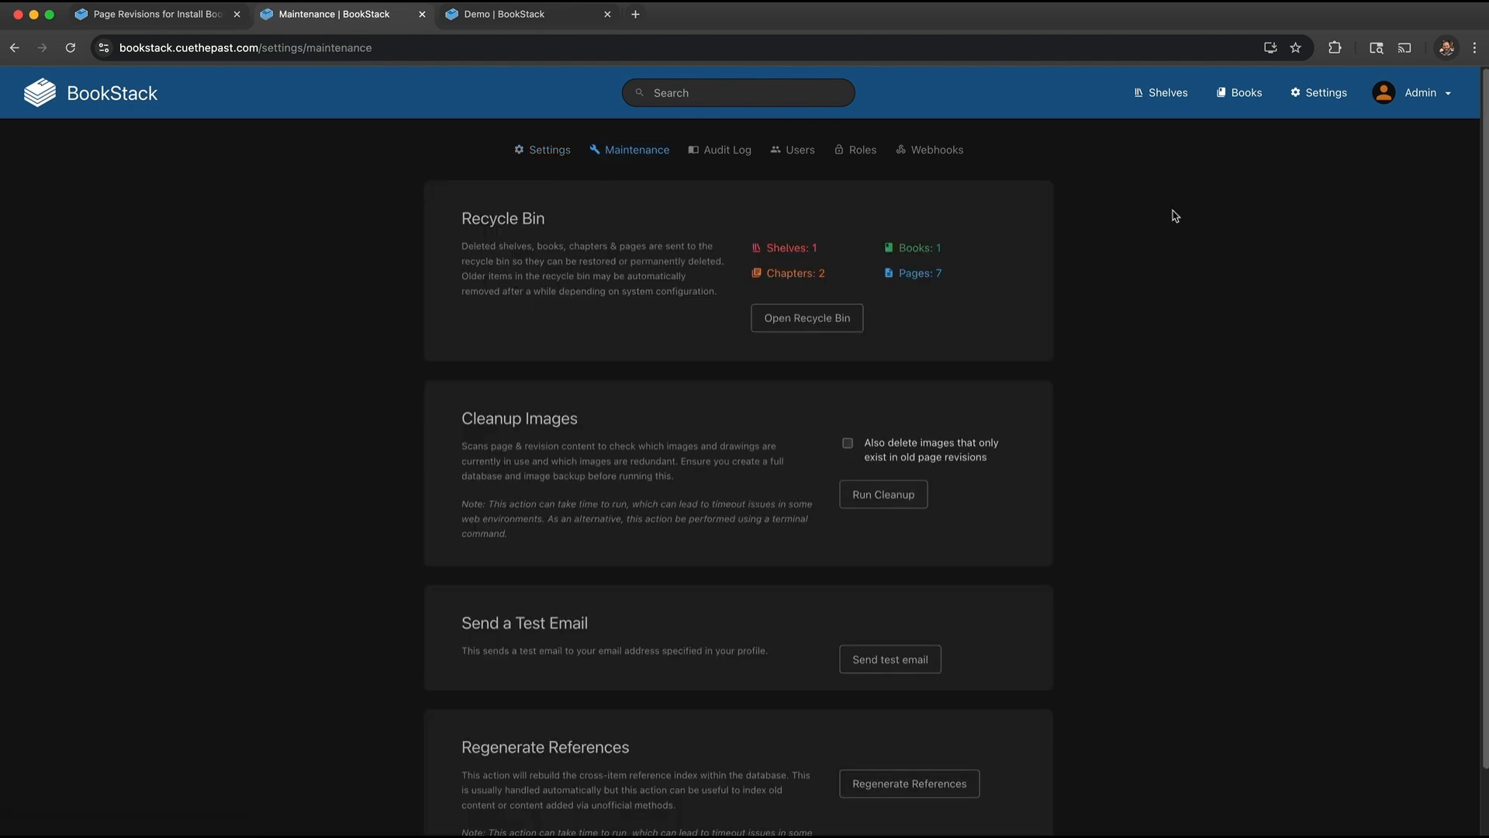
{"action": "left_click_drag", "start_coordinate": [456, 216], "coordinate": [549, 225]}
{"action": "left_click", "coordinate": [677, 288]}
{"action": "left_click", "coordinate": [799, 317]}
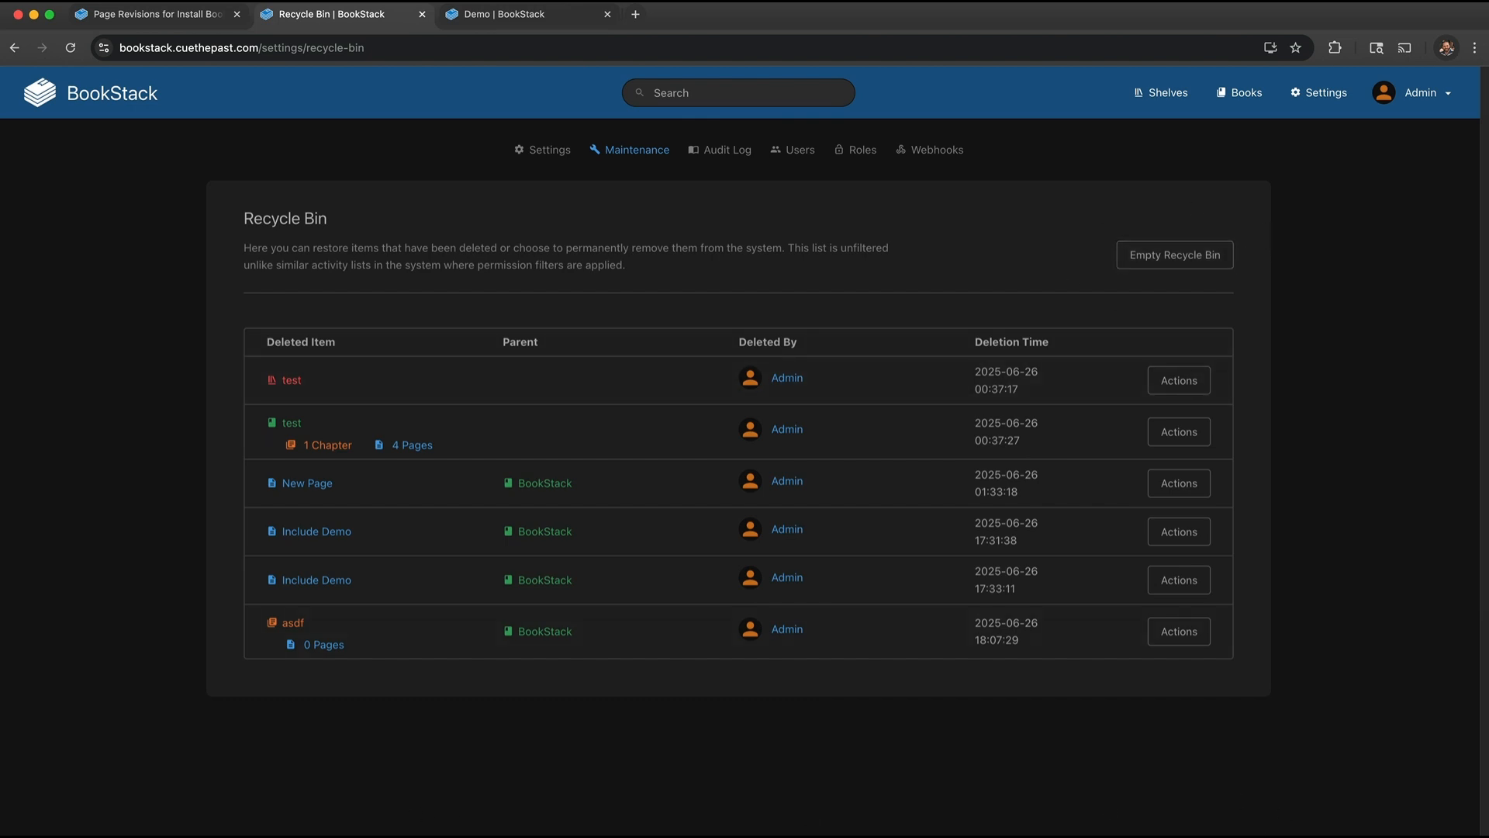
{"action": "left_click", "coordinate": [14, 48]}
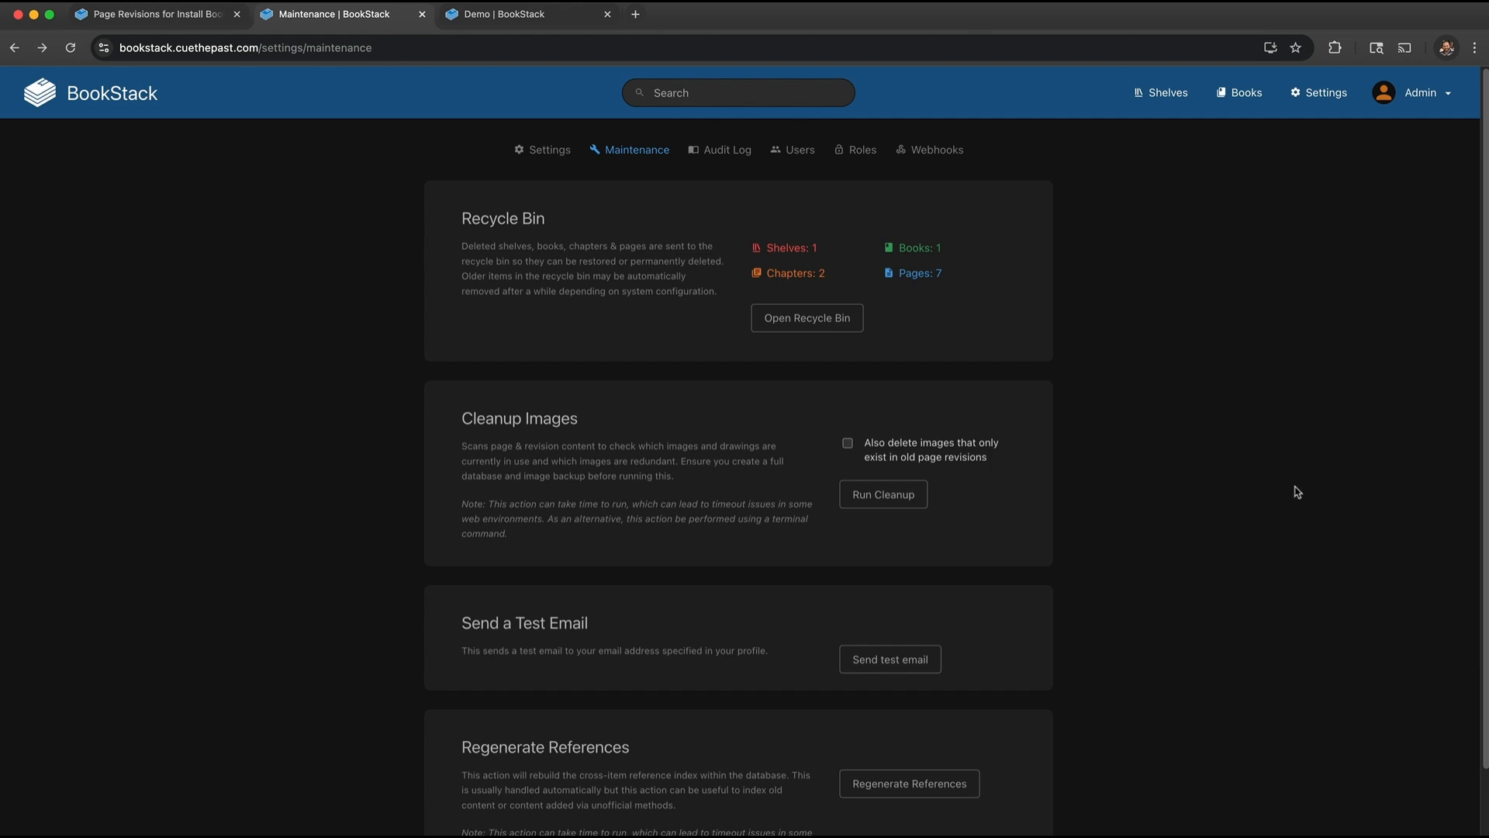
Step: Send a test email to the address specified in the profile
{"action": "scroll", "coordinate": [1086, 527], "scroll_direction": "down", "scroll_amount": 2}
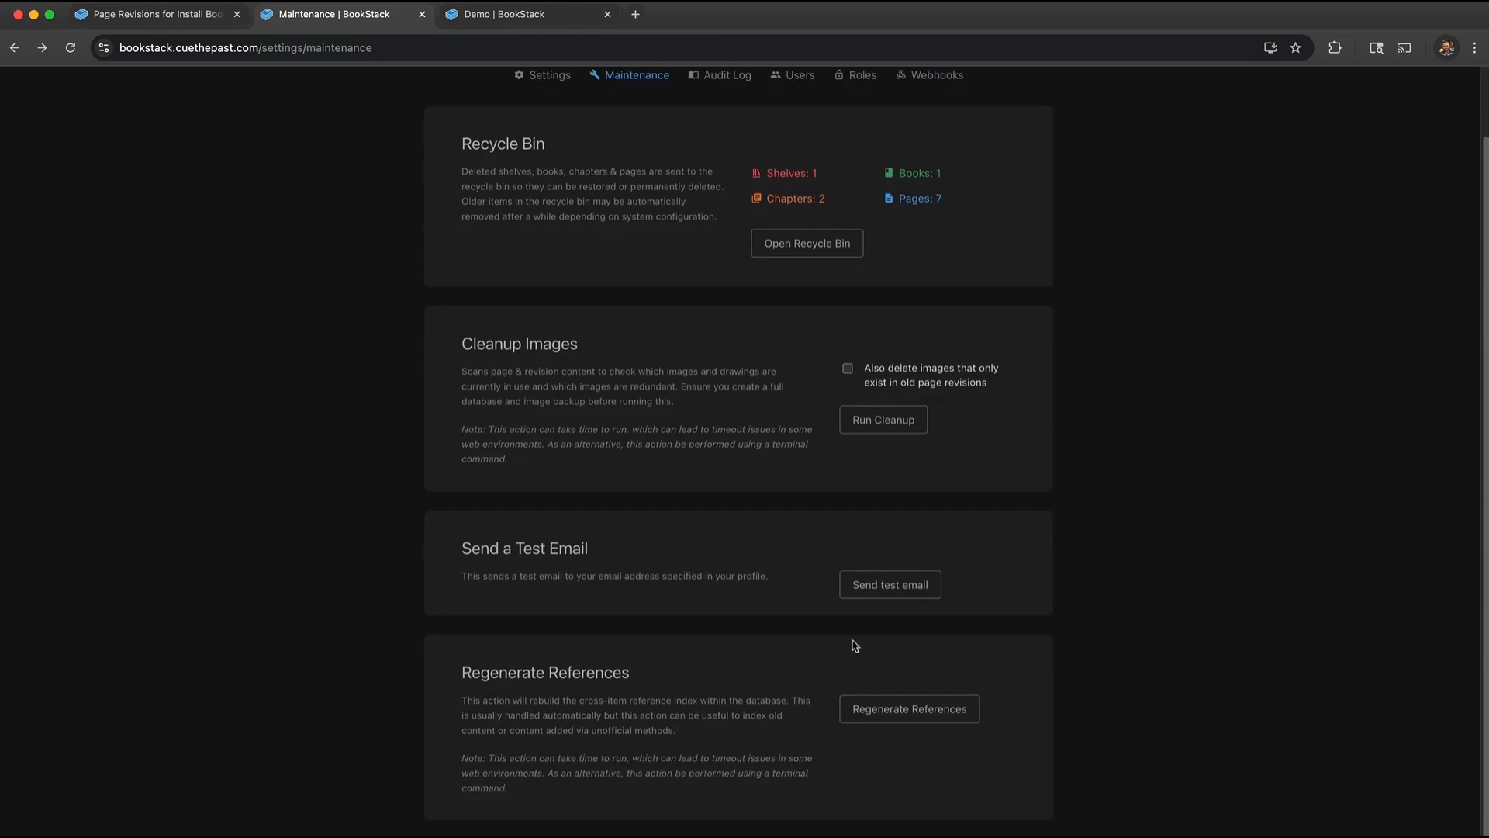
{"action": "left_click", "coordinate": [902, 586]}
{"action": "scroll", "coordinate": [1156, 366], "scroll_direction": "up", "scroll_amount": 2}
Step: Review the audit log's tracked activities and available filters, and open the list of user accounts
{"action": "left_click", "coordinate": [722, 150]}
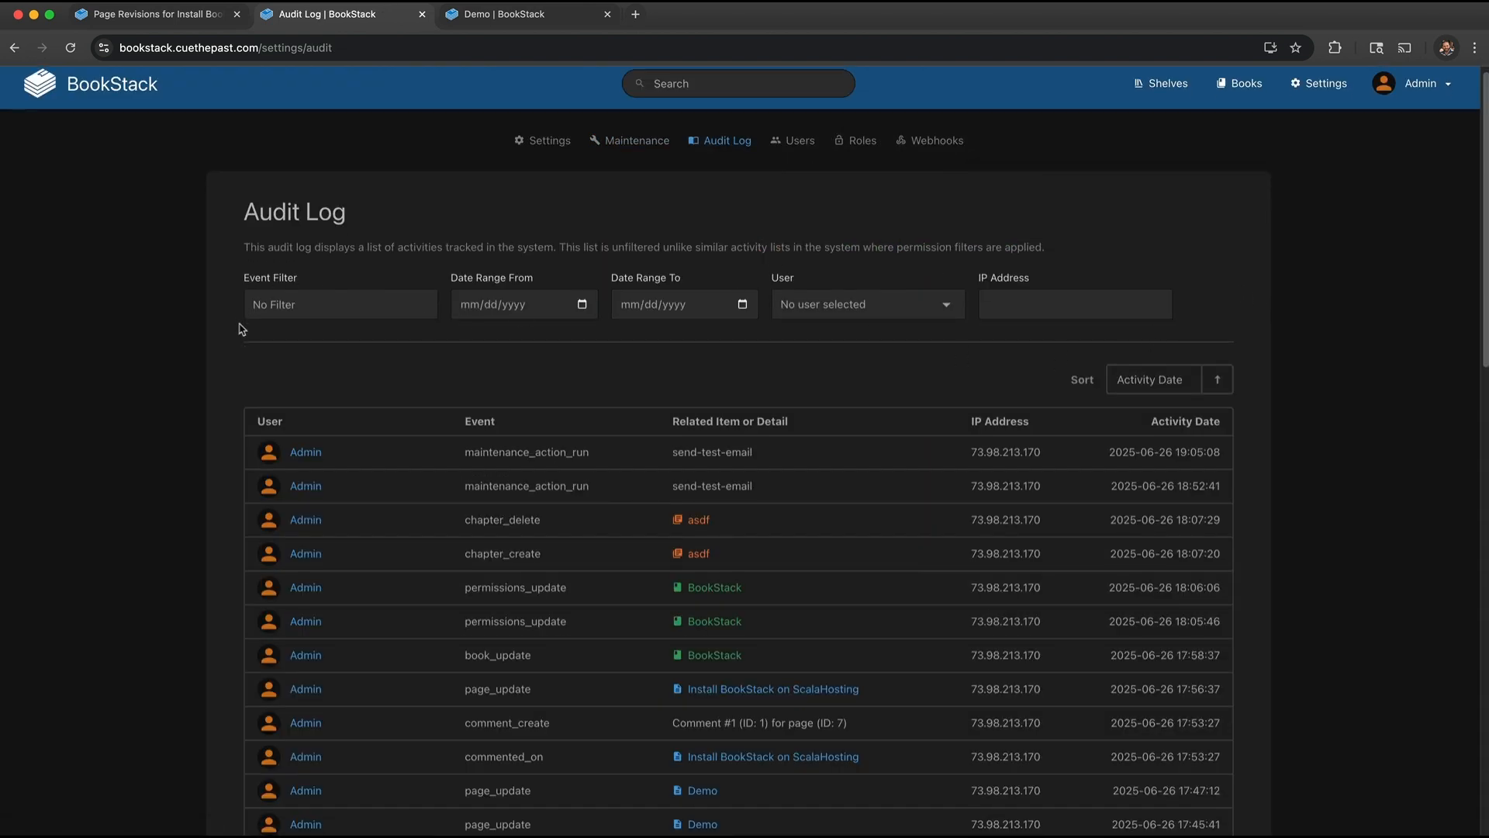
{"action": "scroll", "coordinate": [238, 325], "scroll_direction": "down", "scroll_amount": 5}
{"action": "scroll", "coordinate": [240, 326], "scroll_direction": "down", "scroll_amount": 8}
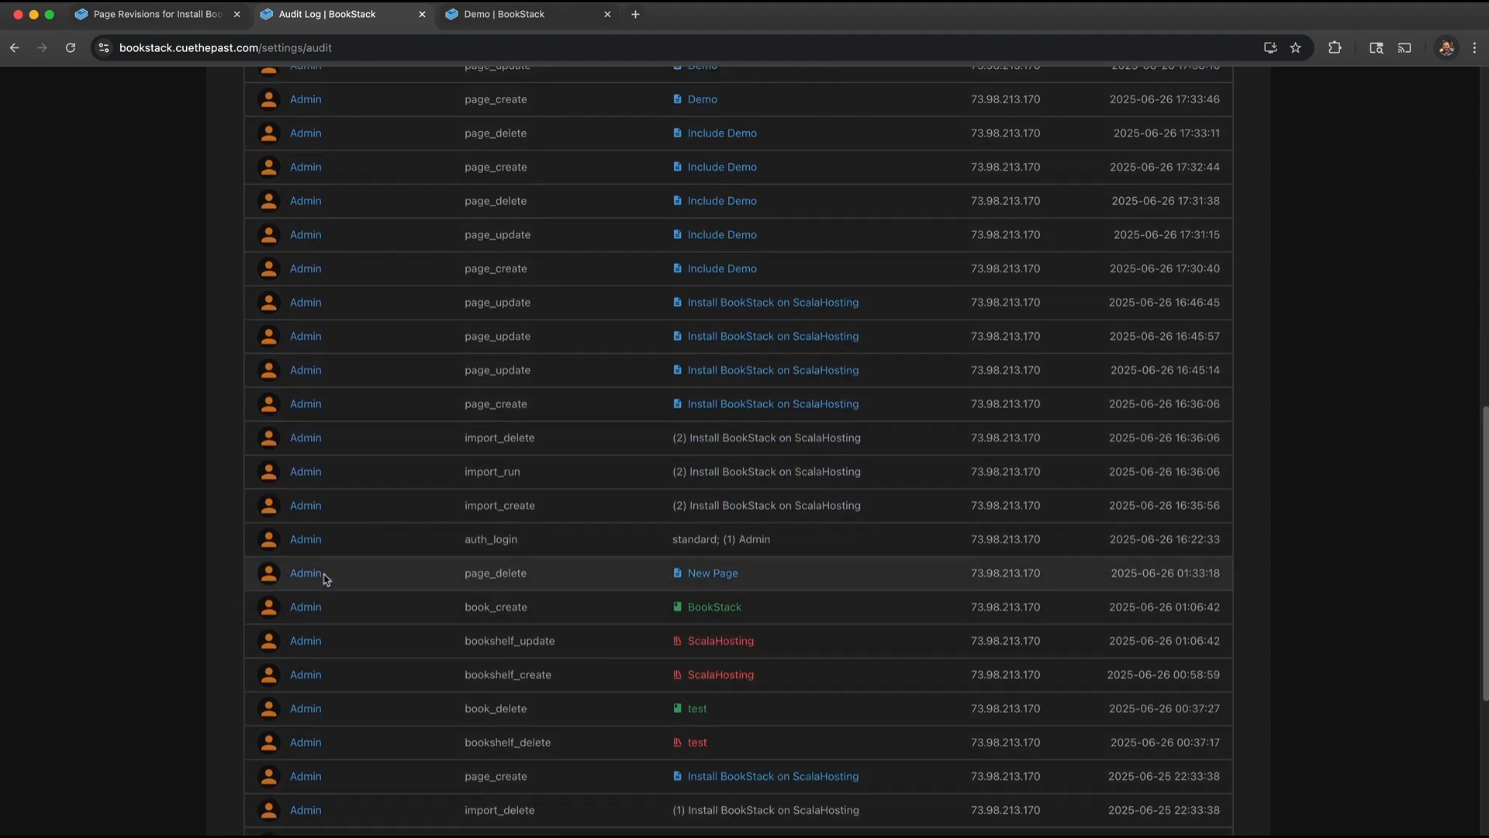
{"action": "scroll", "coordinate": [376, 289], "scroll_direction": "up", "scroll_amount": 4}
{"action": "scroll", "coordinate": [386, 320], "scroll_direction": "up", "scroll_amount": 8}
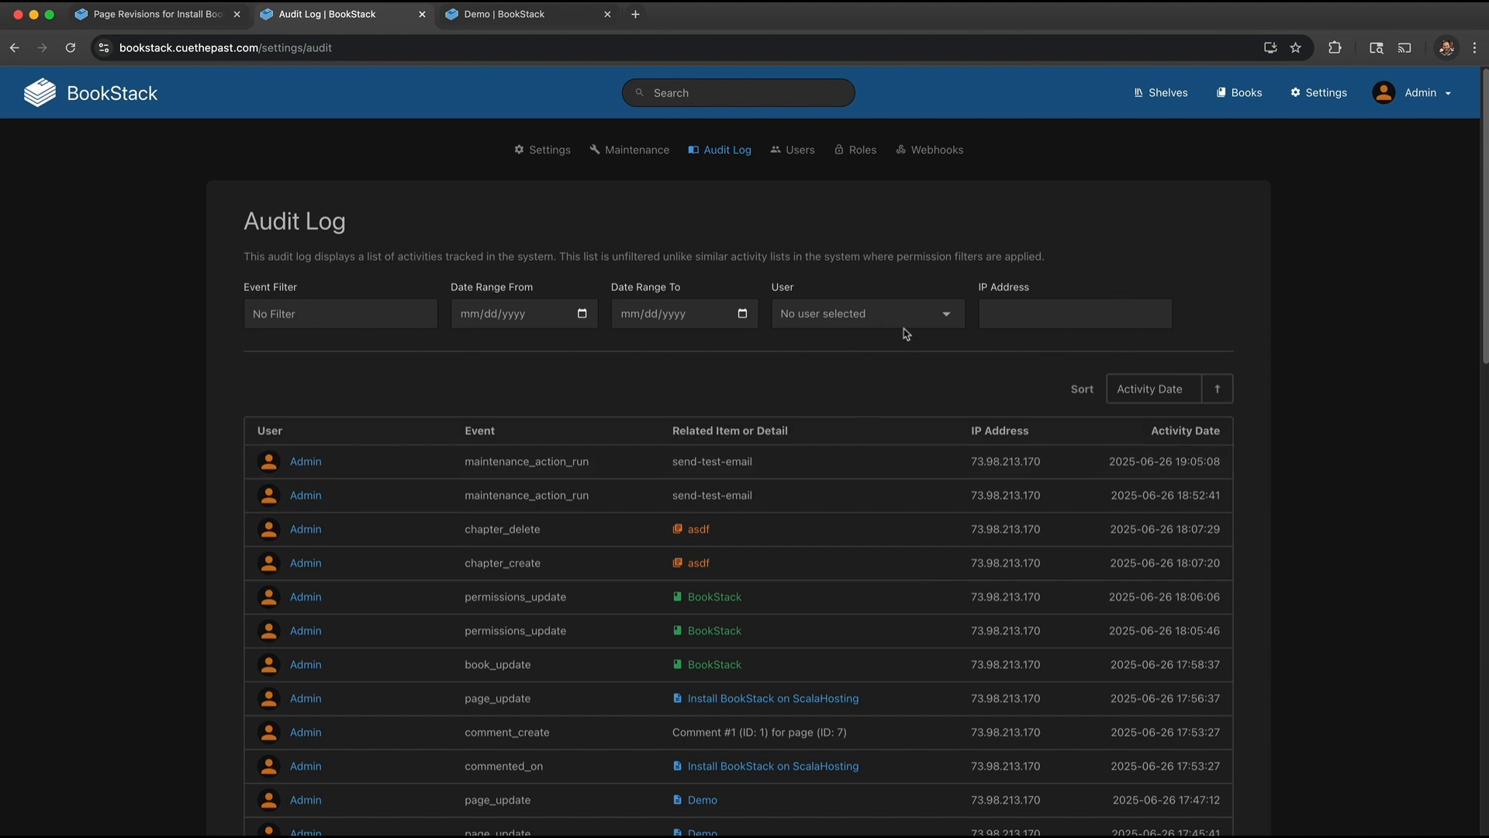
{"action": "left_click", "coordinate": [793, 152]}
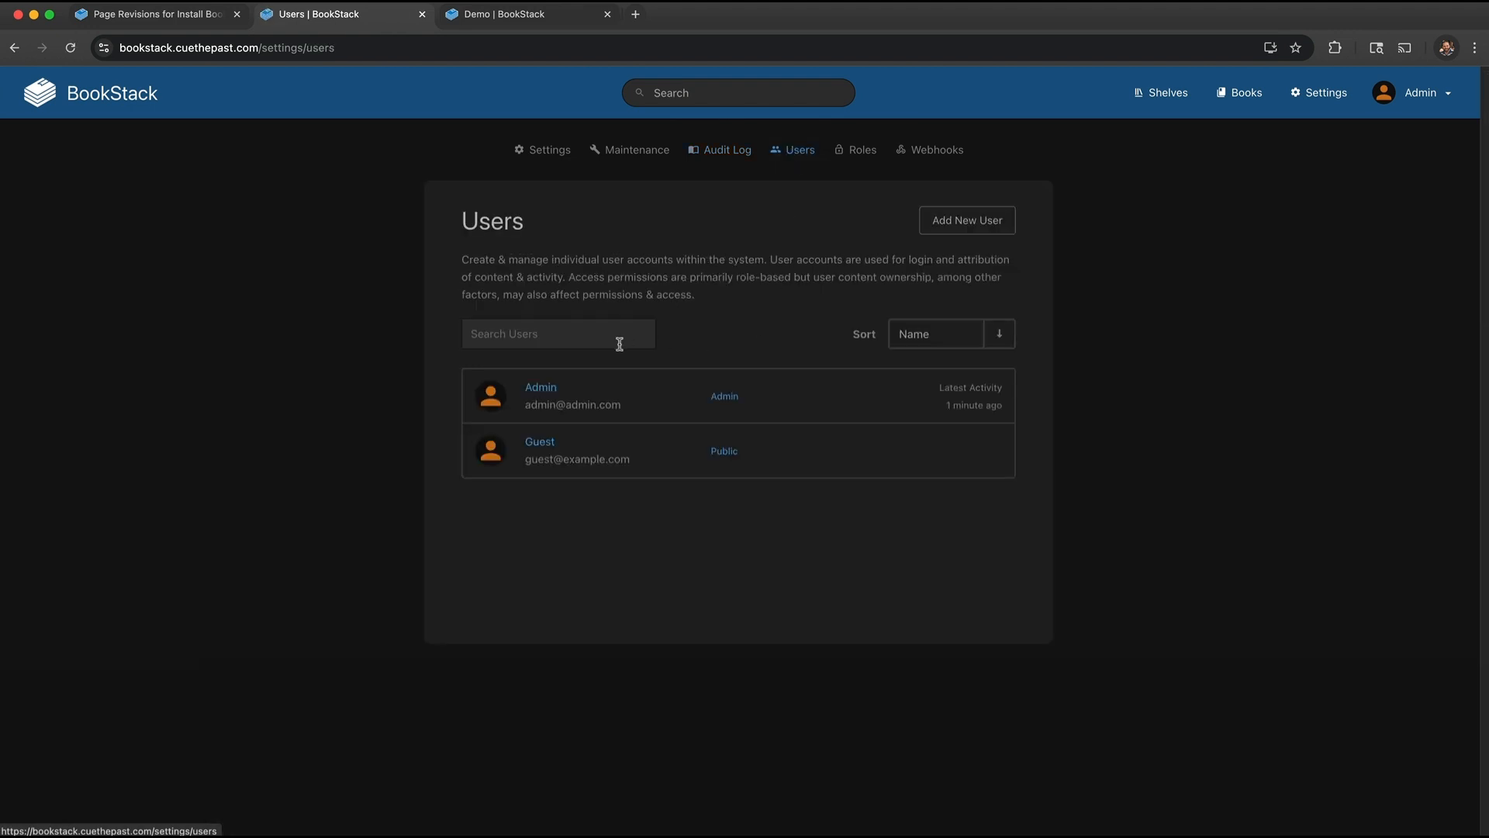